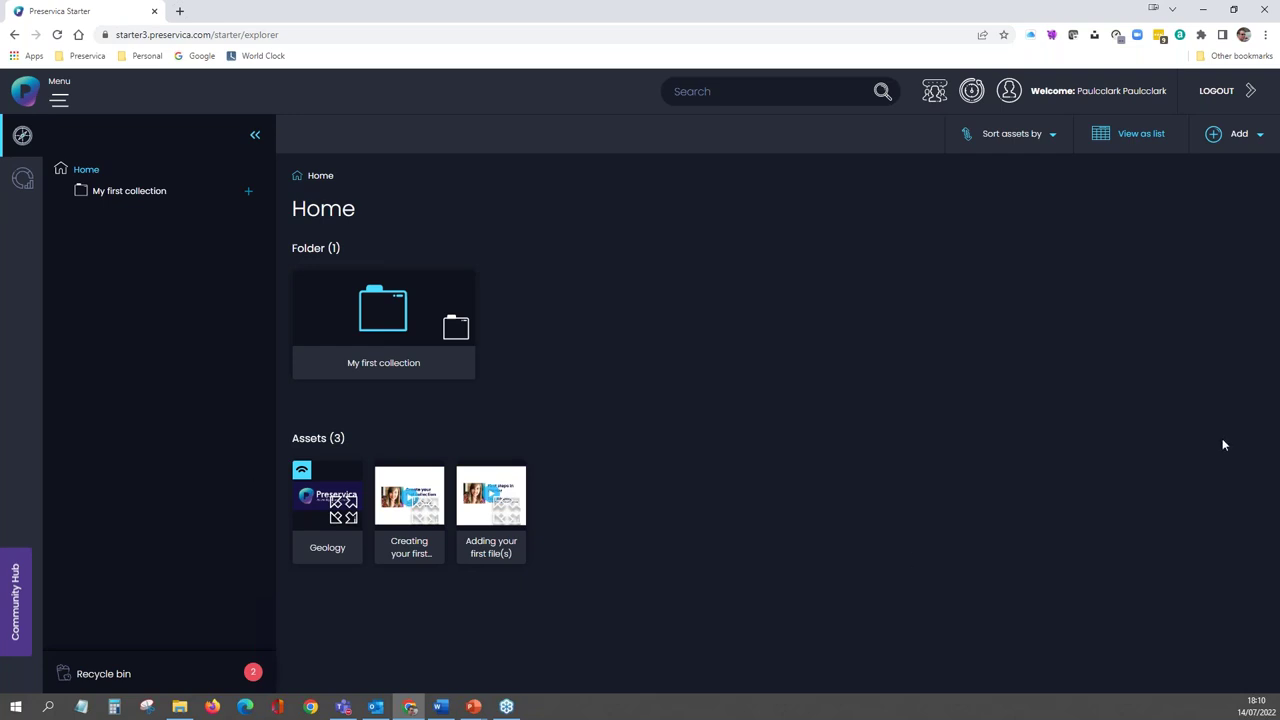
- Create the Home folder 'Practical Digital Preservation Training', pasting the same text as its description
{"action": "left_click", "coordinate": [1259, 137]}
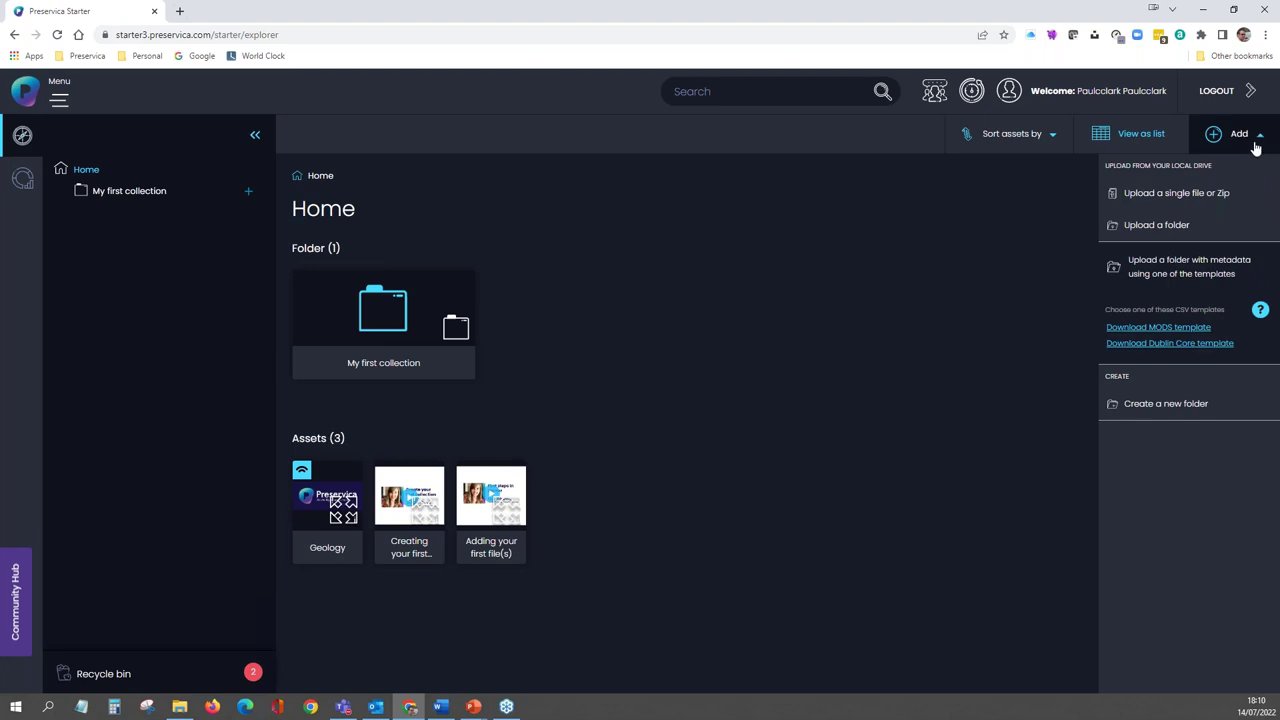
{"action": "left_click", "coordinate": [1176, 407]}
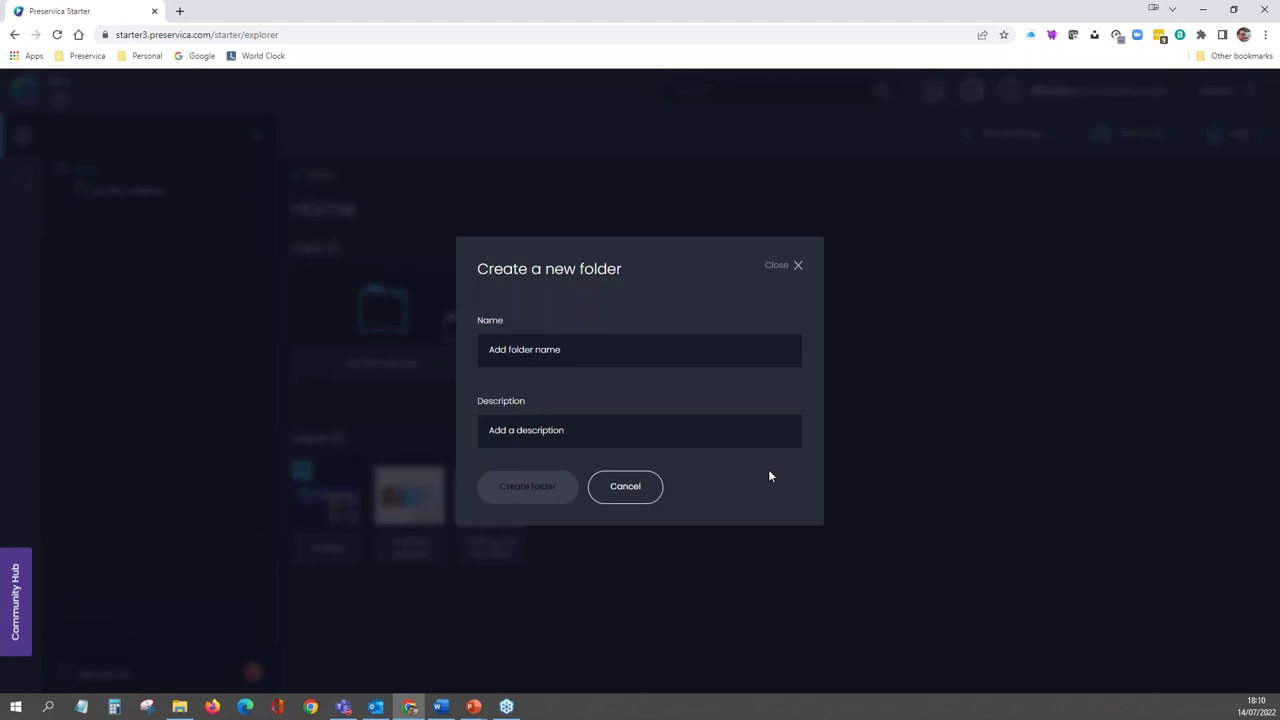
{"action": "key", "text": "alt+Tab"}
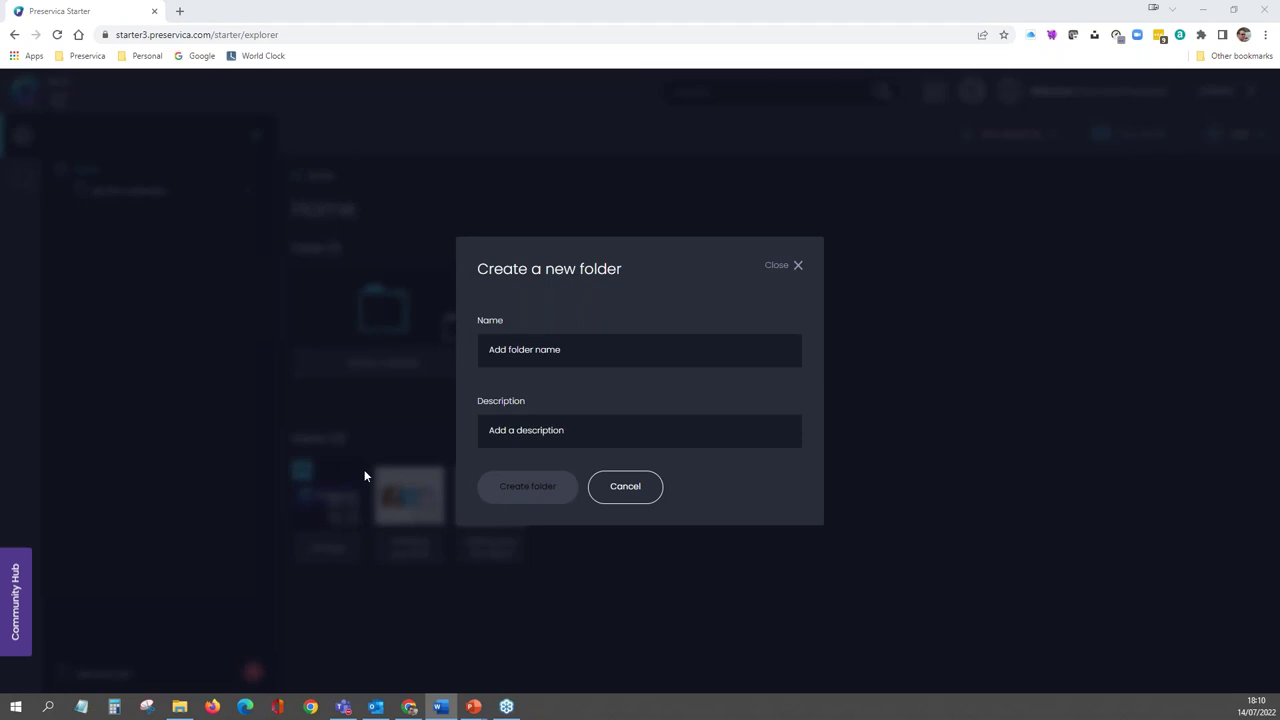
{"action": "left_click", "coordinate": [581, 343]}
{"action": "type", "text": "Practical Digital Preservation Training"}
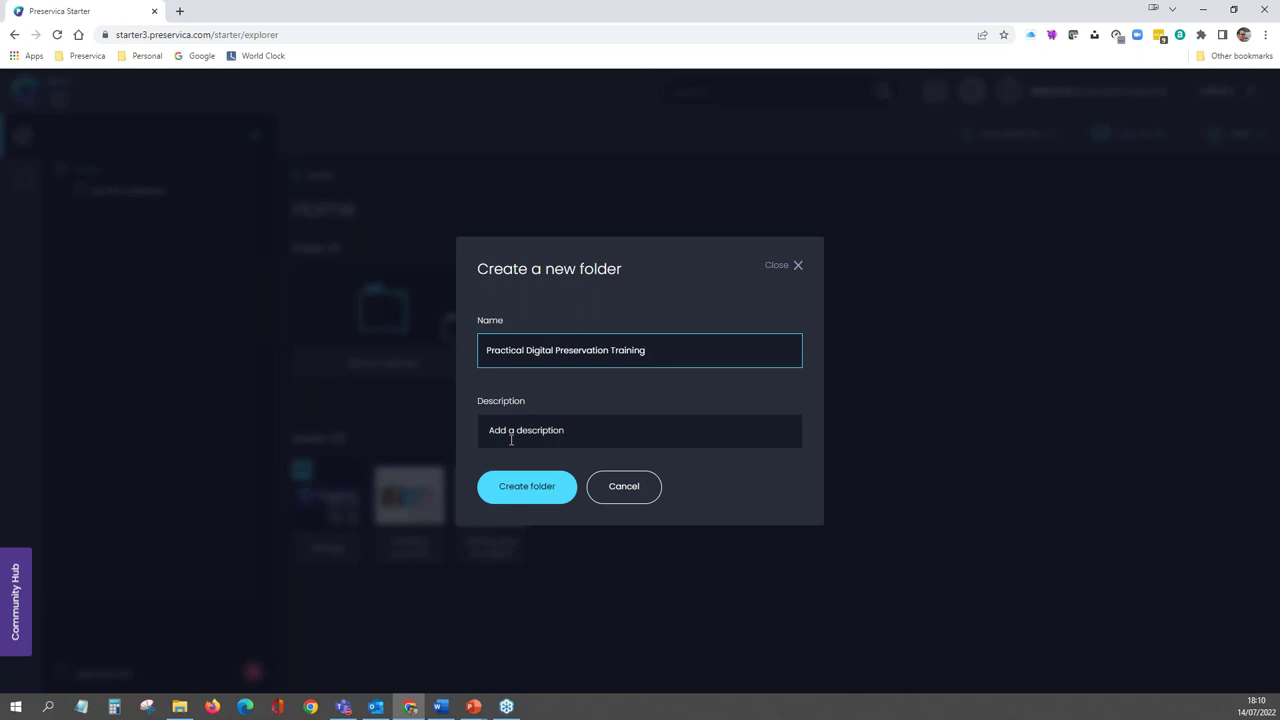
{"action": "left_click", "coordinate": [578, 436]}
{"action": "type", "text": "Practical Digital Preservation Training"}
{"action": "left_click", "coordinate": [530, 488]}
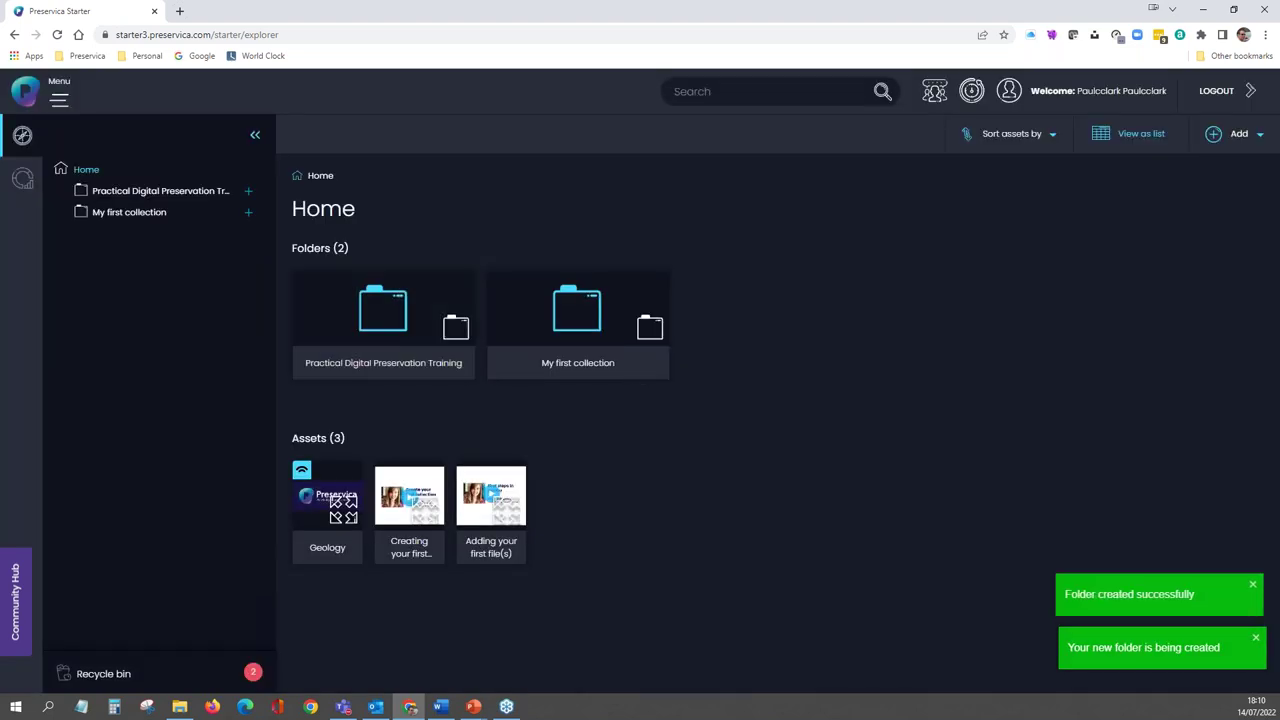
- Dismiss the folder notices, open the empty Practical Digital Preservation Training folder, then switch to File Explorer
{"action": "left_click", "coordinate": [1255, 586]}
{"action": "left_click", "coordinate": [1255, 637]}
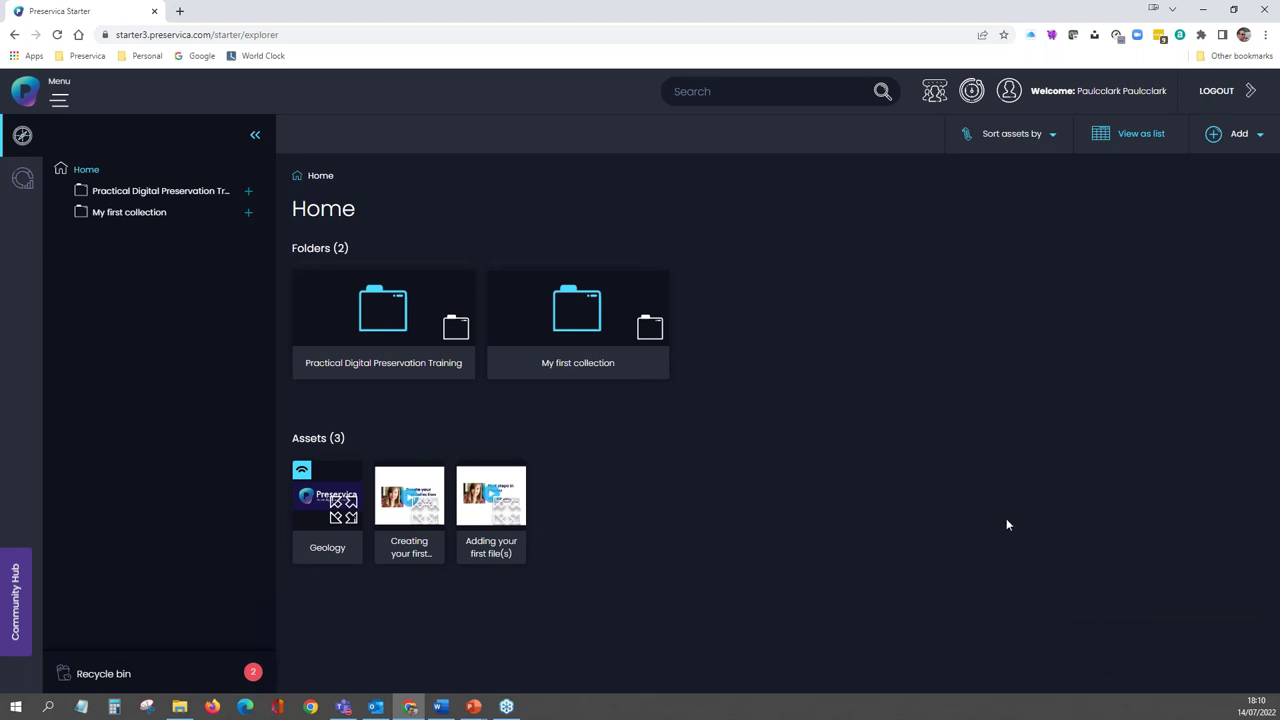
{"action": "double_click", "coordinate": [385, 323]}
{"action": "double_click", "coordinate": [360, 320]}
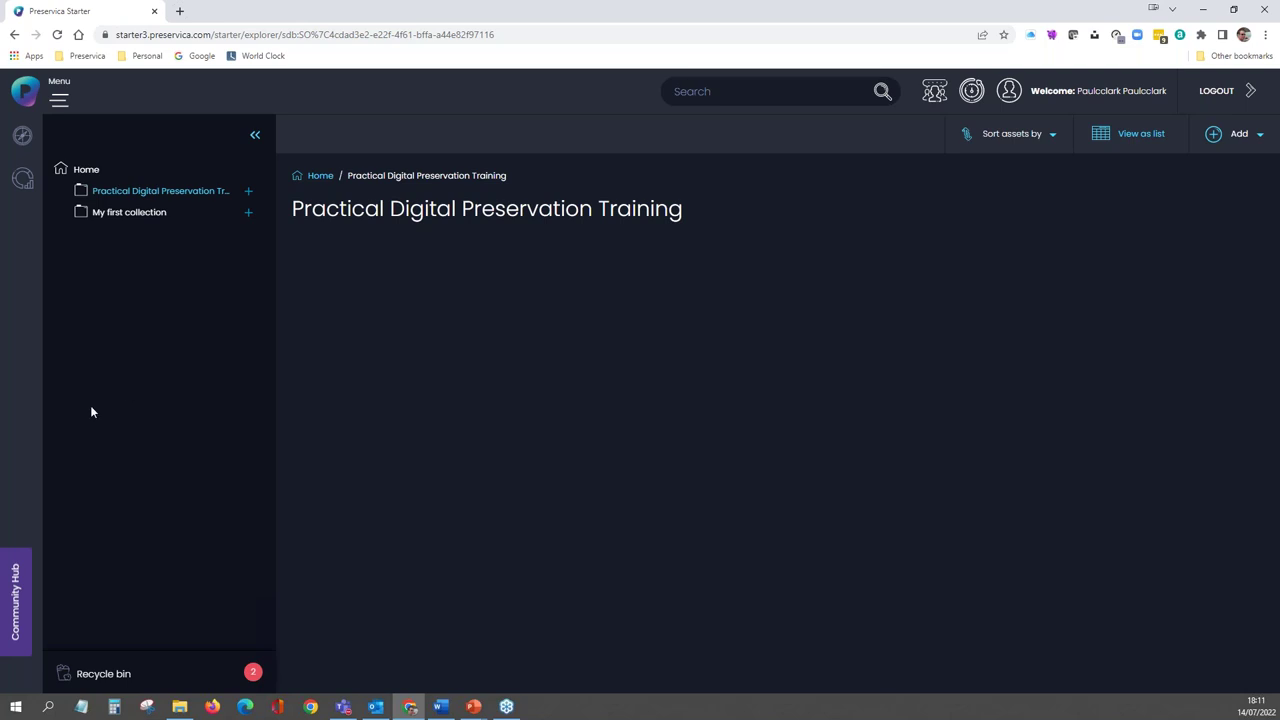
{"action": "key", "text": "alt+Tab"}
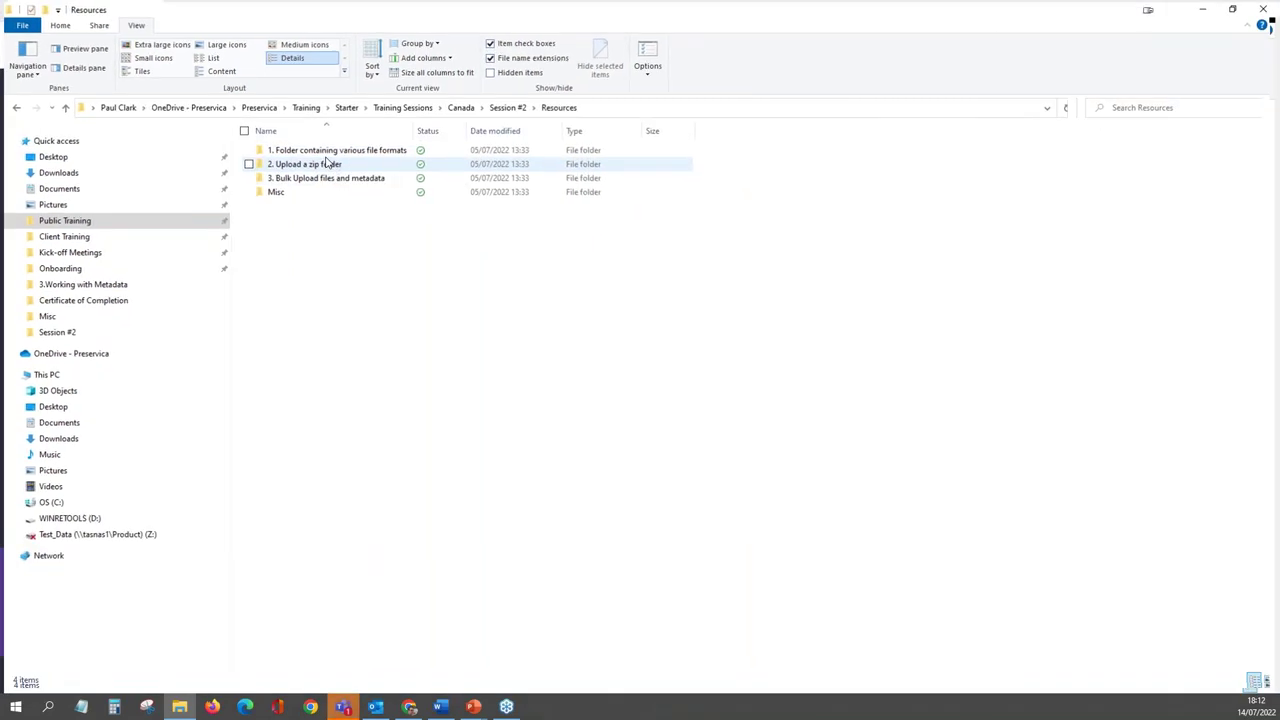
- Inspect the three files in folder 1 with full filenames, then return to Resources and shrink the window aside
{"action": "double_click", "coordinate": [323, 150]}
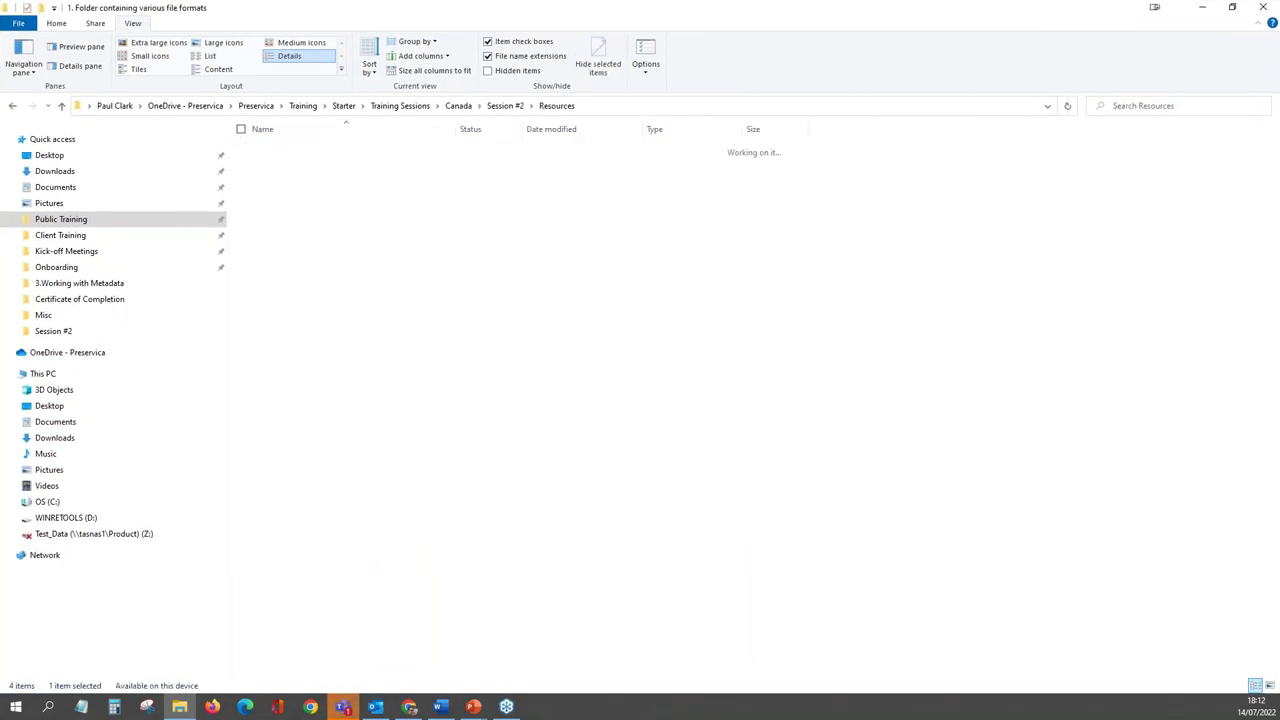
{"action": "double_click", "coordinate": [455, 129]}
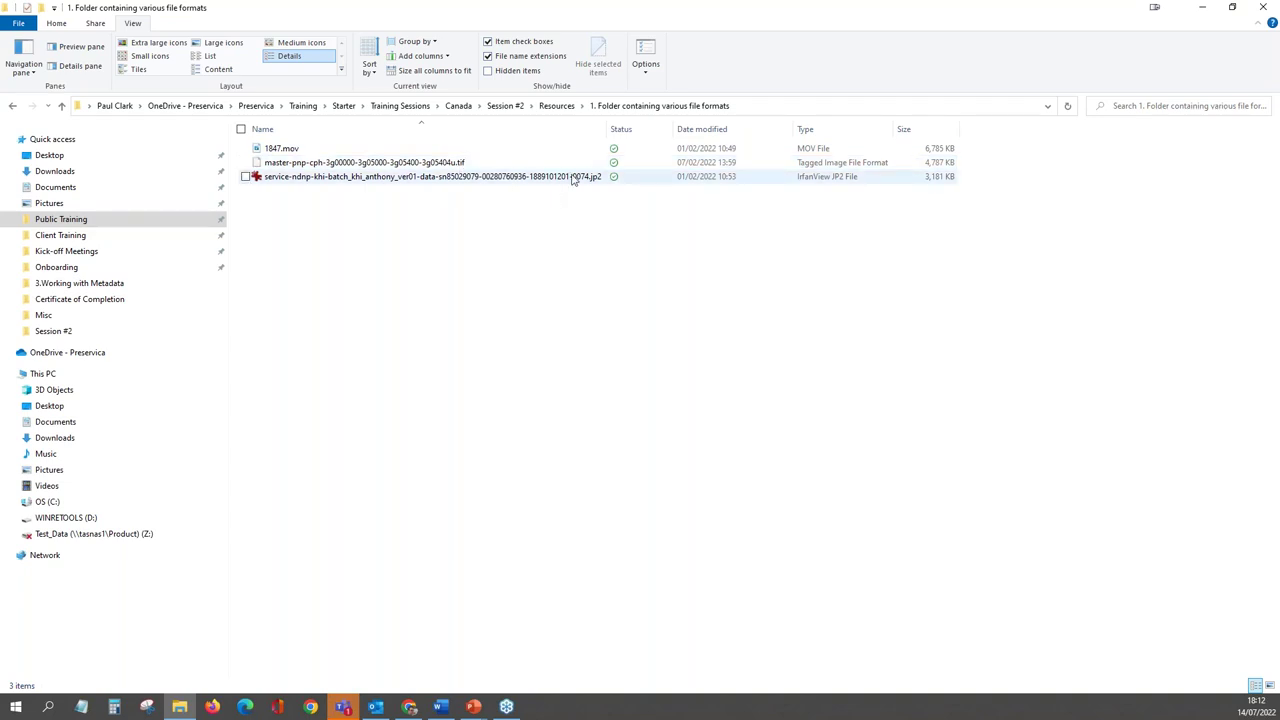
{"action": "mouse_move", "coordinate": [573, 179]}
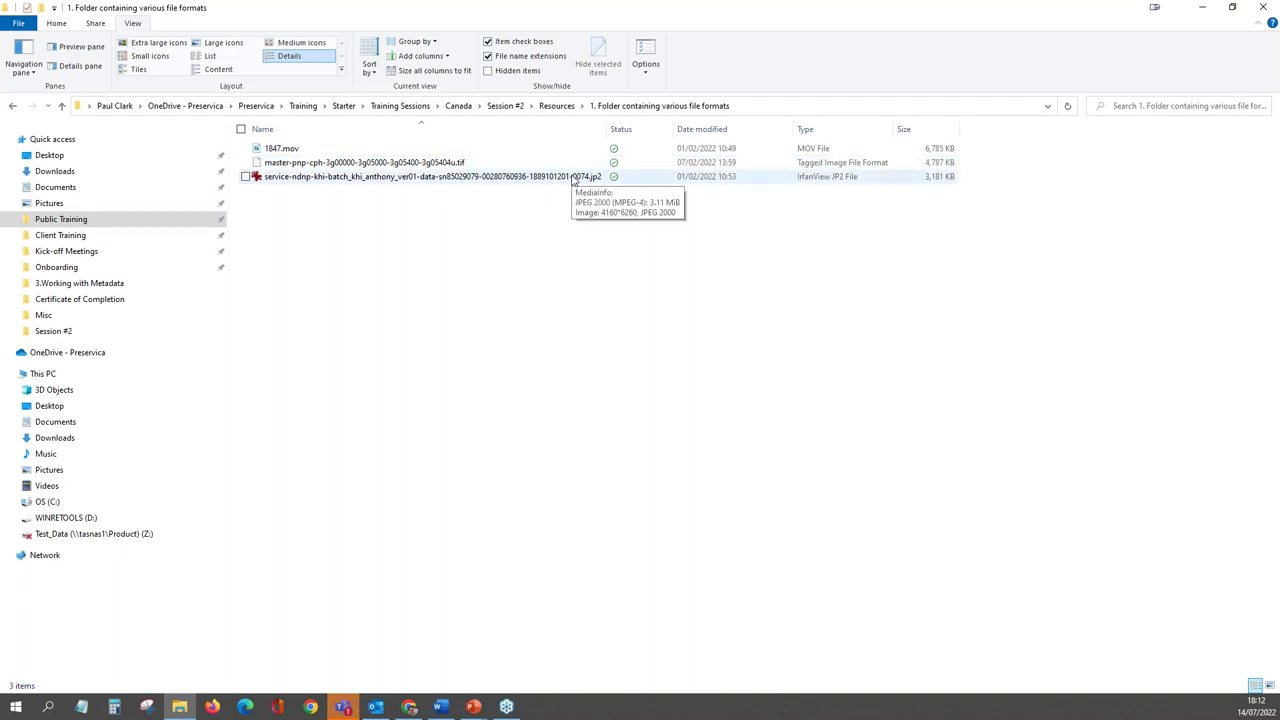
{"action": "left_click", "coordinate": [556, 107]}
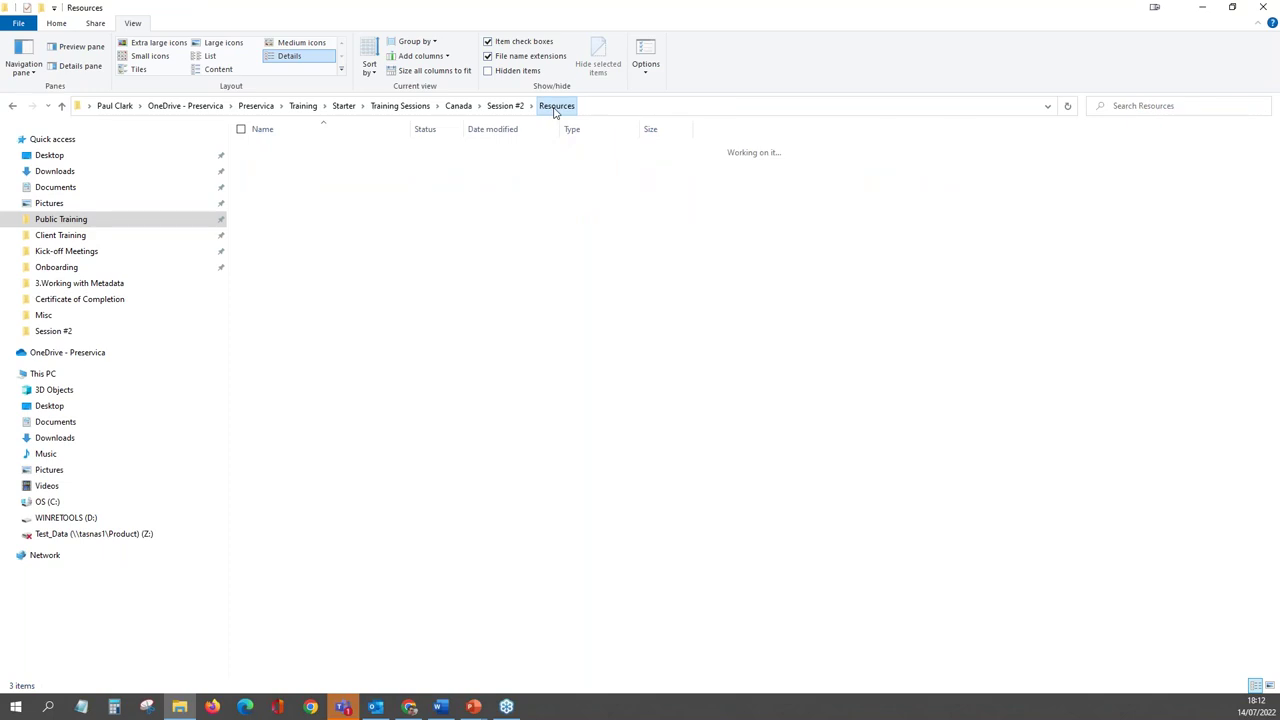
{"action": "double_click", "coordinate": [1121, 10]}
{"action": "left_click_drag", "start_coordinate": [557, 185], "coordinate": [0, 211]}
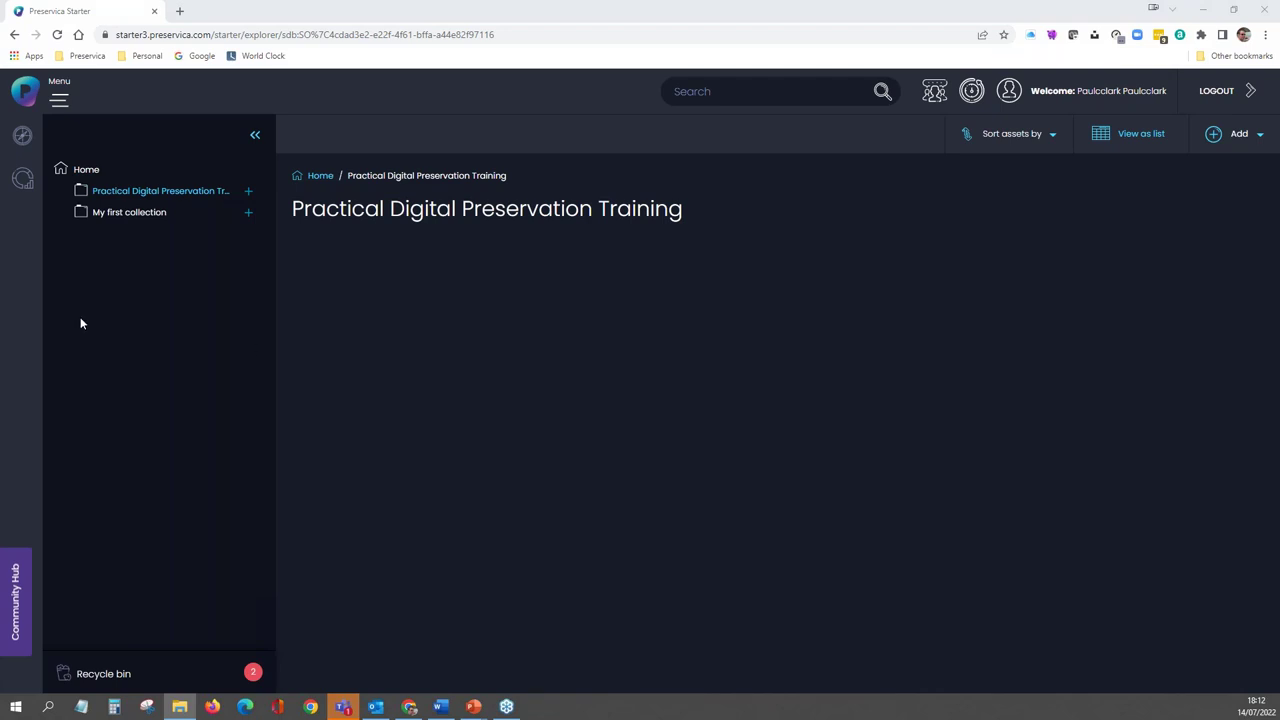
- Drag '1. Folder containing various file formats' into the training folder, then clear its completed ingest entry
{"action": "left_click_drag", "start_coordinate": [82, 323], "coordinate": [815, 453]}
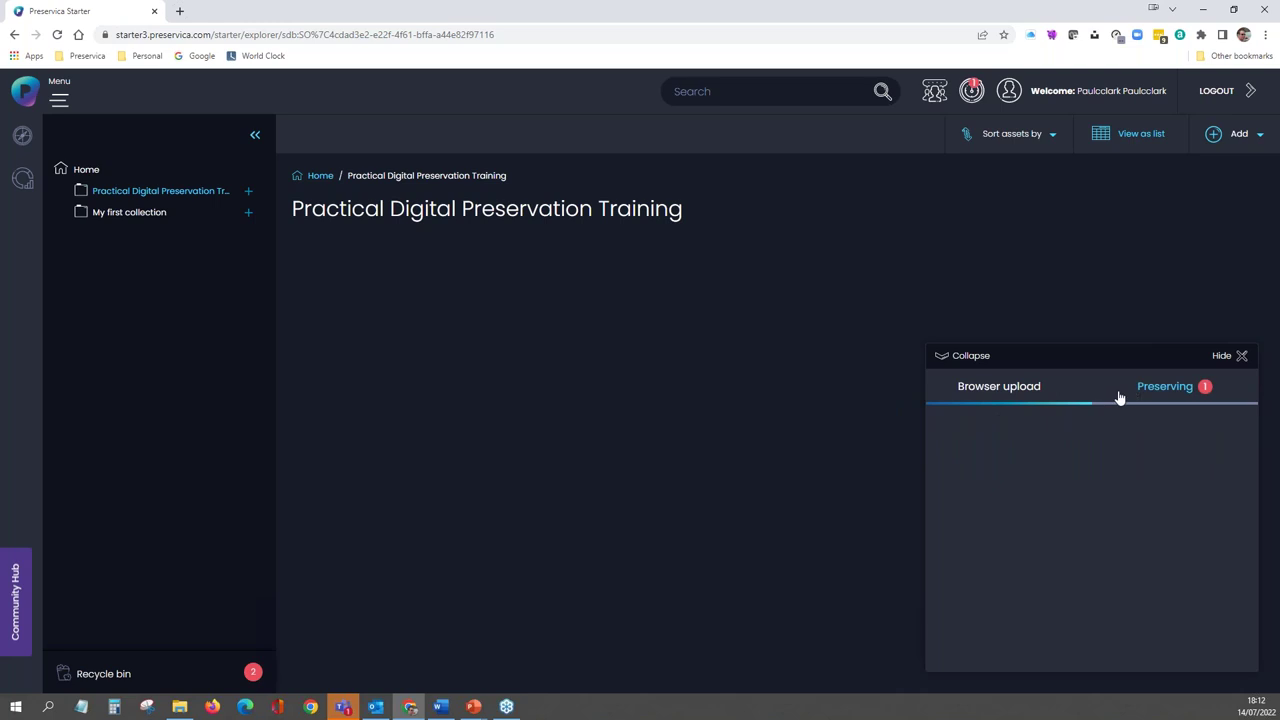
{"action": "left_click", "coordinate": [1153, 390]}
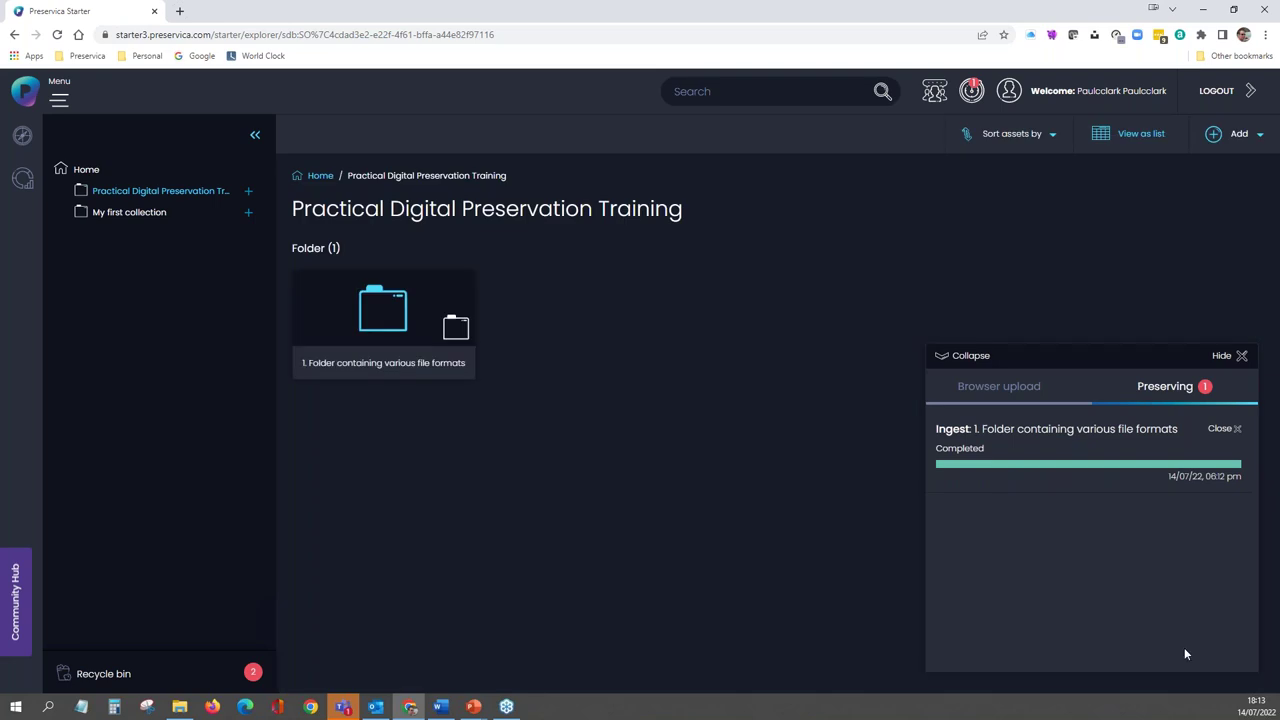
{"action": "left_click", "coordinate": [1227, 432]}
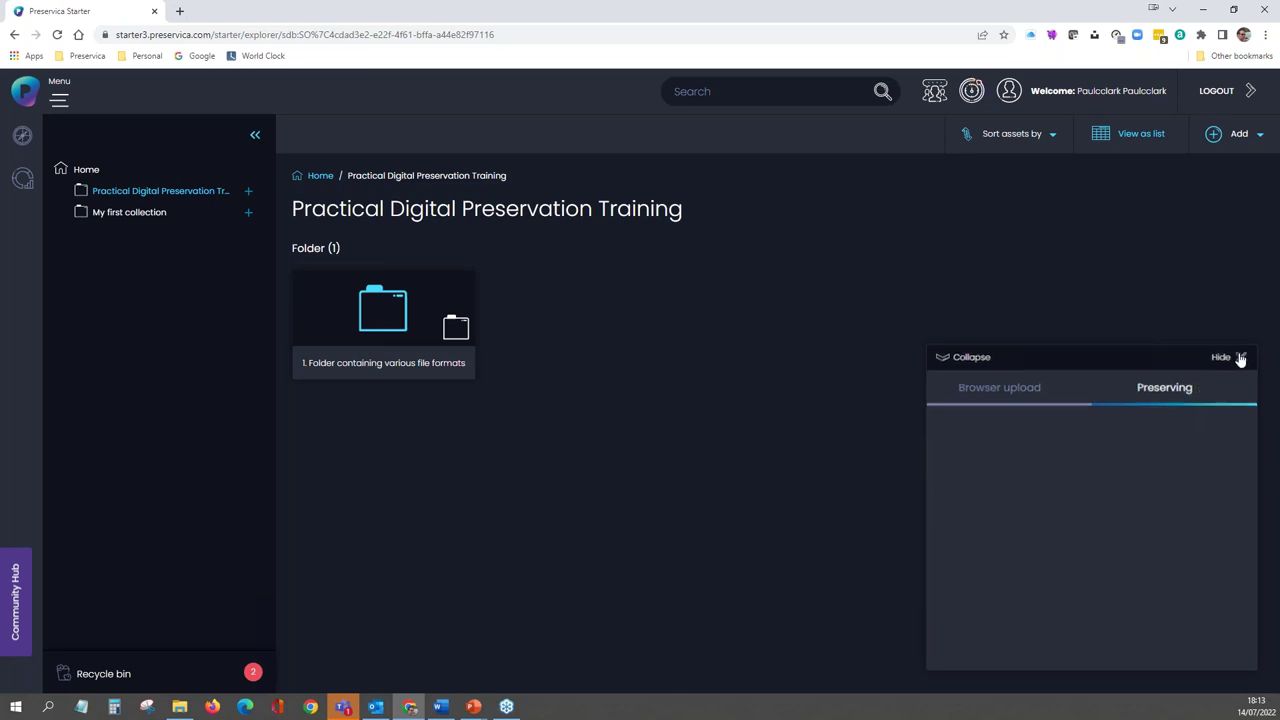
{"action": "left_click", "coordinate": [1240, 357]}
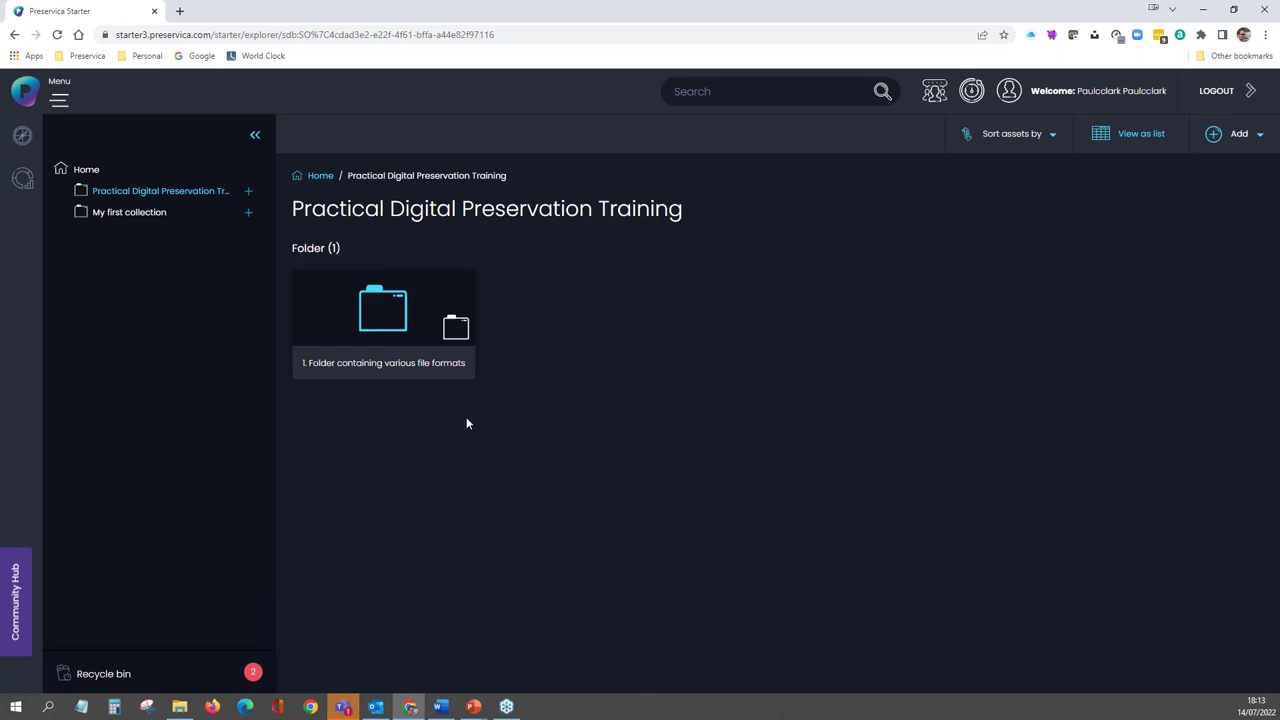
{"action": "left_click", "coordinate": [382, 321]}
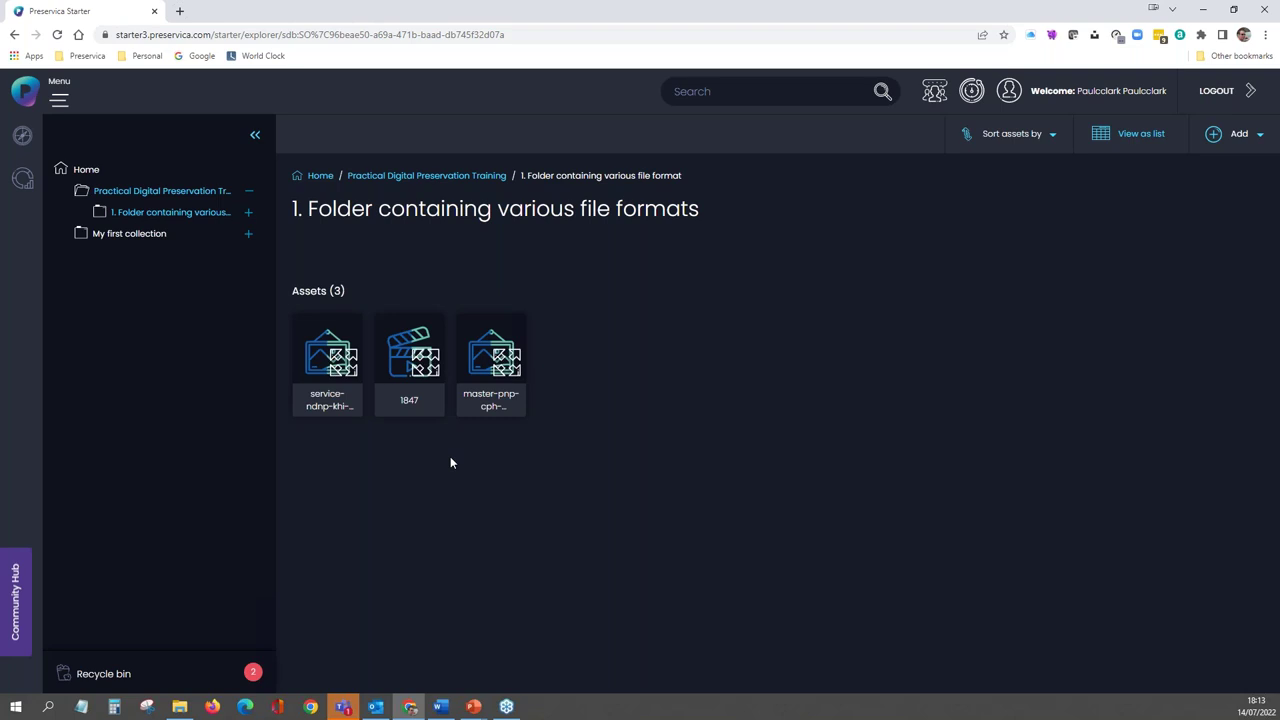
{"action": "left_click", "coordinate": [362, 176]}
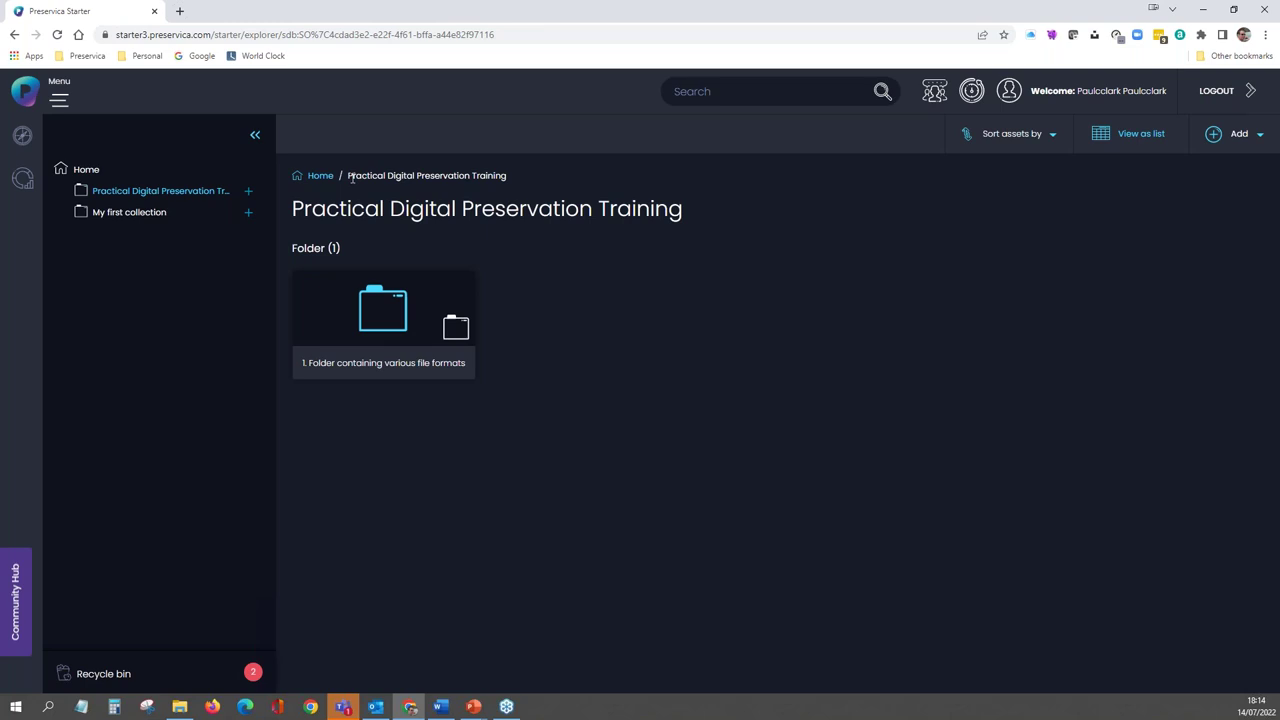
{"action": "key", "text": "super+e"}
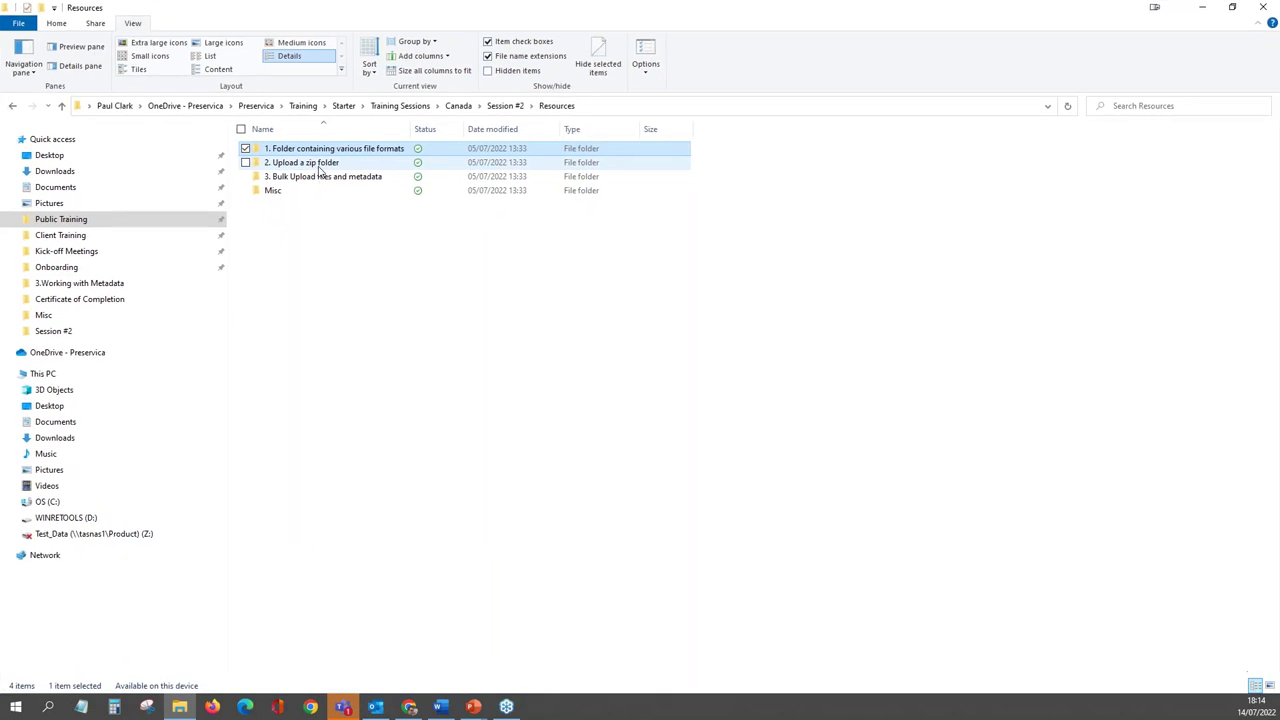
- Confirm Folder.zip in '2. Upload a zip folder' contains Folder3 with two documents, then return to the browser
{"action": "left_click", "coordinate": [320, 168]}
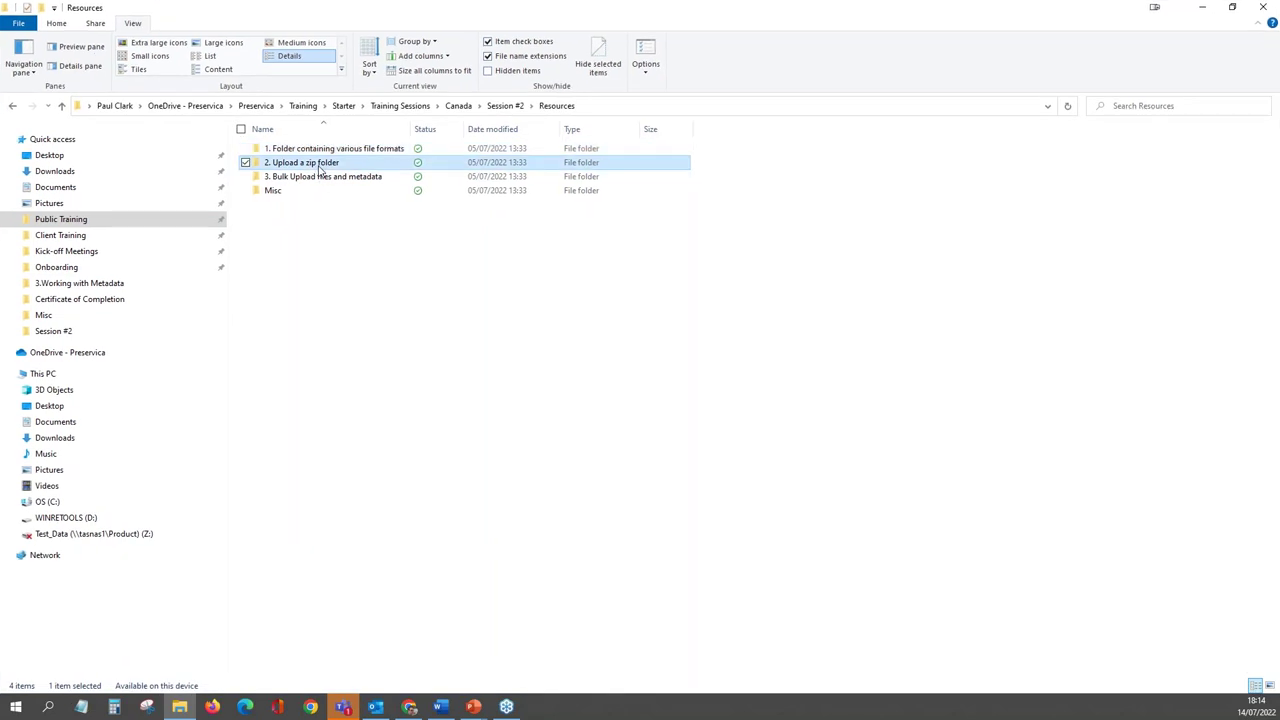
{"action": "double_click", "coordinate": [320, 170]}
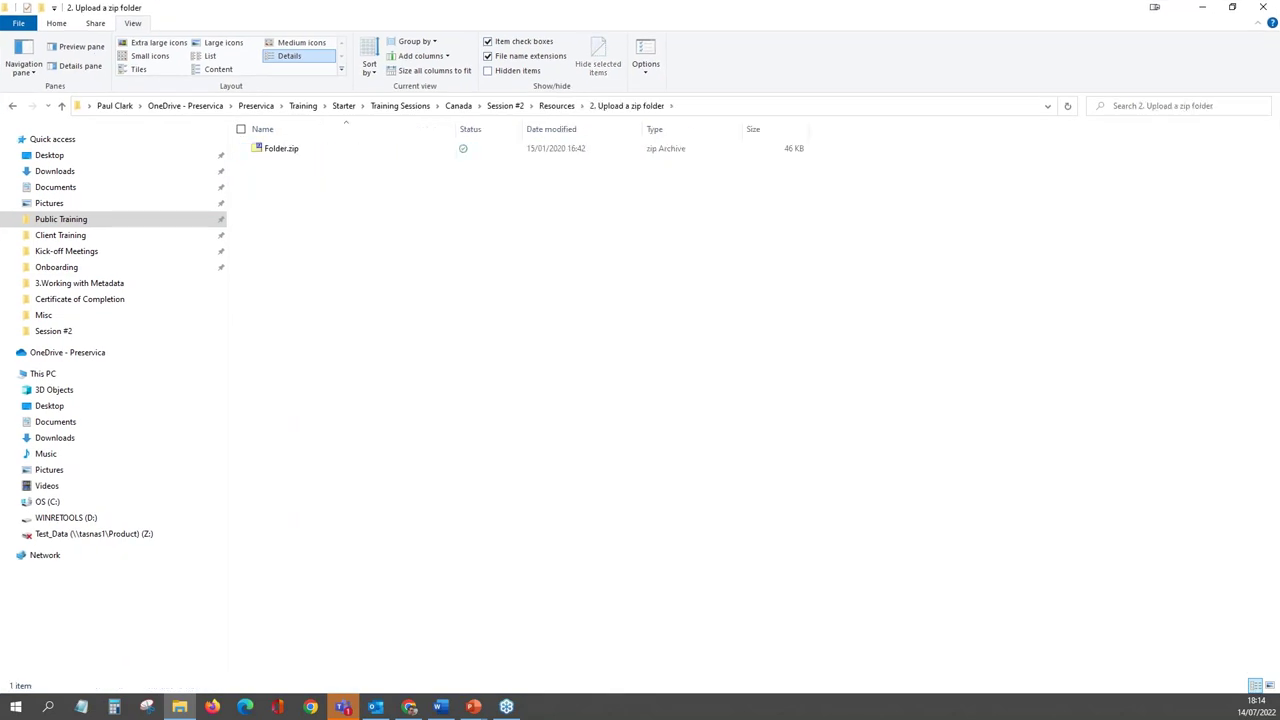
{"action": "left_click", "coordinate": [293, 154]}
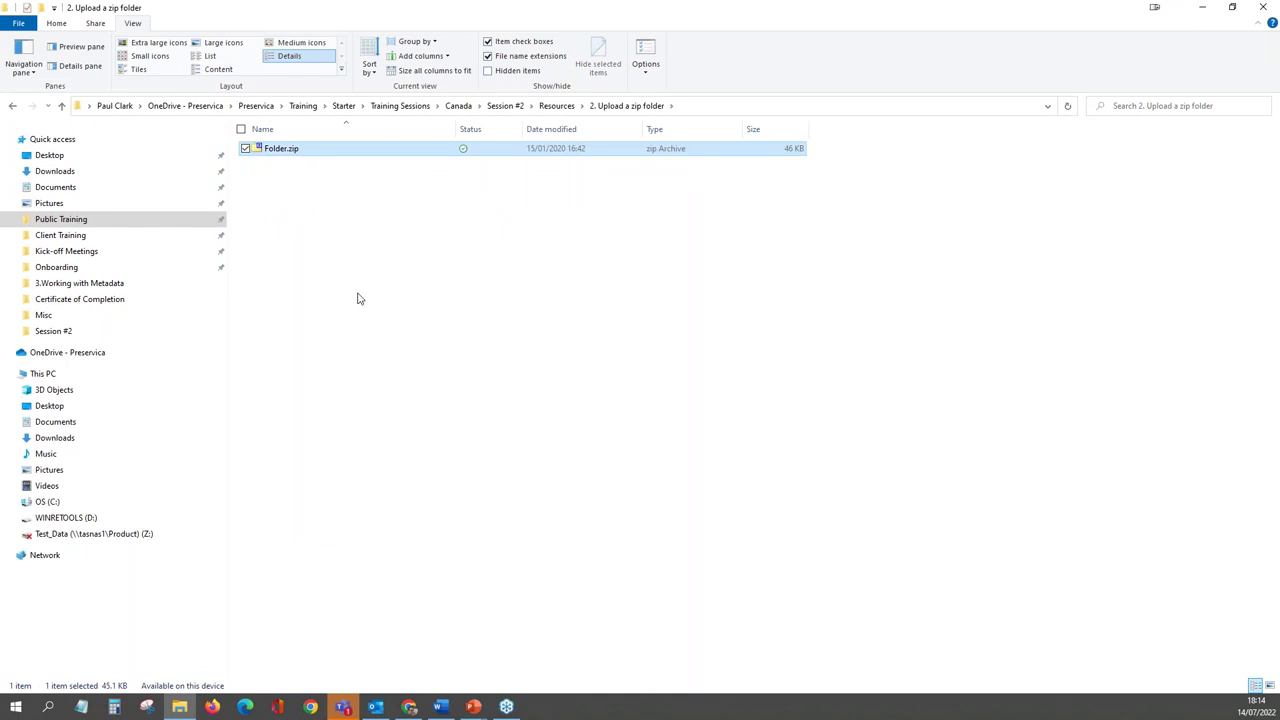
{"action": "key", "text": "Return"}
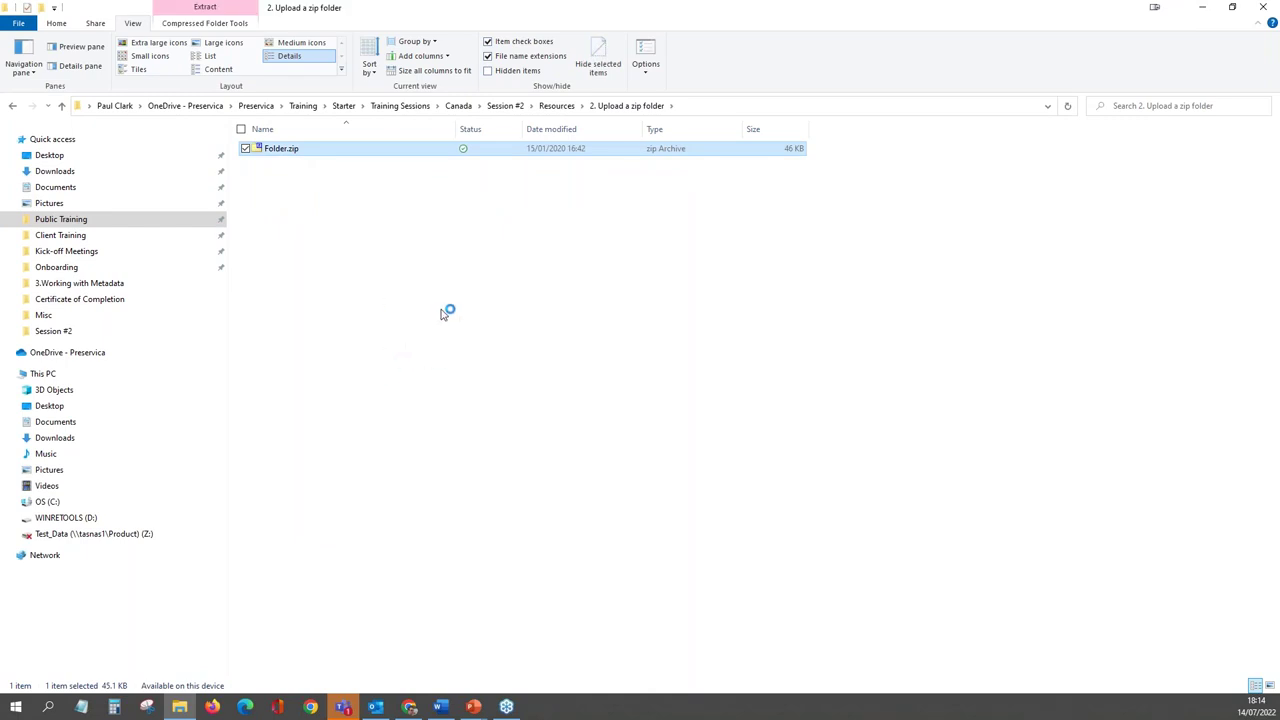
{"action": "double_click", "coordinate": [32, 104]}
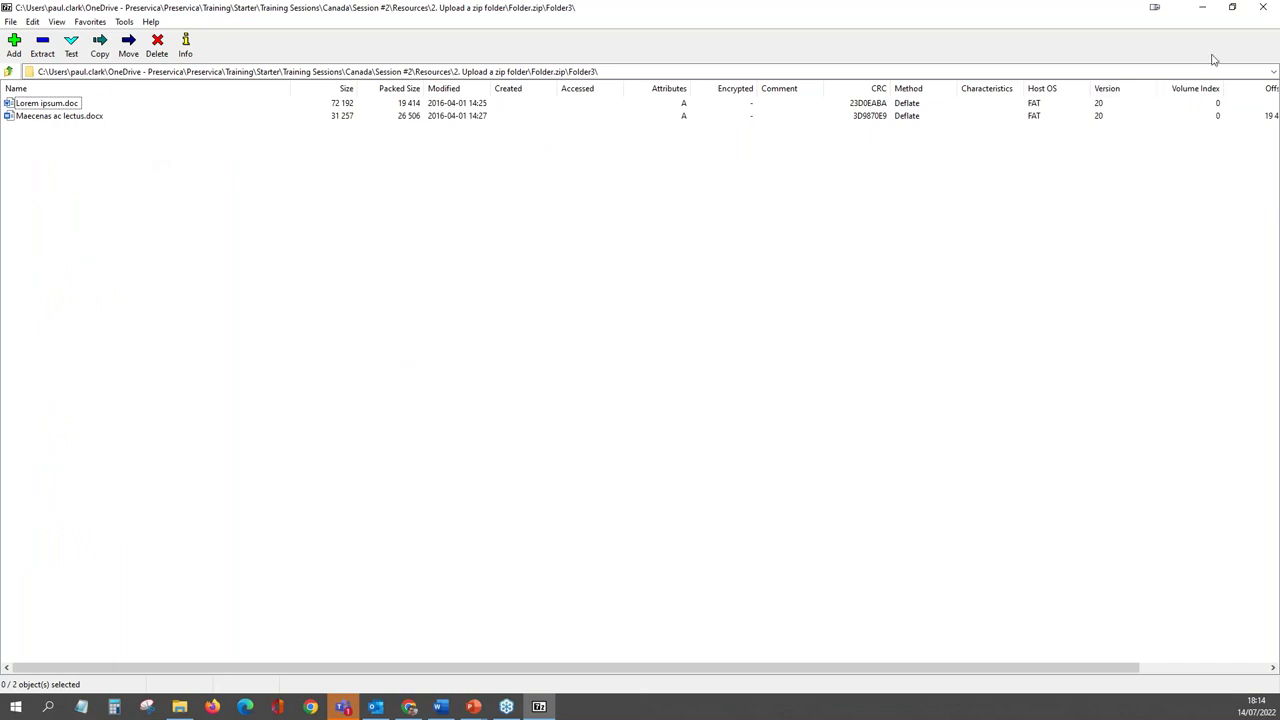
{"action": "left_click", "coordinate": [1264, 10]}
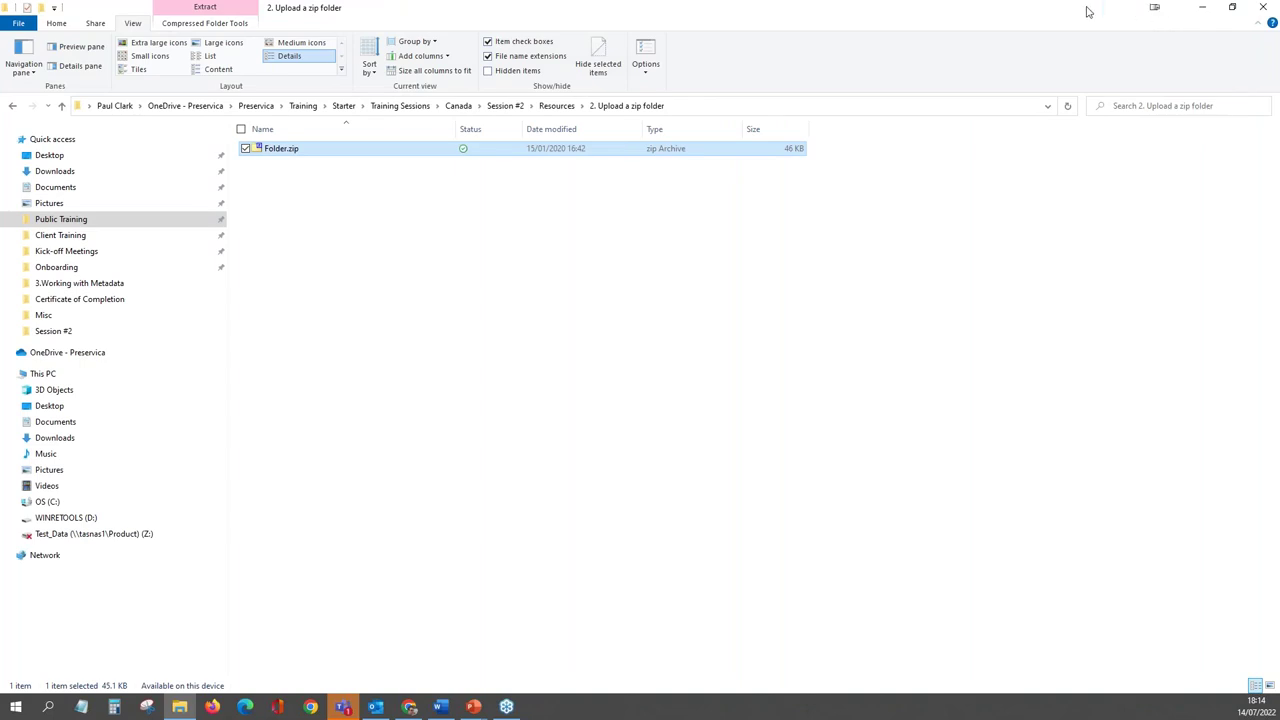
{"action": "key", "text": "alt+Tab"}
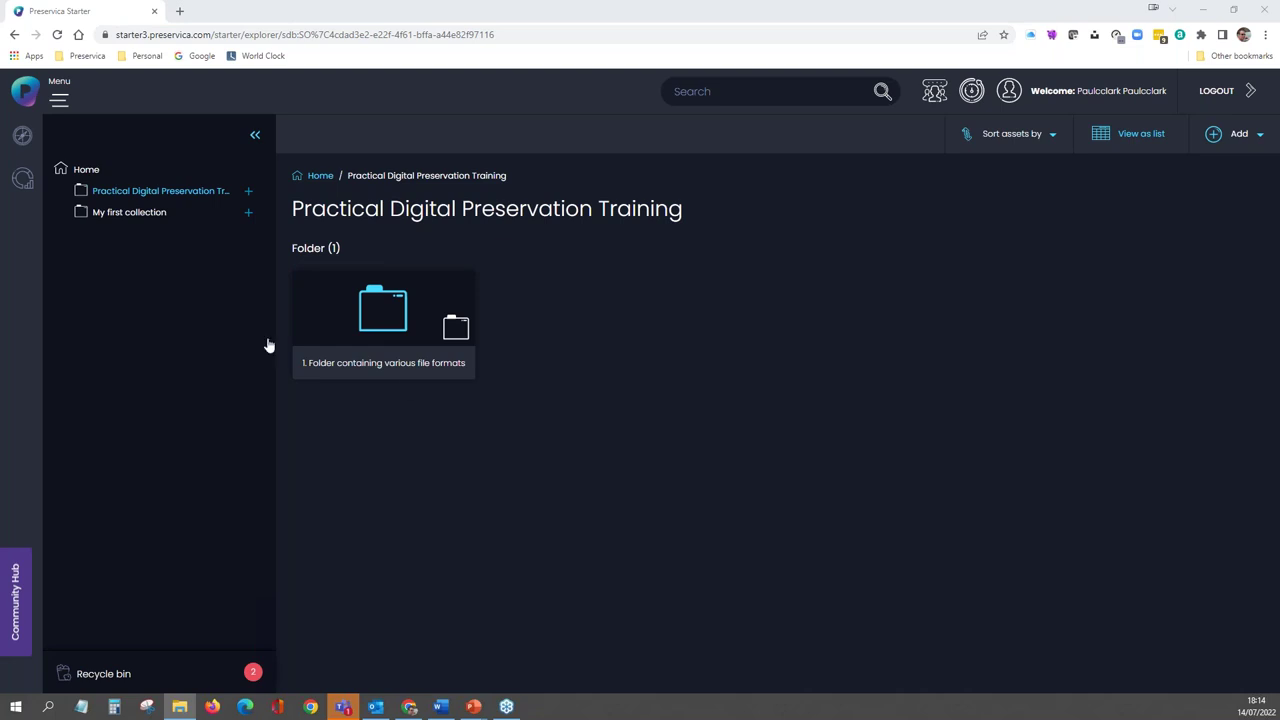
- Upload Folder.zip from the '2. Upload a zip folder' directory as a single zip upload
{"action": "left_click", "coordinate": [1258, 143]}
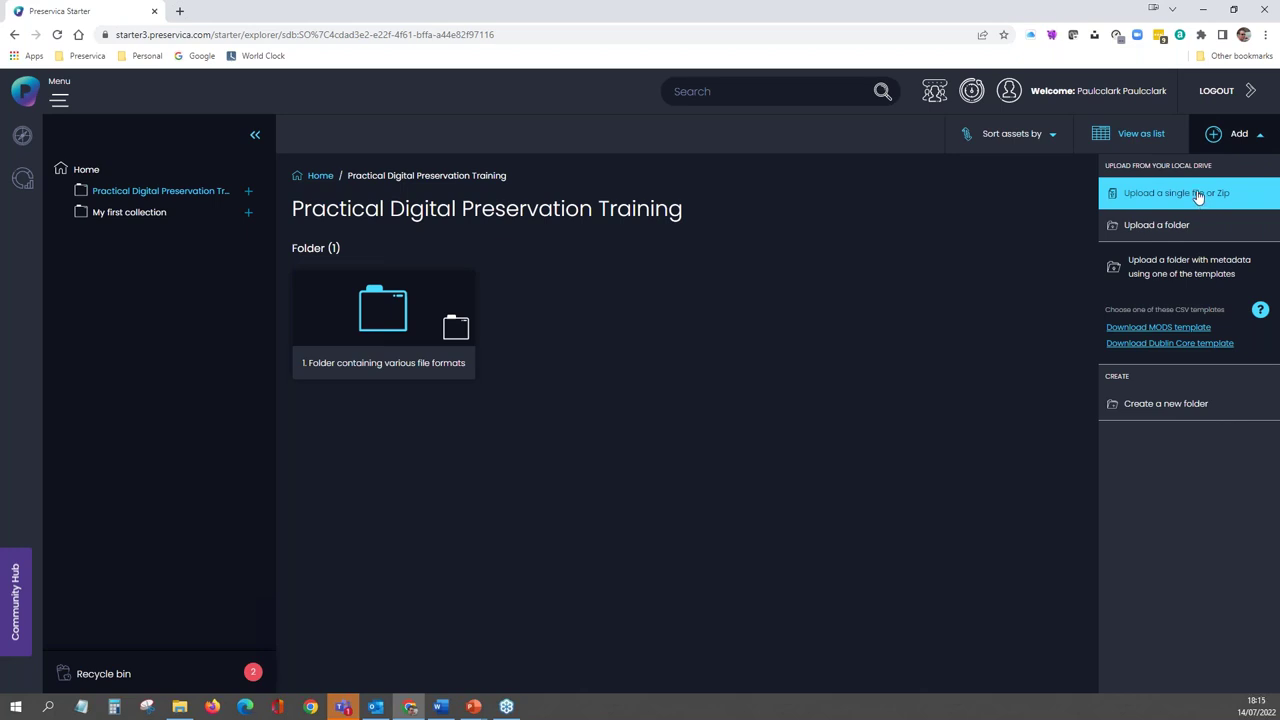
{"action": "left_click", "coordinate": [1198, 195]}
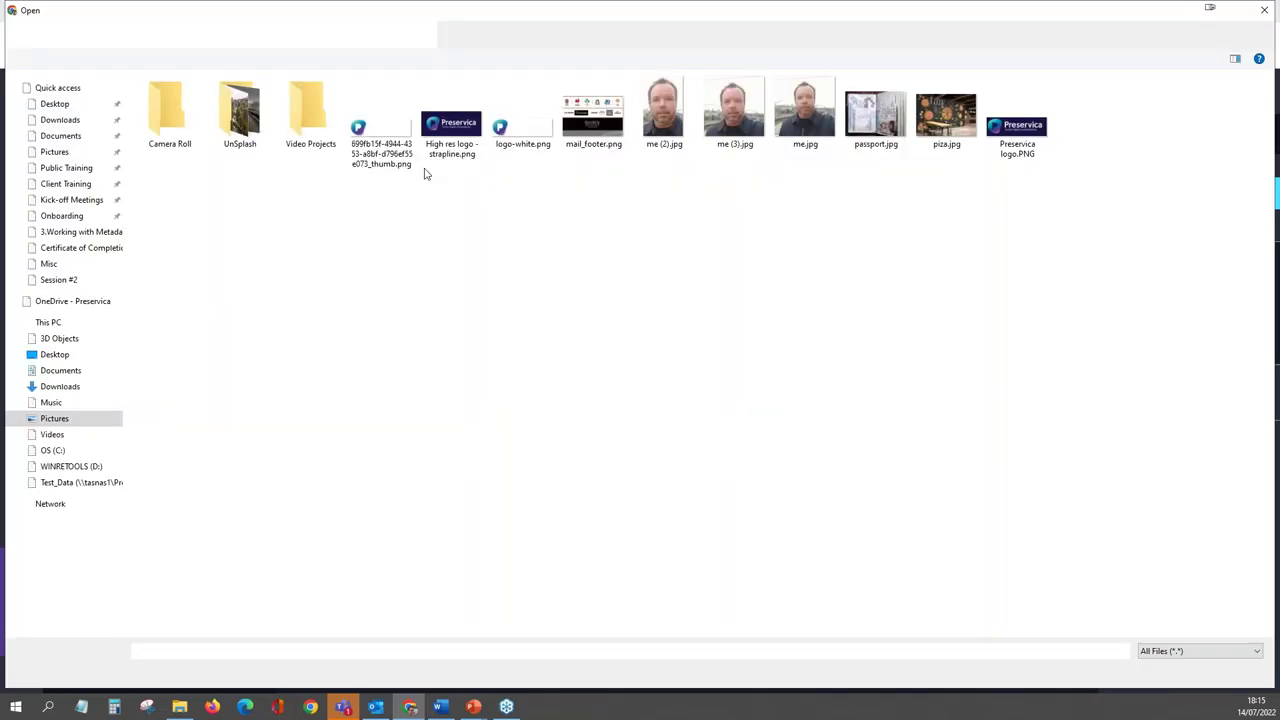
{"action": "left_click", "coordinate": [437, 36]}
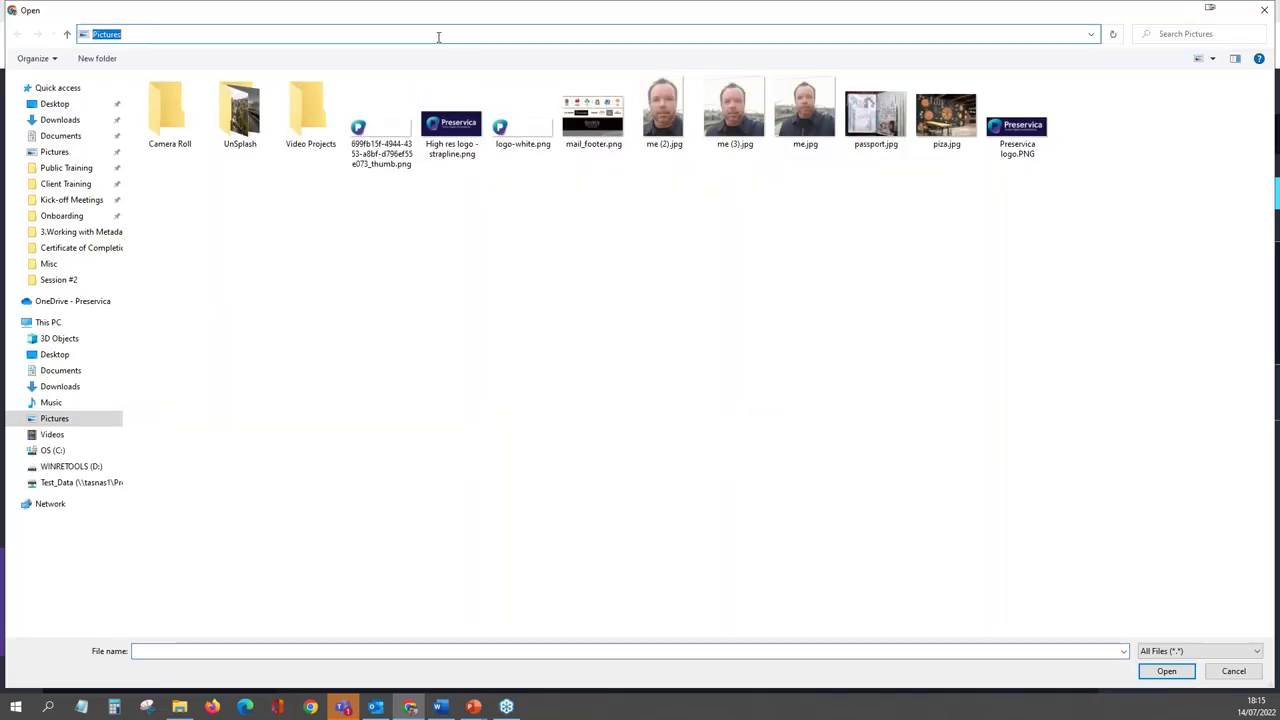
{"action": "key", "text": "Return"}
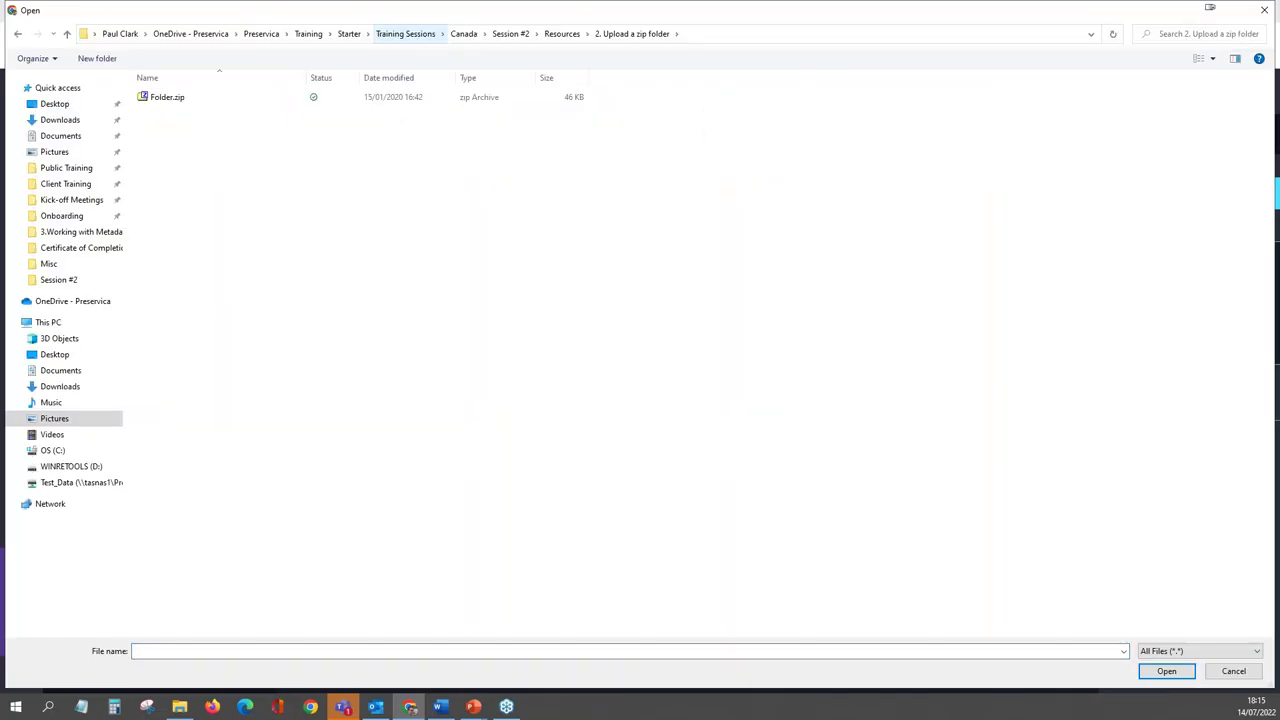
{"action": "left_click", "coordinate": [181, 100]}
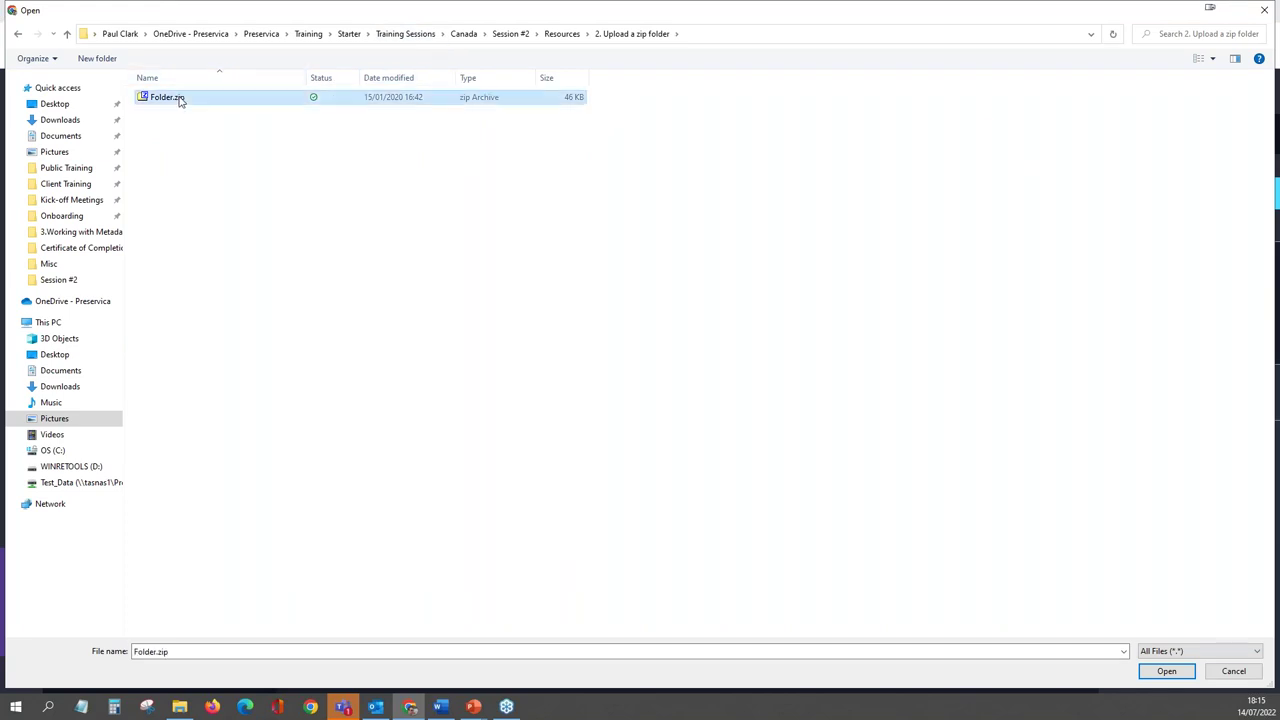
{"action": "left_click", "coordinate": [1168, 672]}
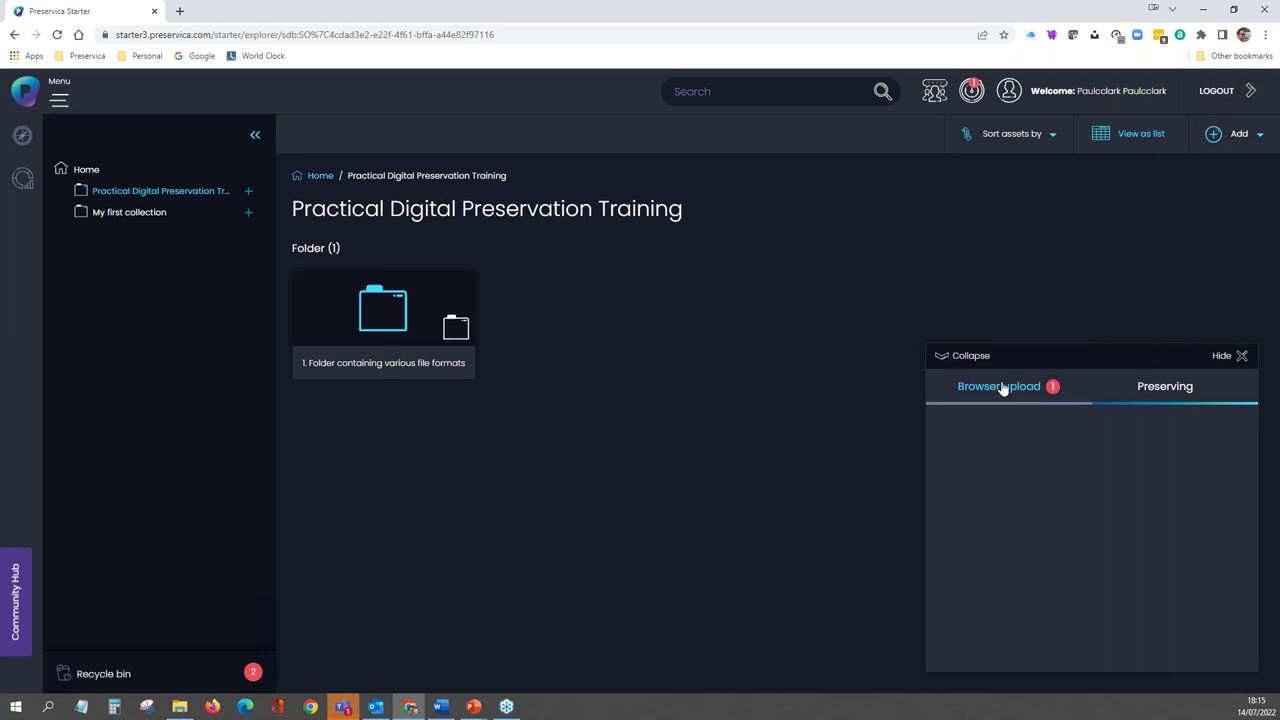
{"action": "left_click", "coordinate": [1002, 389]}
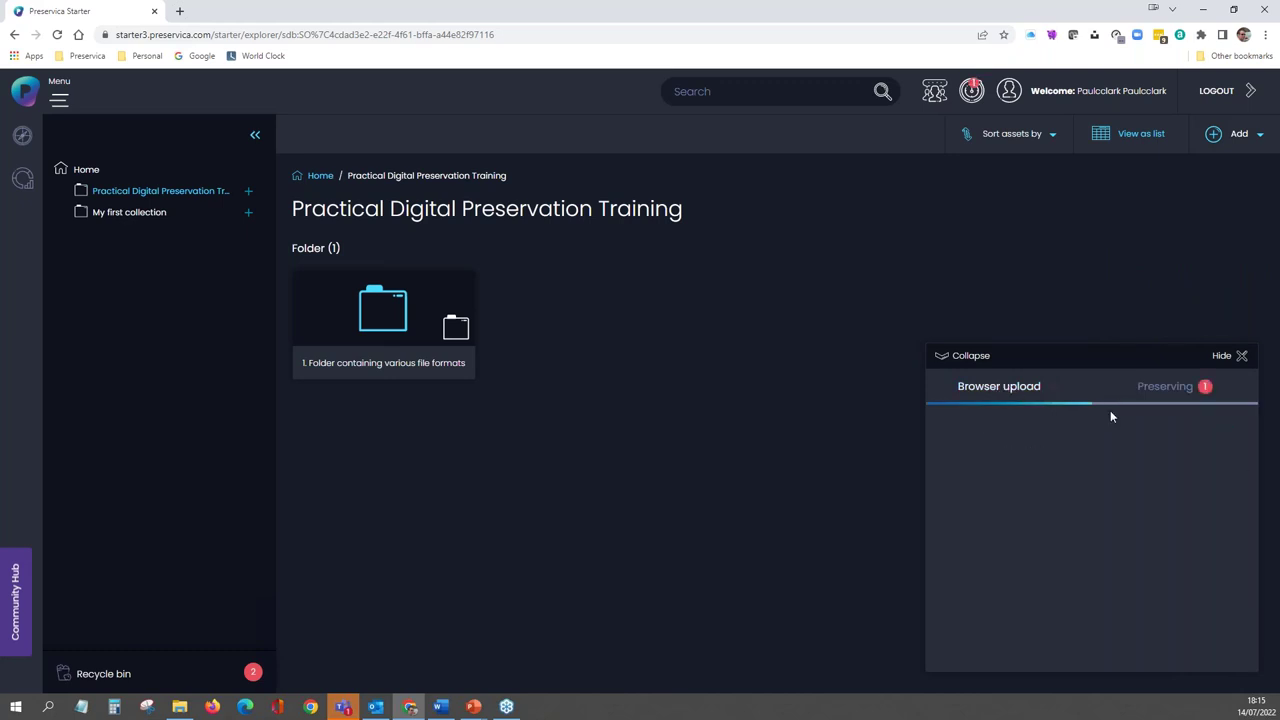
- Watch the Folder3 ingest finish on the Preserving tab, then hide the progress panel
{"action": "left_click", "coordinate": [1154, 393]}
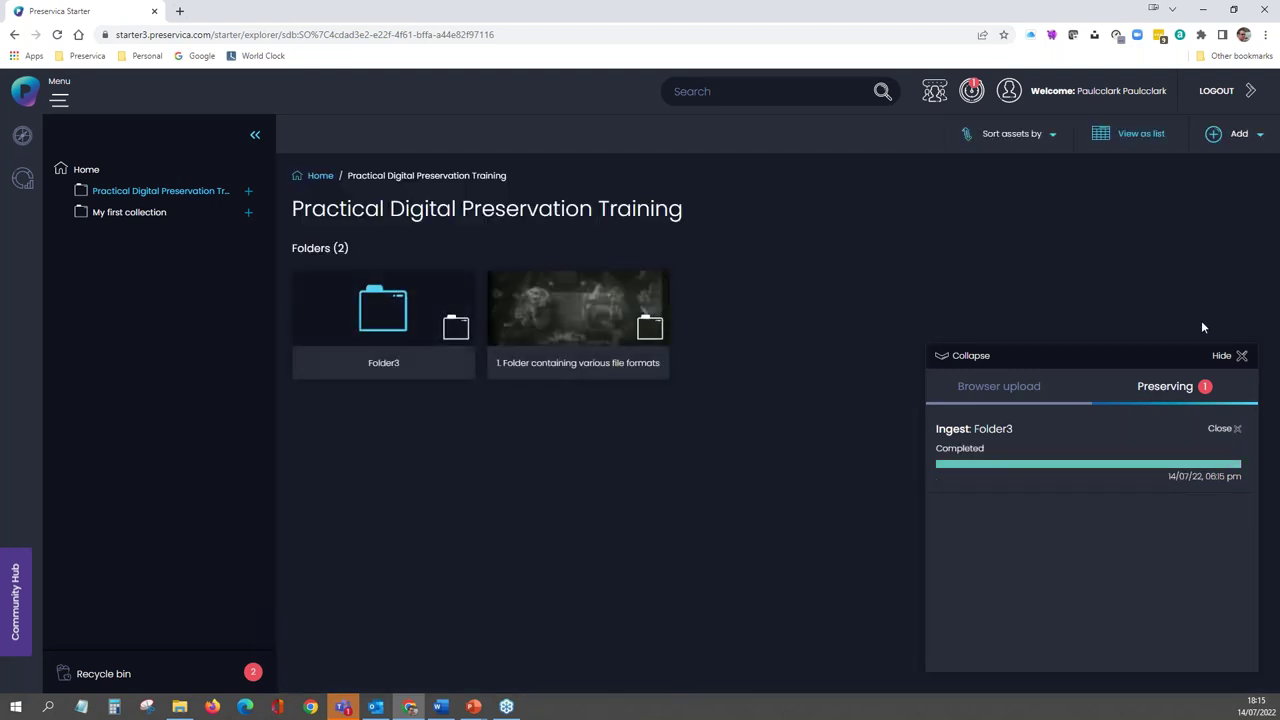
{"action": "left_click", "coordinate": [1242, 355]}
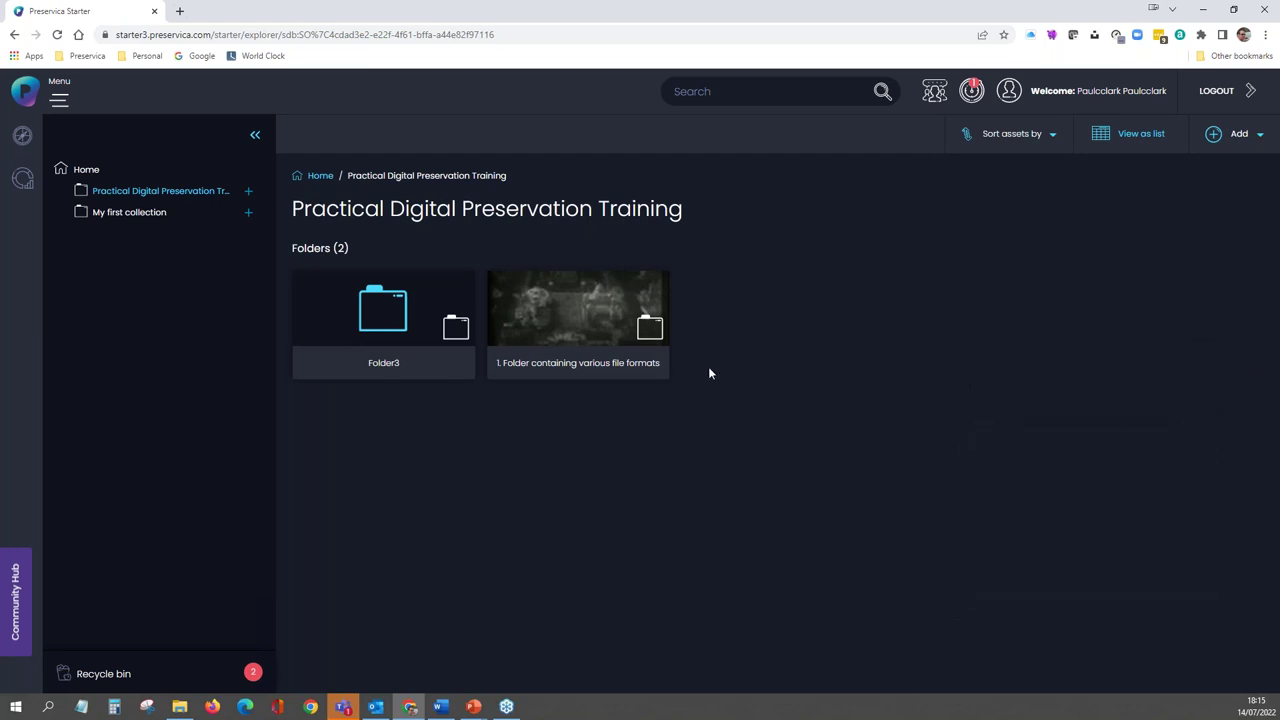
- Open '1. Folder containing various file formats' to list its three assets, including 1847
{"action": "left_click", "coordinate": [399, 318]}
{"action": "right_click", "coordinate": [563, 314]}
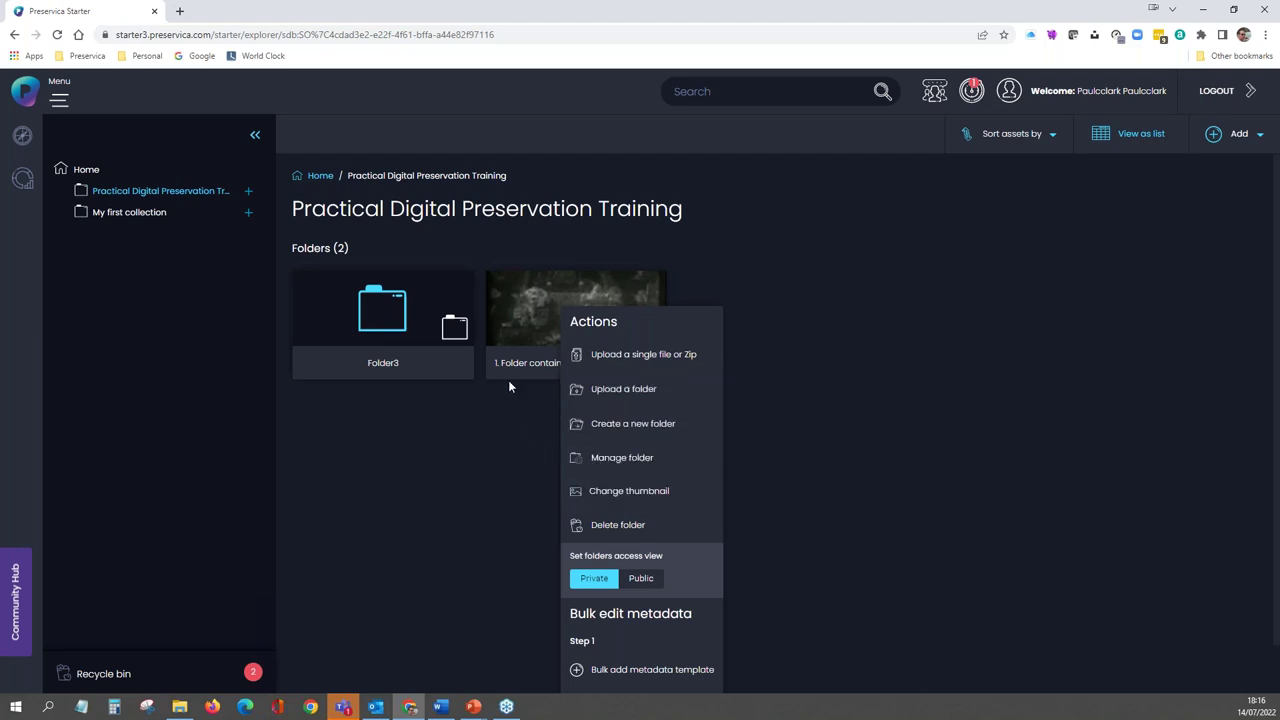
{"action": "left_click", "coordinate": [530, 317]}
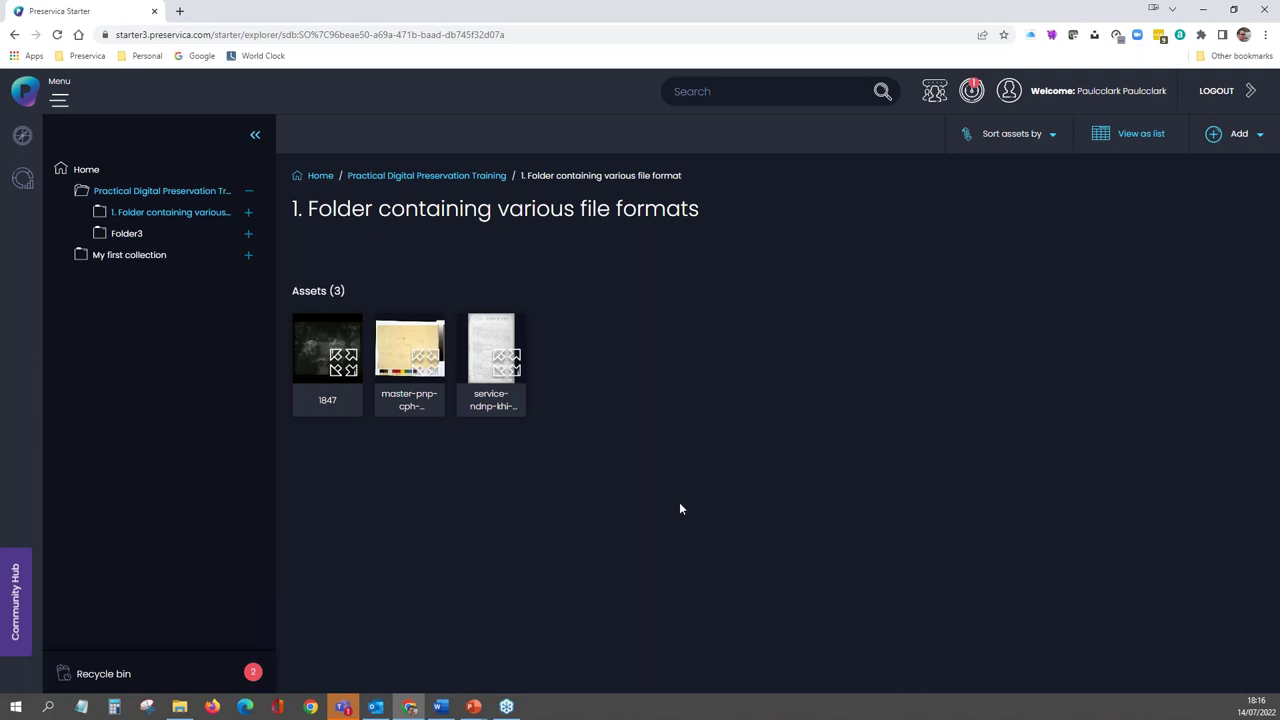
- Open asset 1847's details, review its ingest, characterisation and migration history, then return to METADATA
{"action": "right_click", "coordinate": [329, 345]}
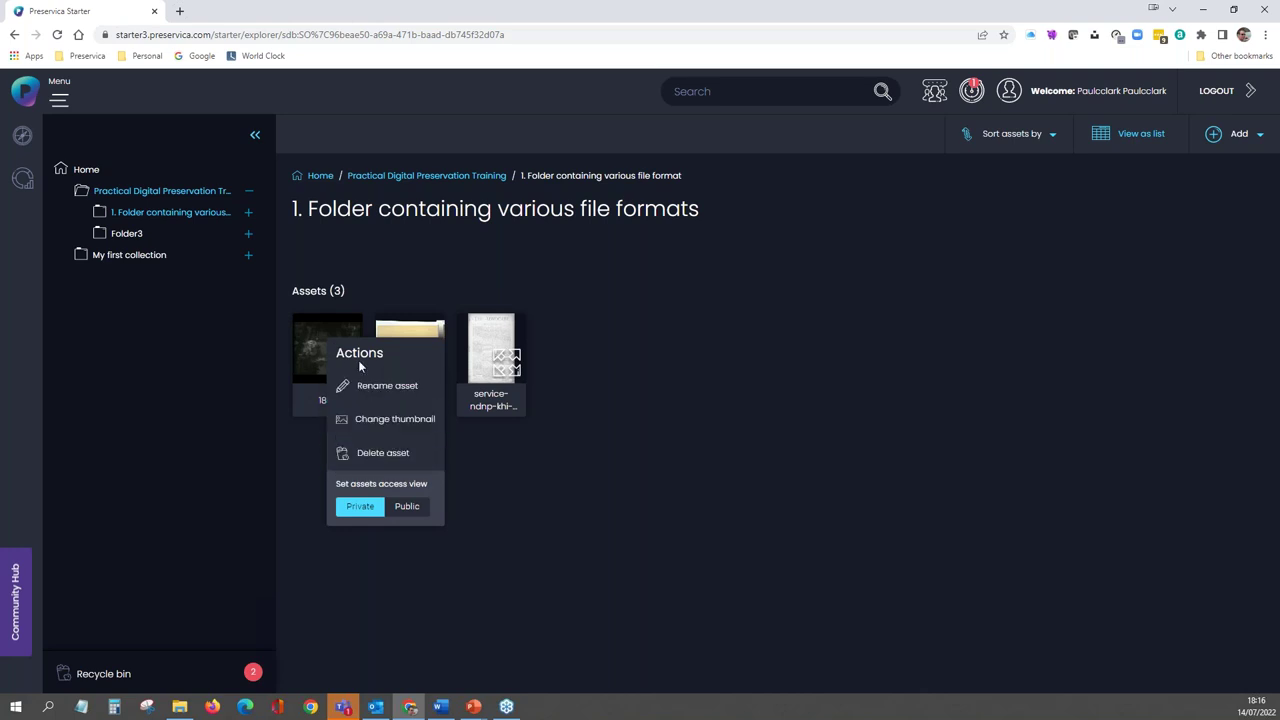
{"action": "left_click", "coordinate": [320, 345]}
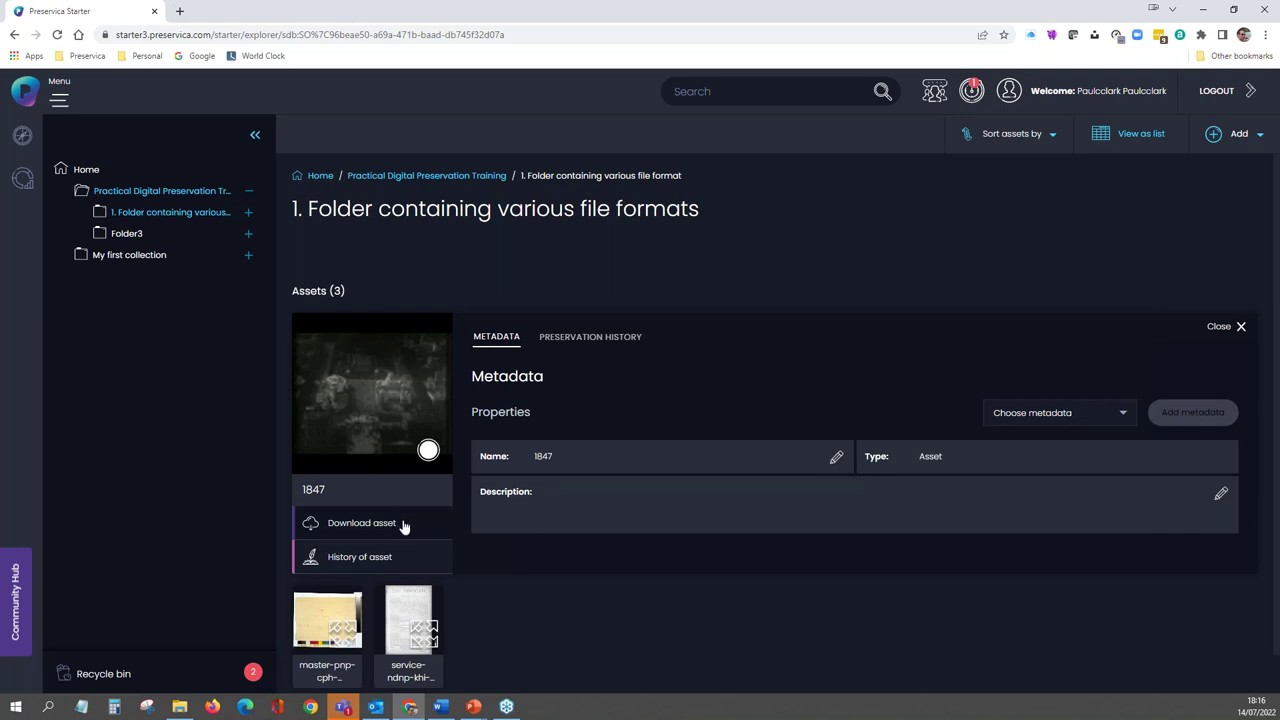
{"action": "left_click", "coordinate": [387, 560]}
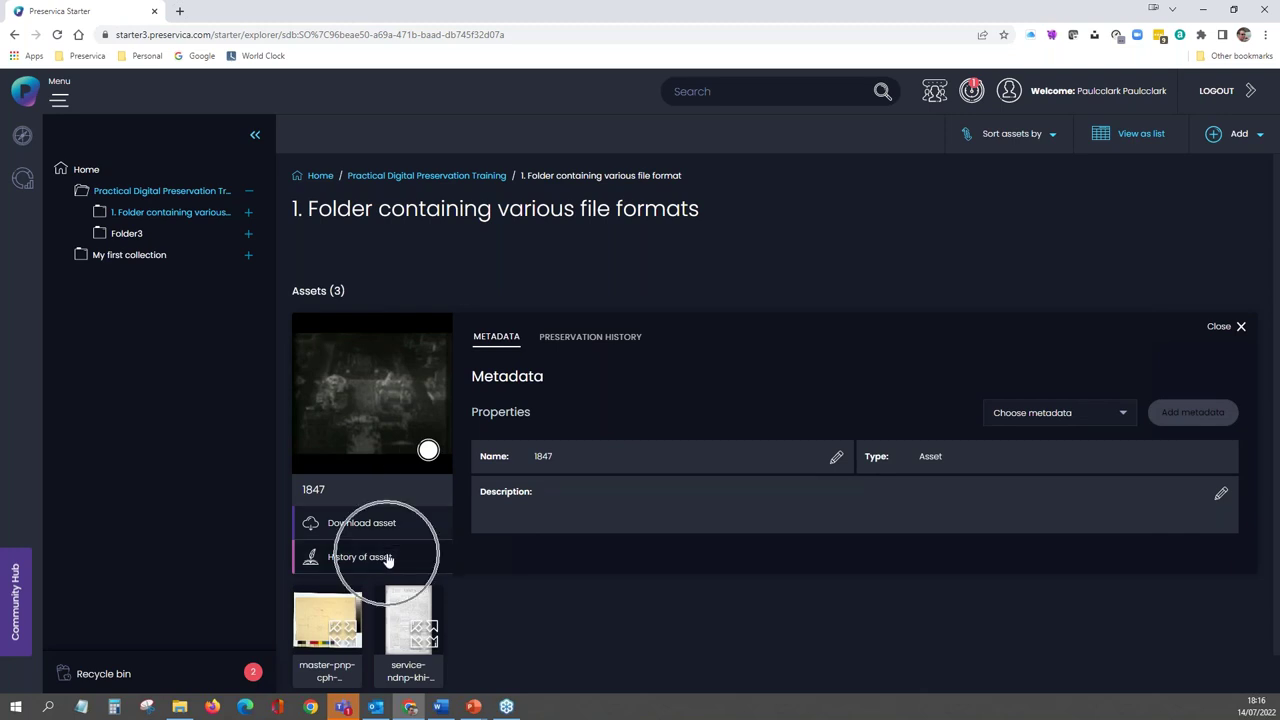
{"action": "left_click", "coordinate": [387, 560]}
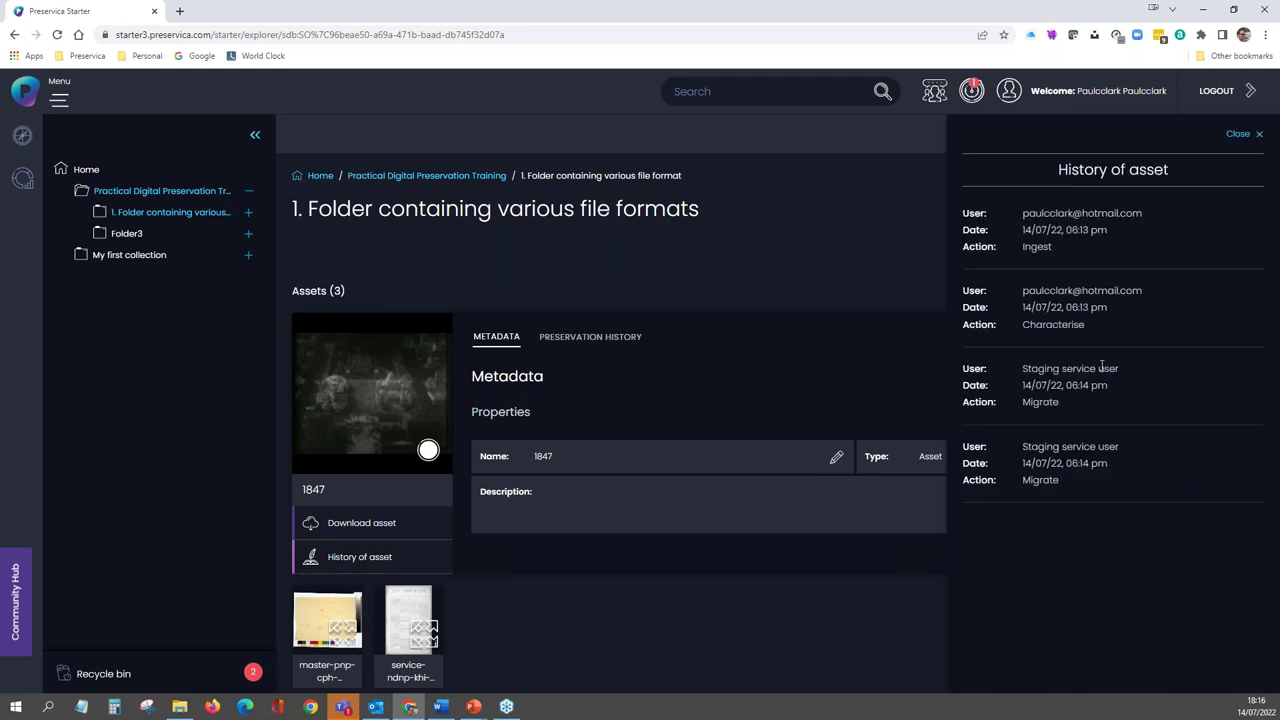
{"action": "left_click", "coordinate": [1256, 134]}
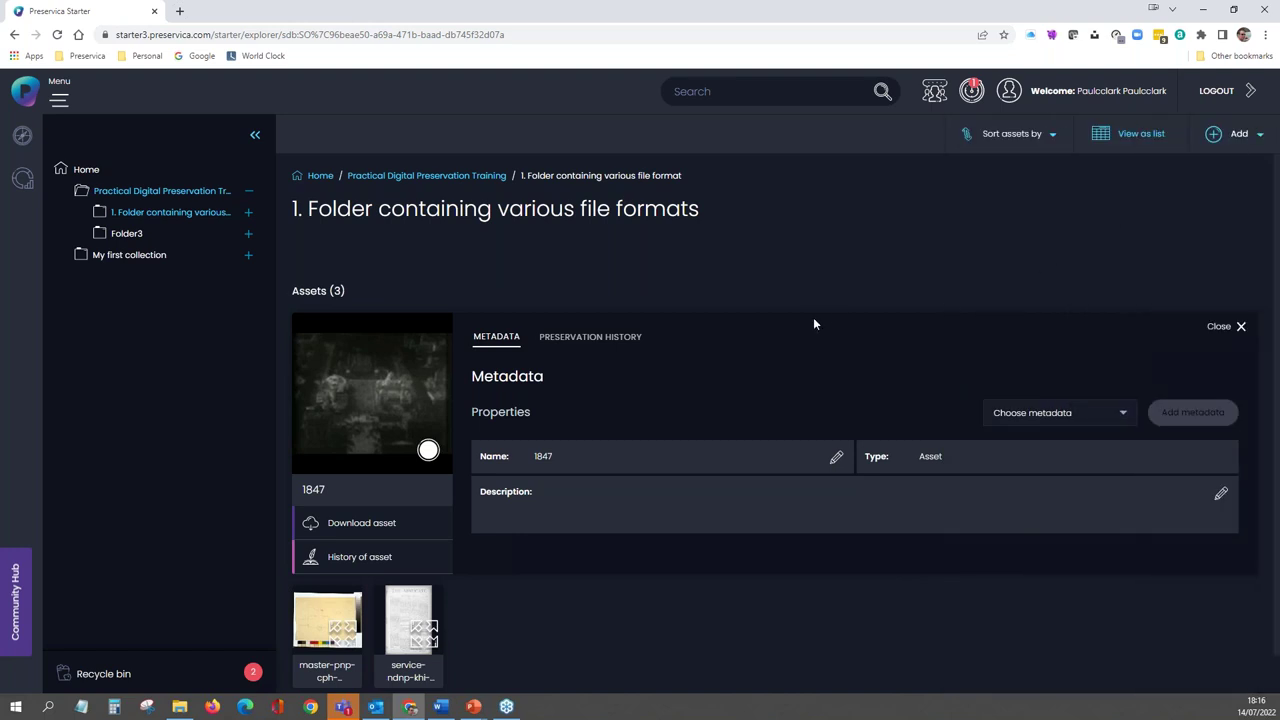
{"action": "left_click", "coordinate": [497, 342]}
- Show asset 1847's PRESERVATION HISTORY tab with the 1847.mov original and 1847.mp4 access copy
{"action": "left_click", "coordinate": [554, 340]}
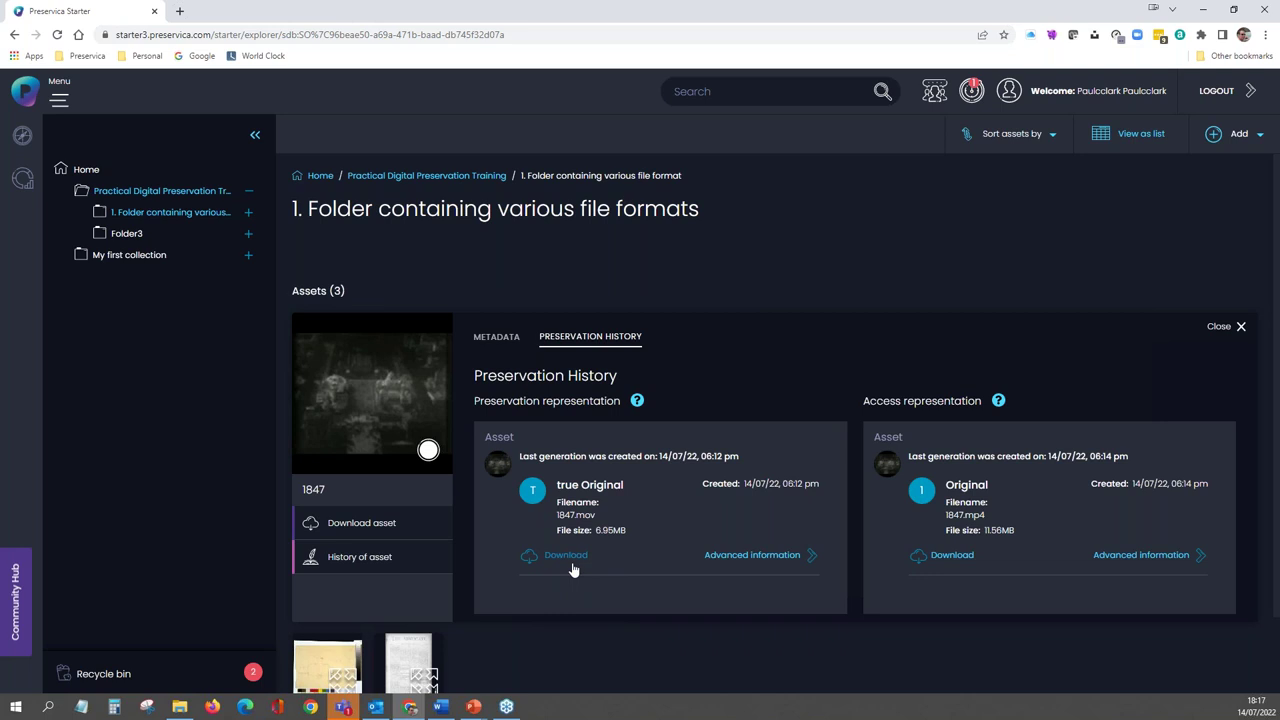
{"action": "left_click", "coordinate": [750, 556]}
{"action": "left_click", "coordinate": [750, 556]}
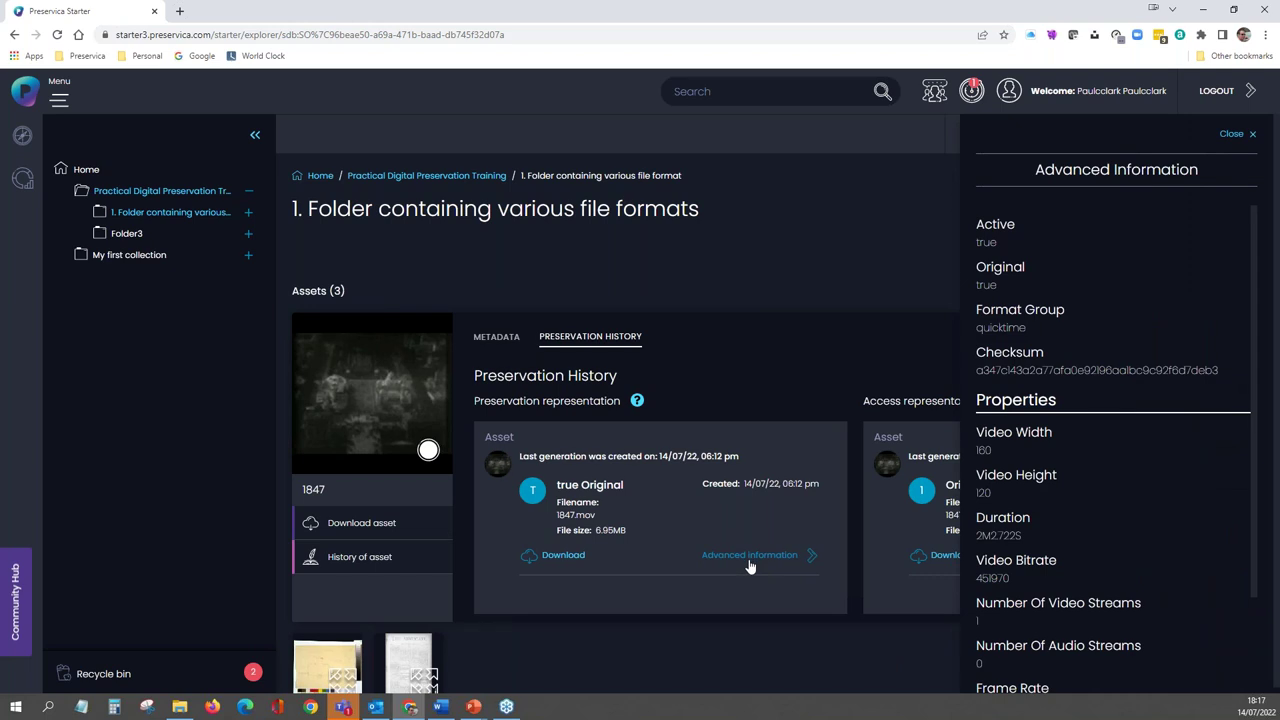
{"action": "left_click_drag", "start_coordinate": [1026, 328], "coordinate": [974, 328]}
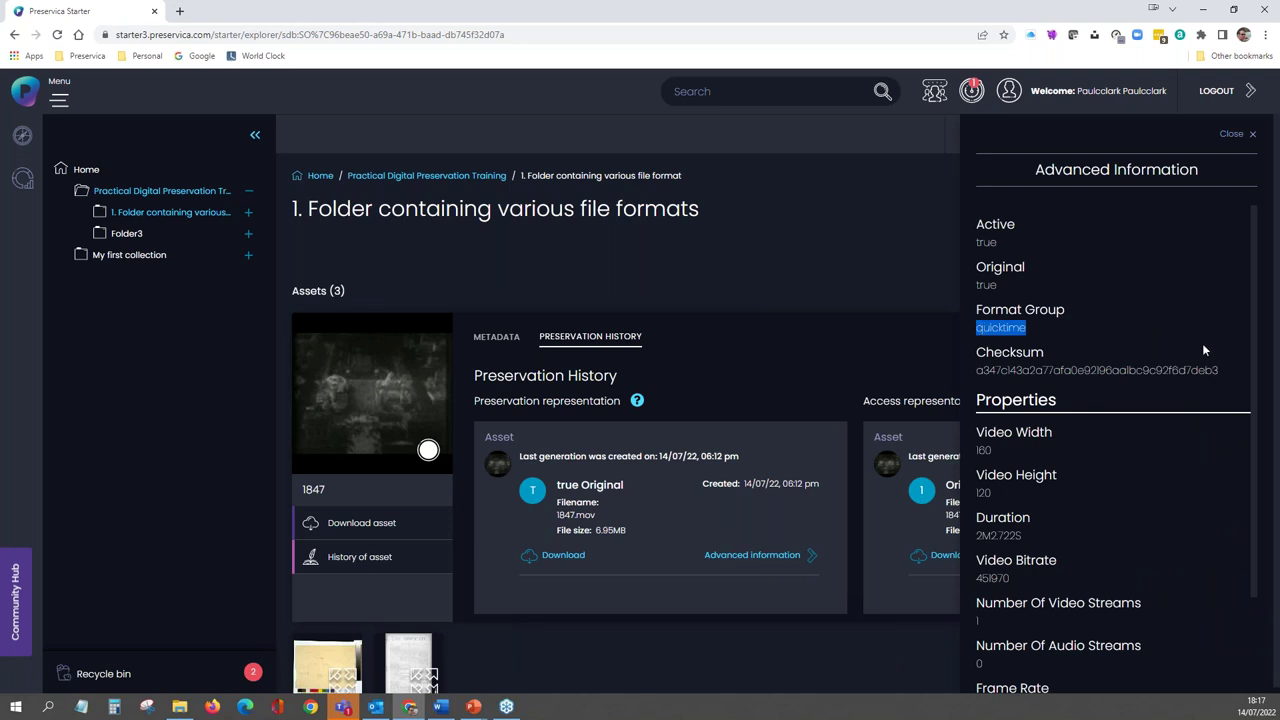
{"action": "scroll", "coordinate": [1173, 386], "scroll_direction": "down", "scroll_amount": 3}
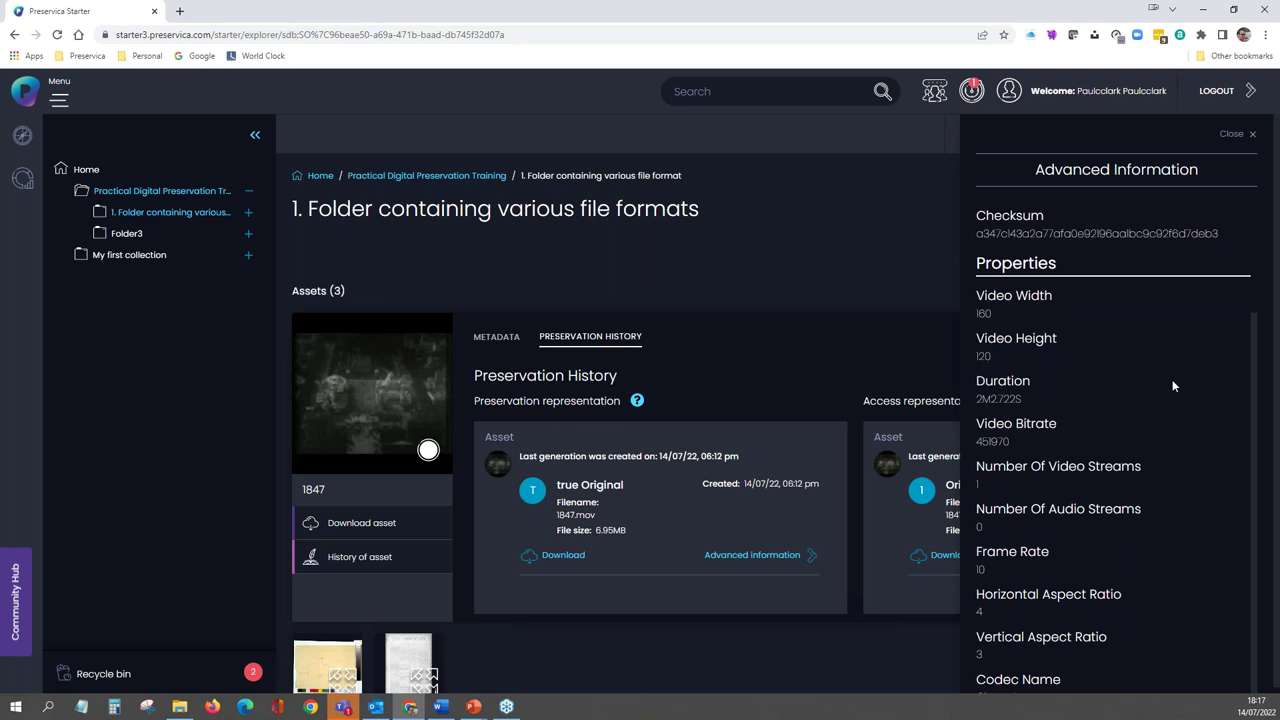
{"action": "scroll", "coordinate": [1174, 386], "scroll_direction": "up", "scroll_amount": 3}
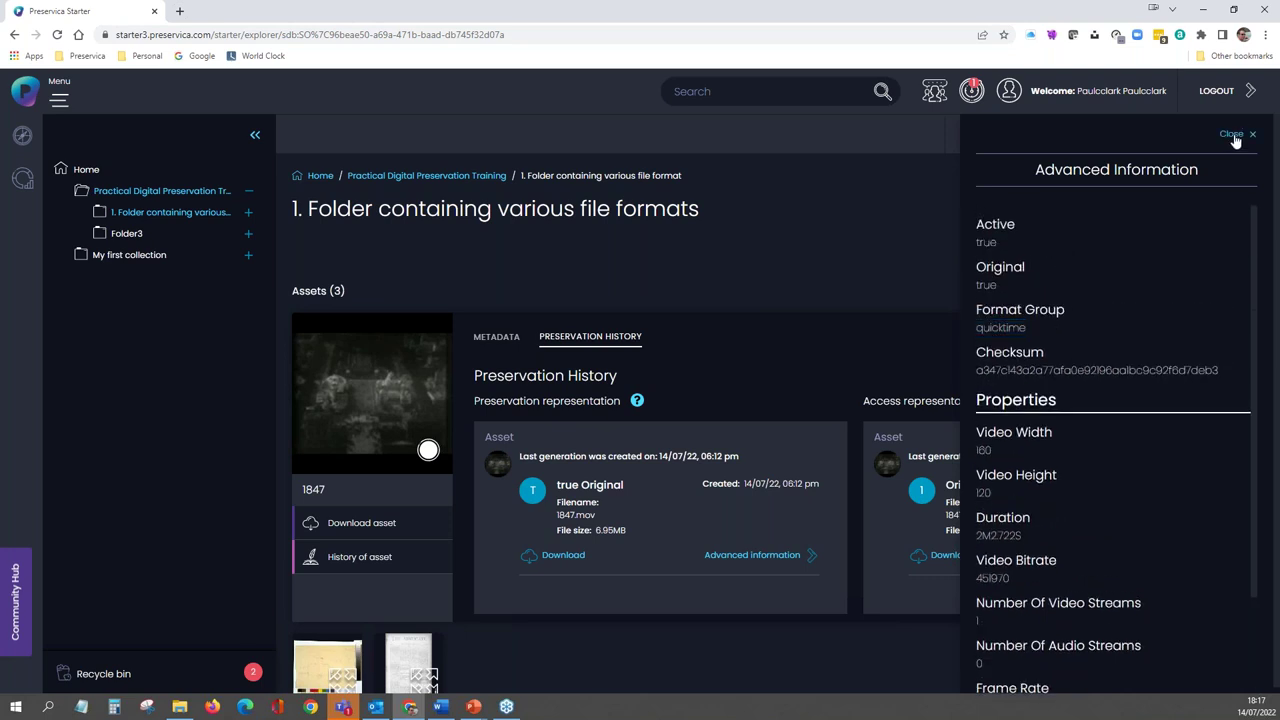
{"action": "left_click", "coordinate": [1238, 134]}
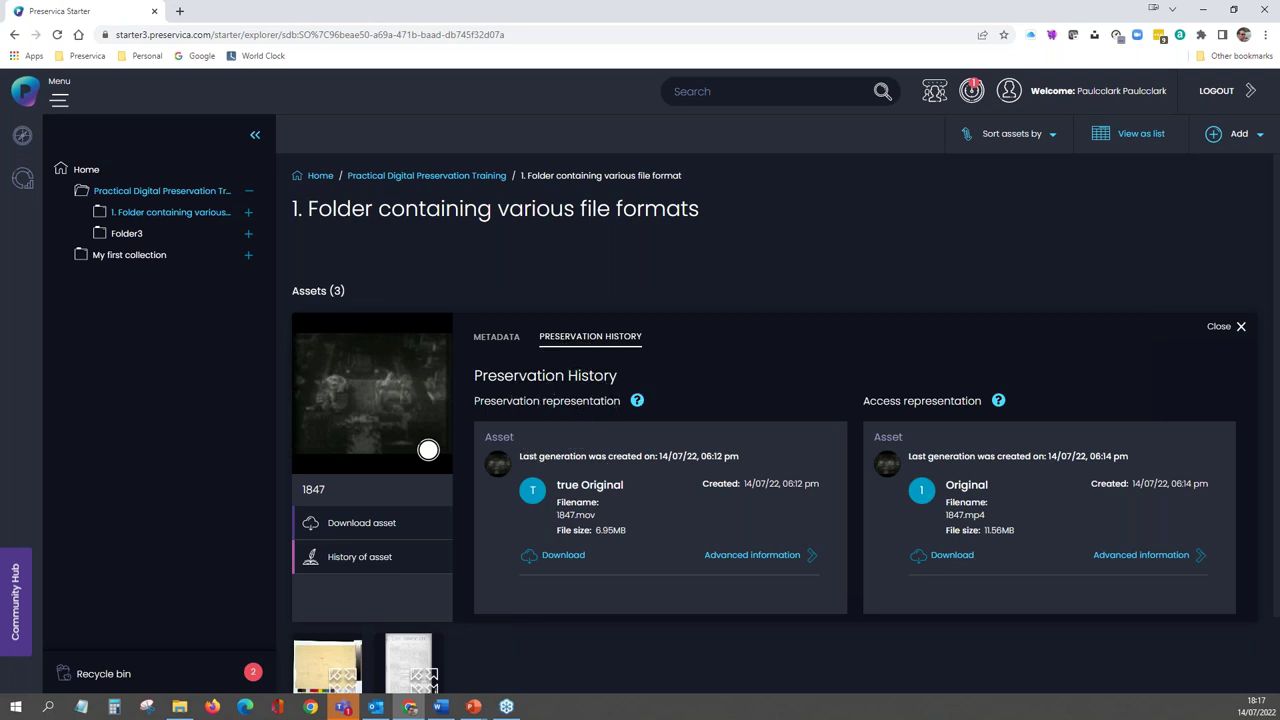
{"action": "mouse_move", "coordinate": [637, 404]}
{"action": "mouse_move", "coordinate": [1002, 410]}
{"action": "left_click", "coordinate": [984, 511]}
{"action": "left_click", "coordinate": [952, 562]}
{"action": "left_click", "coordinate": [1122, 556]}
{"action": "left_click", "coordinate": [1122, 559]}
{"action": "left_click", "coordinate": [1122, 559]}
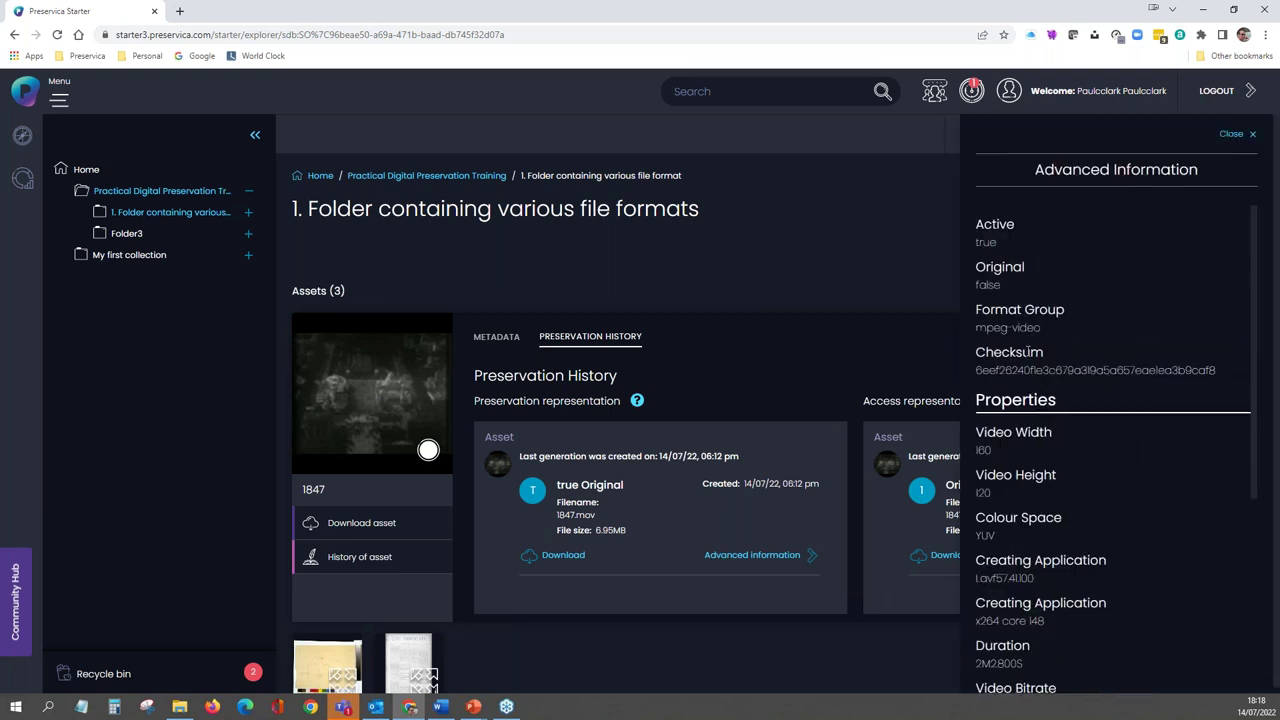
{"action": "scroll", "coordinate": [1066, 415], "scroll_direction": "down", "scroll_amount": 4}
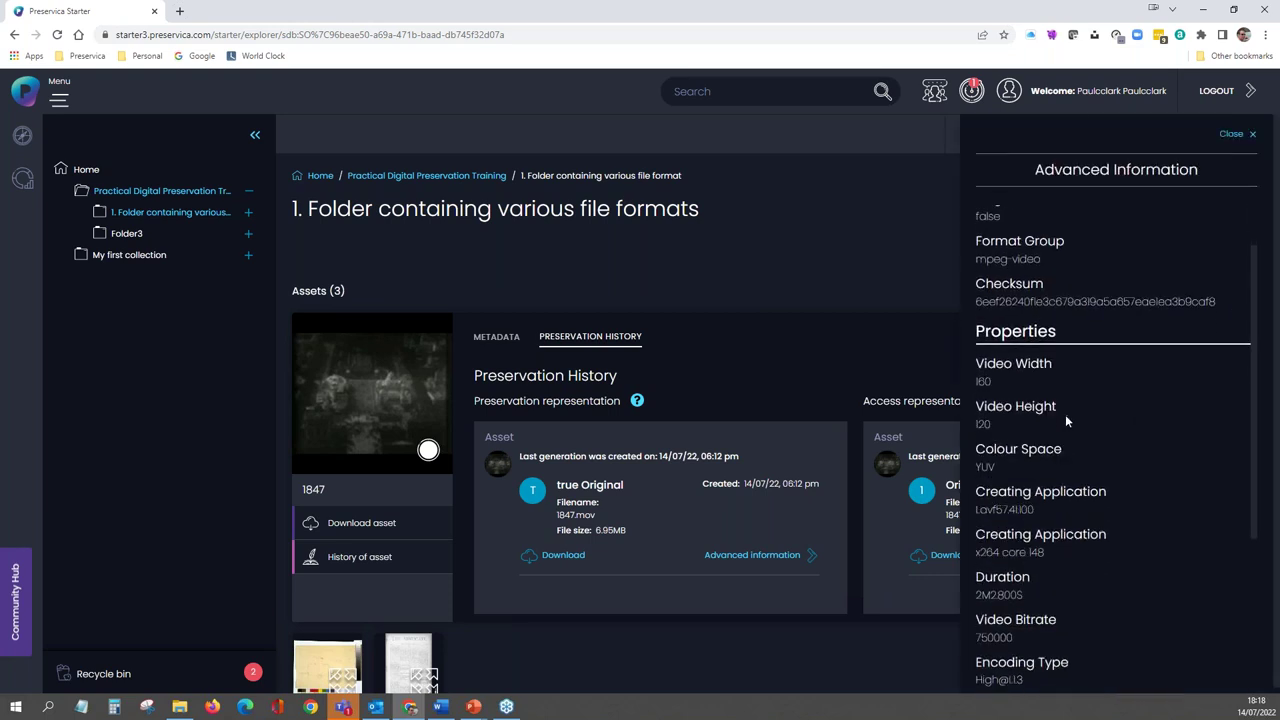
{"action": "scroll", "coordinate": [1066, 420], "scroll_direction": "up", "scroll_amount": 4}
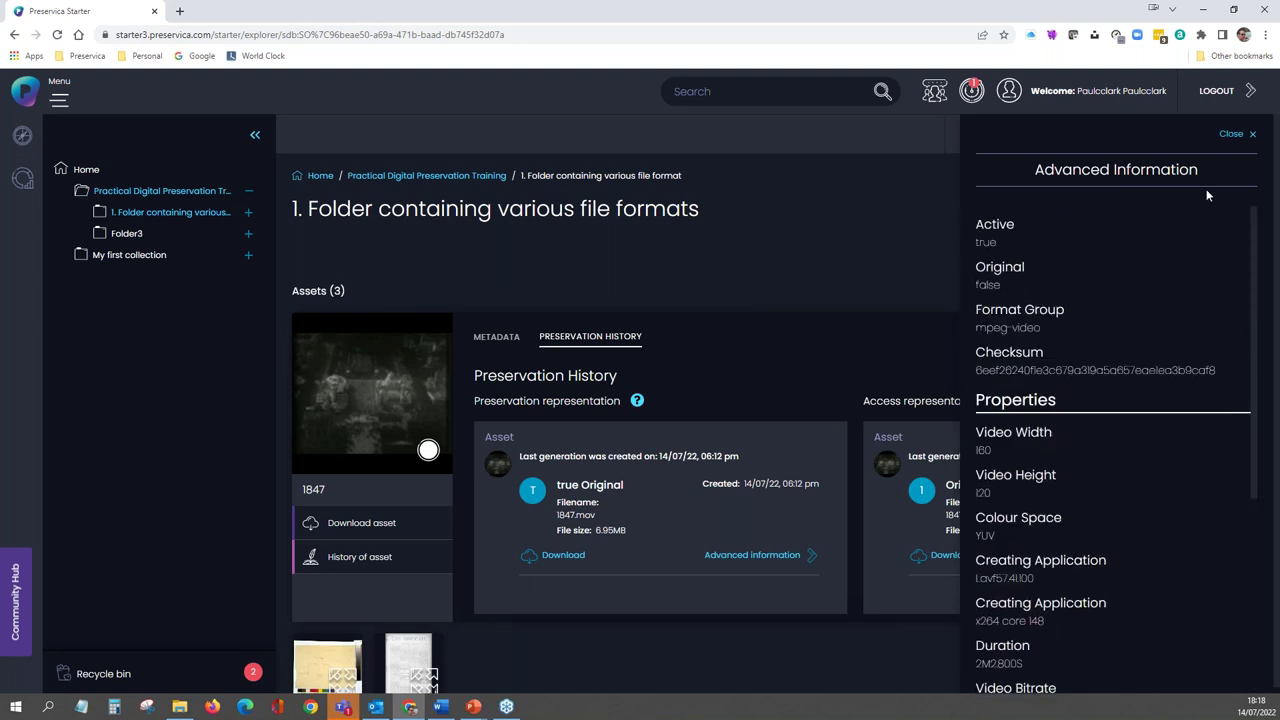
{"action": "left_click", "coordinate": [1233, 133]}
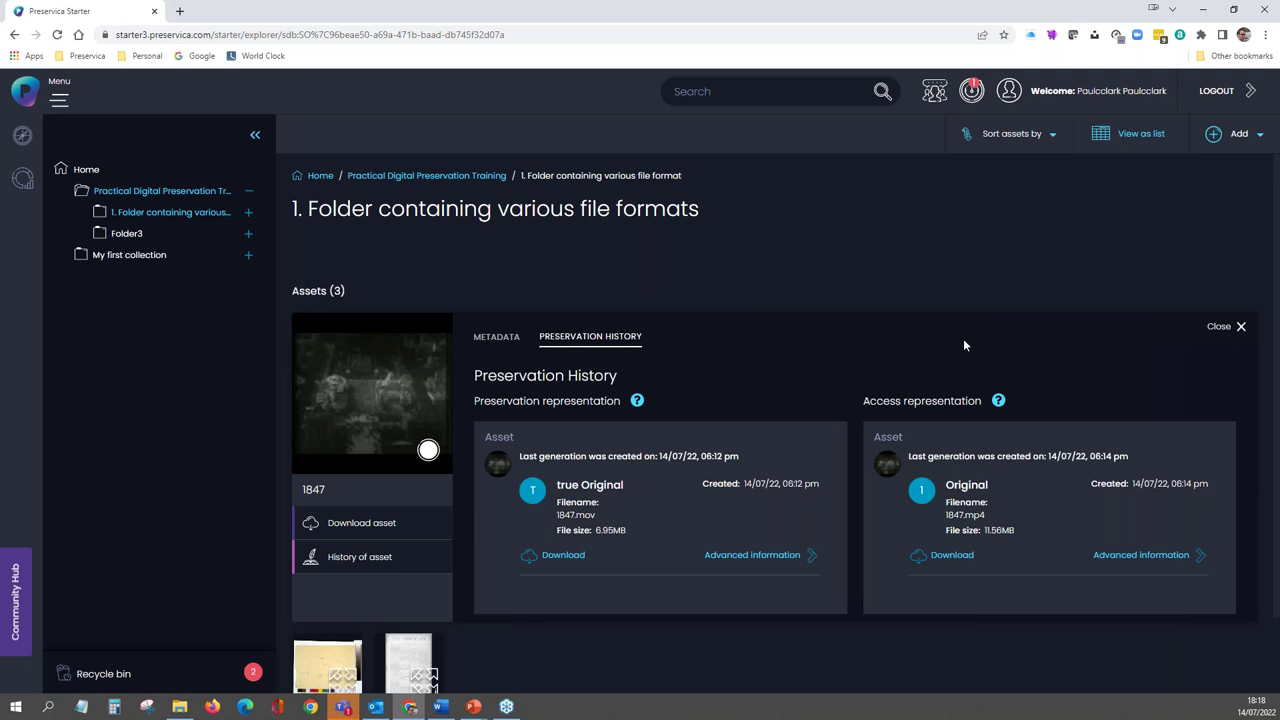
- Go from asset 1847 back to Practical Digital Preservation Training, into Folder3, and show Lorem ipsum's details
{"action": "left_click", "coordinate": [1219, 331]}
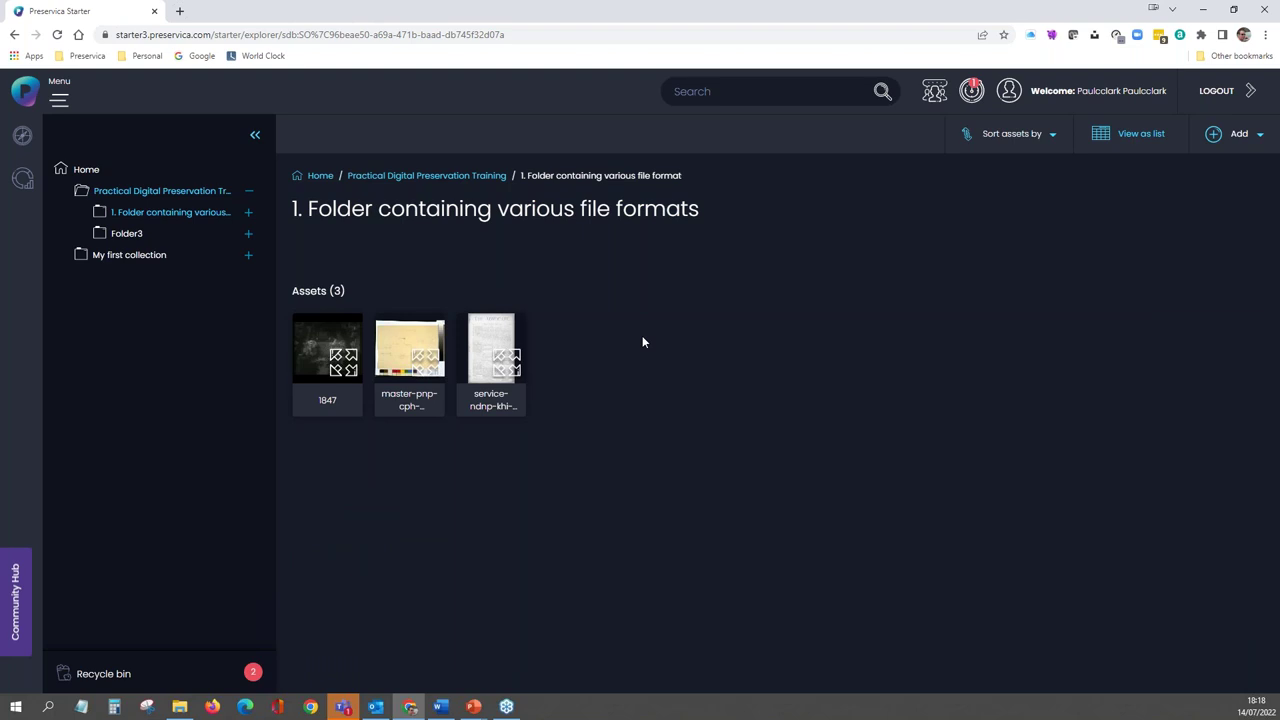
{"action": "left_click", "coordinate": [414, 177]}
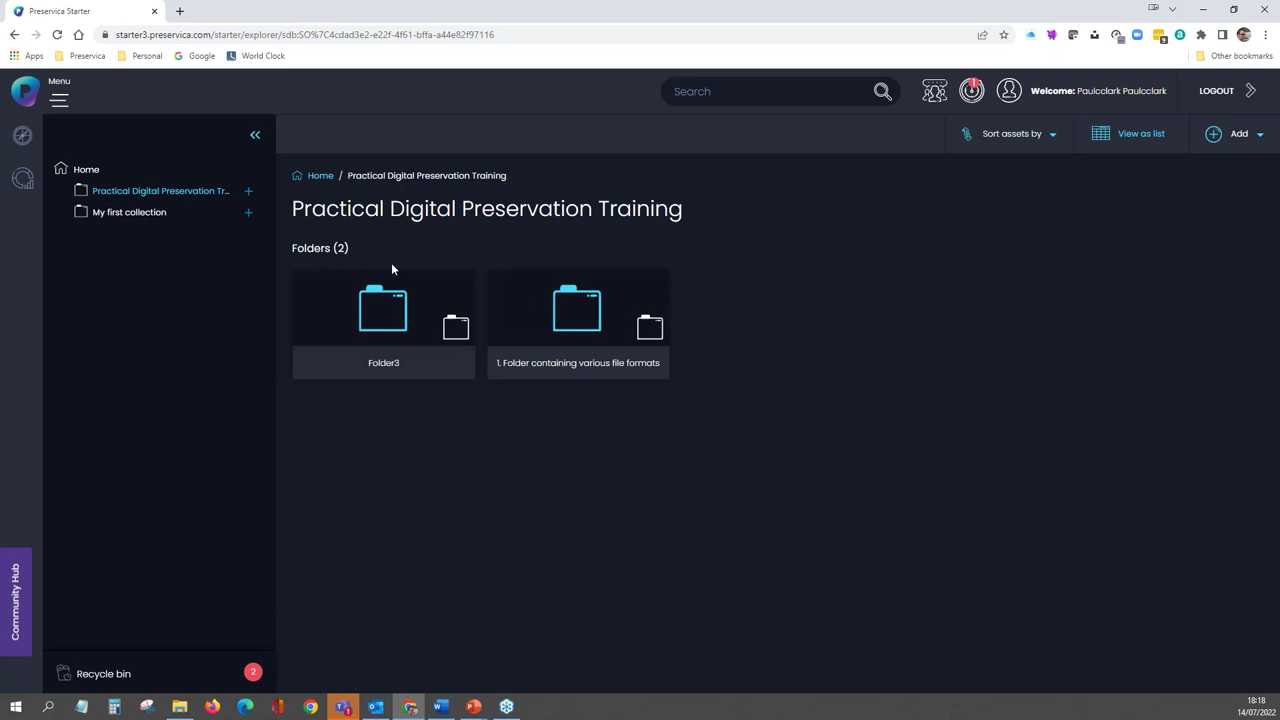
{"action": "left_click", "coordinate": [390, 320]}
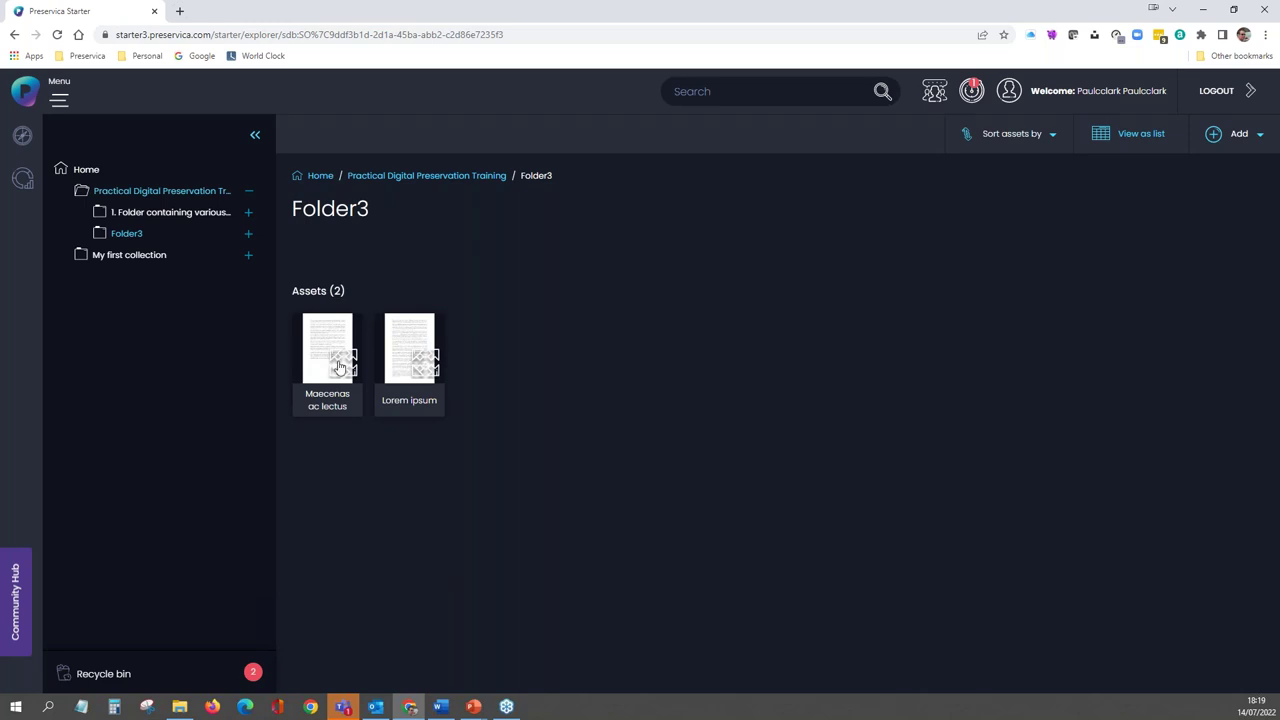
{"action": "left_click", "coordinate": [406, 366]}
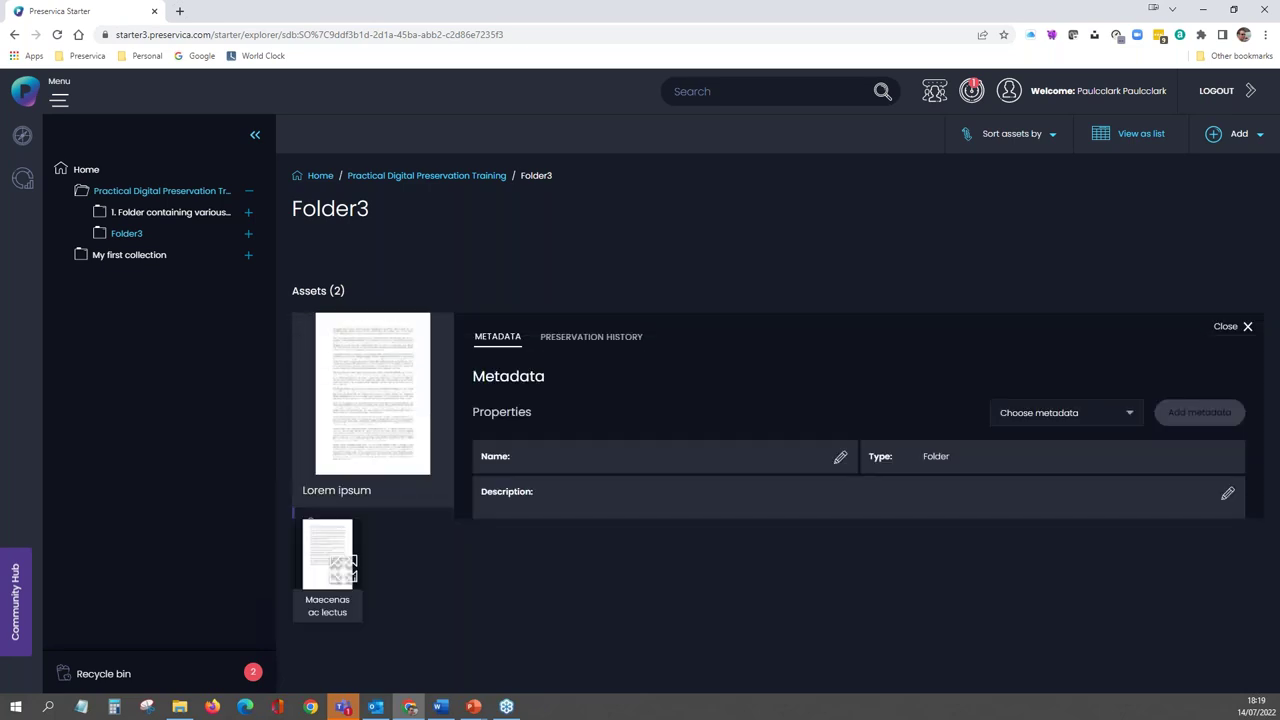
{"action": "left_click", "coordinate": [562, 340]}
{"action": "scroll", "coordinate": [561, 342], "scroll_direction": "down", "scroll_amount": 2}
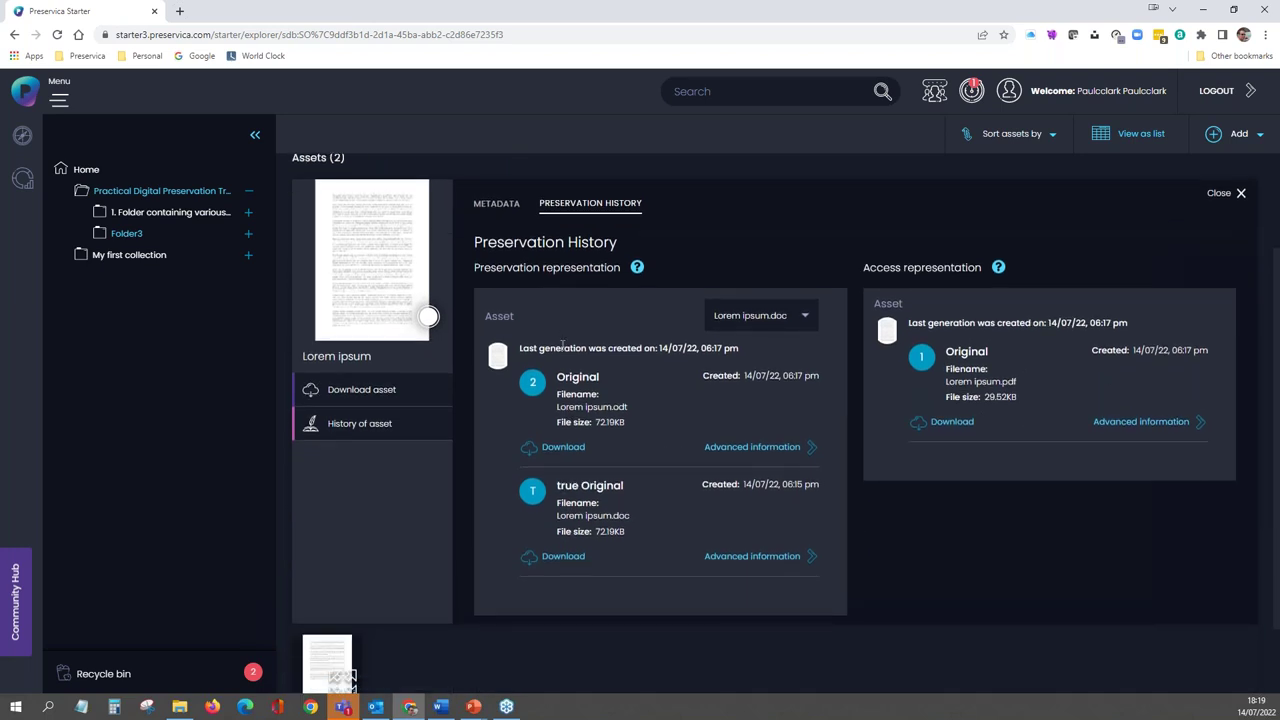
{"action": "left_click", "coordinate": [629, 516]}
{"action": "left_click", "coordinate": [630, 413]}
{"action": "left_click", "coordinate": [630, 413]}
{"action": "left_click_drag", "start_coordinate": [1019, 385], "coordinate": [1003, 381]}
{"action": "left_click", "coordinate": [1218, 194]}
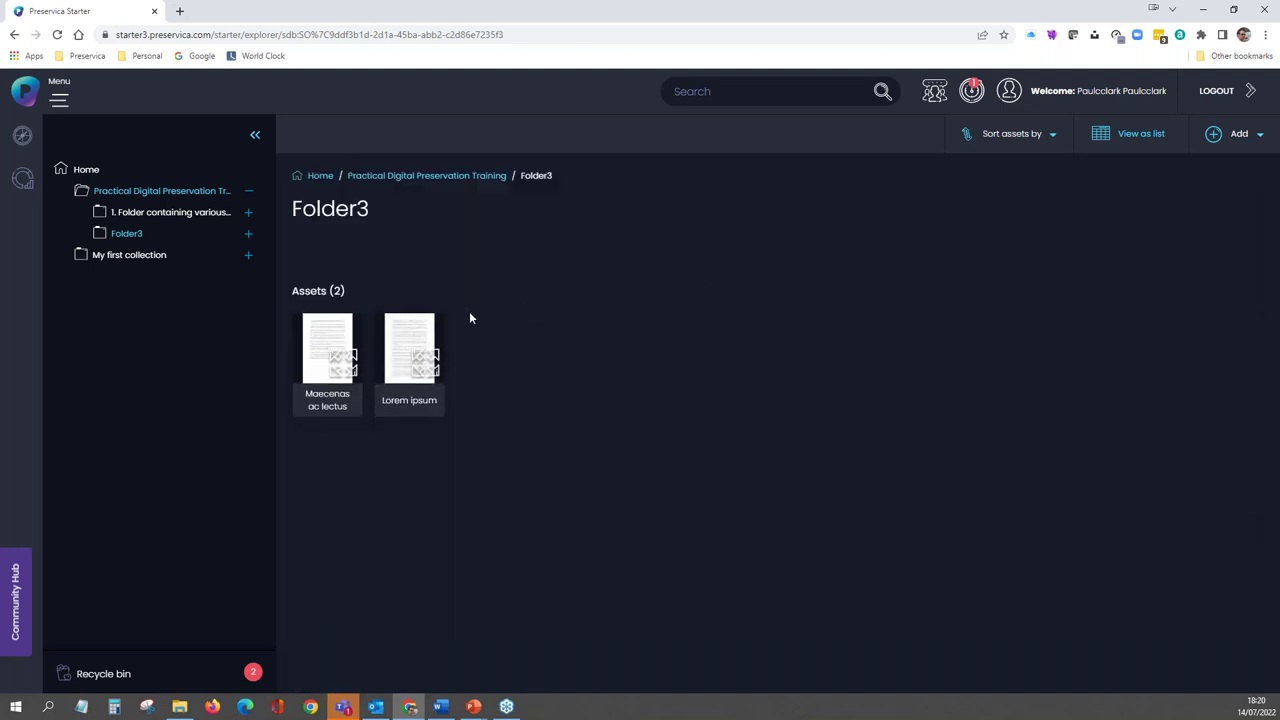
{"action": "right_click", "coordinate": [410, 343]}
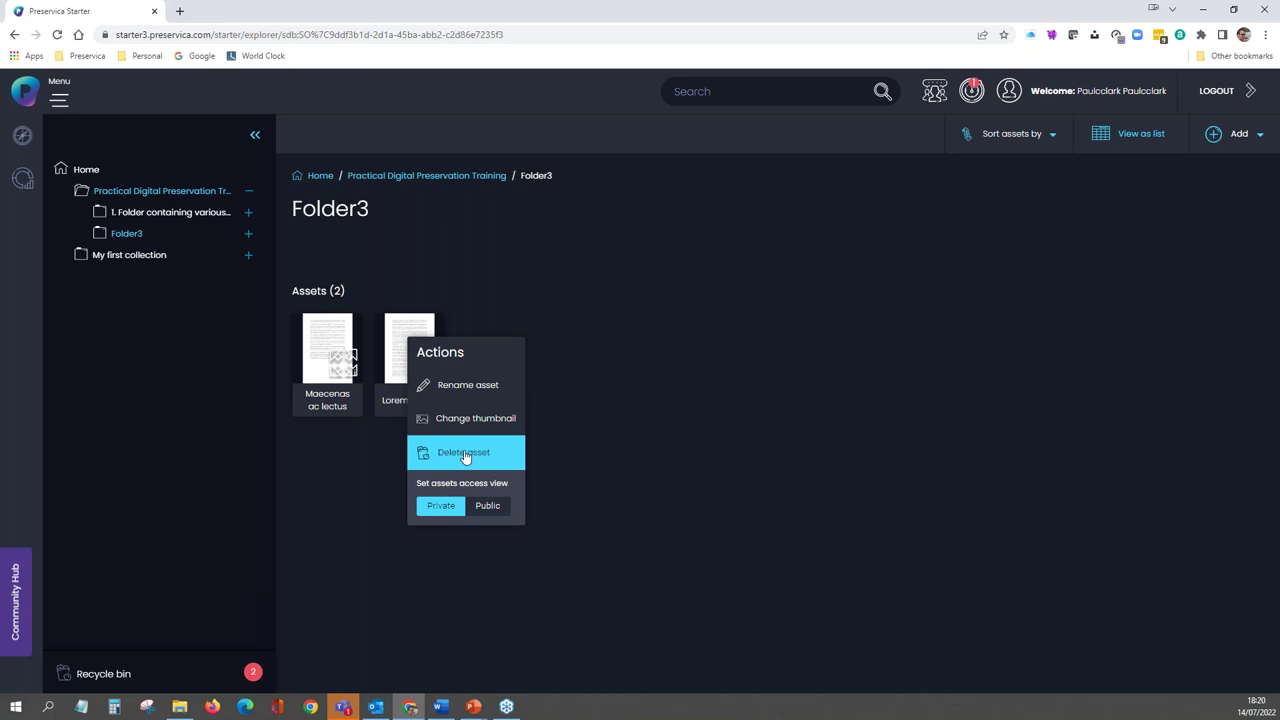
{"action": "left_click", "coordinate": [411, 342]}
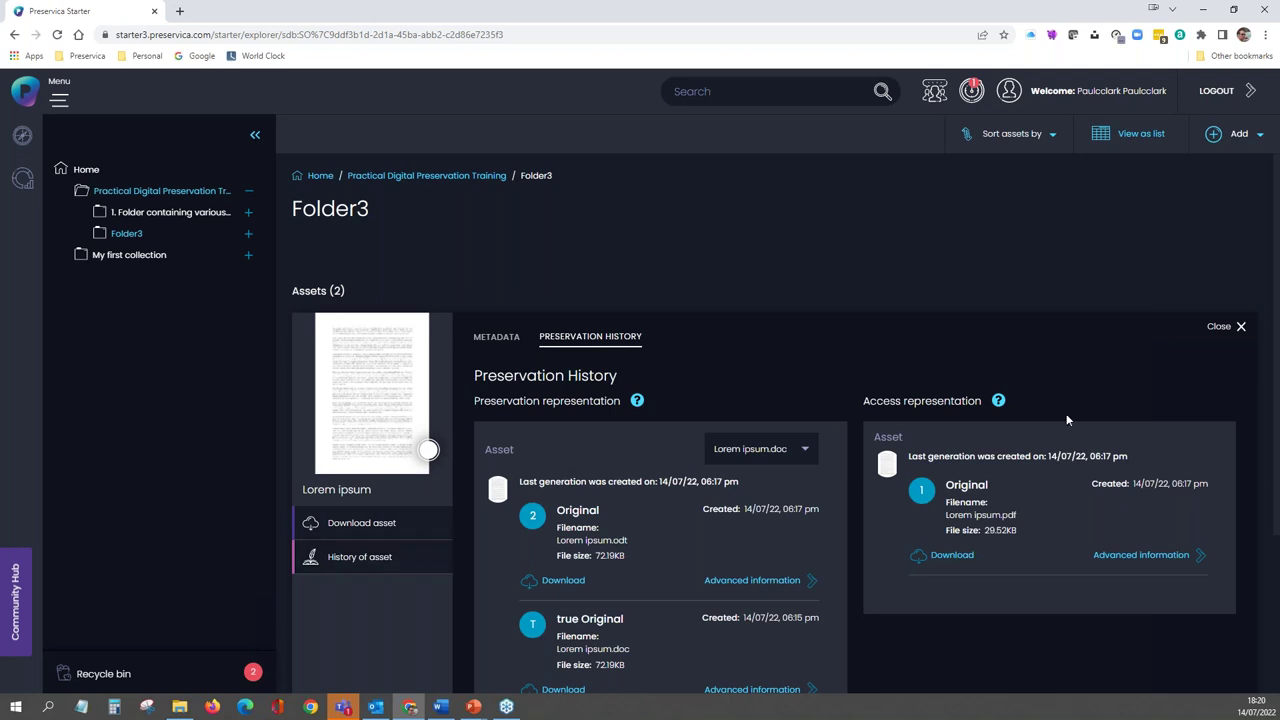
{"action": "left_click", "coordinate": [1216, 329]}
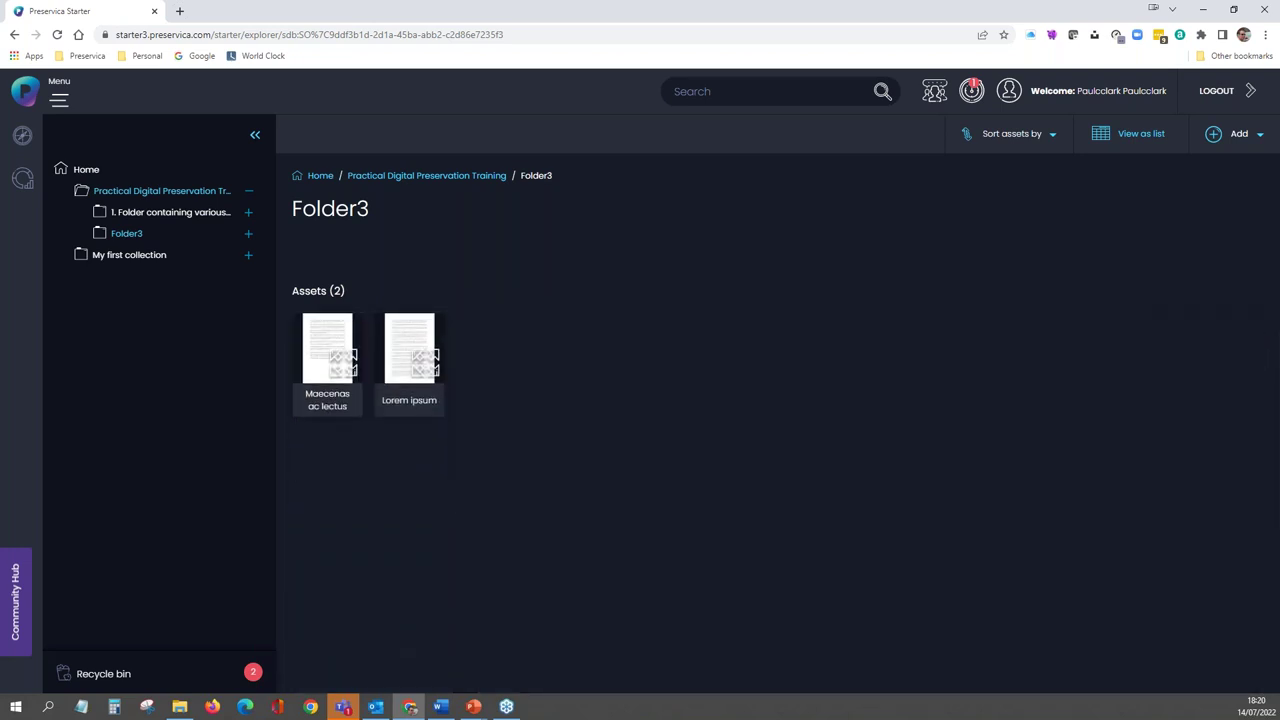
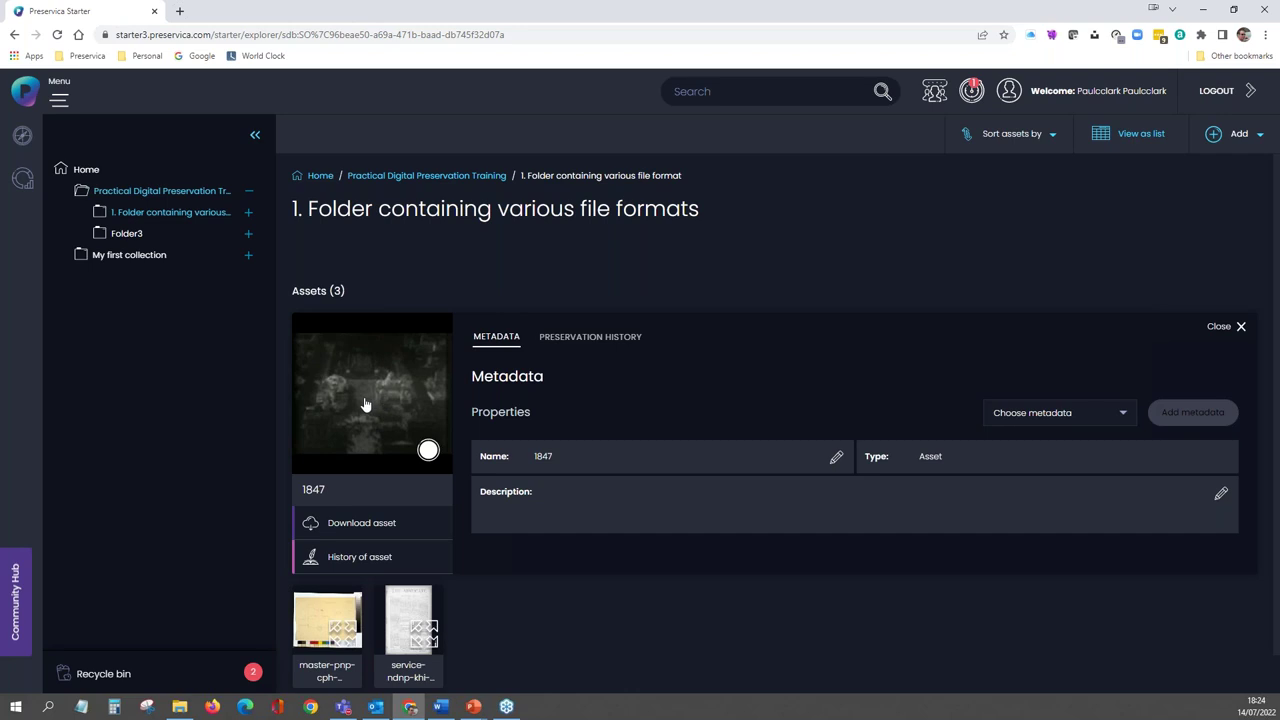
{"action": "left_click", "coordinate": [365, 404]}
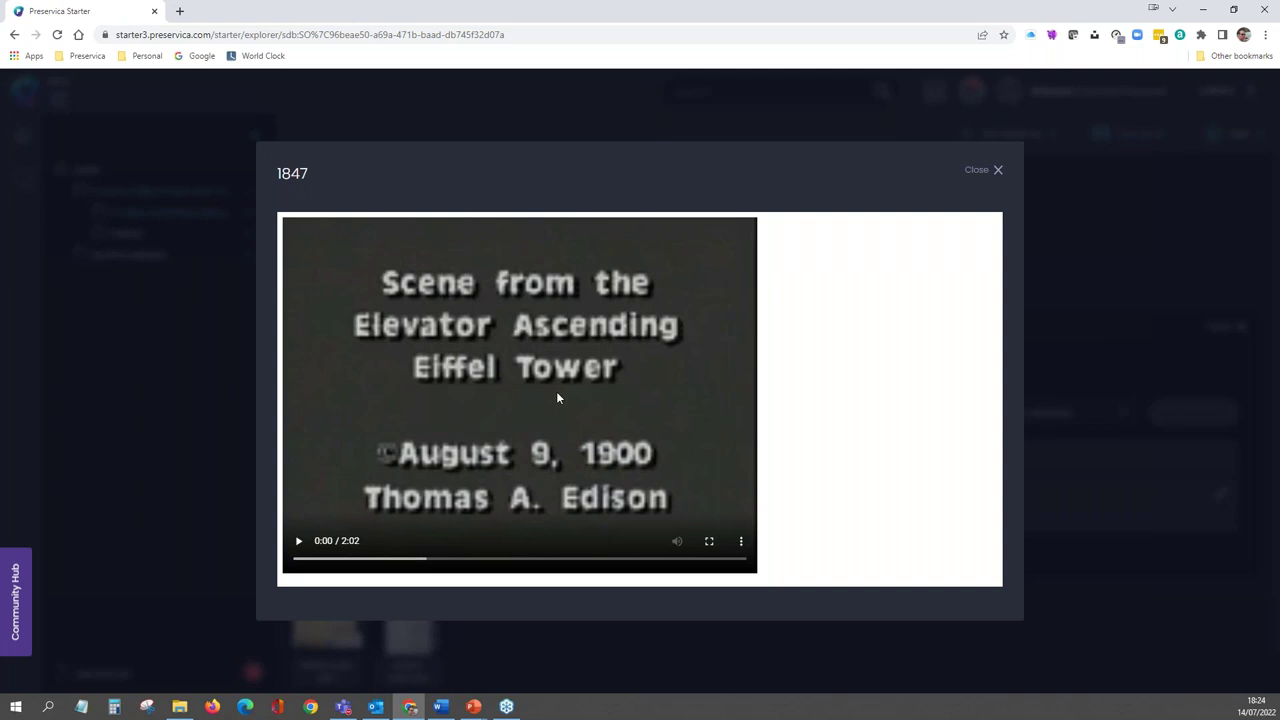
{"action": "left_click", "coordinate": [995, 172]}
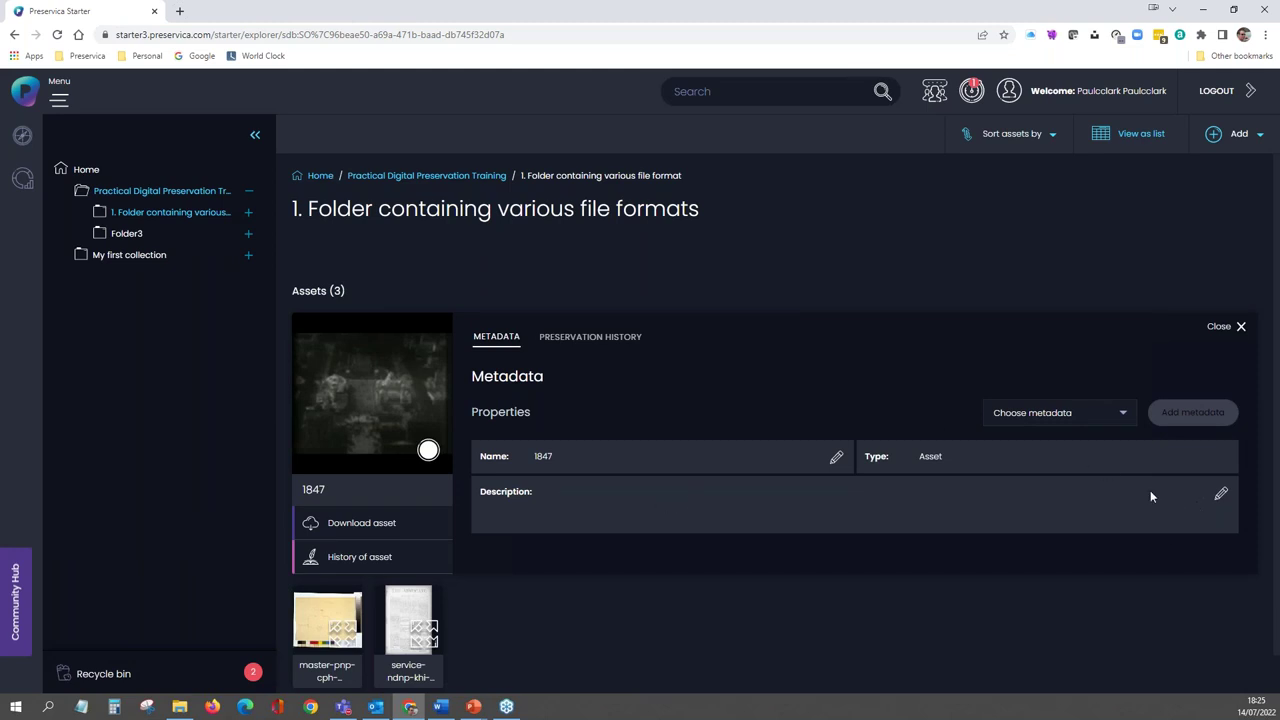
- Paste 'Scene from the elevator ascending the Eiffel Tower' as asset 1847's description and save it
{"action": "left_click", "coordinate": [1219, 497]}
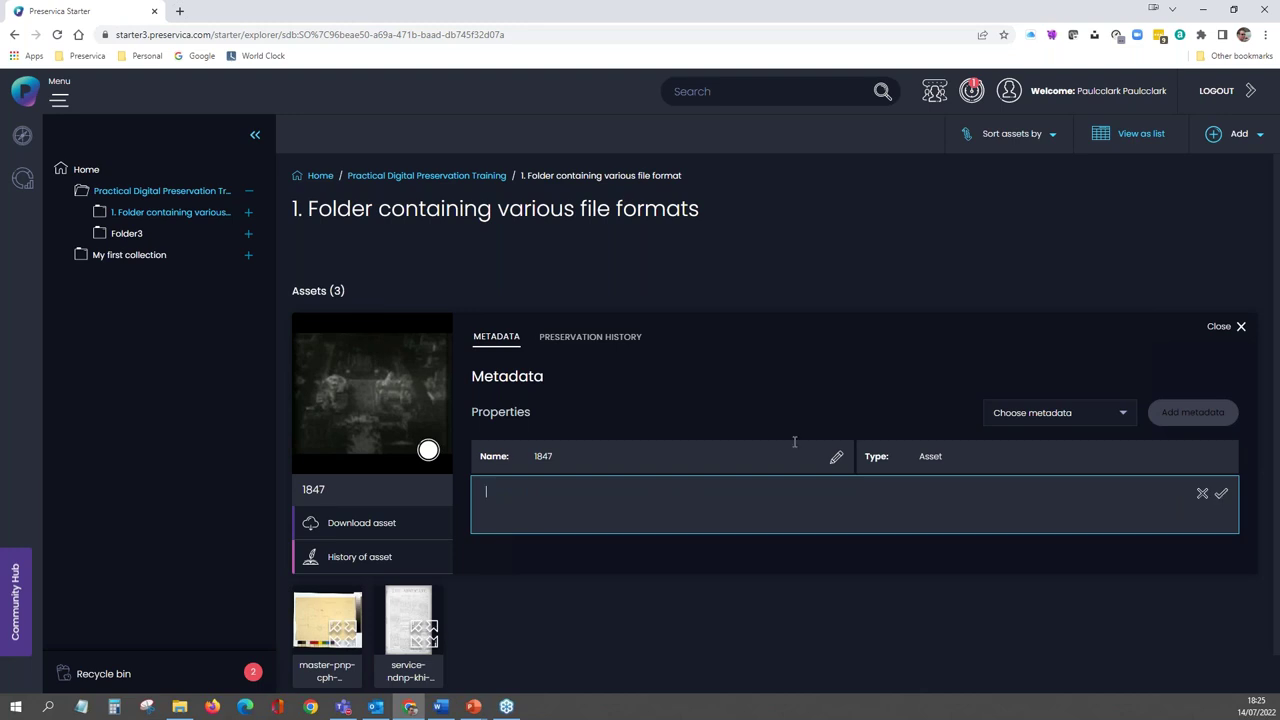
{"action": "type", "text": "Scene from the elevator ascending the Eiffel Tower"}
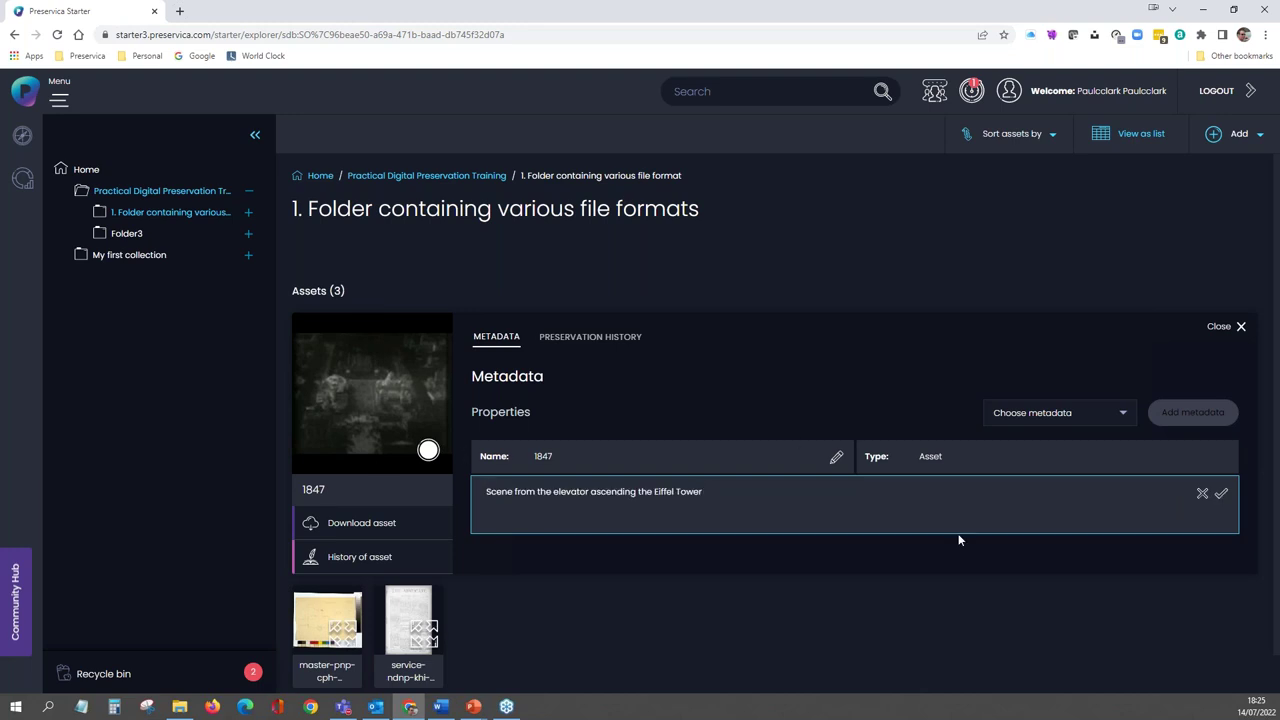
{"action": "left_click", "coordinate": [1220, 495]}
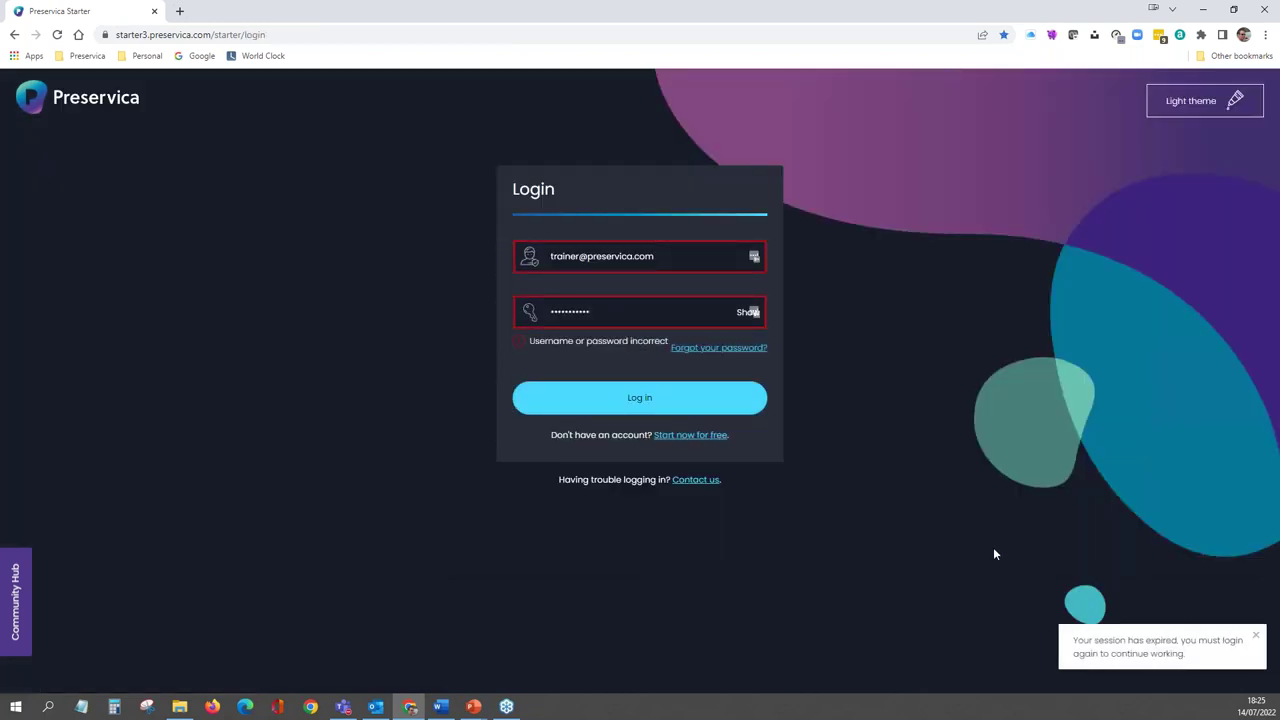
- Replace the login e-mail with the account's e-mail address, enter the password, and submit
{"action": "left_click_drag", "start_coordinate": [668, 256], "coordinate": [490, 259]}
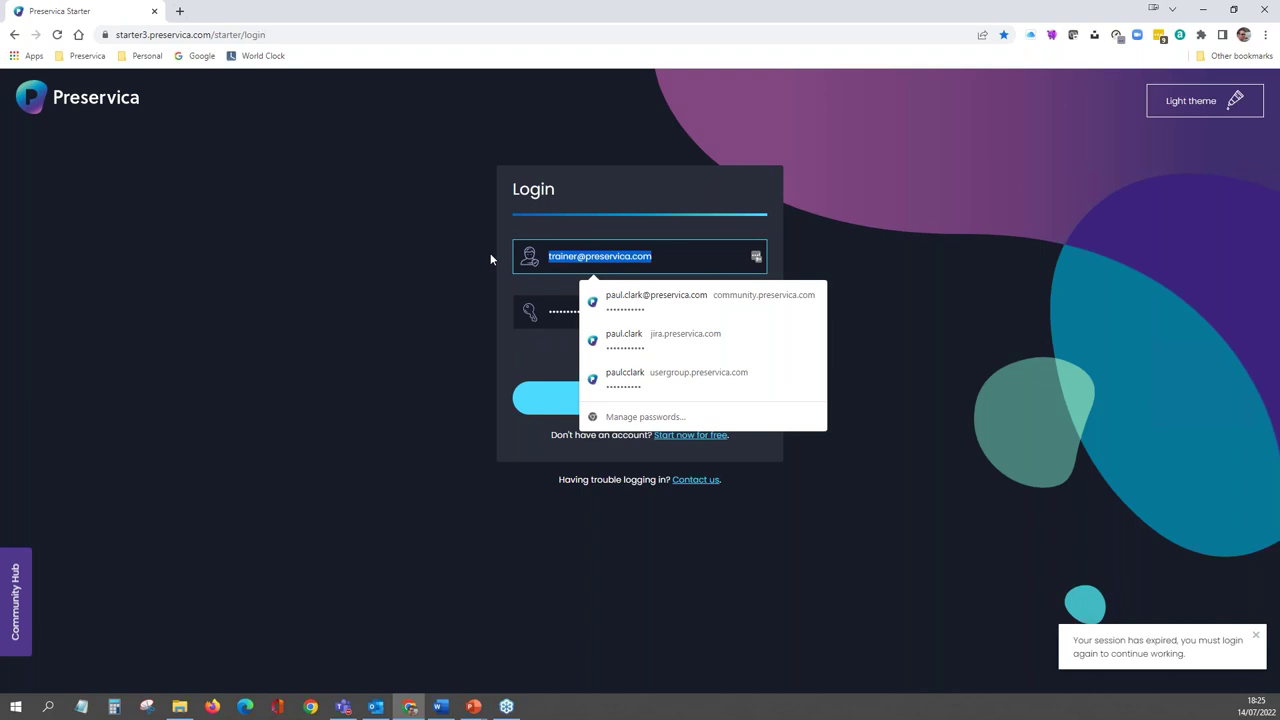
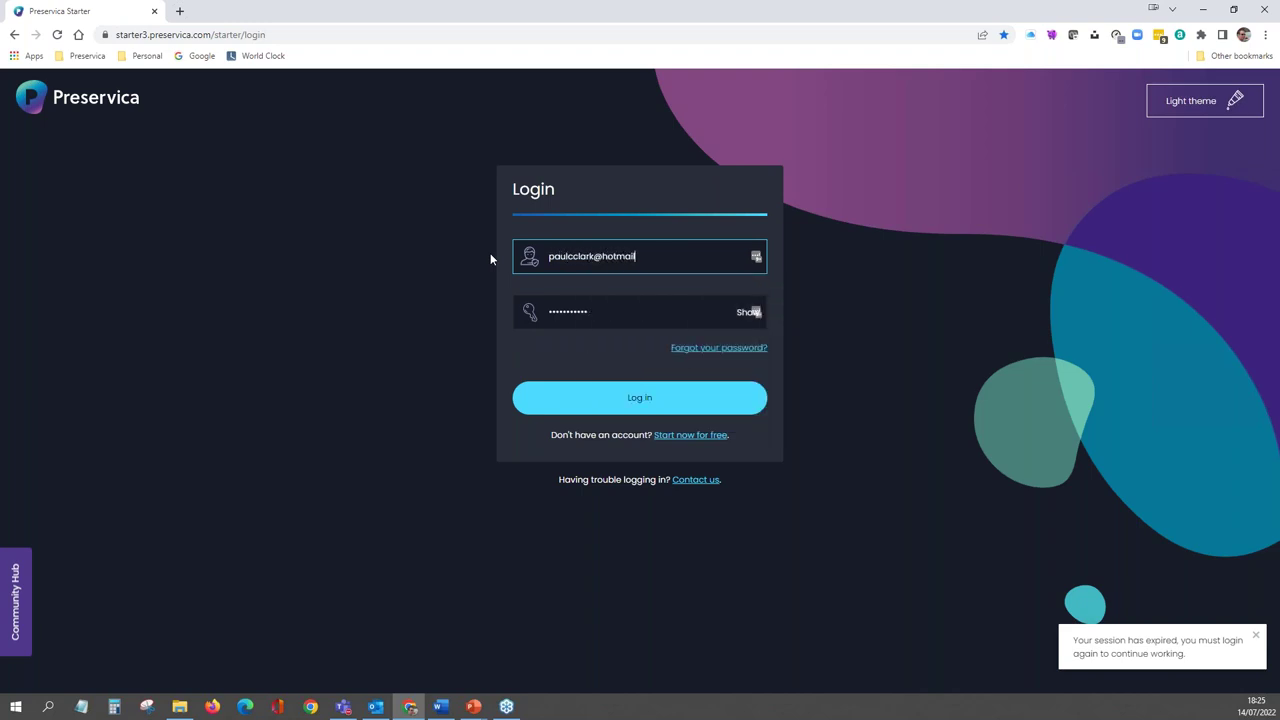
{"action": "key", "text": "Tab"}
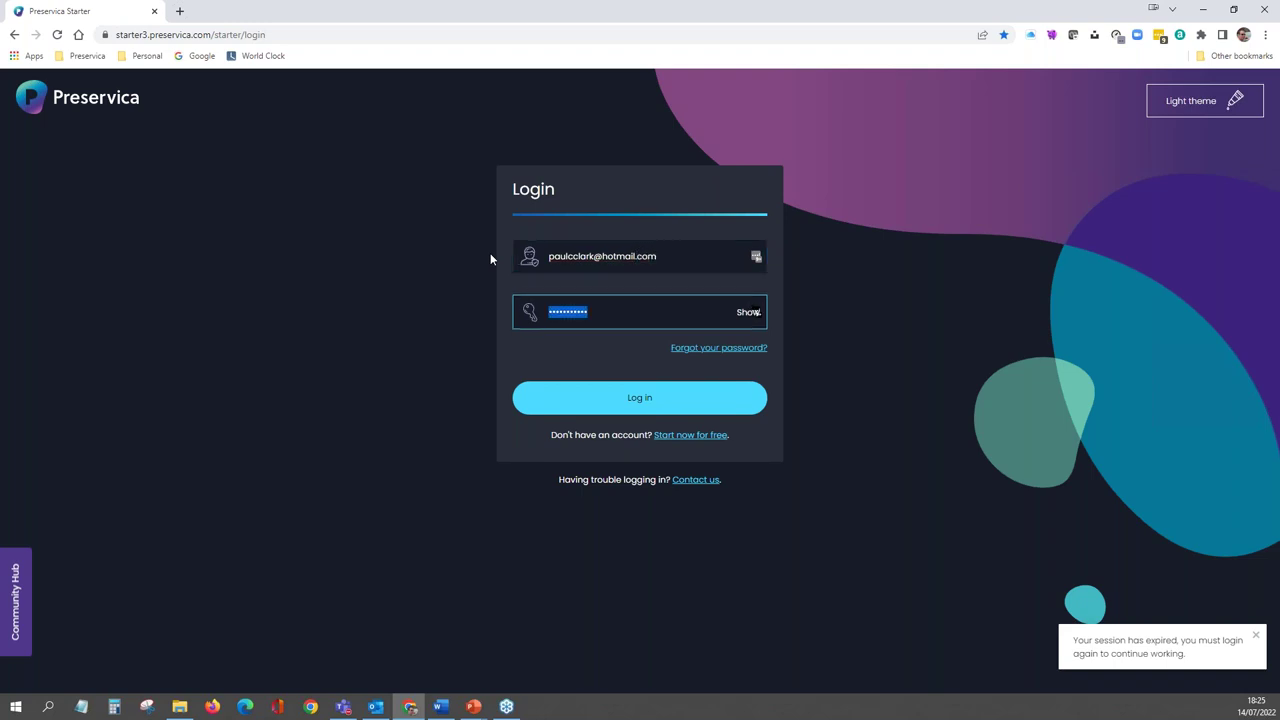
{"action": "type", "text": "••••••••••"}
{"action": "key", "text": "BackSpace"}
{"action": "key", "text": "BackSpace"}
{"action": "key", "text": "BackSpace"}
{"action": "key", "text": "BackSpace"}
{"action": "key", "text": "BackSpace"}
{"action": "key", "text": "BackSpace"}
{"action": "key", "text": "BackSpace"}
{"action": "key", "text": "BackSpace"}
{"action": "key", "text": "BackSpace"}
{"action": "type", "text": "•••••••••••"}
{"action": "key", "text": "Return"}
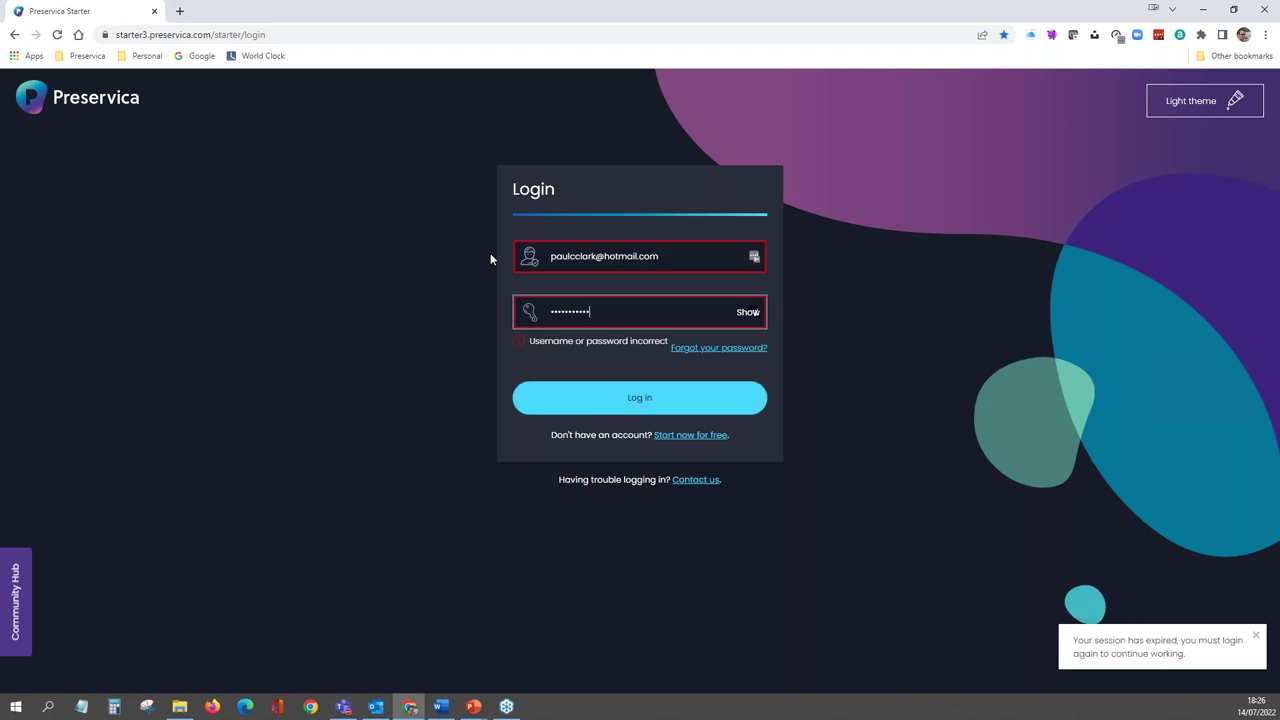
- Retype the account password after the login error and sign in again
{"action": "left_click_drag", "start_coordinate": [605, 310], "coordinate": [515, 326]}
{"action": "type", "text": "••••••••••"}
{"action": "key", "text": "Return"}
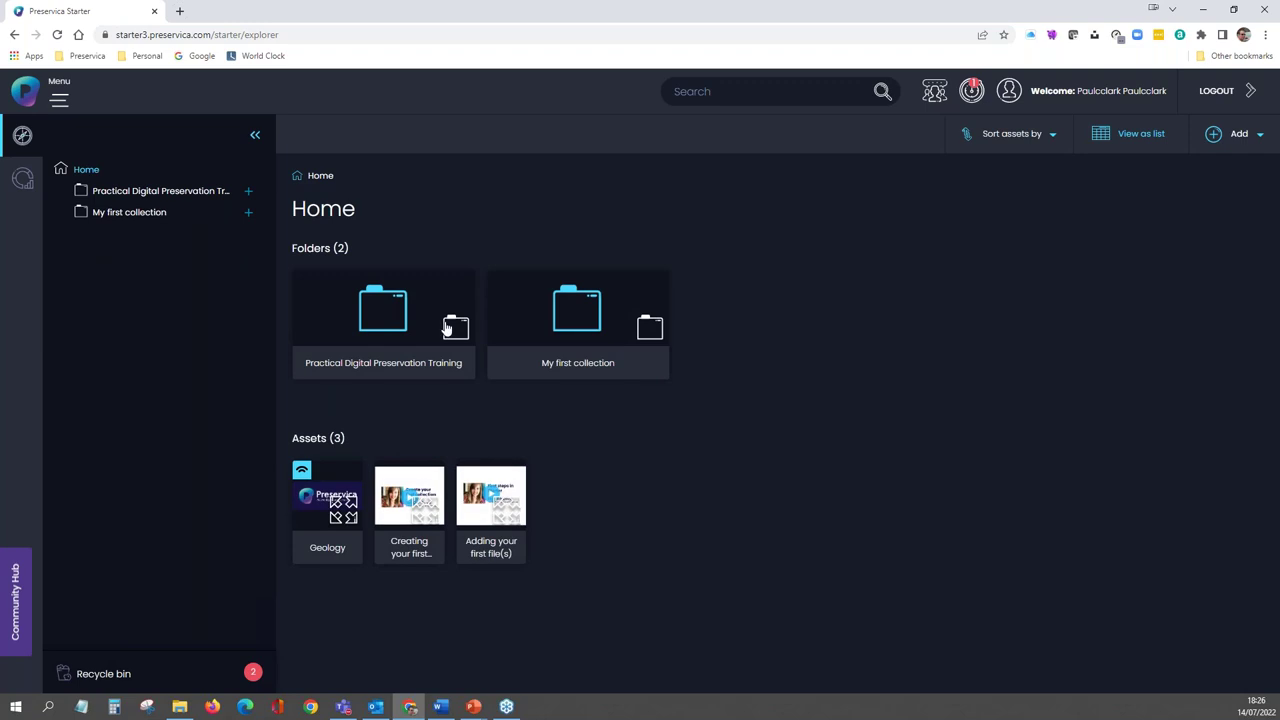
- Open asset 1847 in Practical Digital Preservation Training > 1. Folder containing various file formats and list its metadata schemas
{"action": "left_click", "coordinate": [390, 320]}
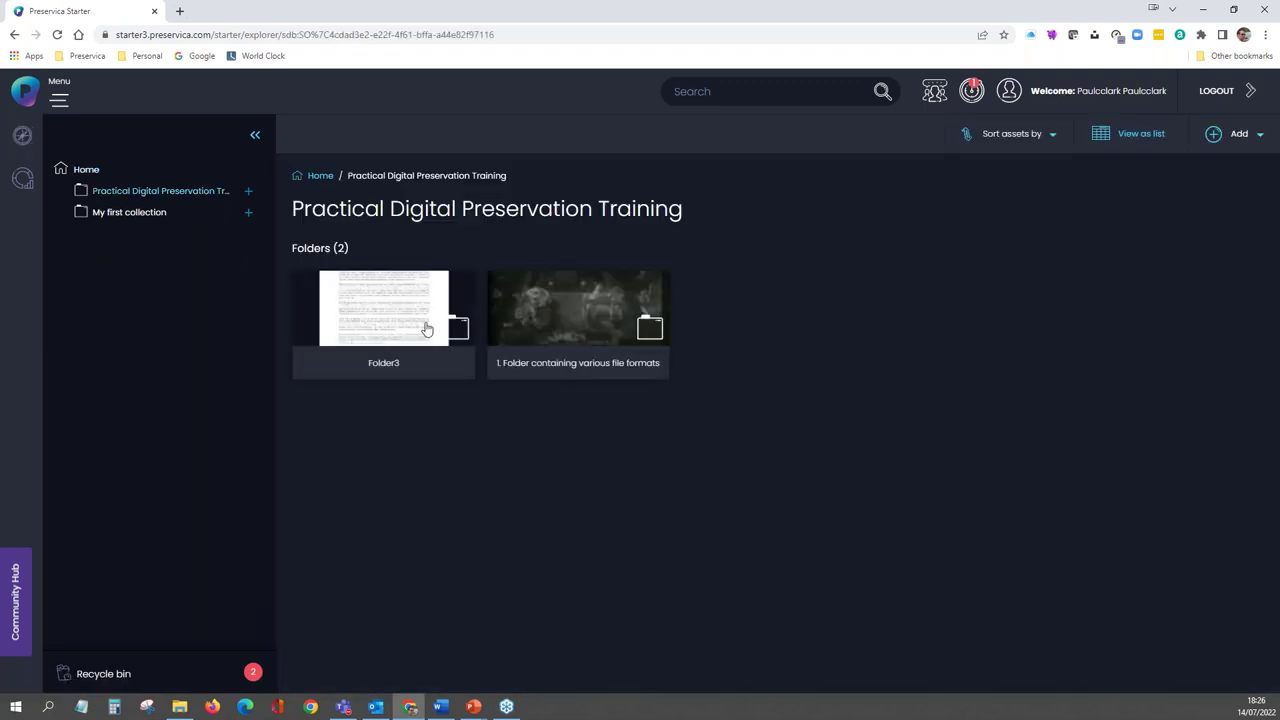
{"action": "left_click", "coordinate": [537, 333]}
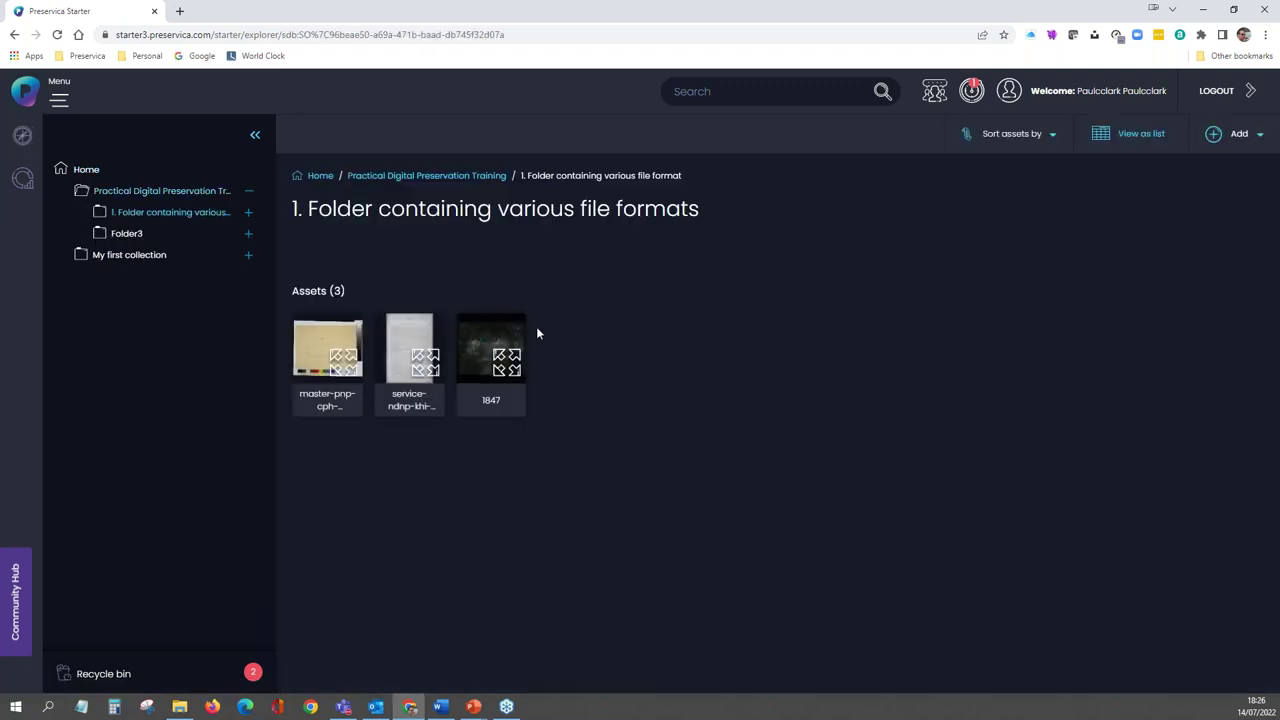
{"action": "left_click", "coordinate": [478, 370]}
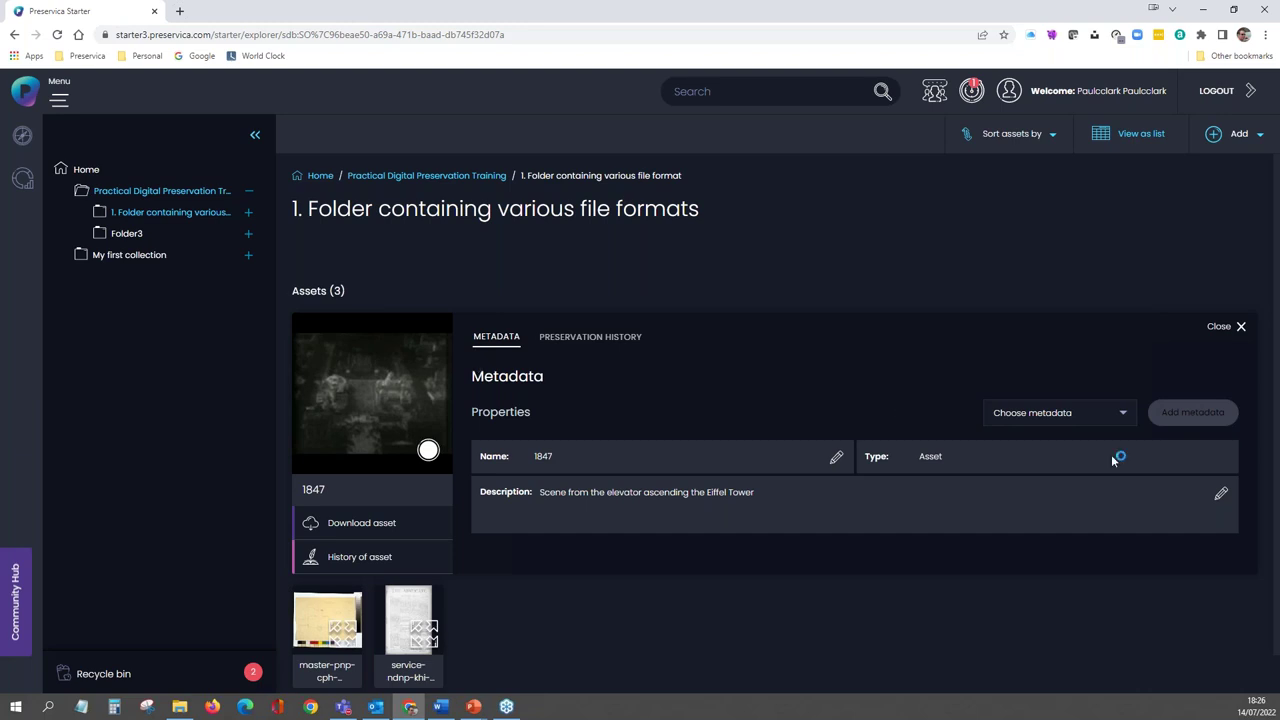
{"action": "left_click", "coordinate": [1124, 419]}
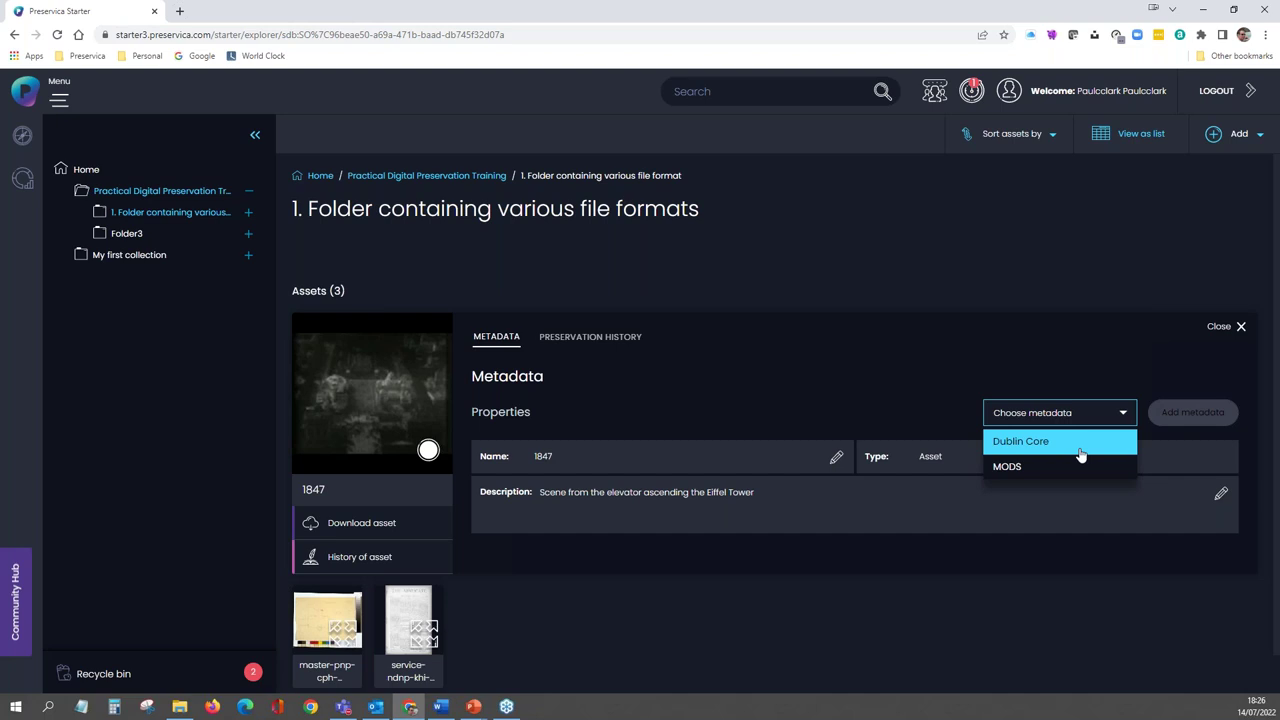
- Add a new Dublin Core metadata record to asset 1847
{"action": "left_click", "coordinate": [1060, 443]}
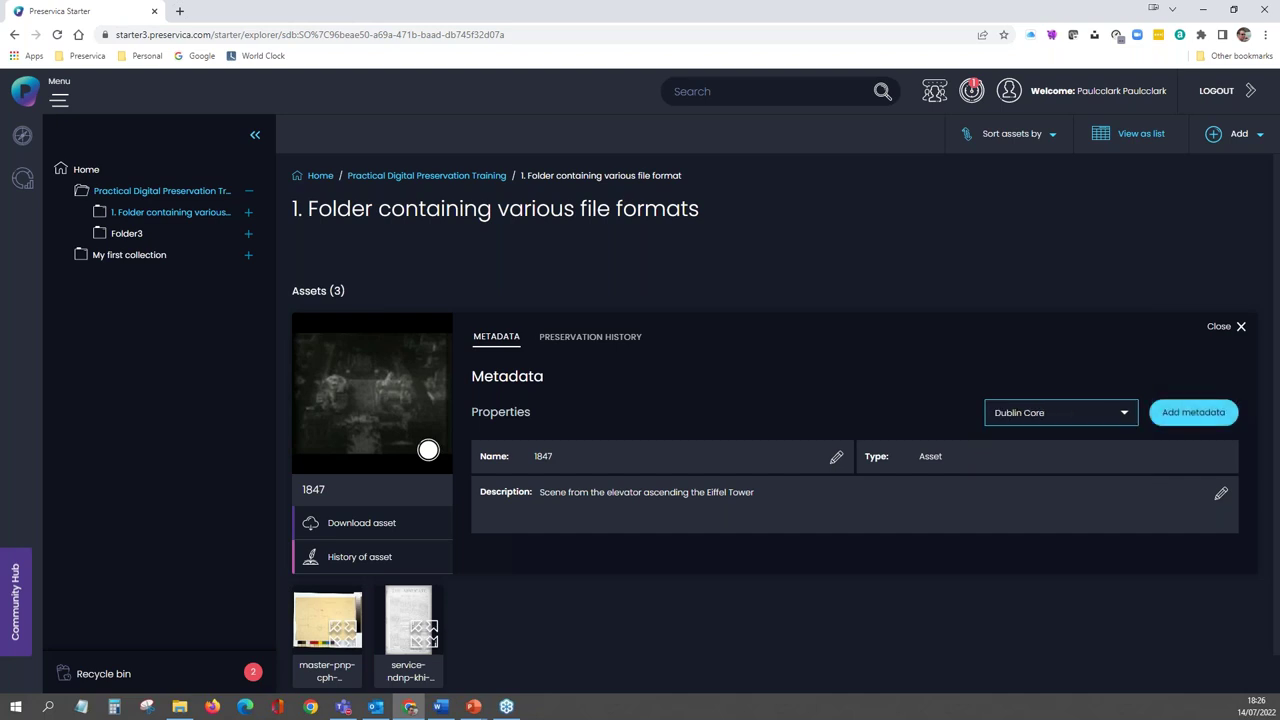
{"action": "left_click", "coordinate": [1174, 416]}
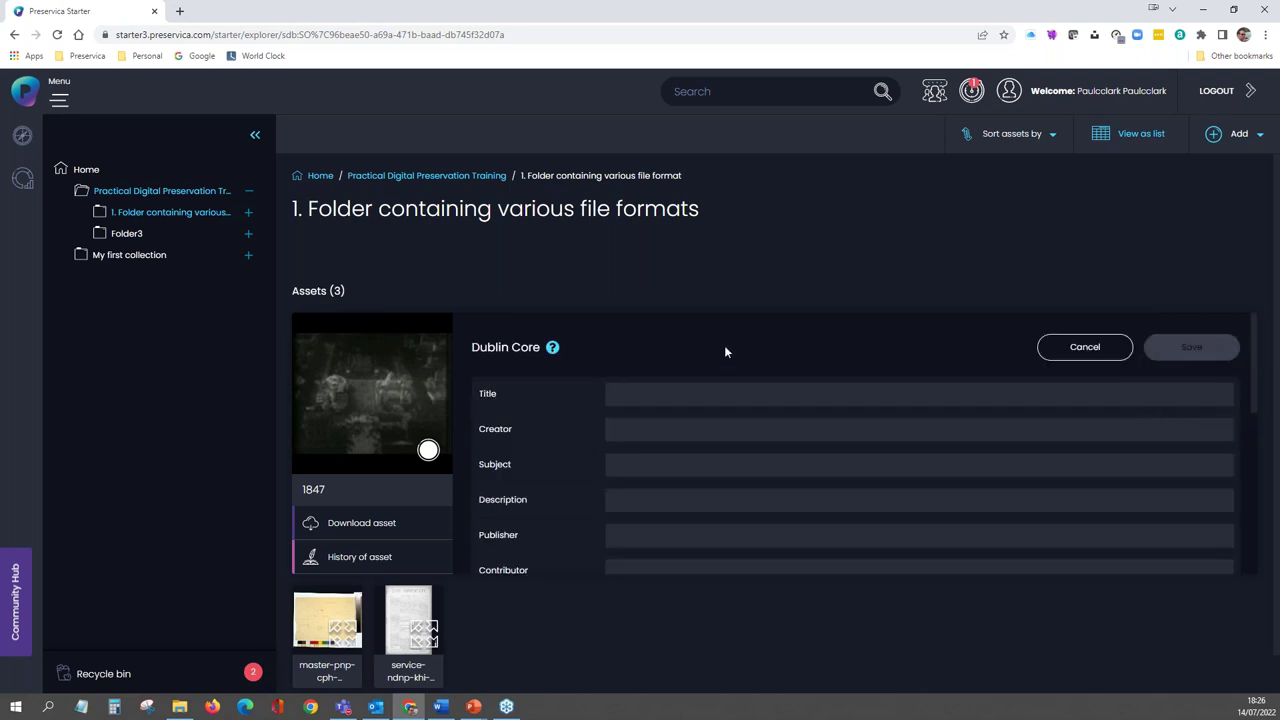
{"action": "mouse_move", "coordinate": [553, 350]}
{"action": "scroll", "coordinate": [569, 474], "scroll_direction": "down", "scroll_amount": 3}
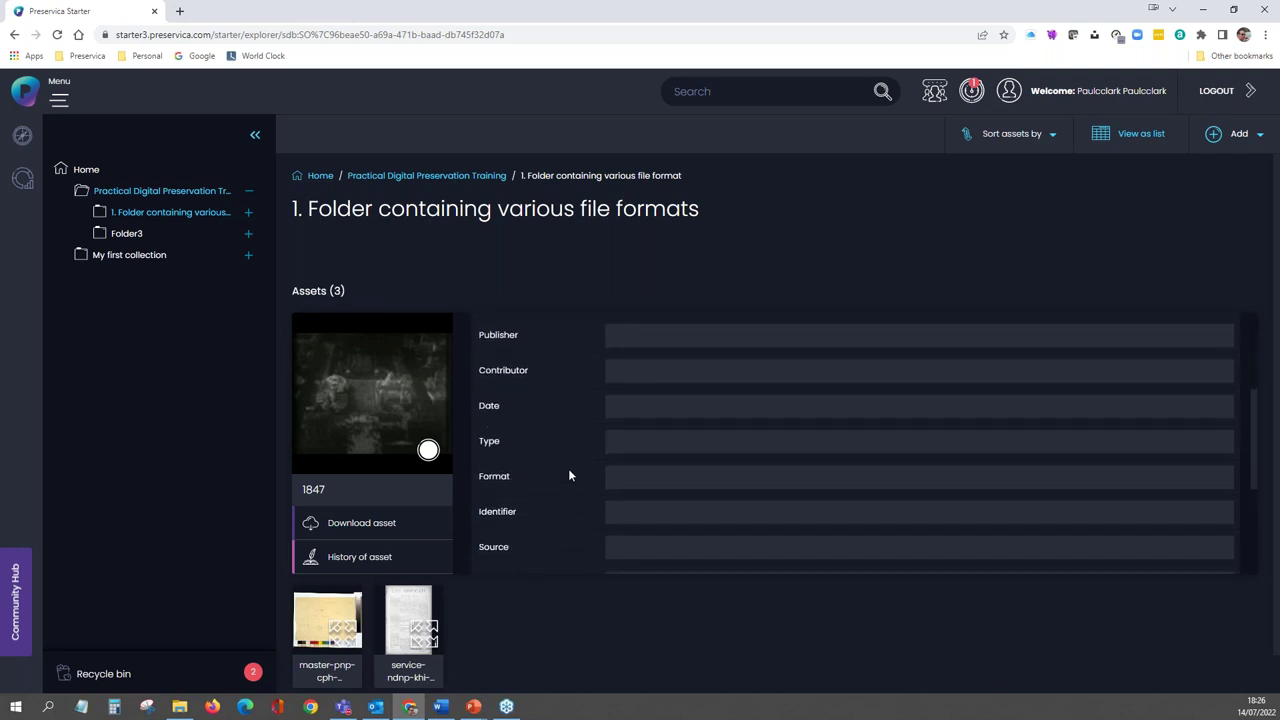
{"action": "scroll", "coordinate": [568, 468], "scroll_direction": "down", "scroll_amount": 1}
{"action": "scroll", "coordinate": [568, 468], "scroll_direction": "up", "scroll_amount": 3}
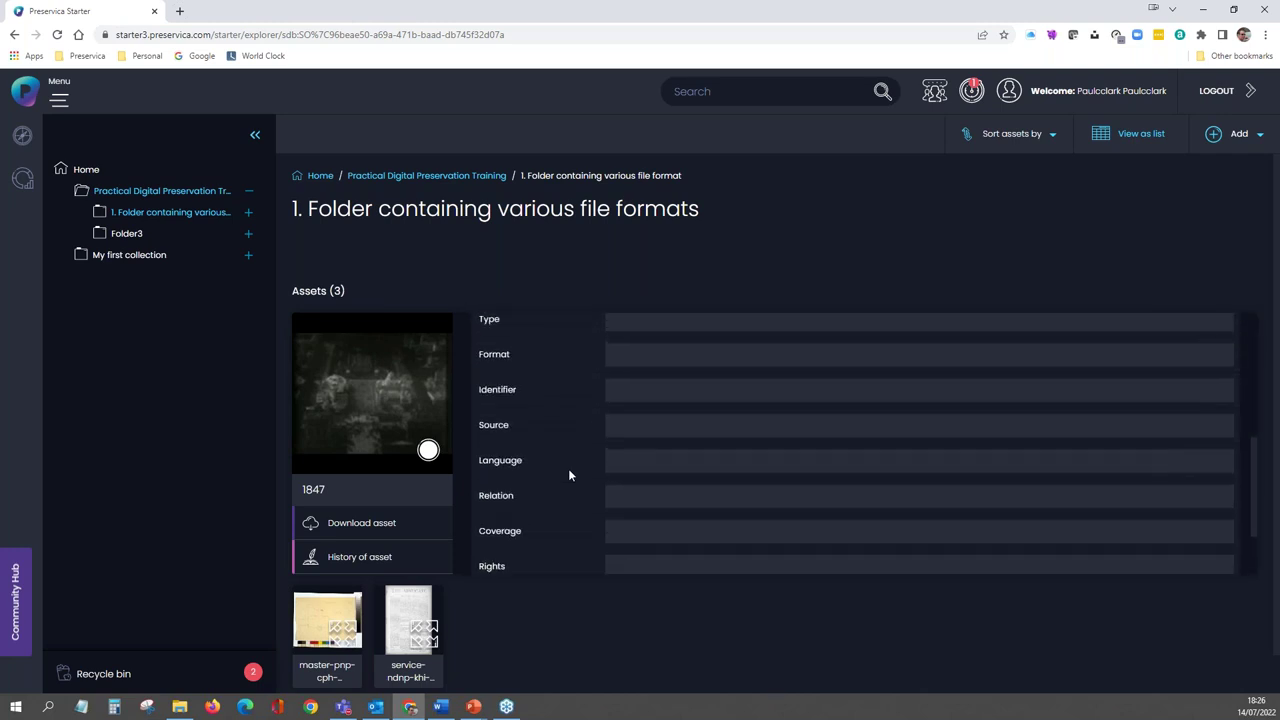
{"action": "scroll", "coordinate": [569, 474], "scroll_direction": "up", "scroll_amount": 4}
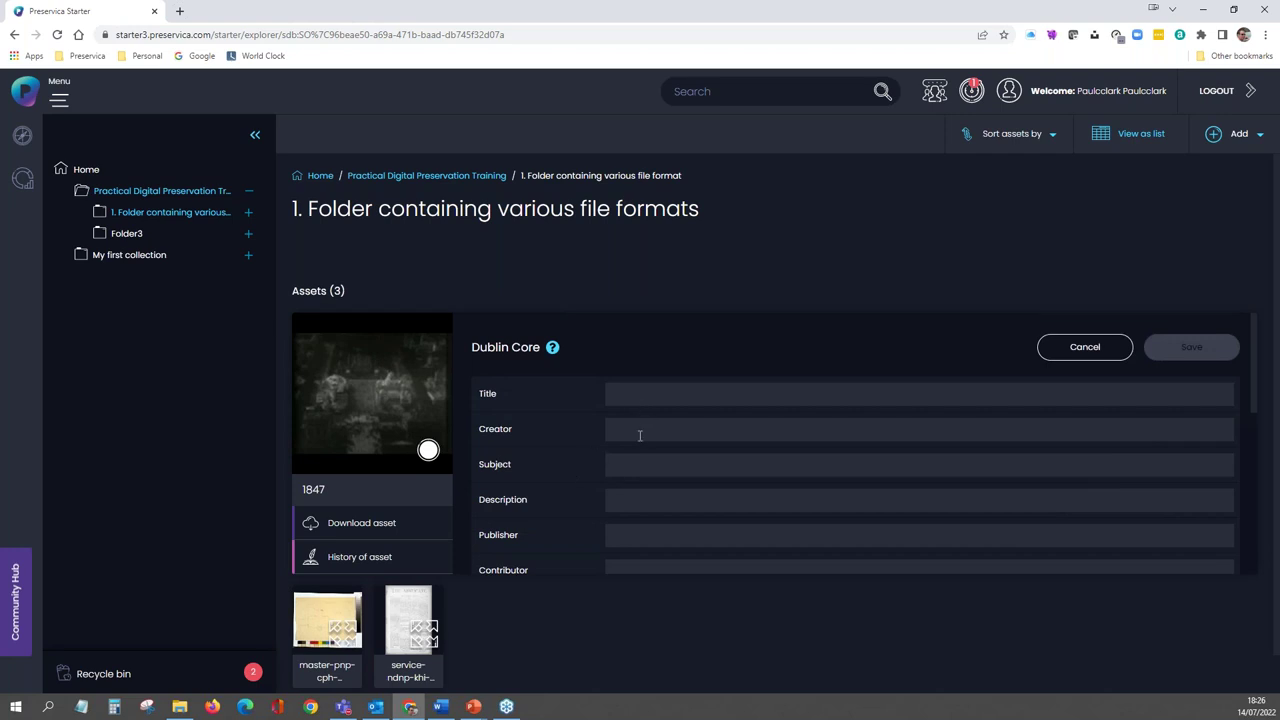
{"action": "scroll", "coordinate": [640, 492], "scroll_direction": "down", "scroll_amount": 1}
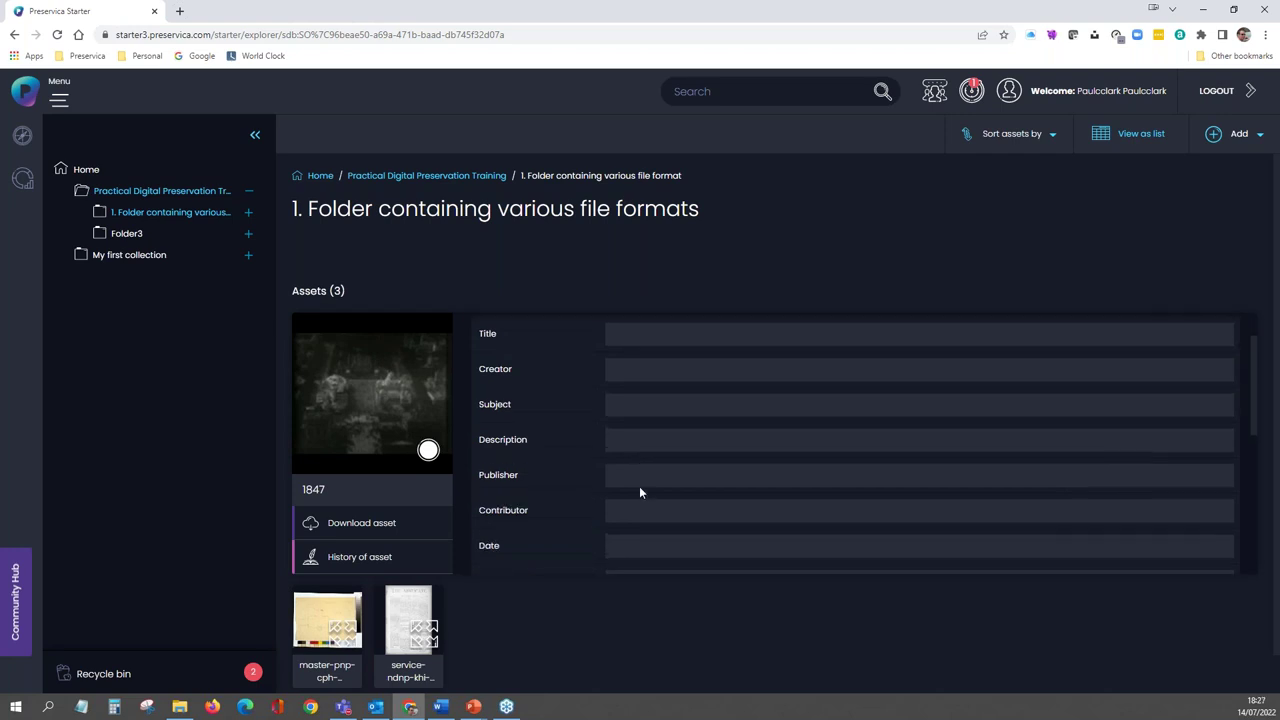
- Fill in the Eiffel Tower elevator description and Format '.mov', then save the record
{"action": "left_click", "coordinate": [621, 434]}
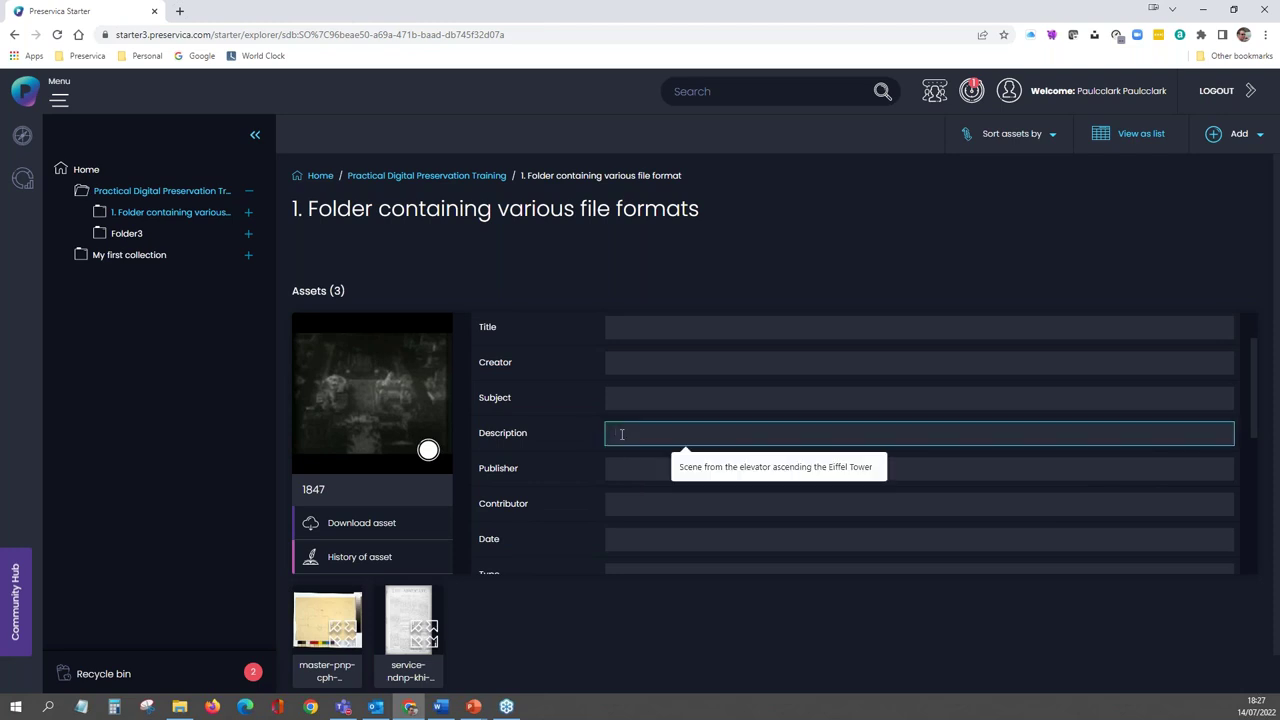
{"action": "left_click", "coordinate": [700, 467]}
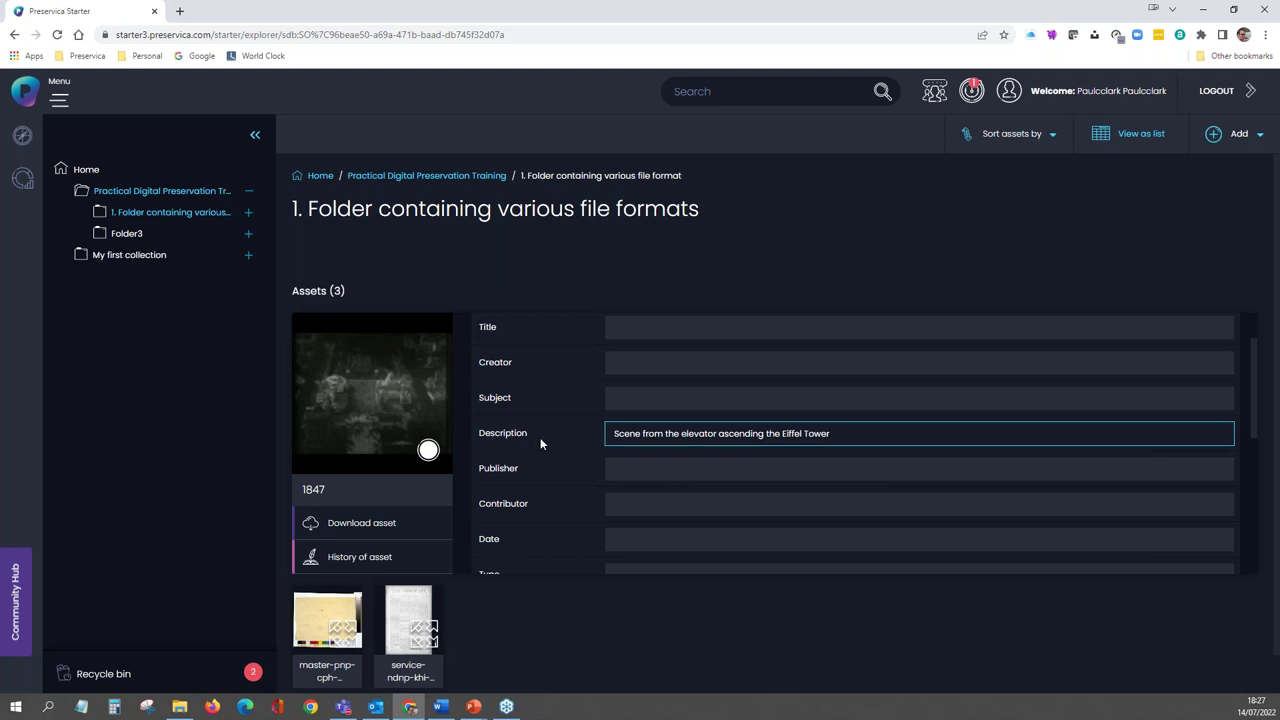
{"action": "scroll", "coordinate": [632, 513], "scroll_direction": "down", "scroll_amount": 1}
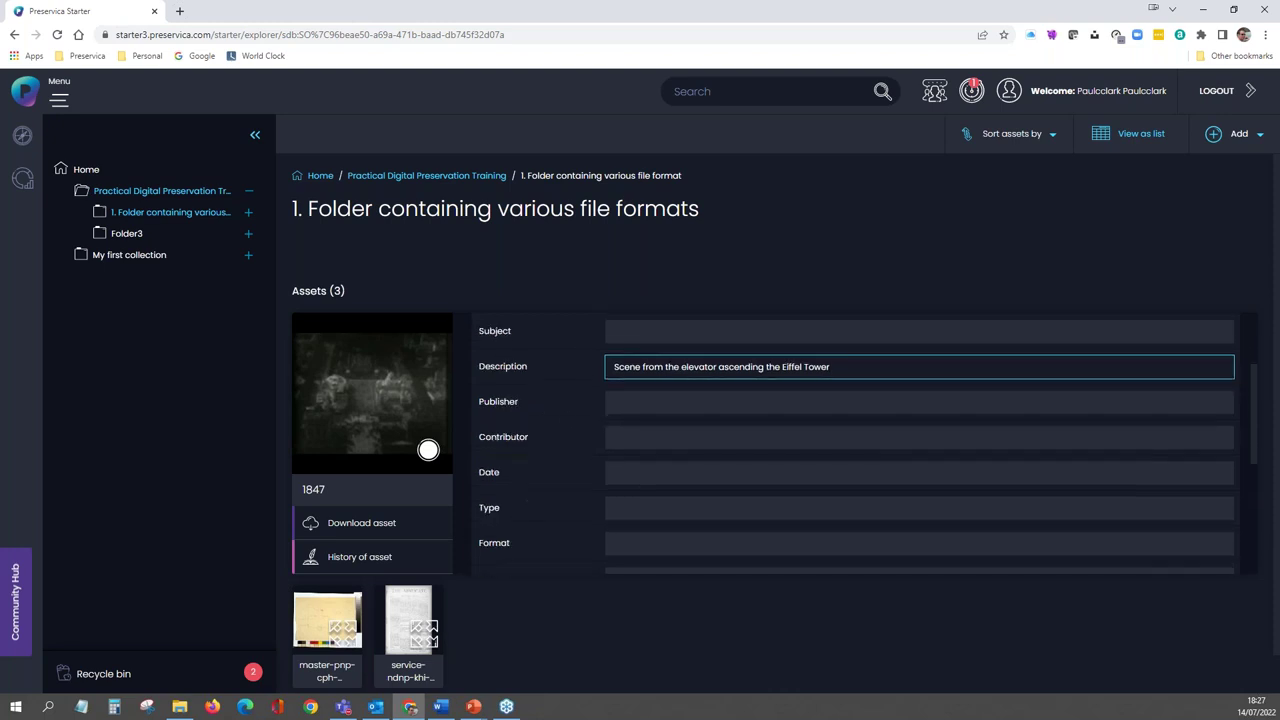
{"action": "scroll", "coordinate": [865, 446], "scroll_direction": "down", "scroll_amount": 1}
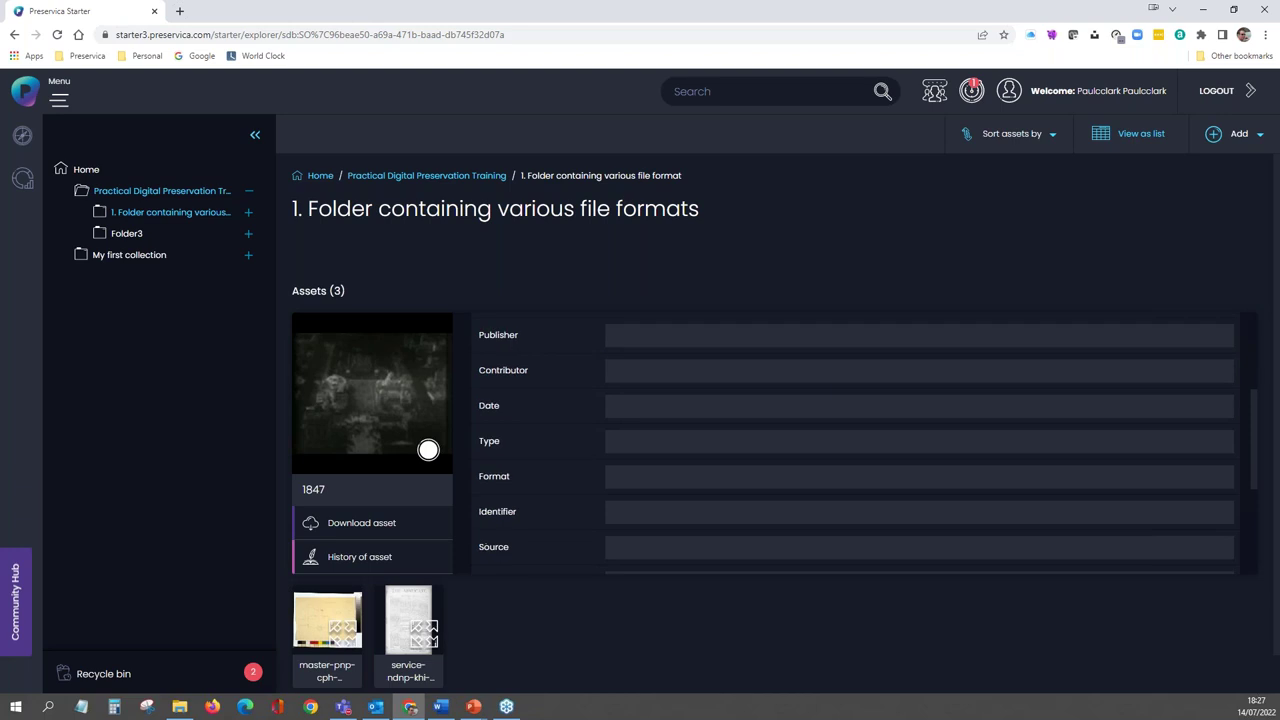
{"action": "left_click", "coordinate": [625, 478]}
{"action": "type", "text": ".mov"}
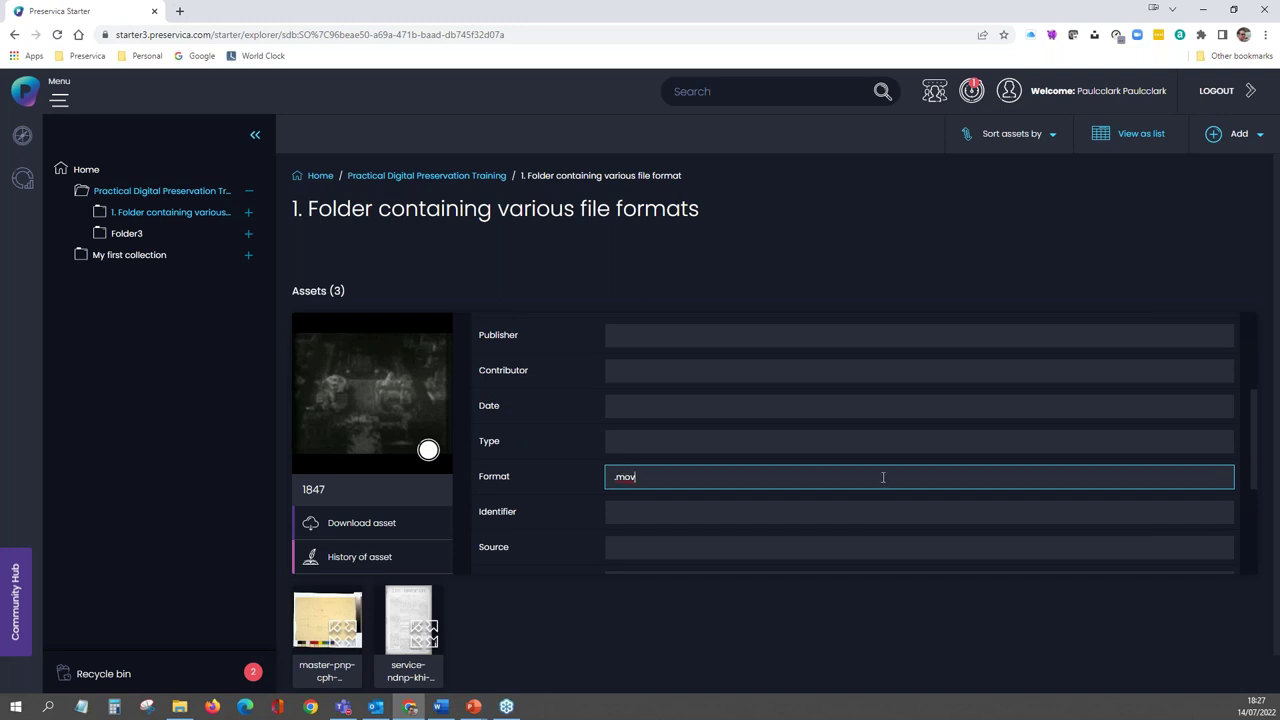
{"action": "scroll", "coordinate": [884, 477], "scroll_direction": "up", "scroll_amount": 3}
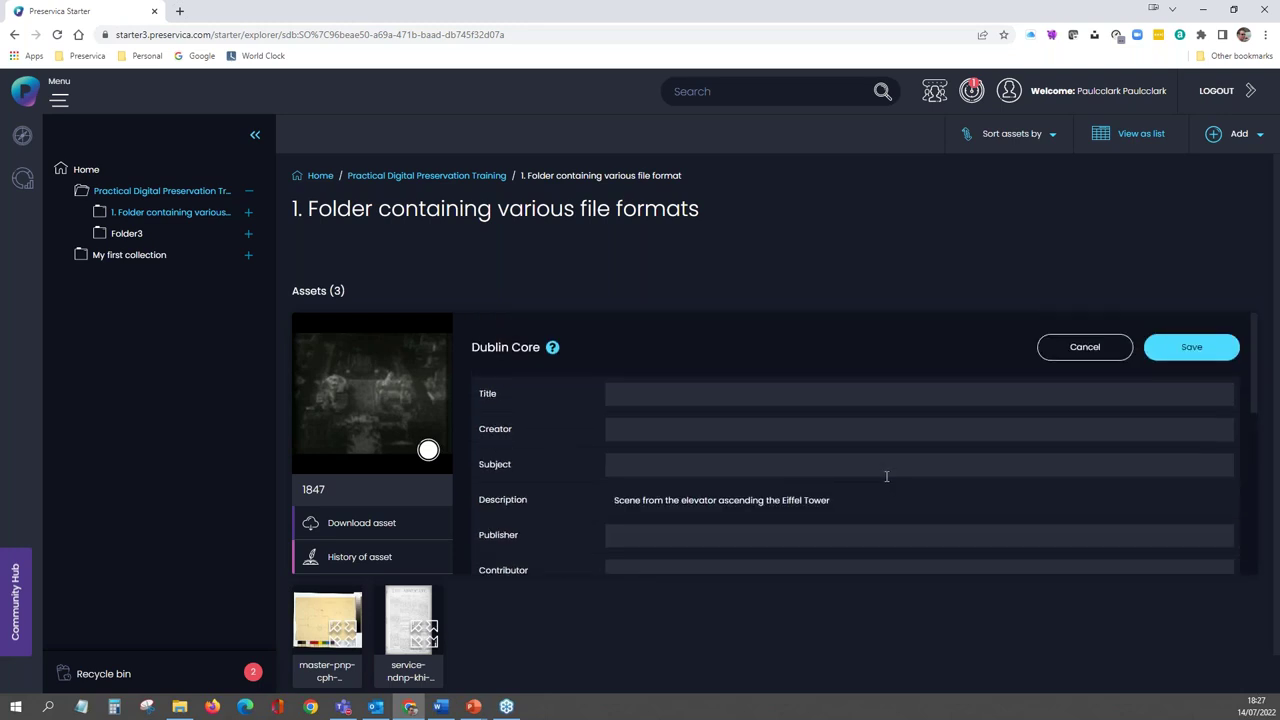
{"action": "left_click", "coordinate": [1184, 354]}
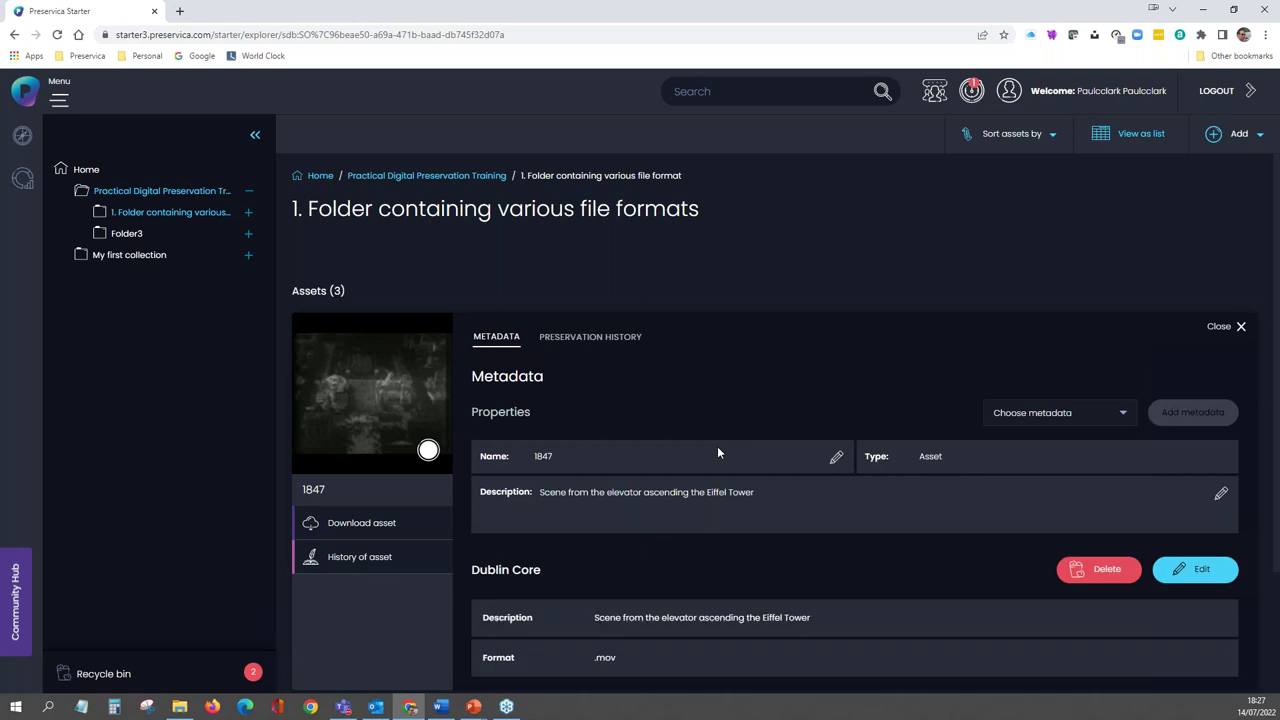
- Close asset 1847's metadata panel to return to the file-formats folder's three assets
{"action": "scroll", "coordinate": [742, 489], "scroll_direction": "down", "scroll_amount": 2}
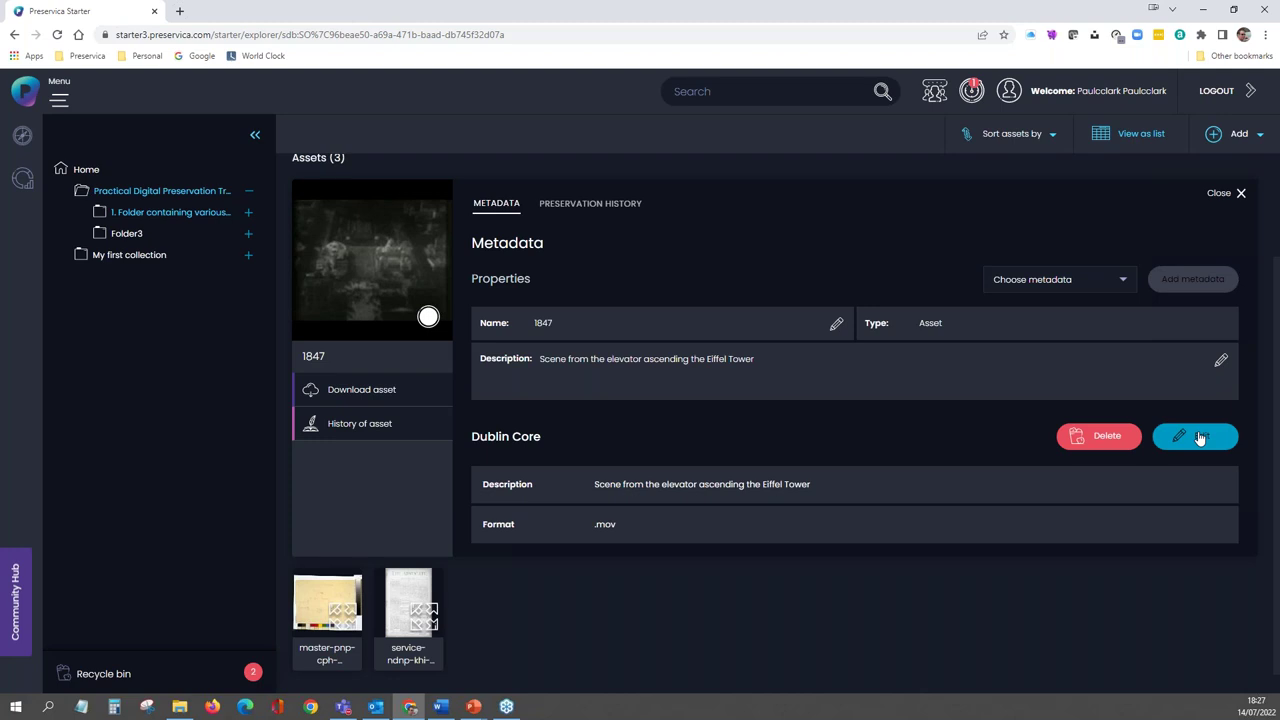
{"action": "left_click", "coordinate": [1222, 197]}
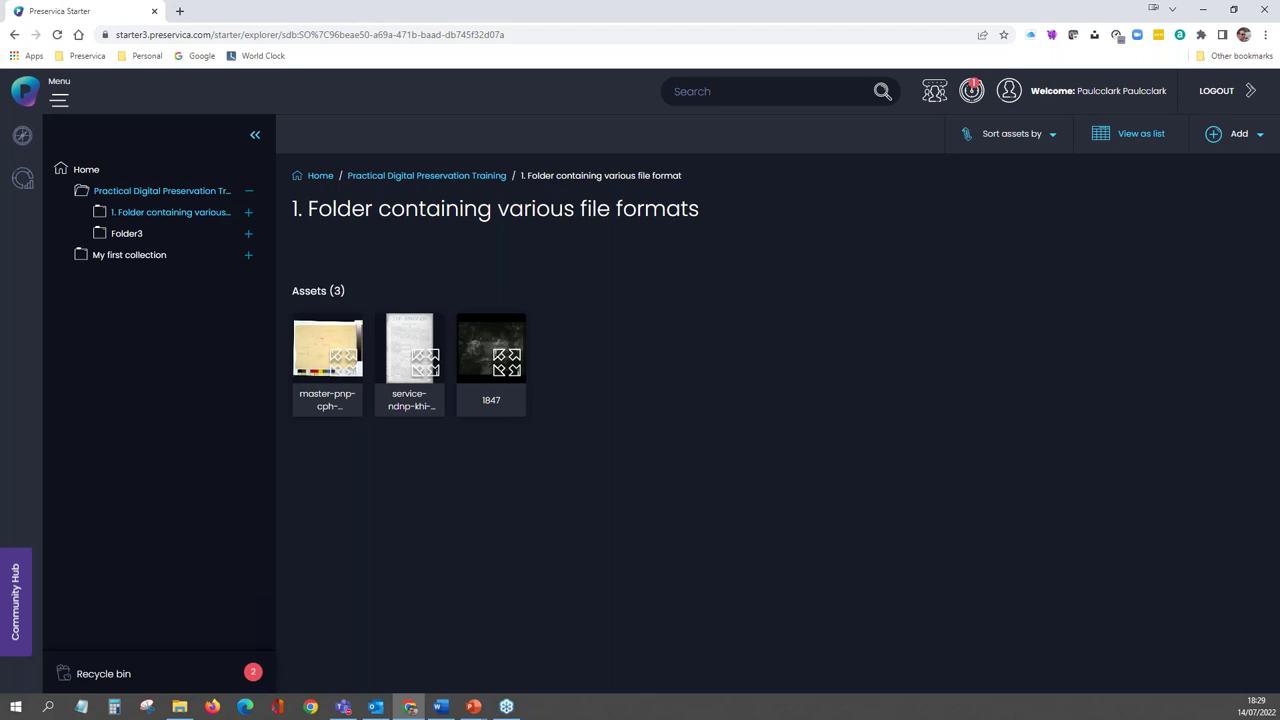
{"action": "left_click", "coordinate": [87, 170]}
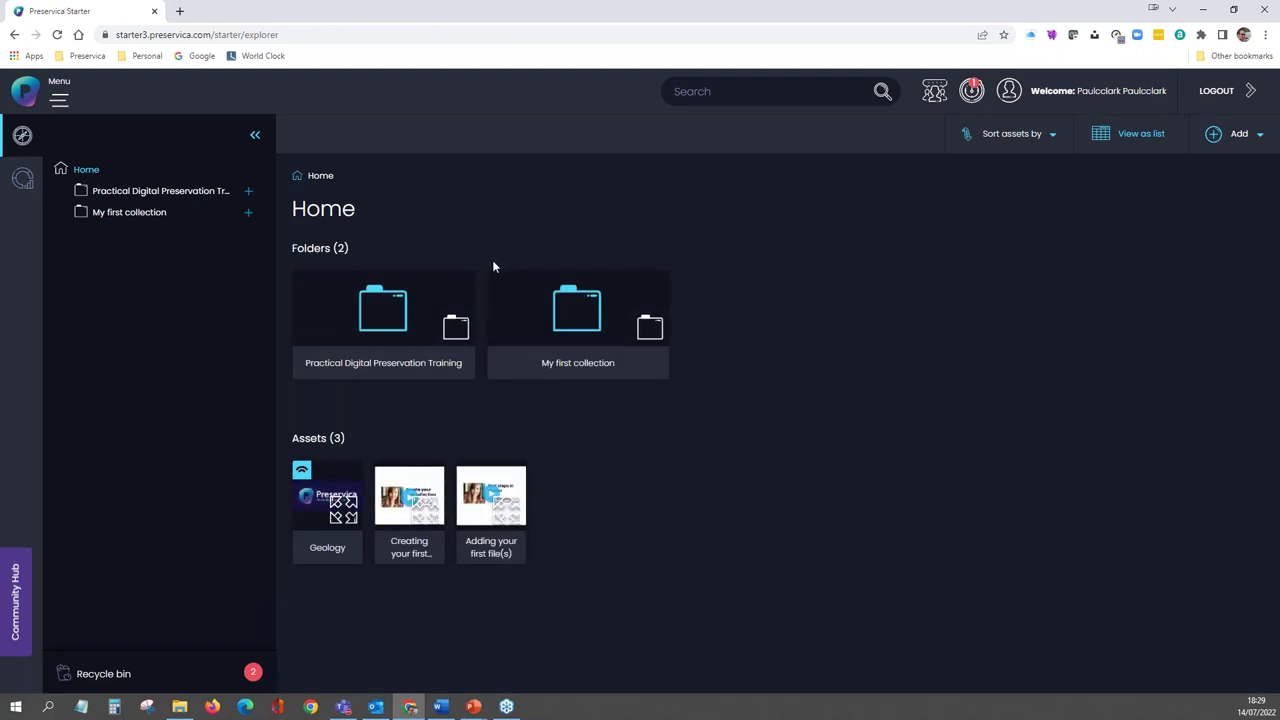
{"action": "right_click", "coordinate": [388, 326]}
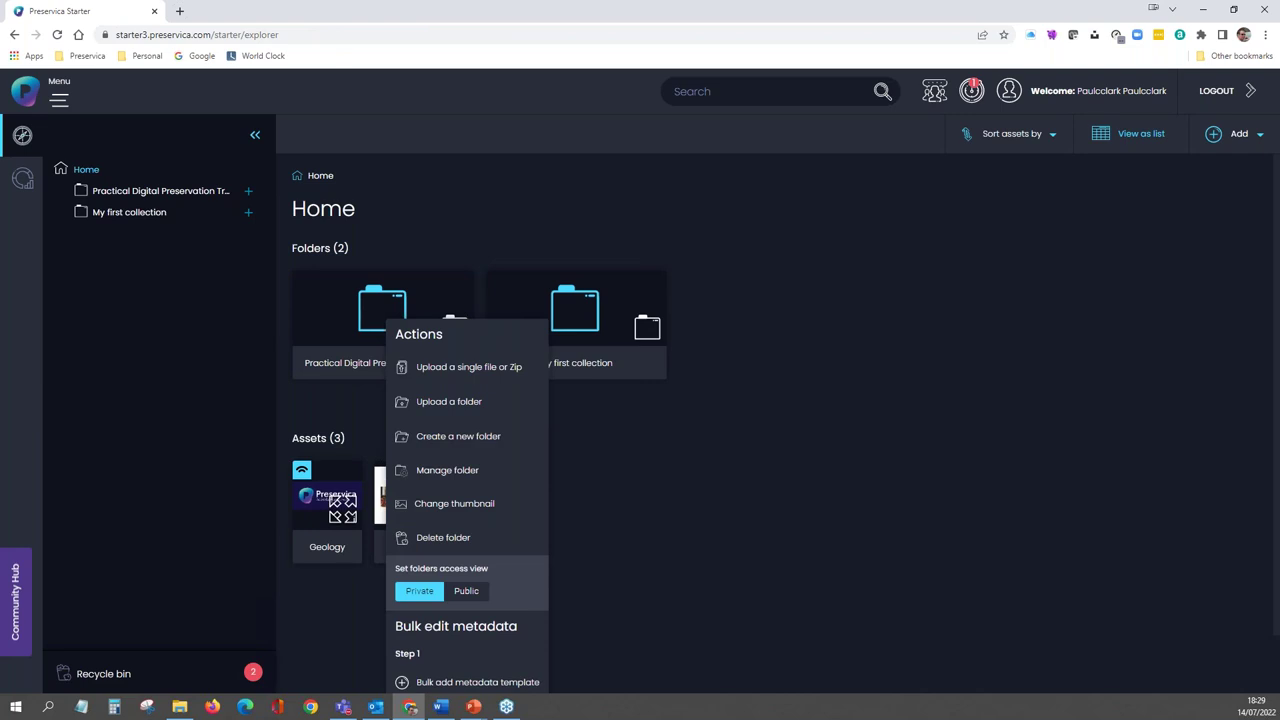
{"action": "left_click", "coordinate": [456, 540]}
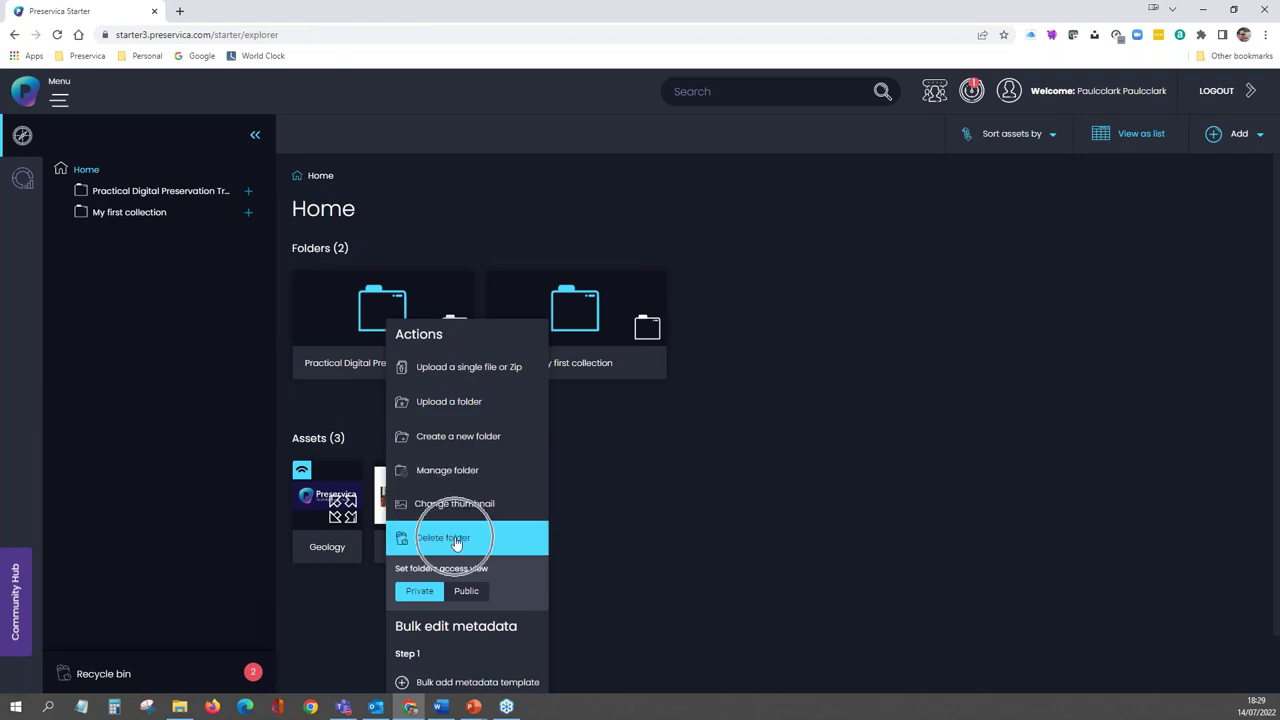
{"action": "left_click", "coordinate": [353, 318]}
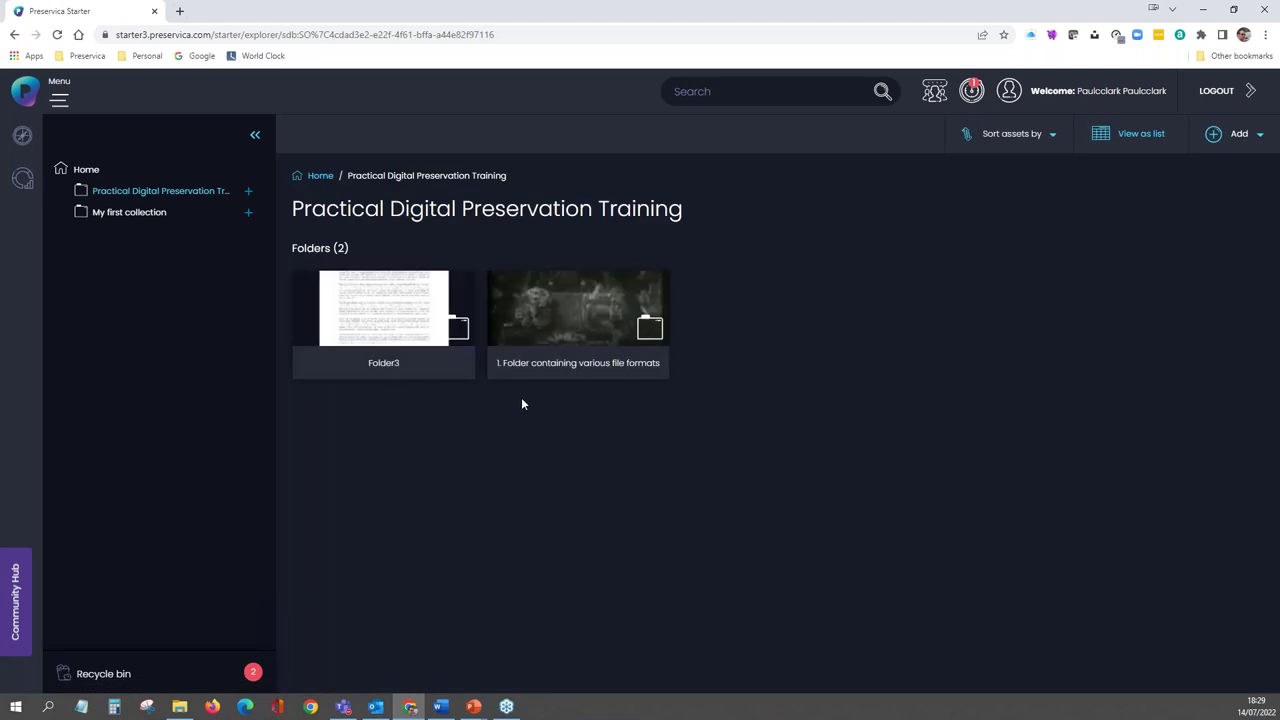
{"action": "left_click", "coordinate": [548, 322]}
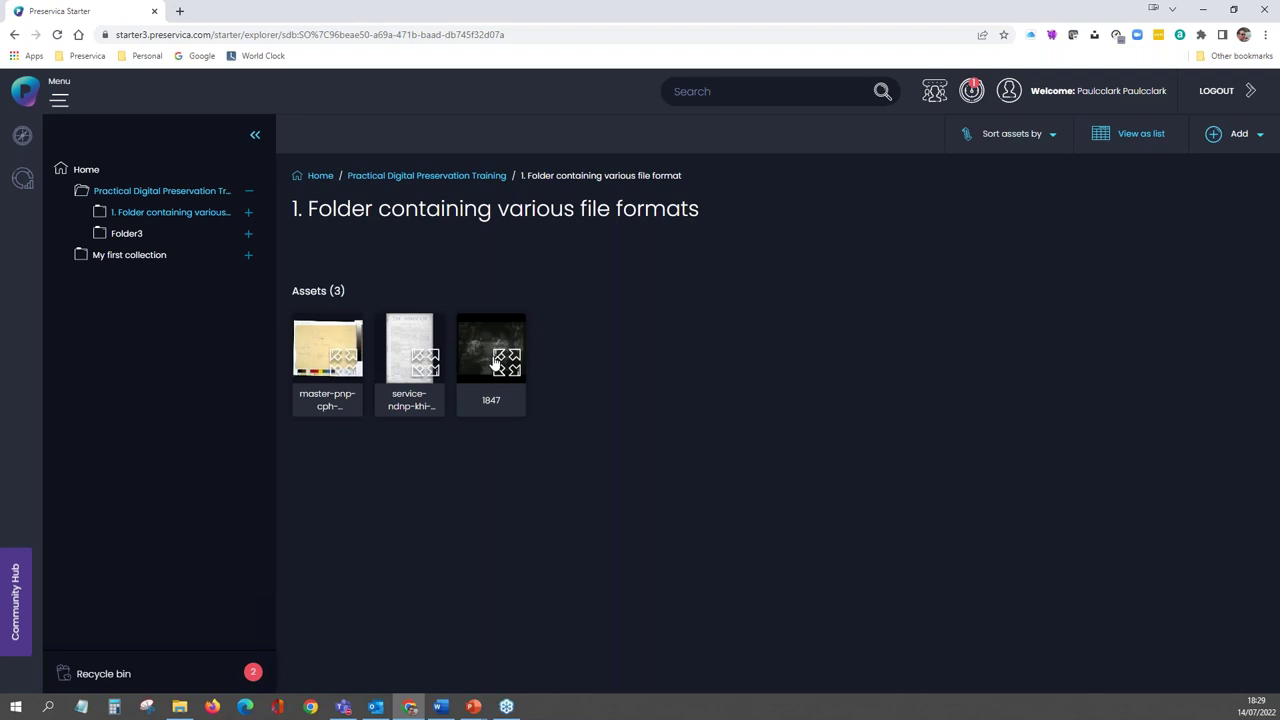
{"action": "right_click", "coordinate": [497, 365]}
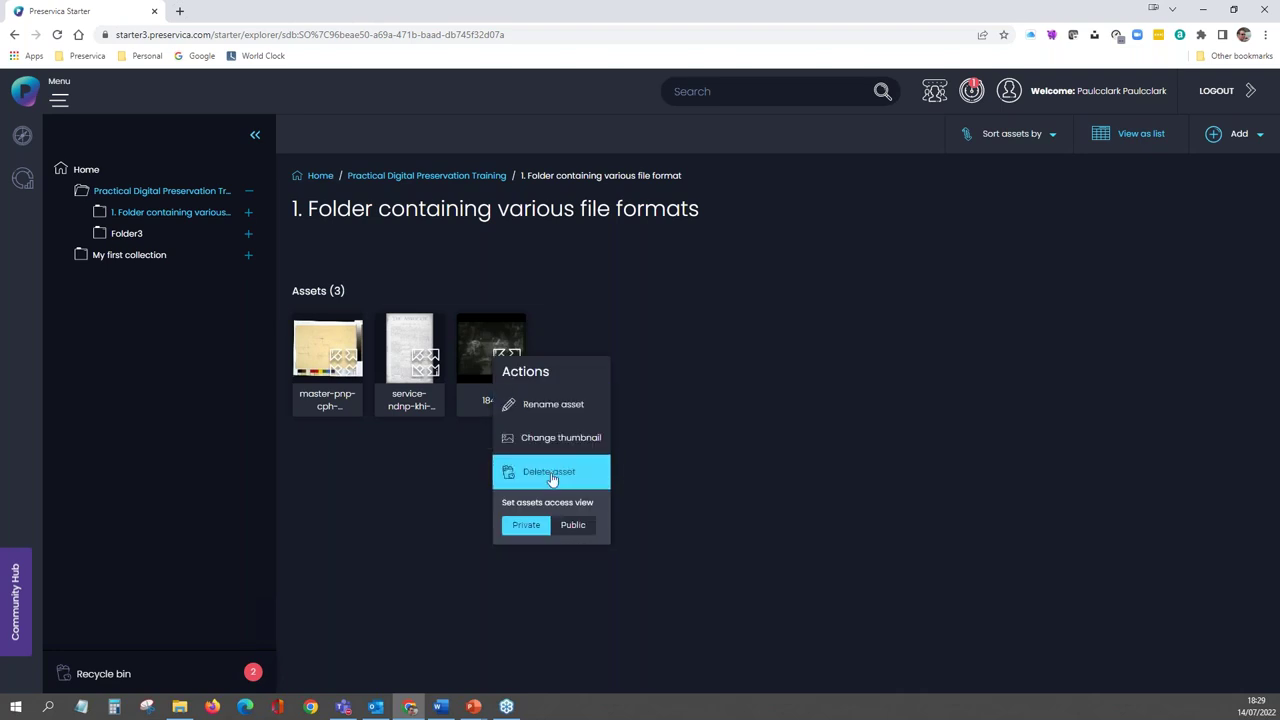
- Delete asset 1847 to the recycle bin, dismiss the notice, and open the Recycle bin
{"action": "left_click", "coordinate": [550, 475]}
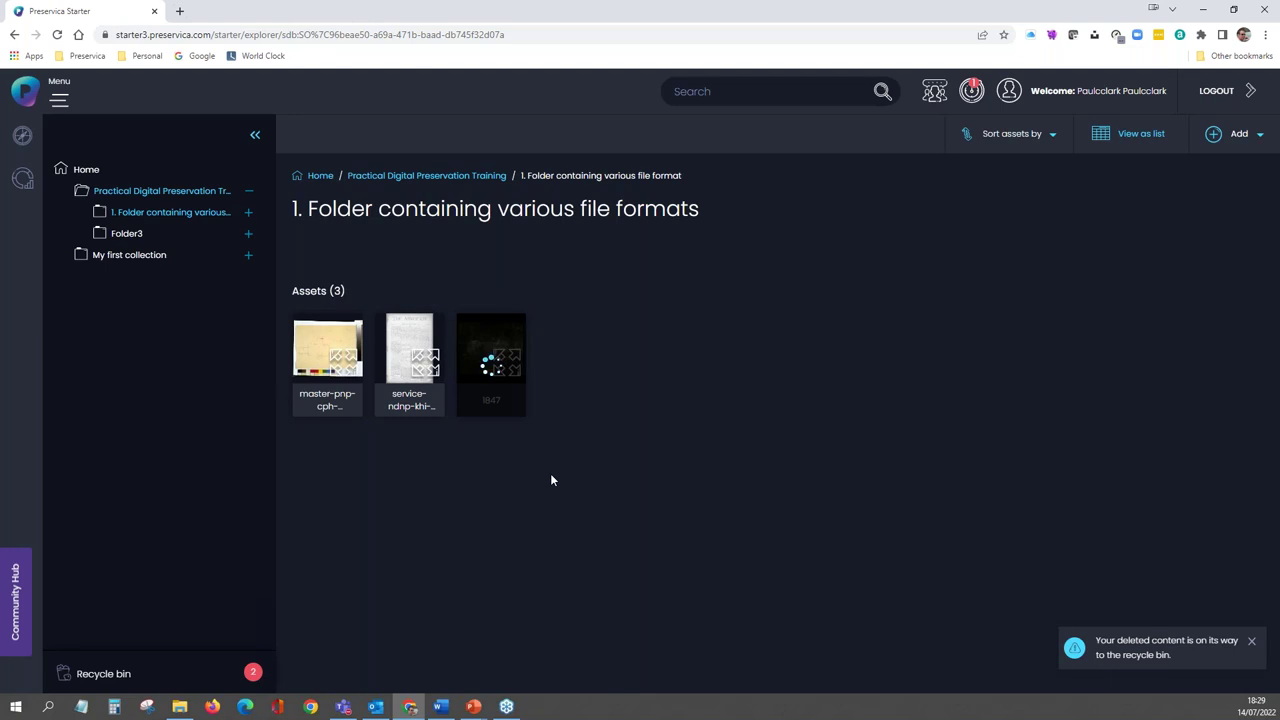
{"action": "left_click", "coordinate": [1141, 656]}
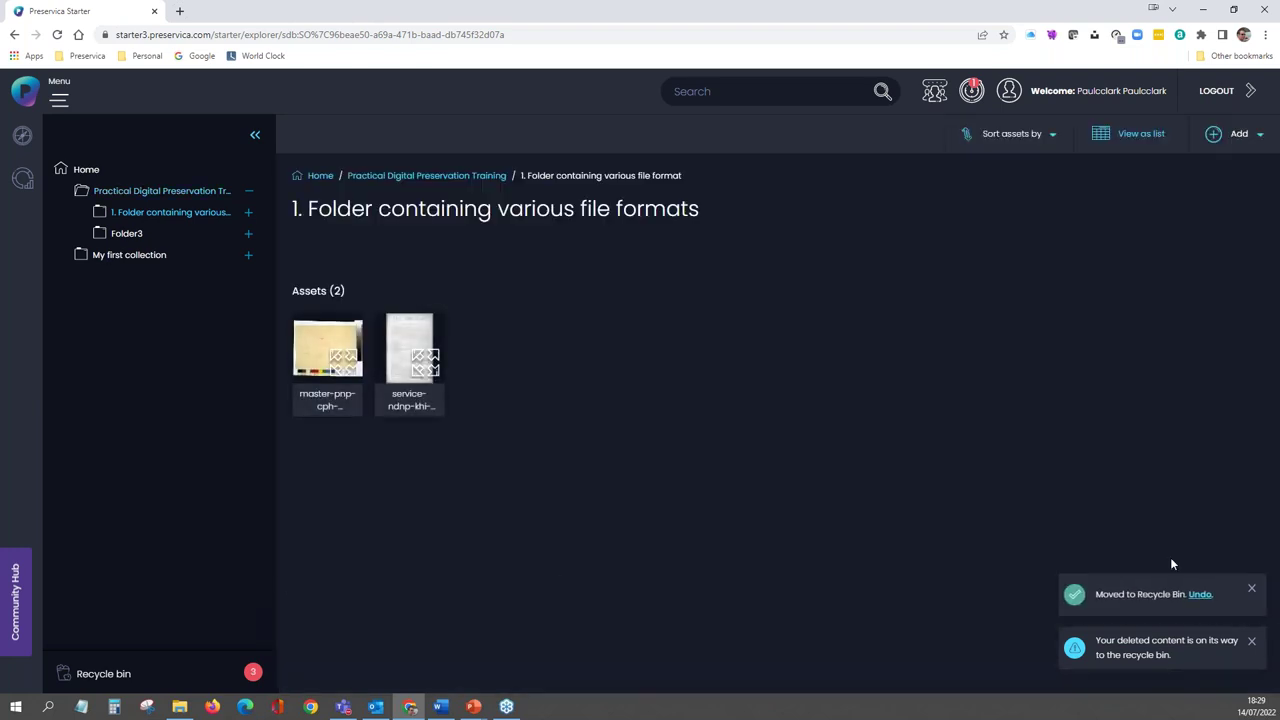
{"action": "left_click", "coordinate": [1251, 589]}
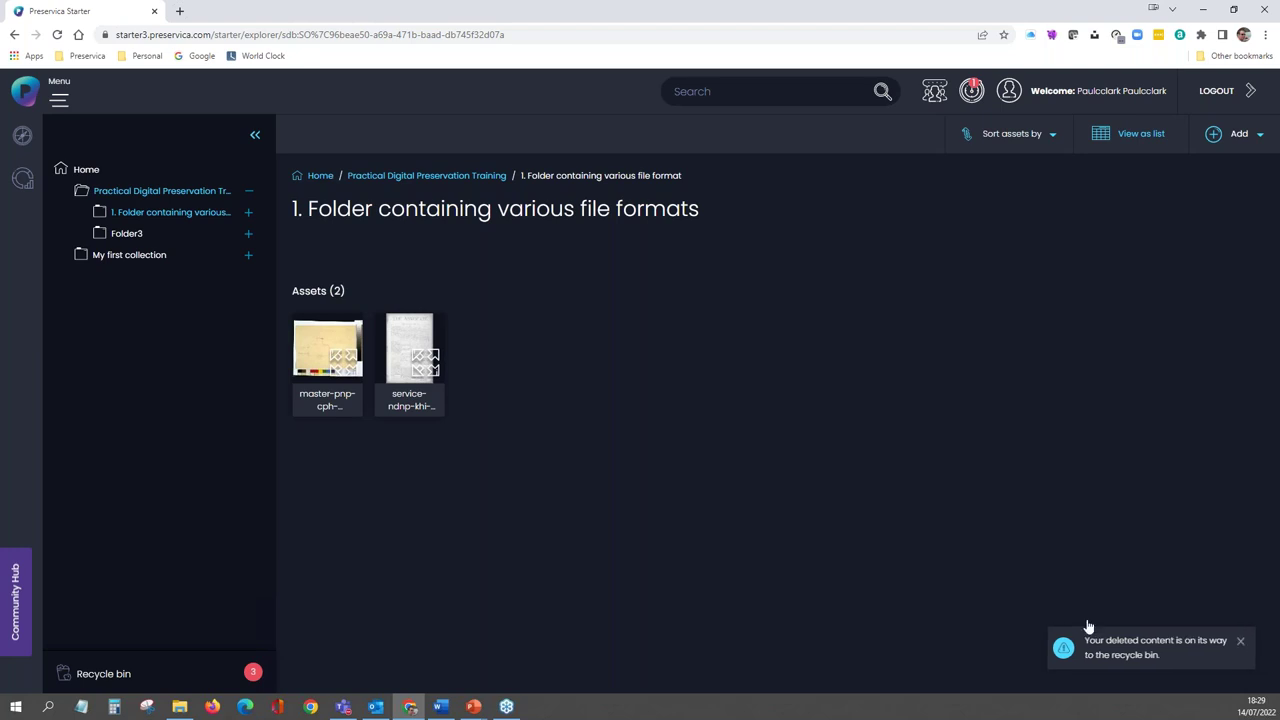
{"action": "left_click", "coordinate": [124, 676]}
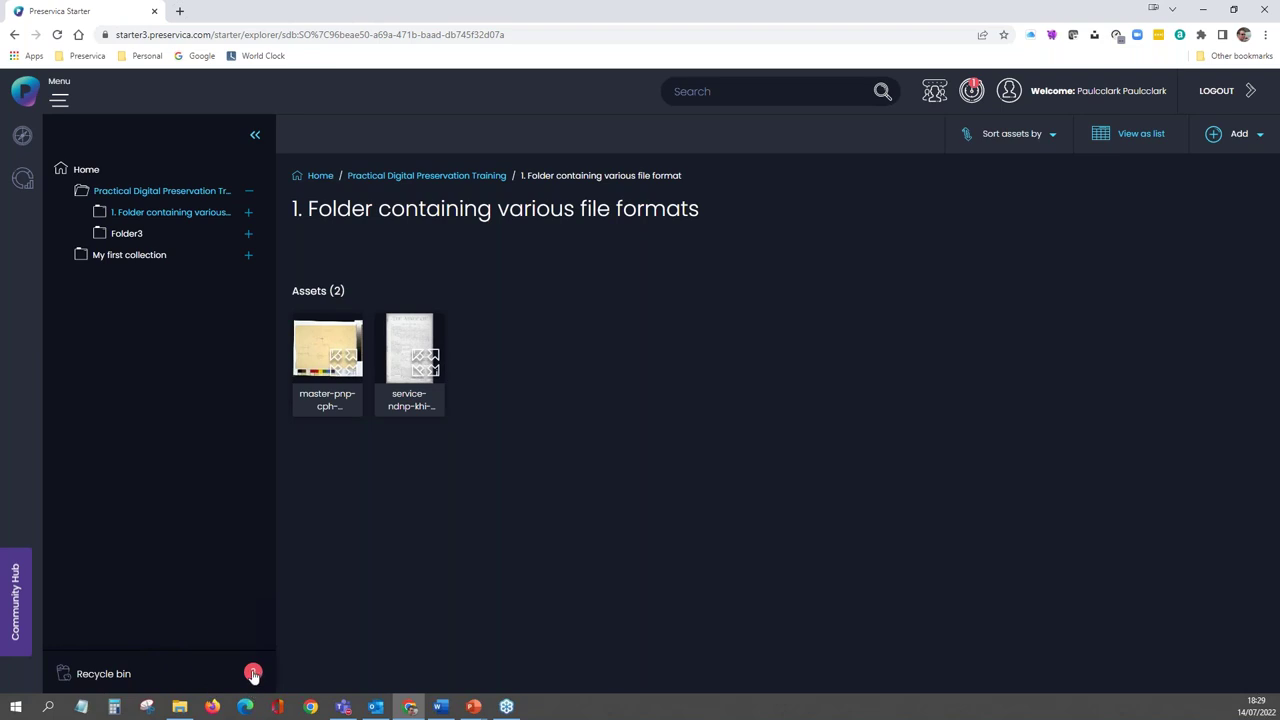
{"action": "left_click", "coordinate": [253, 675]}
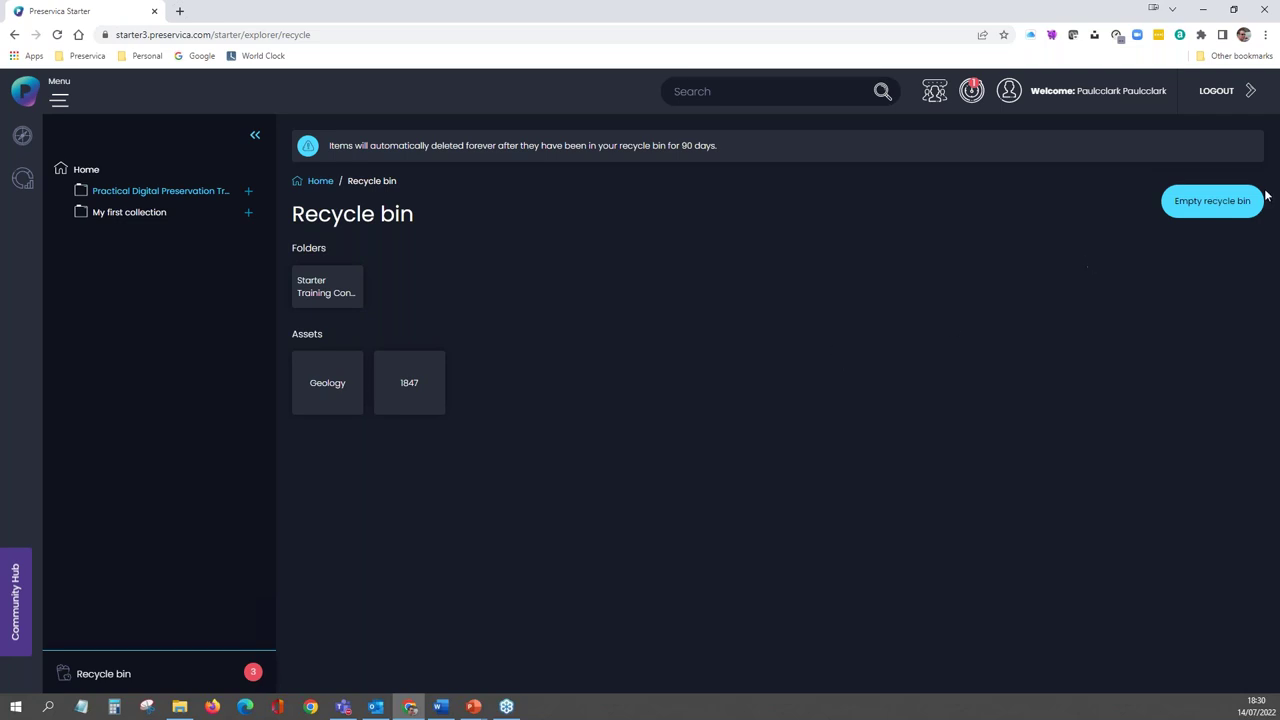
- Restore asset 1847 from the recycle bin, confirming the restore
{"action": "left_click", "coordinate": [1207, 210]}
{"action": "left_click", "coordinate": [410, 386]}
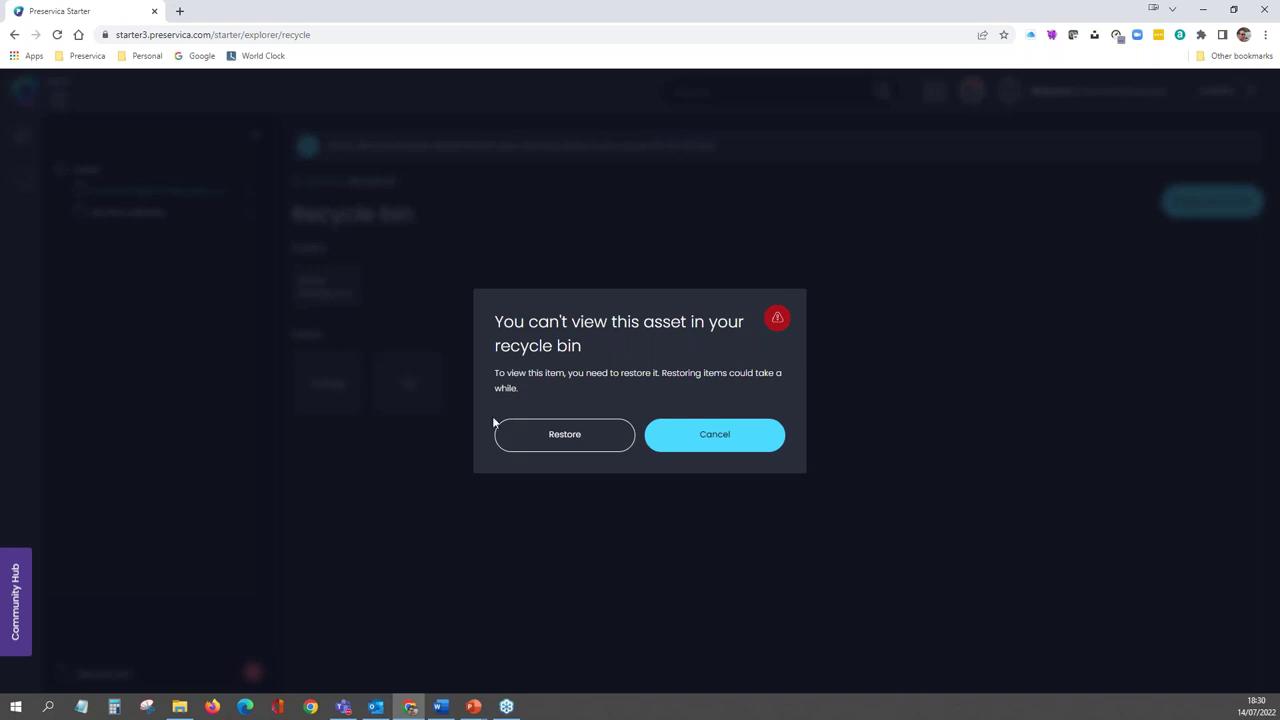
{"action": "left_click", "coordinate": [533, 440]}
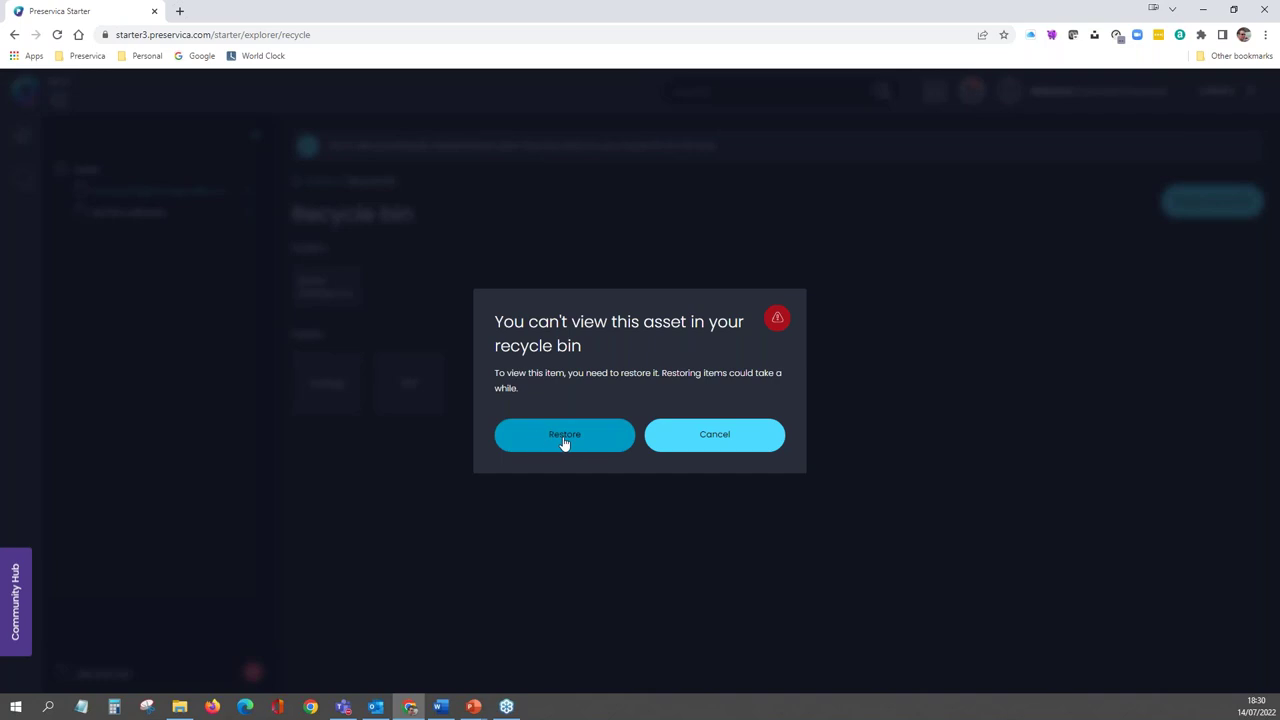
{"action": "left_click", "coordinate": [564, 440]}
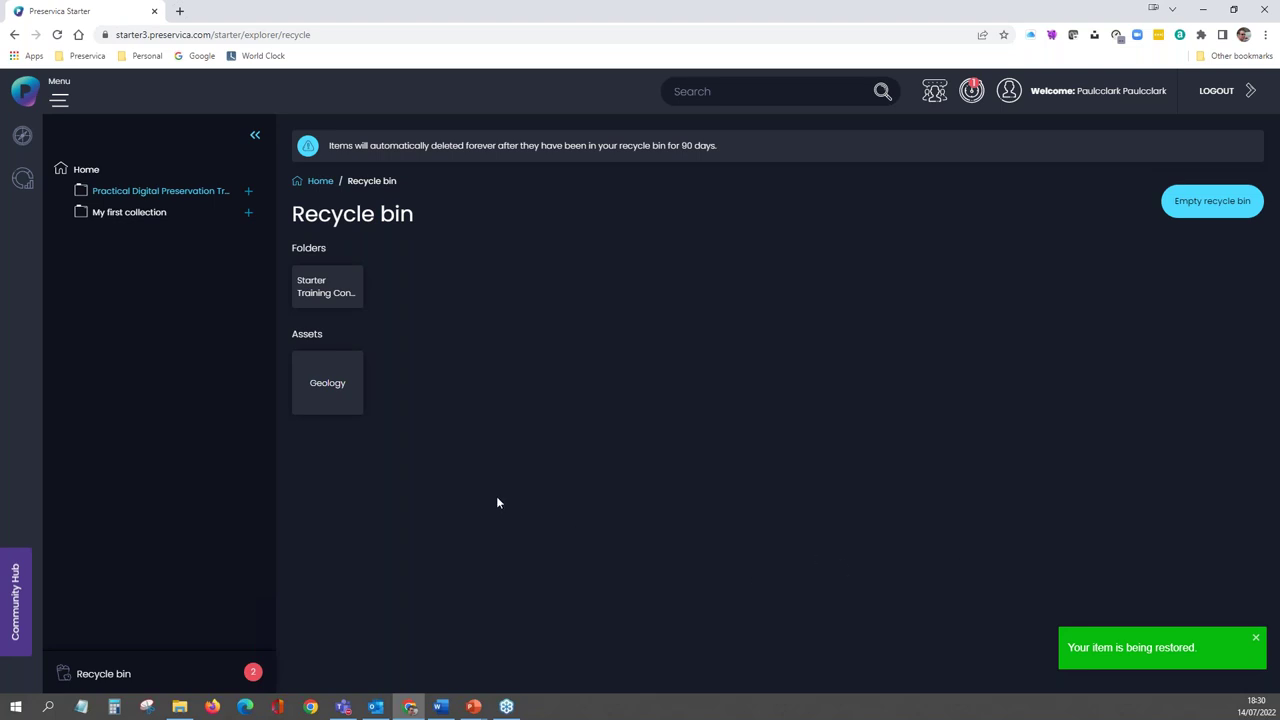
- Open restored asset 1847 from Practical Digital Preservation Training > 1. Folder containing various file formats
{"action": "left_click", "coordinate": [127, 199]}
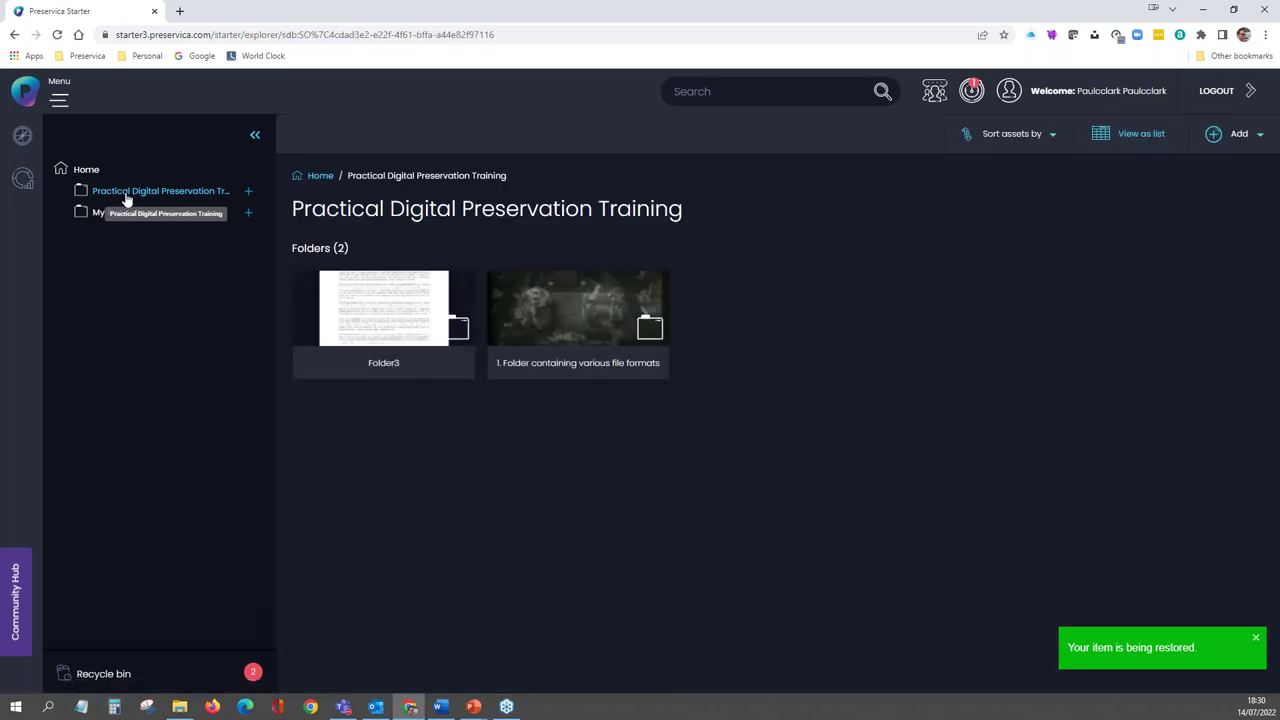
{"action": "left_click", "coordinate": [584, 331]}
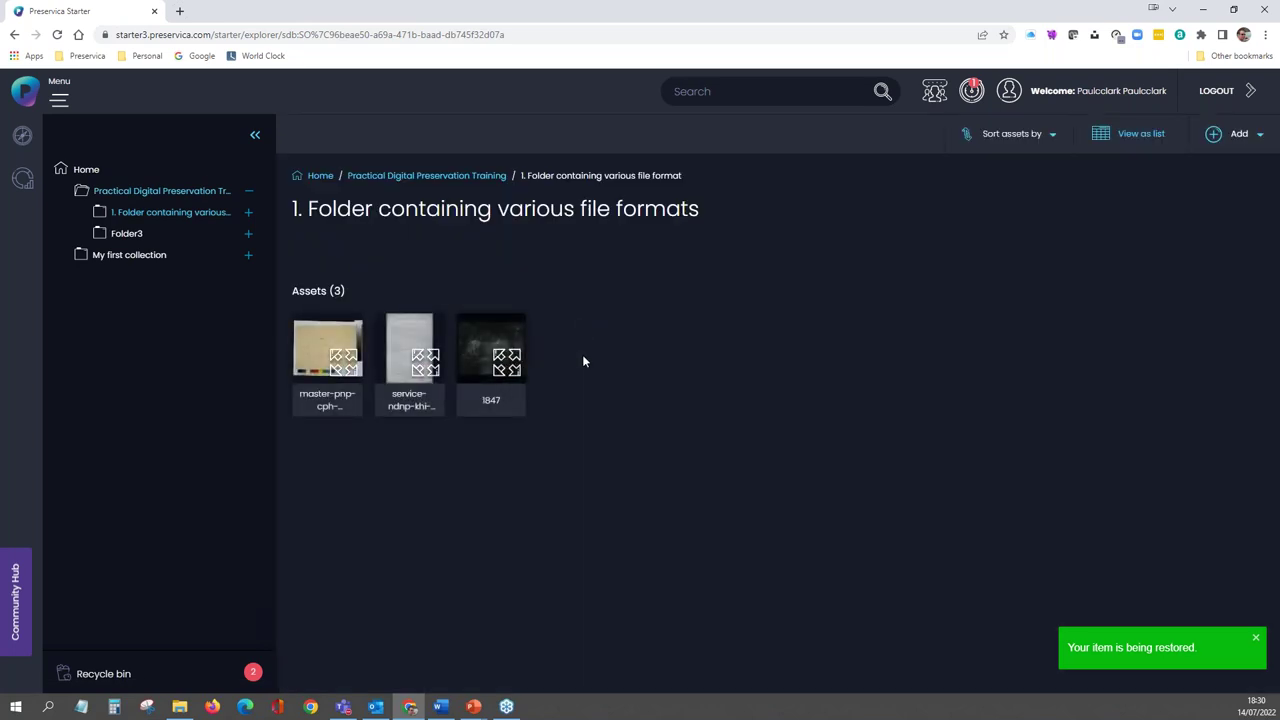
{"action": "left_click", "coordinate": [487, 352]}
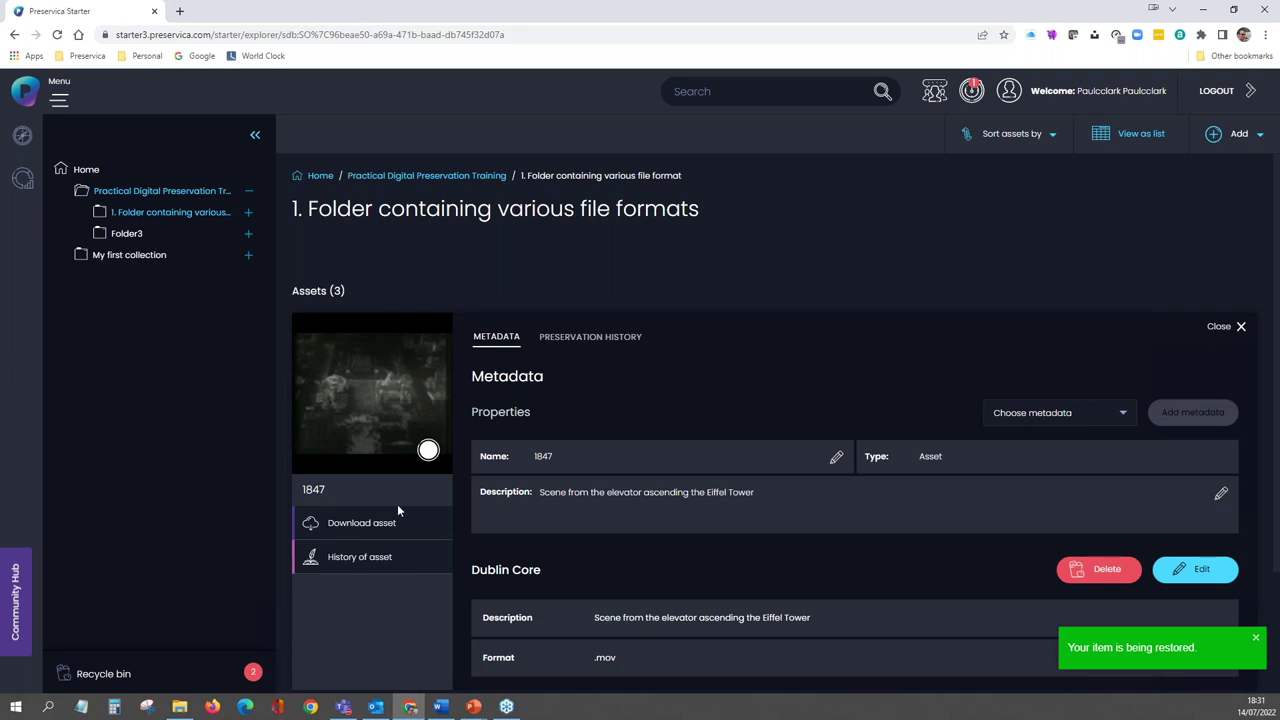
- Review asset 1847's change history, then close its metadata details
{"action": "left_click", "coordinate": [372, 564]}
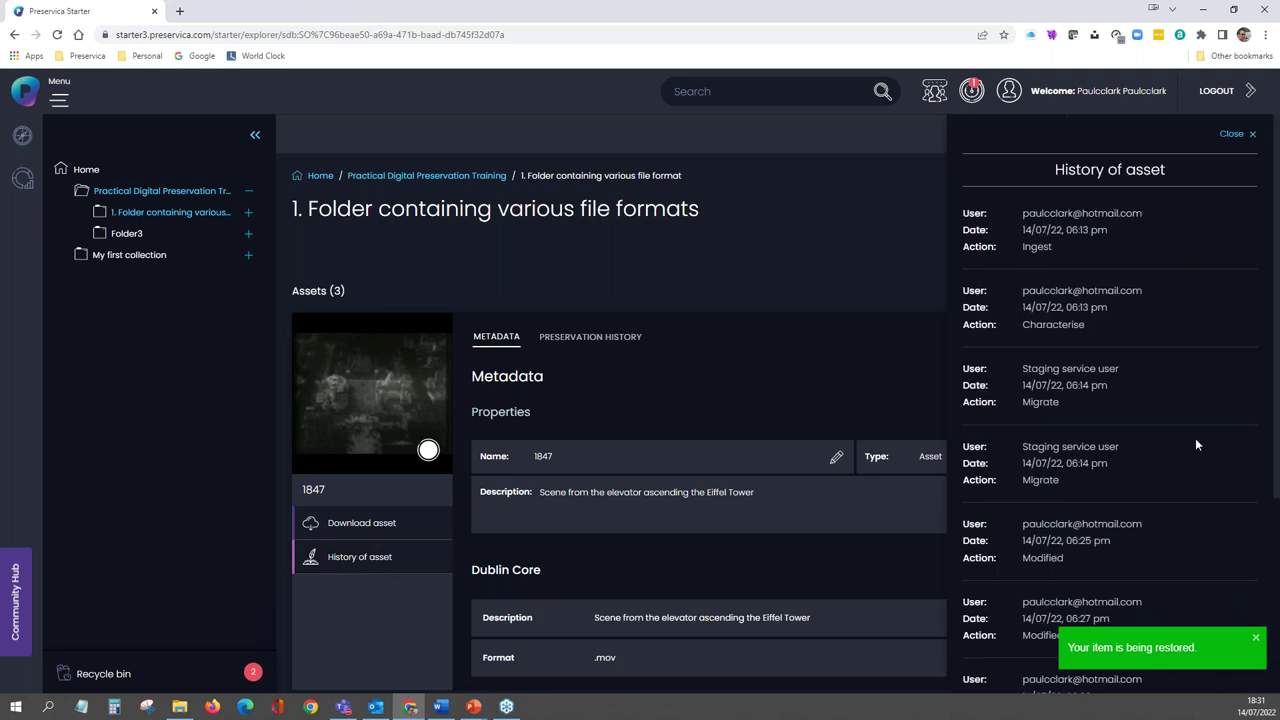
{"action": "left_click", "coordinate": [1258, 637]}
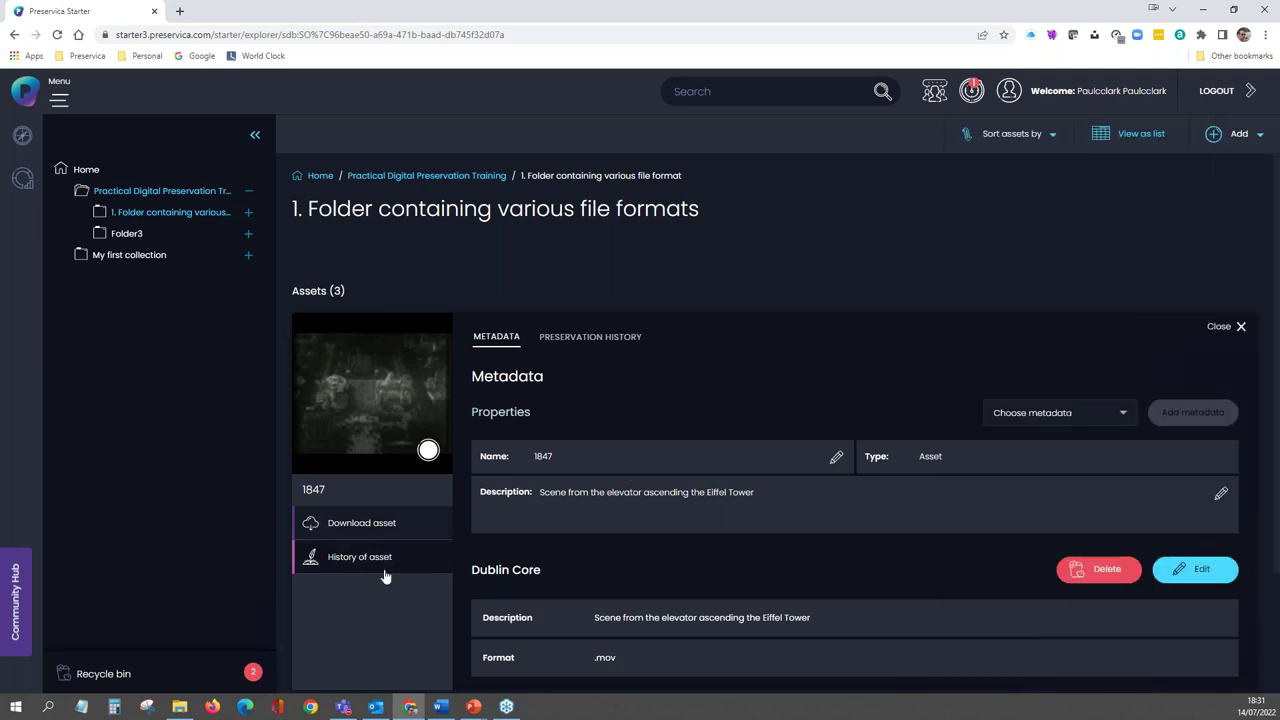
{"action": "left_click", "coordinate": [460, 556]}
{"action": "scroll", "coordinate": [1188, 431], "scroll_direction": "down", "scroll_amount": 3}
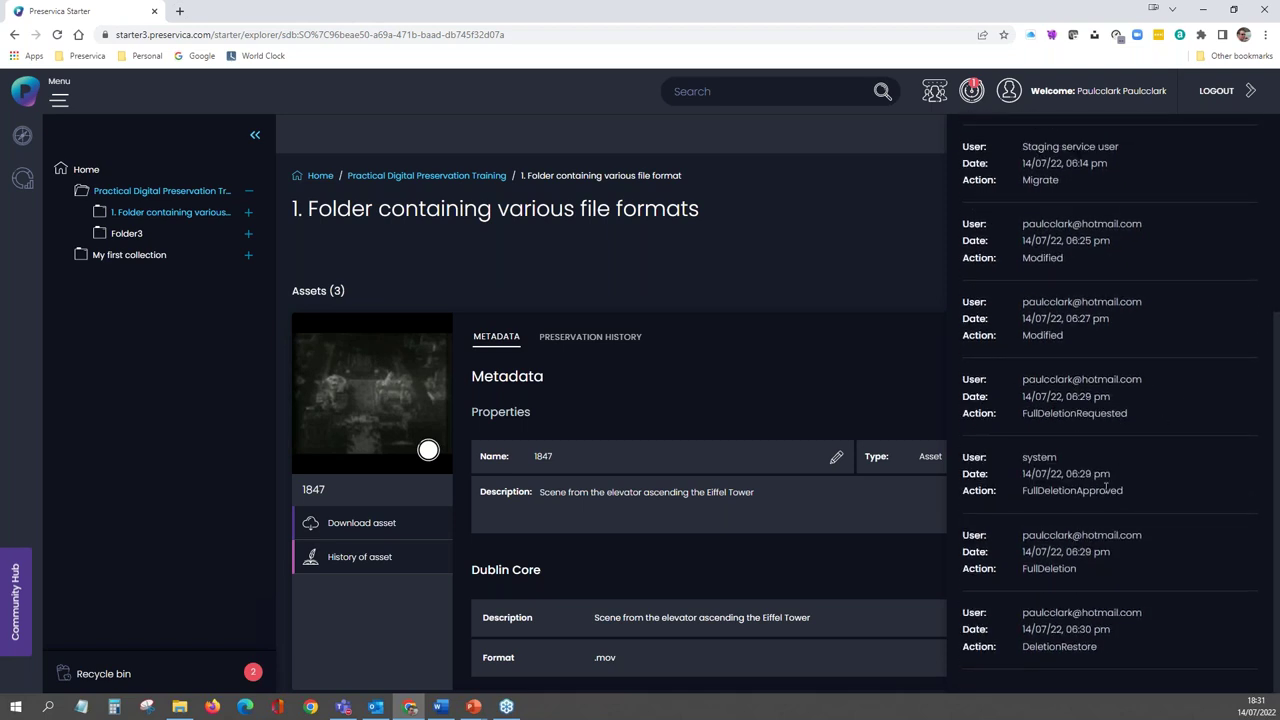
{"action": "scroll", "coordinate": [1173, 302], "scroll_direction": "up", "scroll_amount": 3}
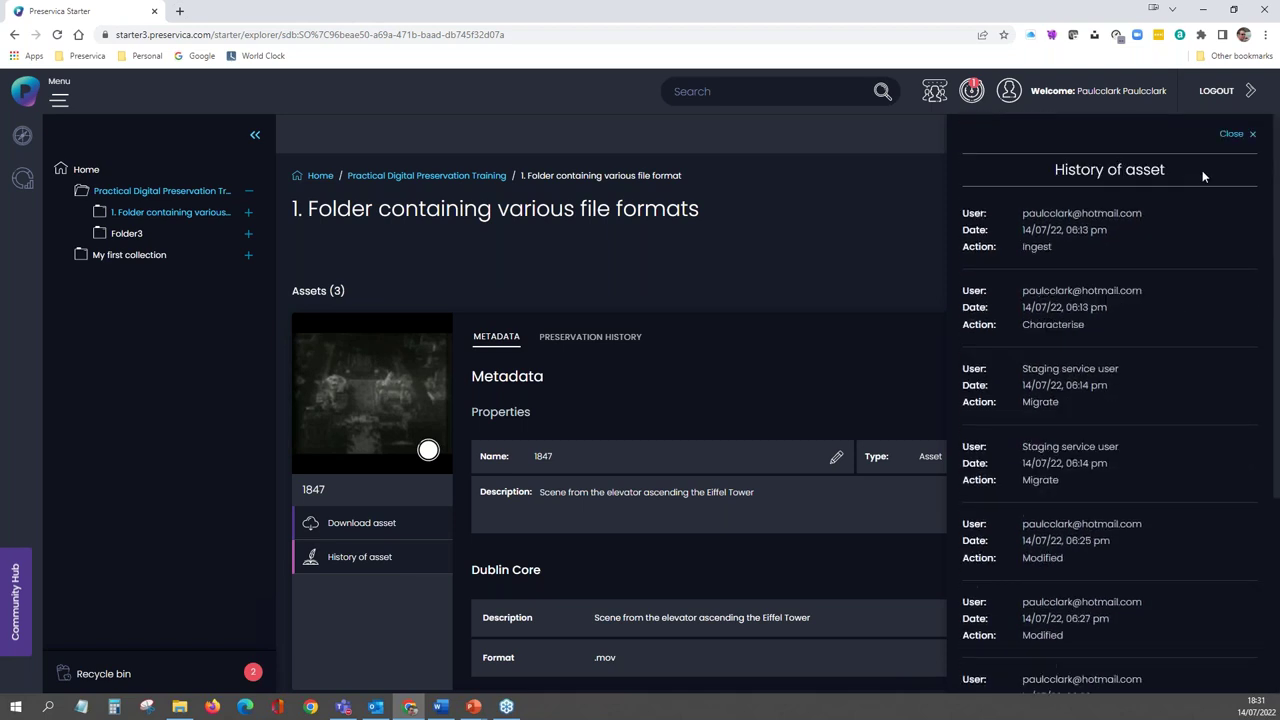
{"action": "left_click", "coordinate": [1232, 134]}
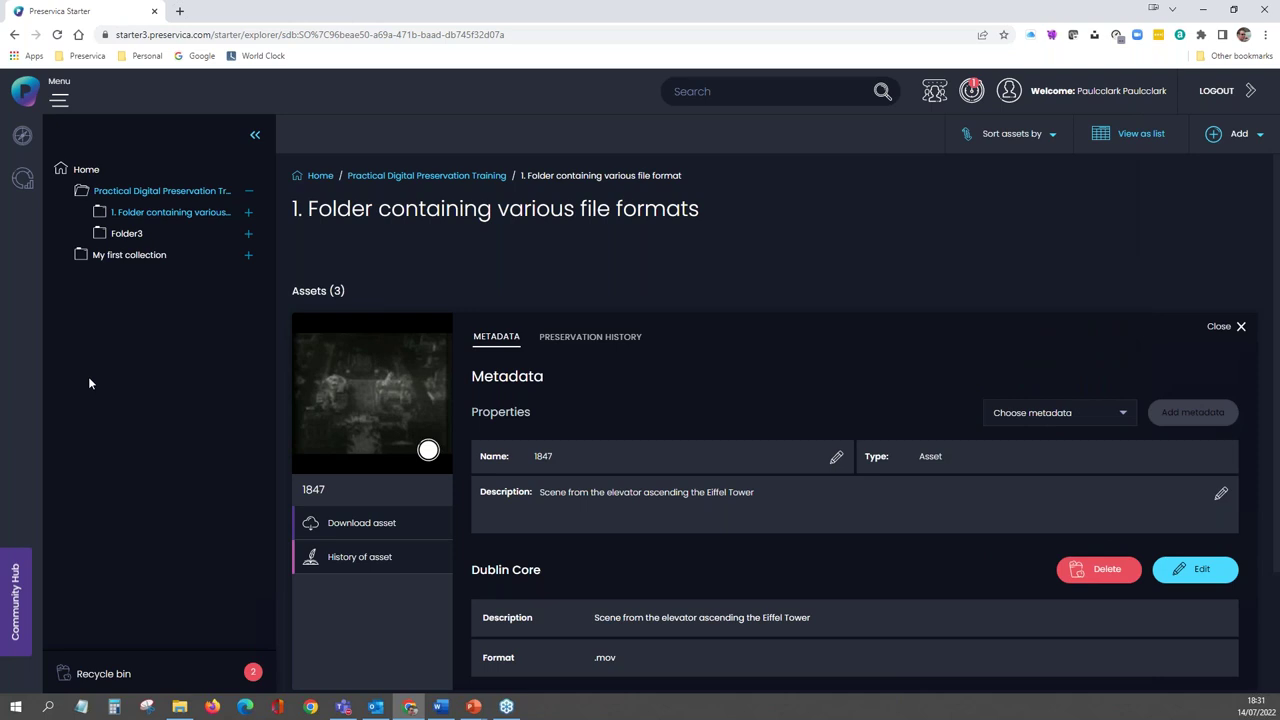
{"action": "left_click", "coordinate": [1217, 331]}
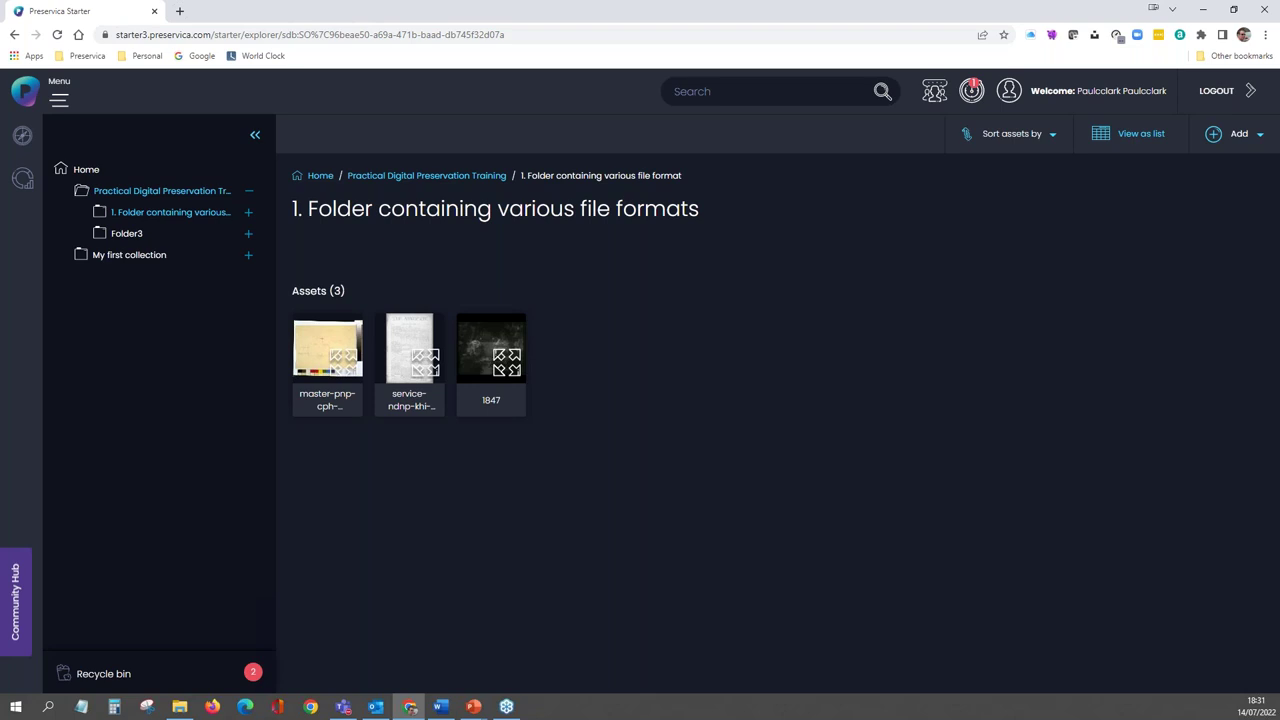
- Set the Practical Digital Preservation Training folder's access to Public from the Home page
{"action": "left_click", "coordinate": [86, 170]}
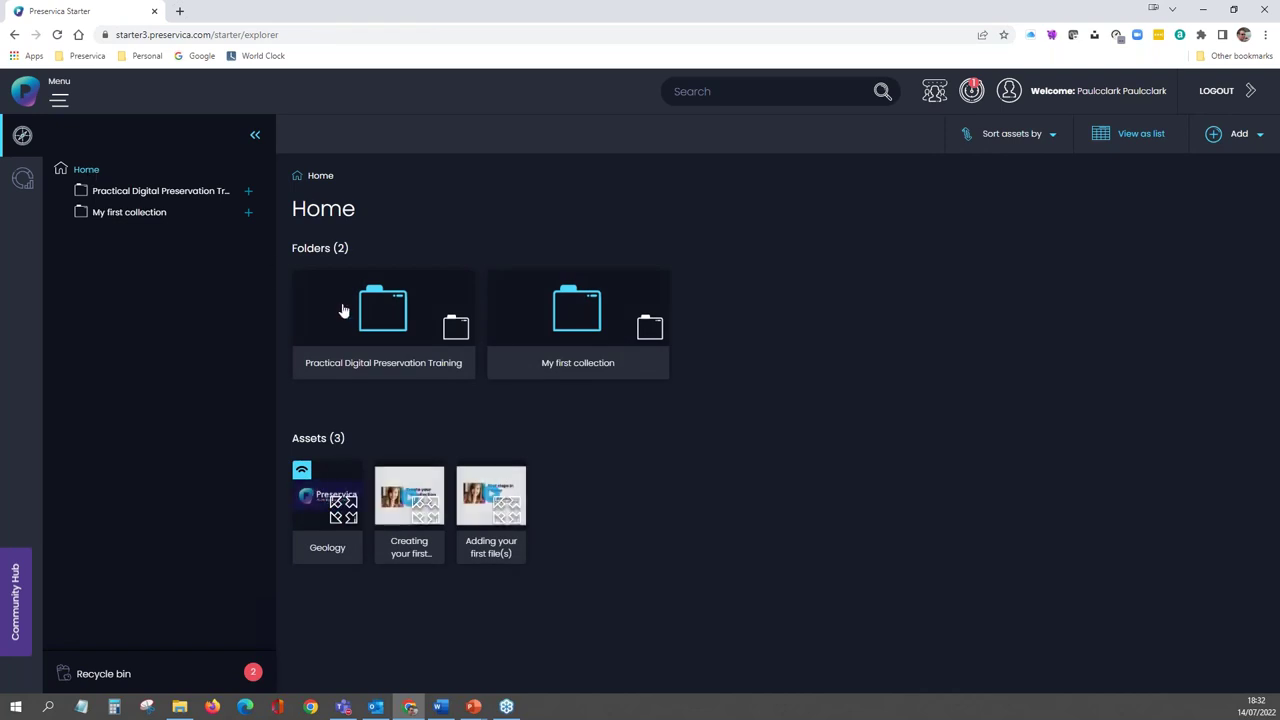
{"action": "right_click", "coordinate": [370, 323]}
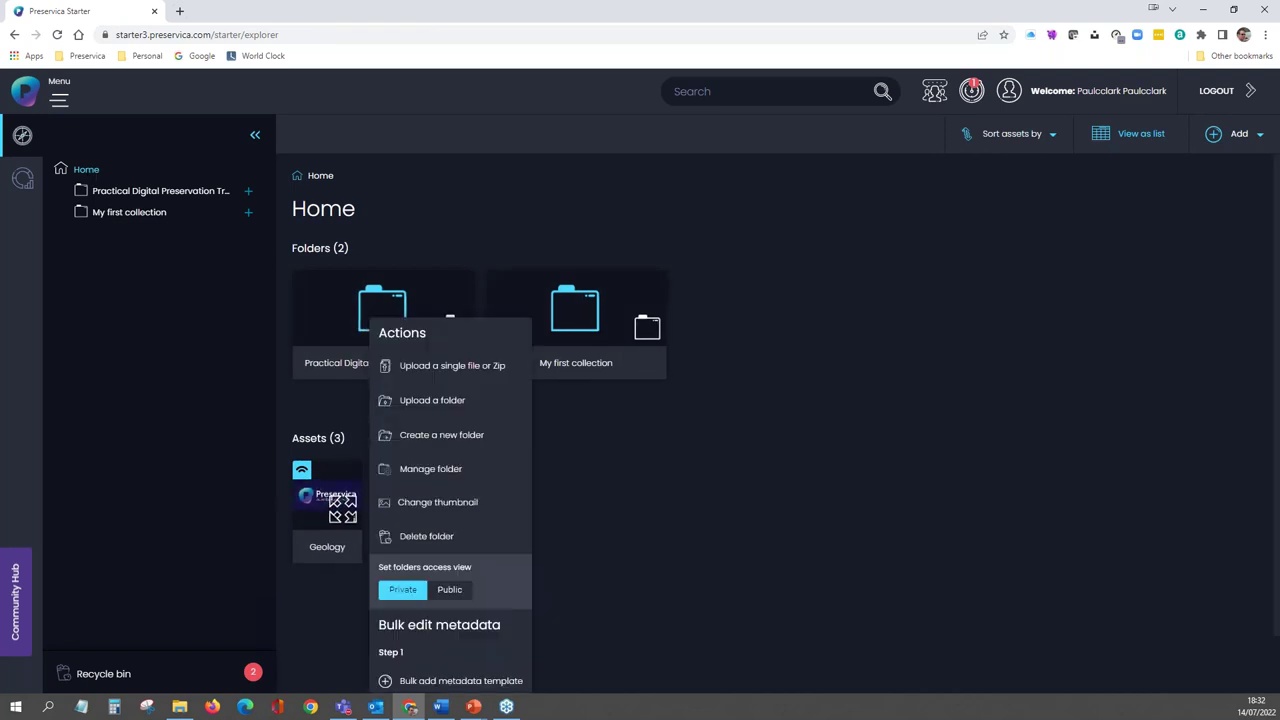
{"action": "left_click", "coordinate": [455, 594]}
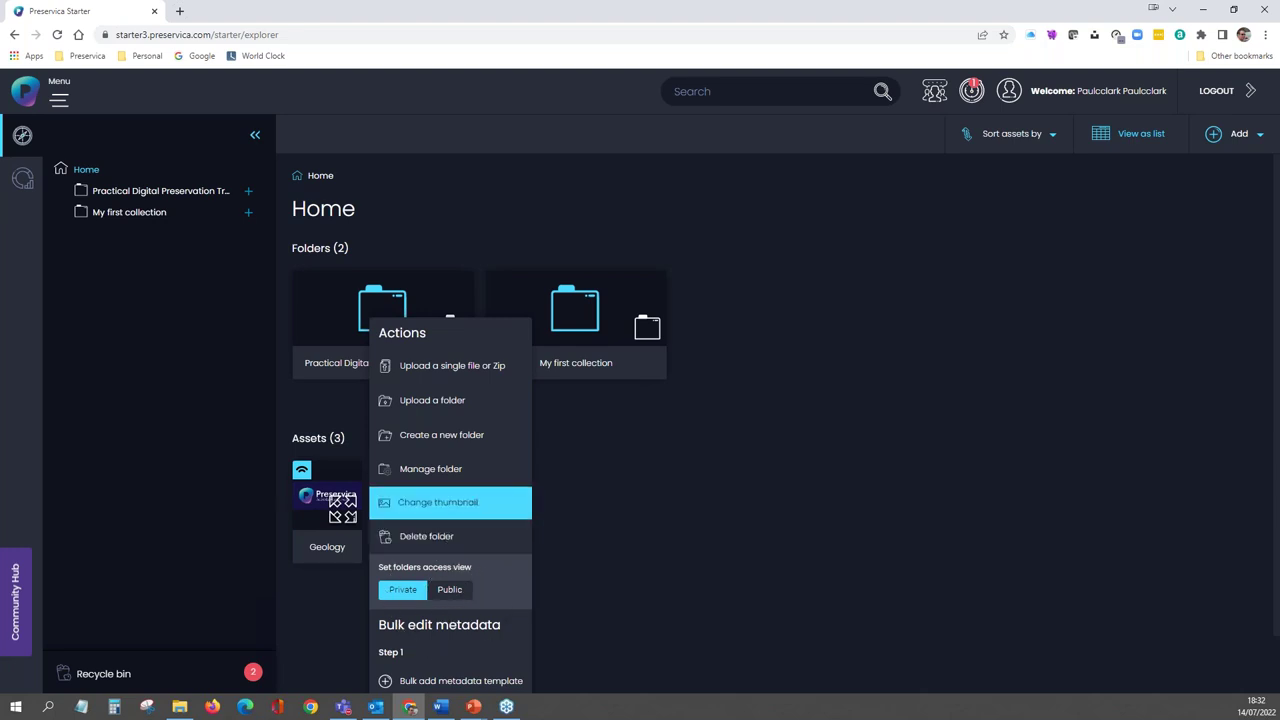
- Set asset 1847's access to Public, then return Home to the training folder's actions
{"action": "left_click", "coordinate": [347, 318]}
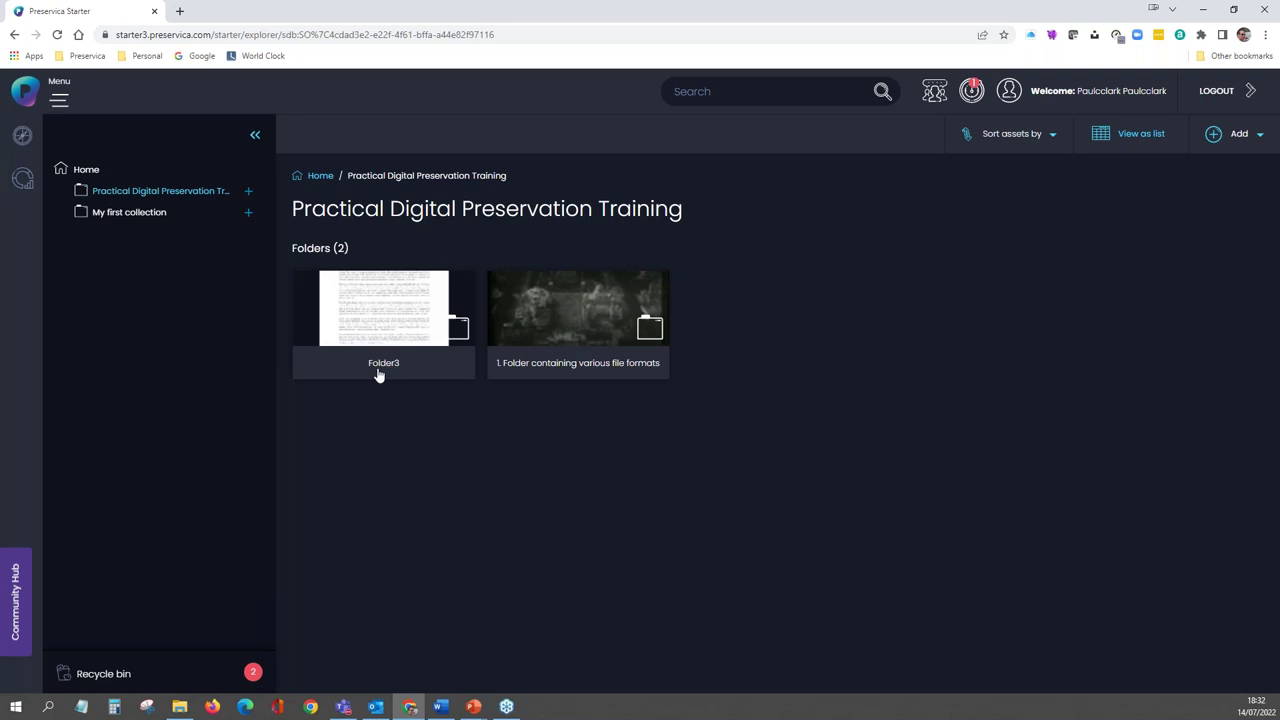
{"action": "left_click", "coordinate": [551, 323]}
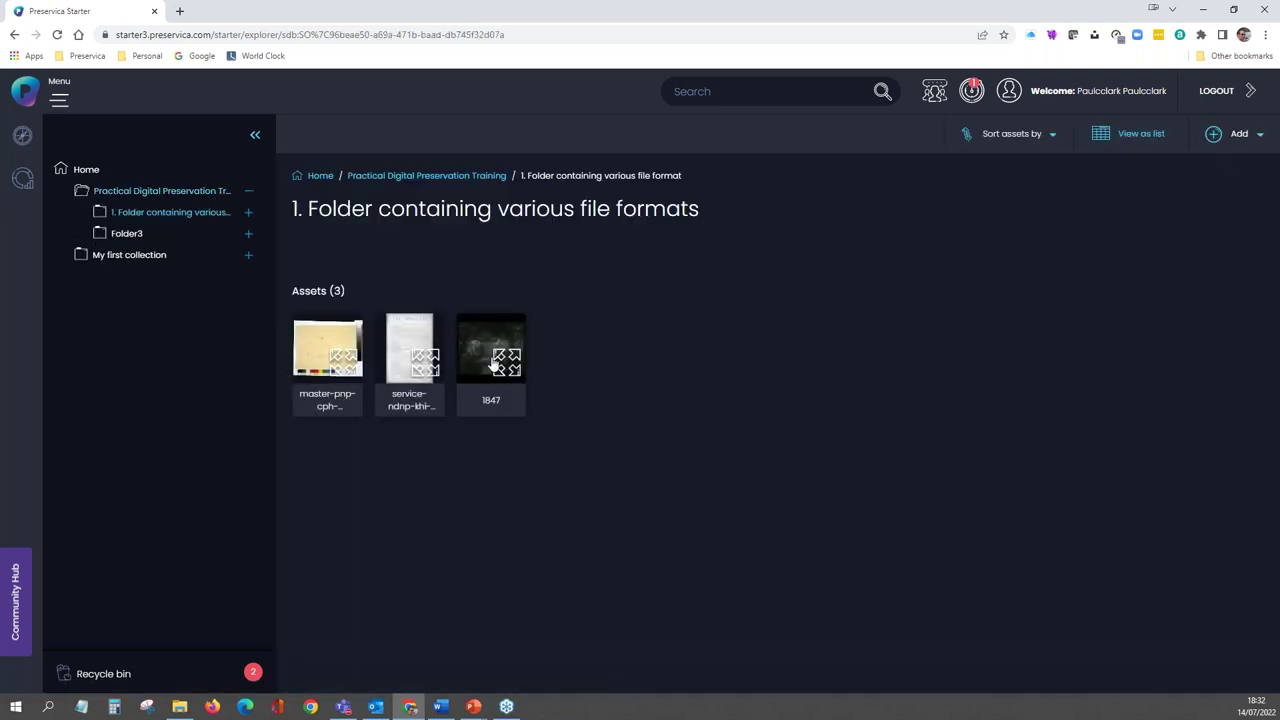
{"action": "right_click", "coordinate": [492, 360]}
{"action": "left_click", "coordinate": [568, 528]}
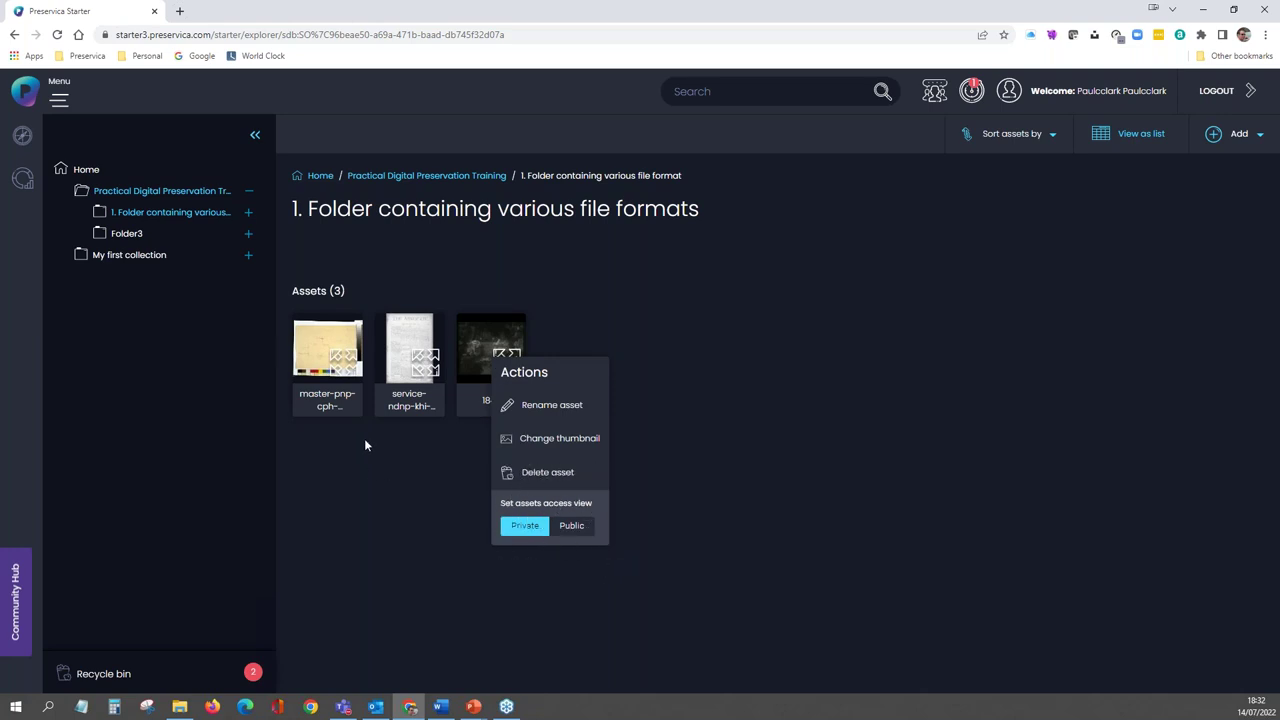
{"action": "left_click", "coordinate": [322, 176]}
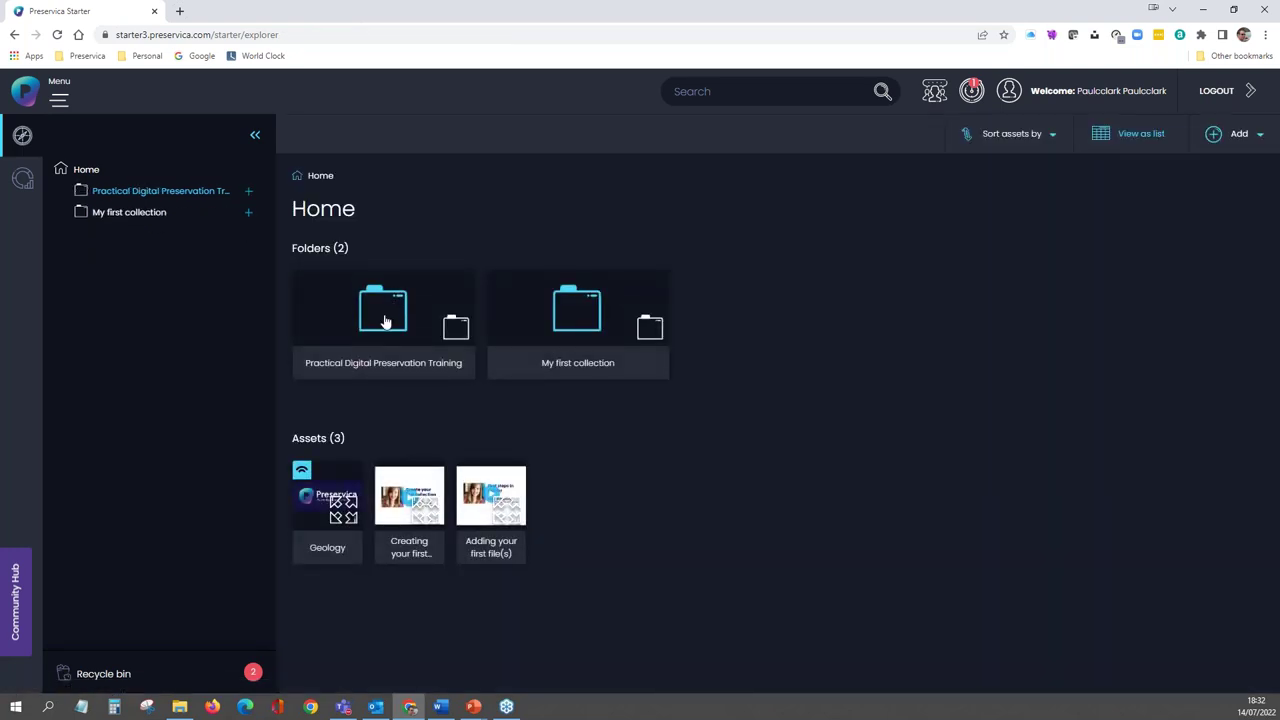
{"action": "right_click", "coordinate": [385, 321]}
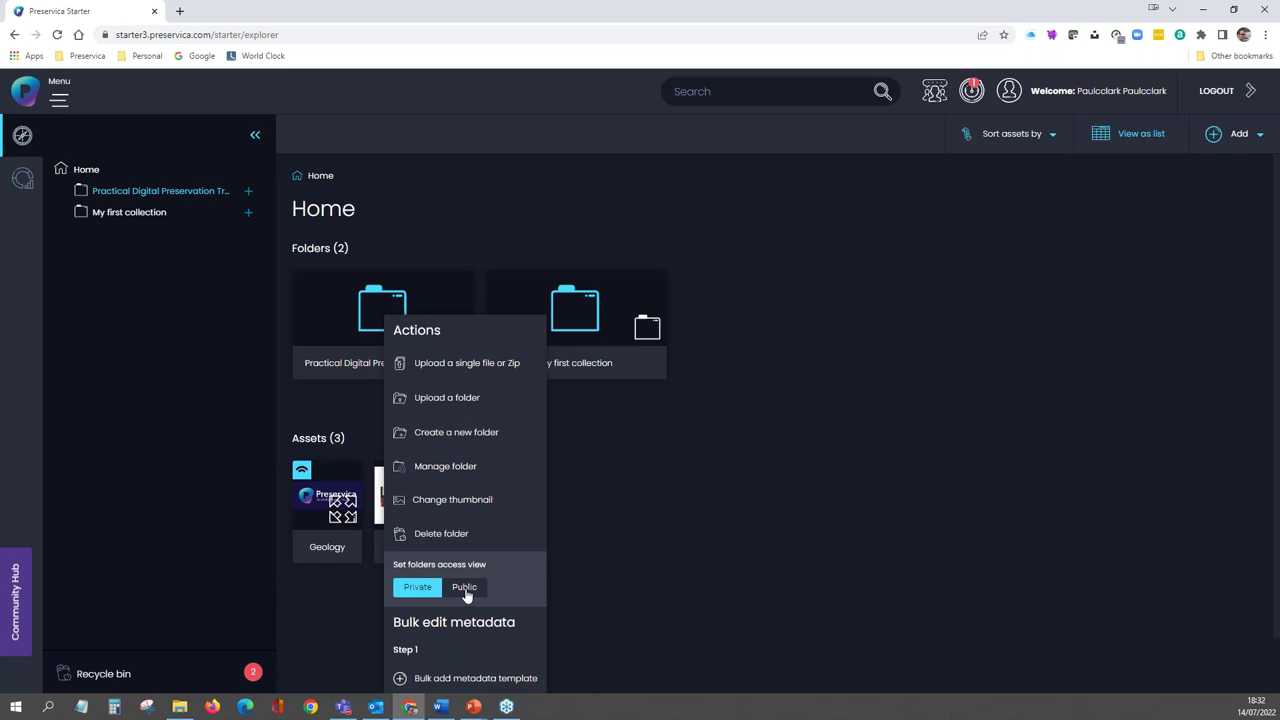
- Set the Practical Digital Preservation Training folder's access to Public, then open the folder
{"action": "left_click", "coordinate": [465, 588]}
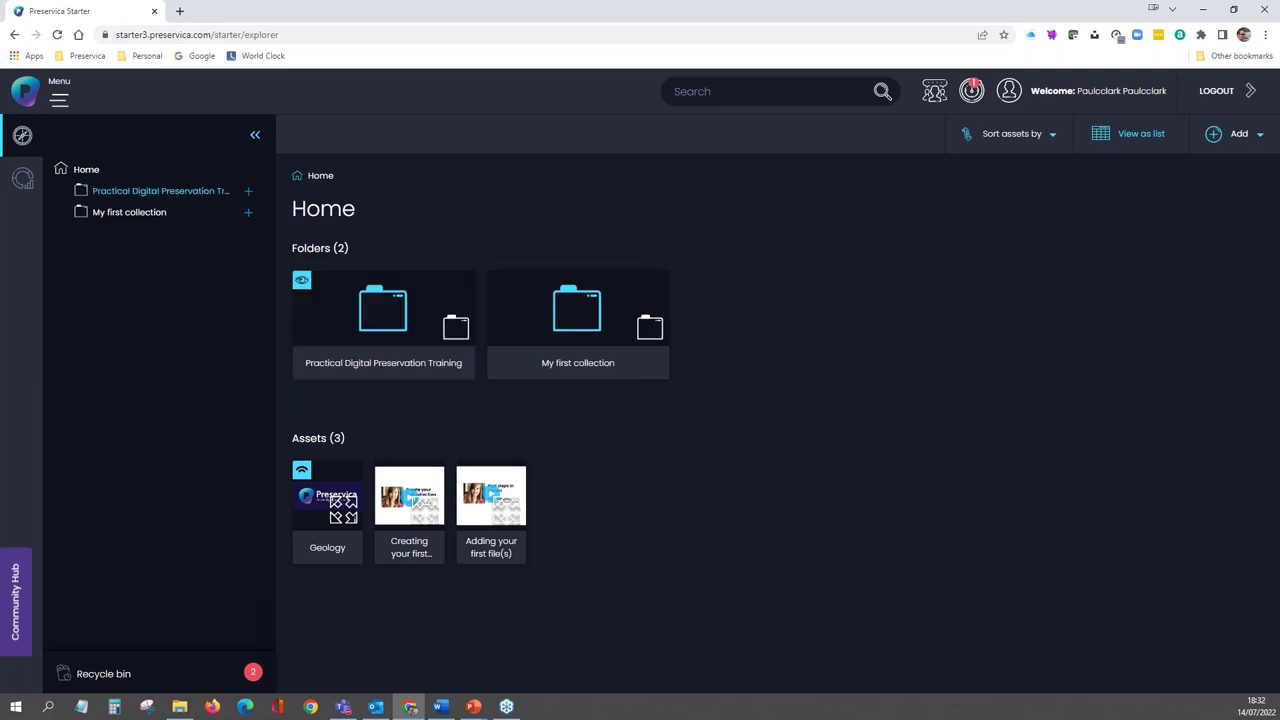
{"action": "left_click", "coordinate": [391, 320]}
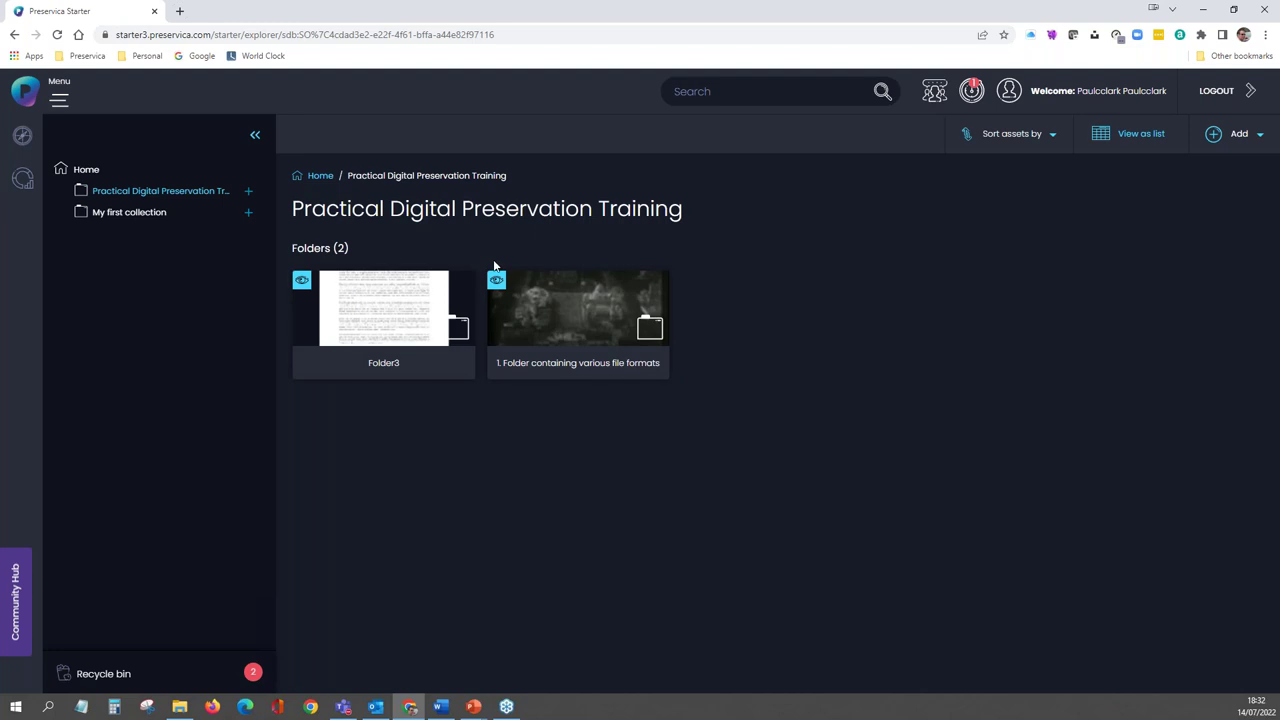
- In the various file formats folder, select asset 1847 and open its public portal page
{"action": "left_click", "coordinate": [543, 298]}
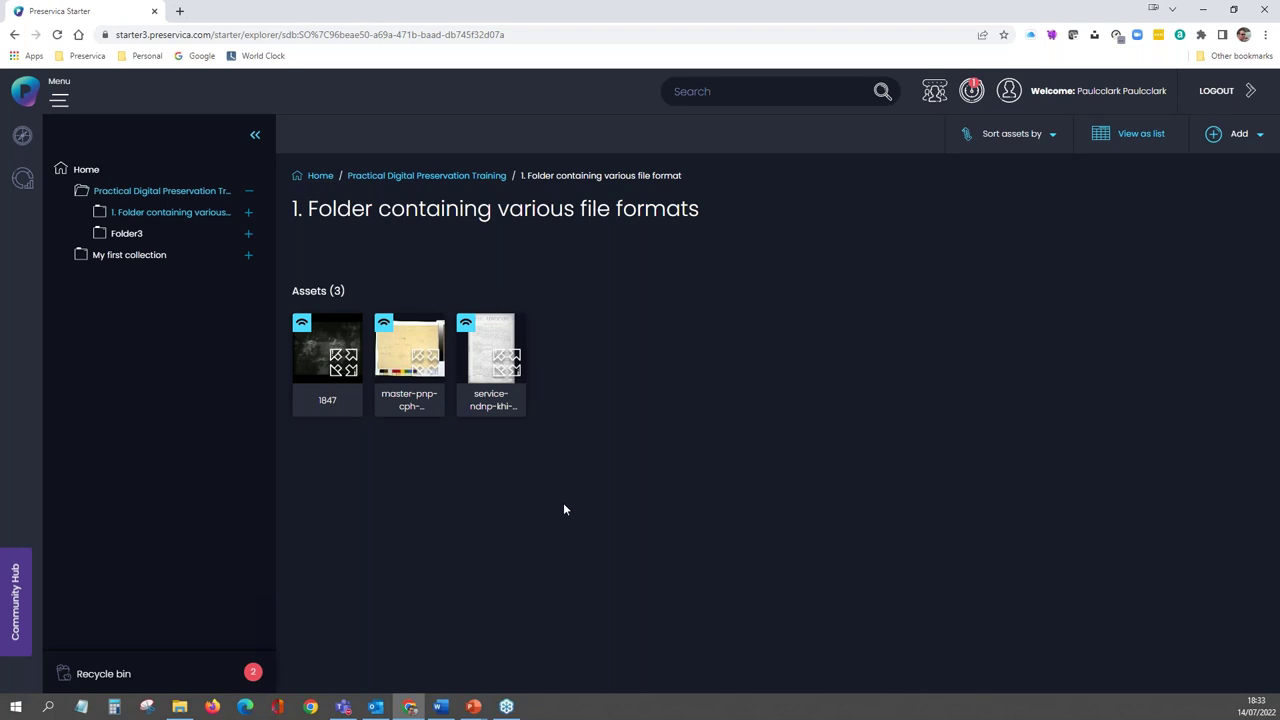
{"action": "left_click", "coordinate": [325, 400]}
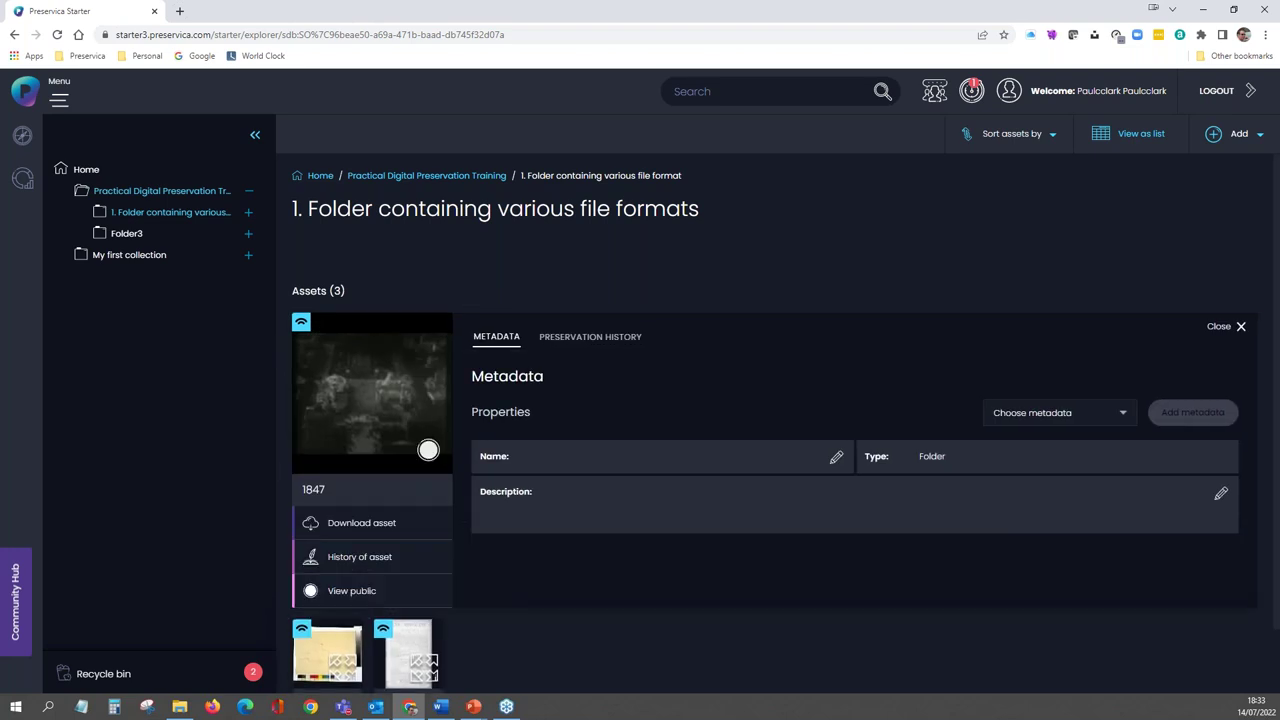
{"action": "left_click", "coordinate": [346, 452]}
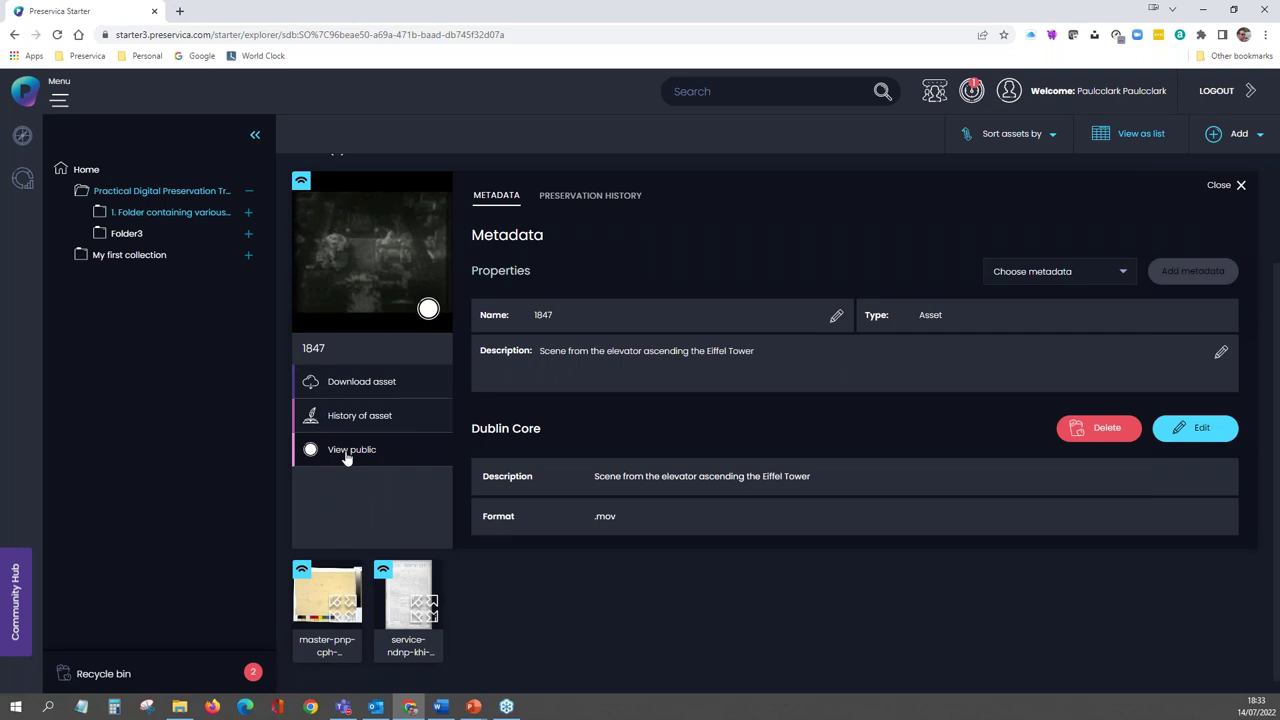
{"action": "left_click", "coordinate": [346, 452]}
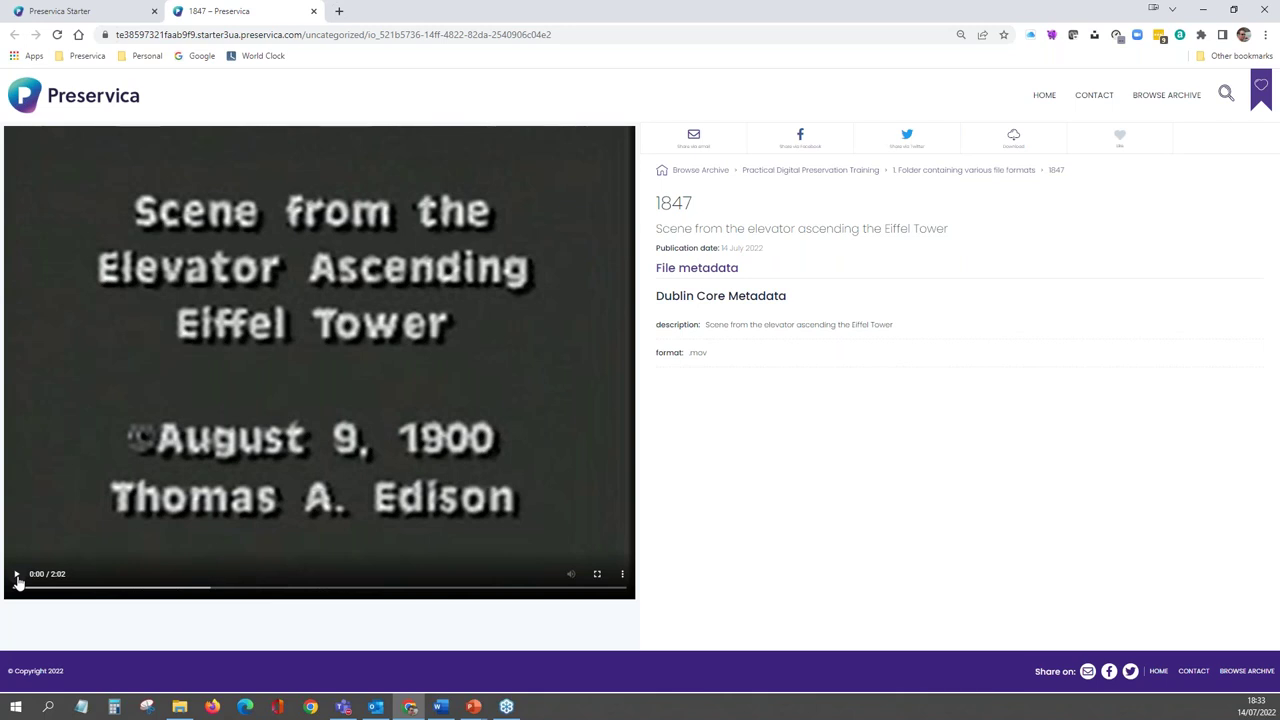
- Play the 1847 film, pause it at 0:18, then open its parent folder from the breadcrumb
{"action": "left_click", "coordinate": [17, 576]}
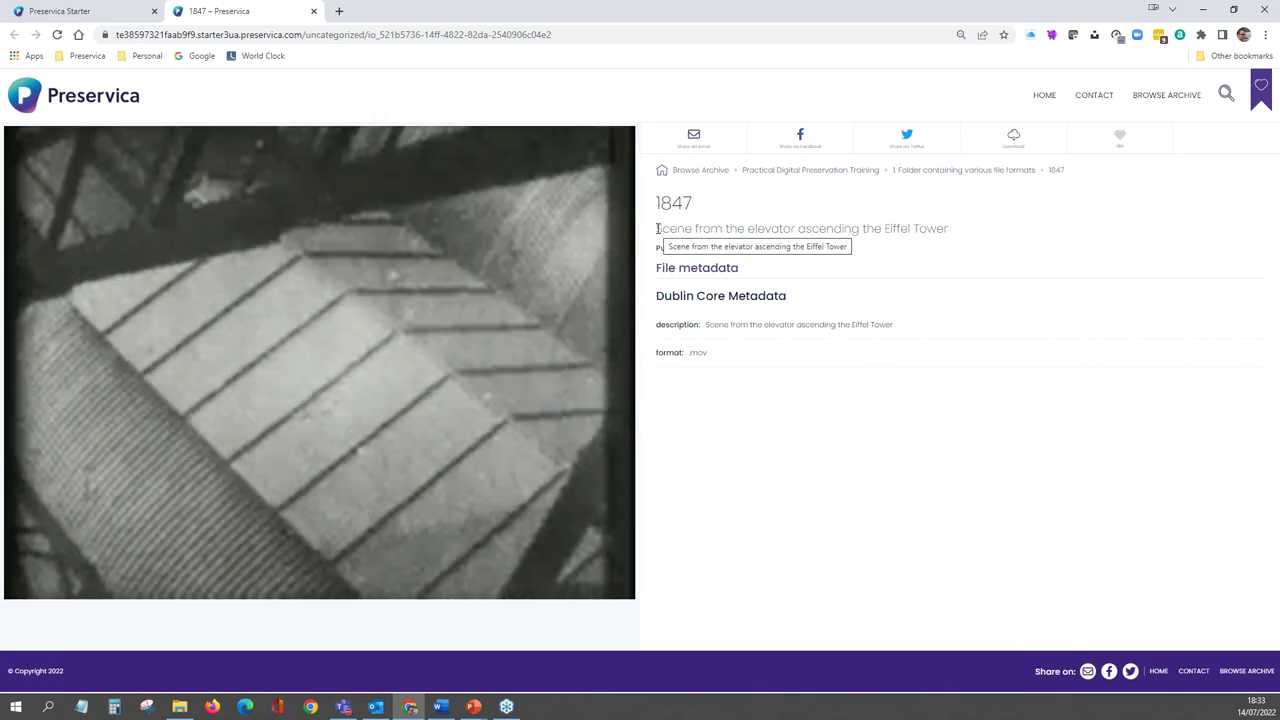
{"action": "left_click_drag", "start_coordinate": [658, 229], "coordinate": [950, 228]}
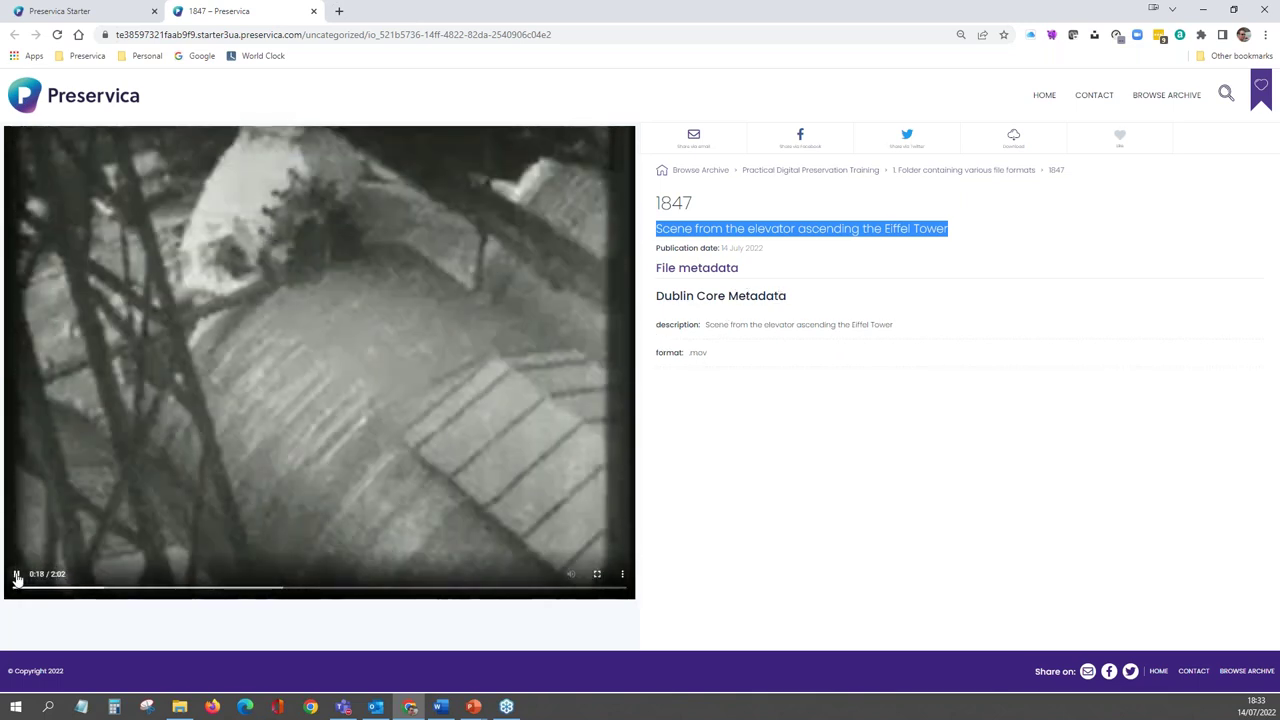
{"action": "left_click", "coordinate": [16, 574]}
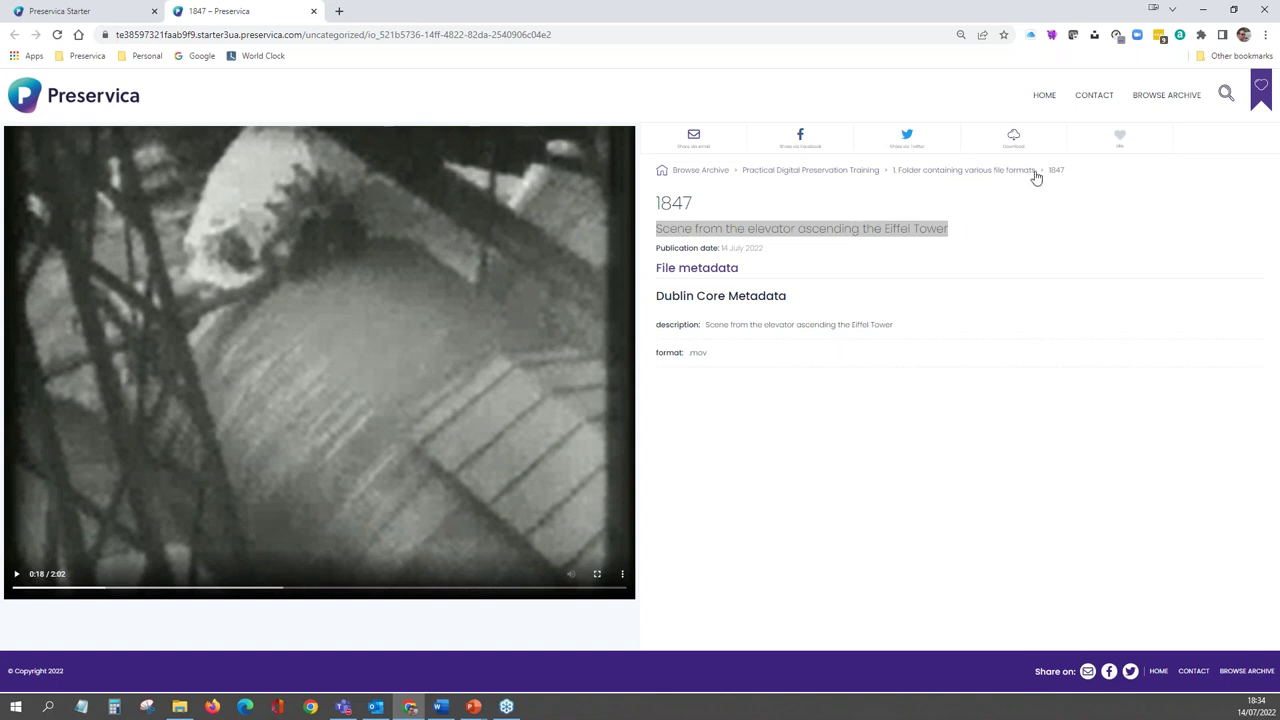
{"action": "left_click_drag", "start_coordinate": [1064, 171], "coordinate": [672, 170]}
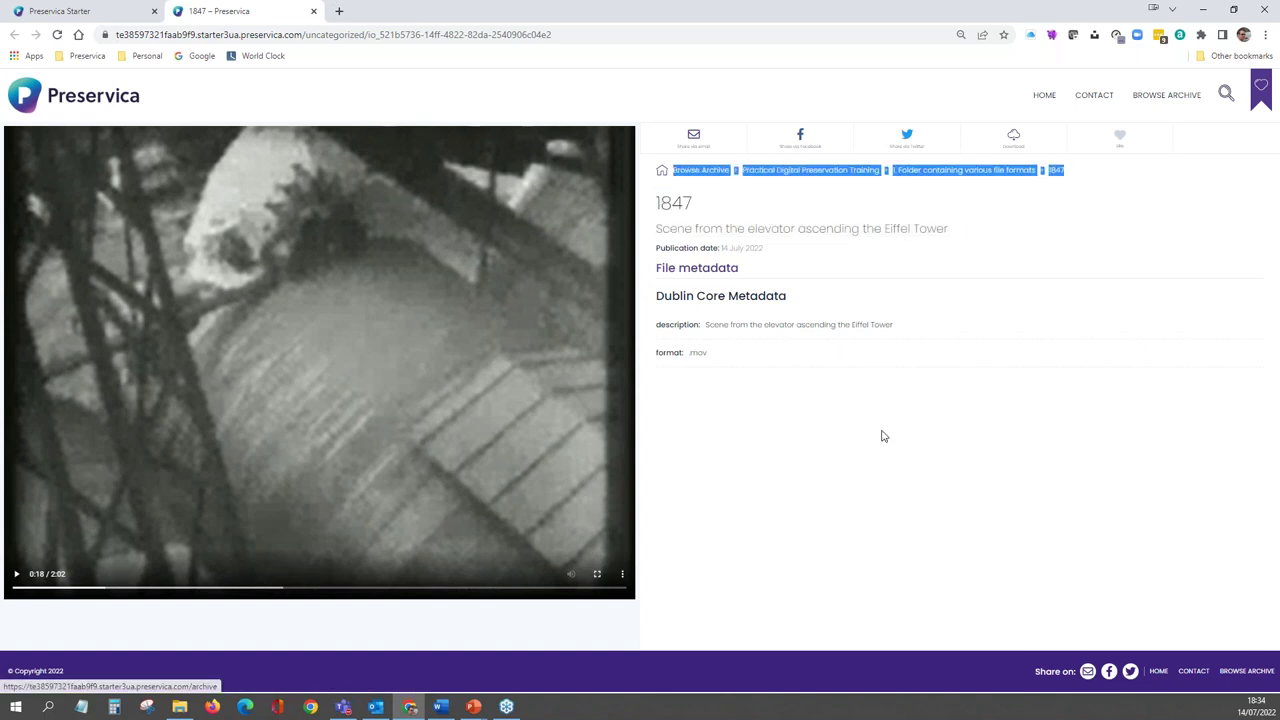
{"action": "left_click", "coordinate": [965, 171]}
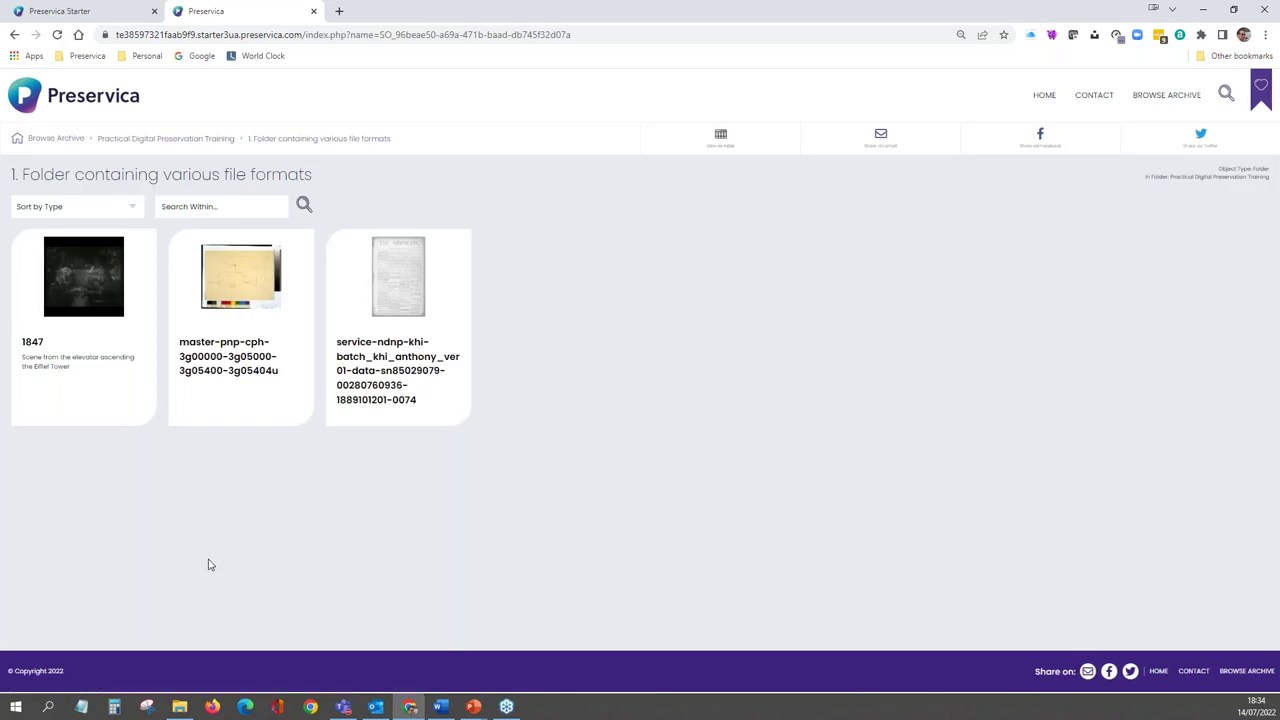
- View the master-pnp image, go up to the training folder, then switch to the Starter Training Overview slide
{"action": "left_click", "coordinate": [226, 284]}
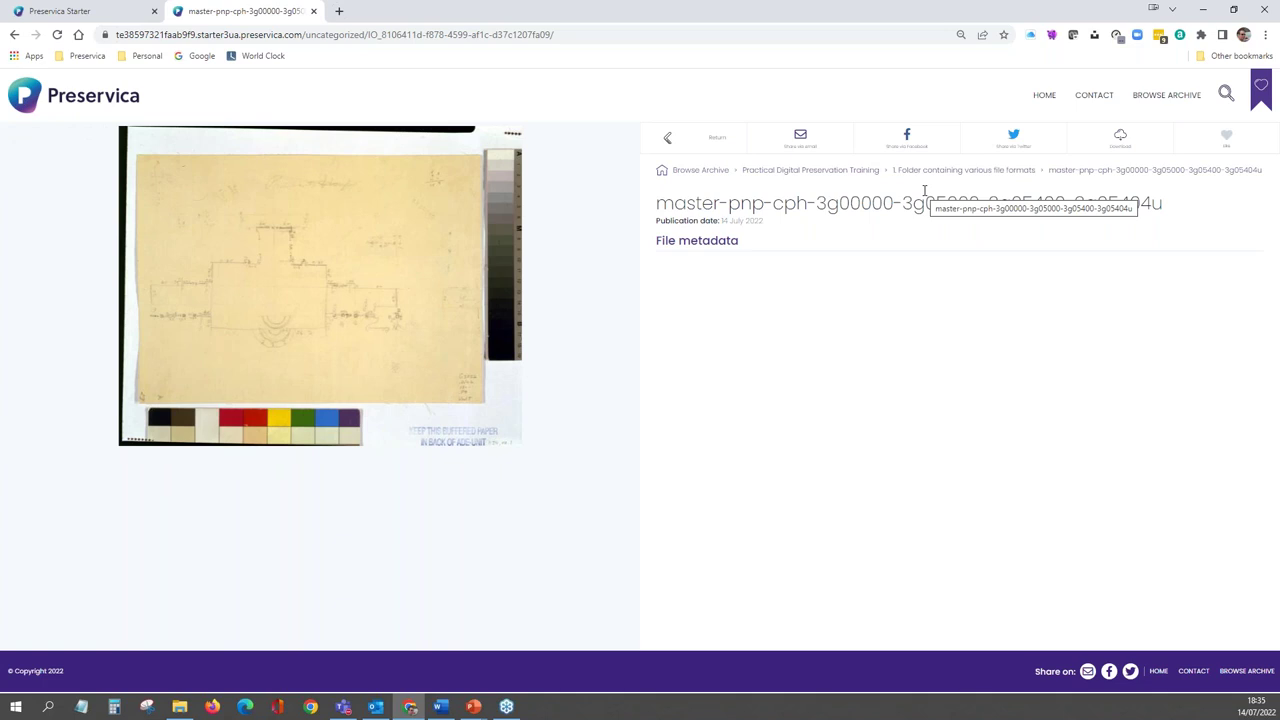
{"action": "left_click", "coordinate": [851, 174]}
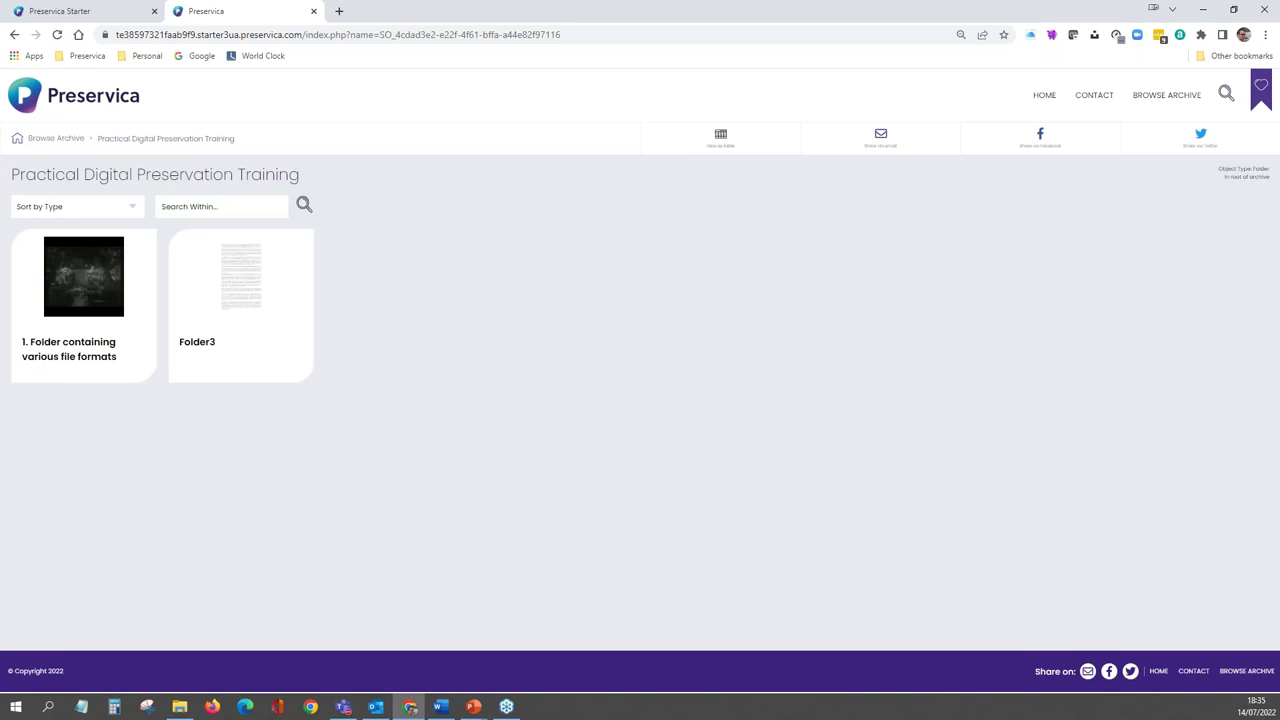
{"action": "key", "text": "alt+Tab"}
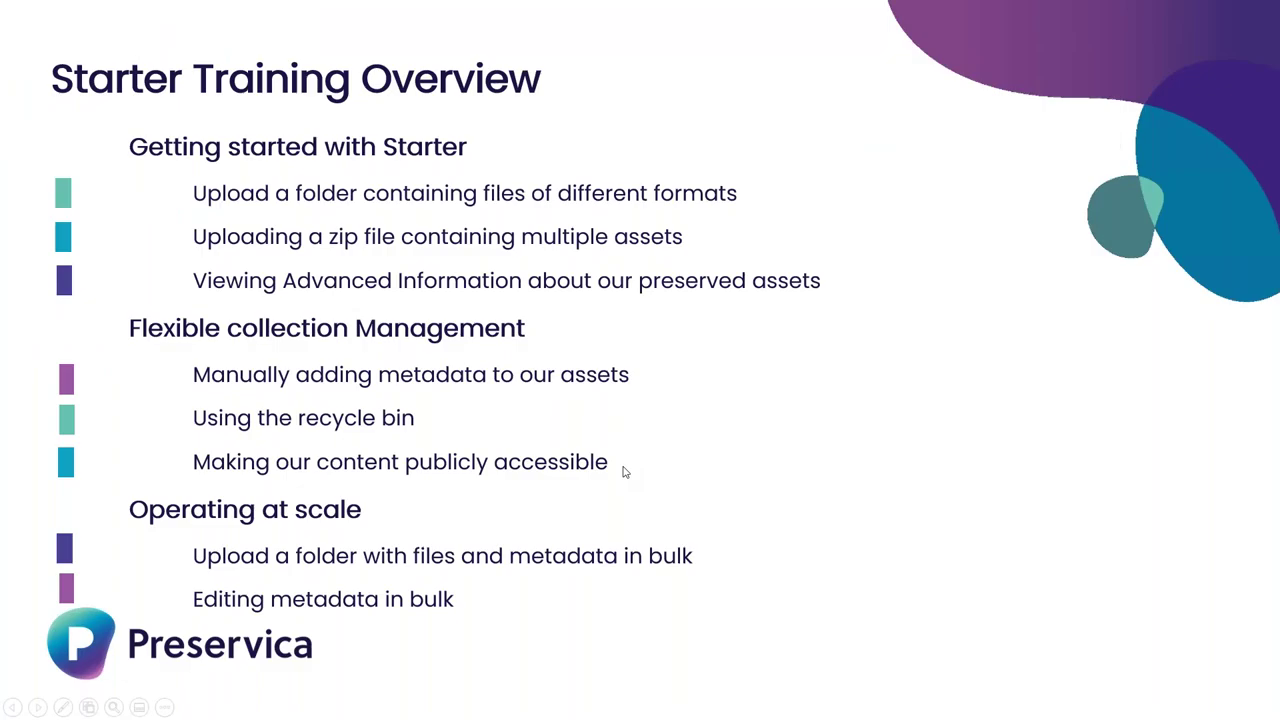
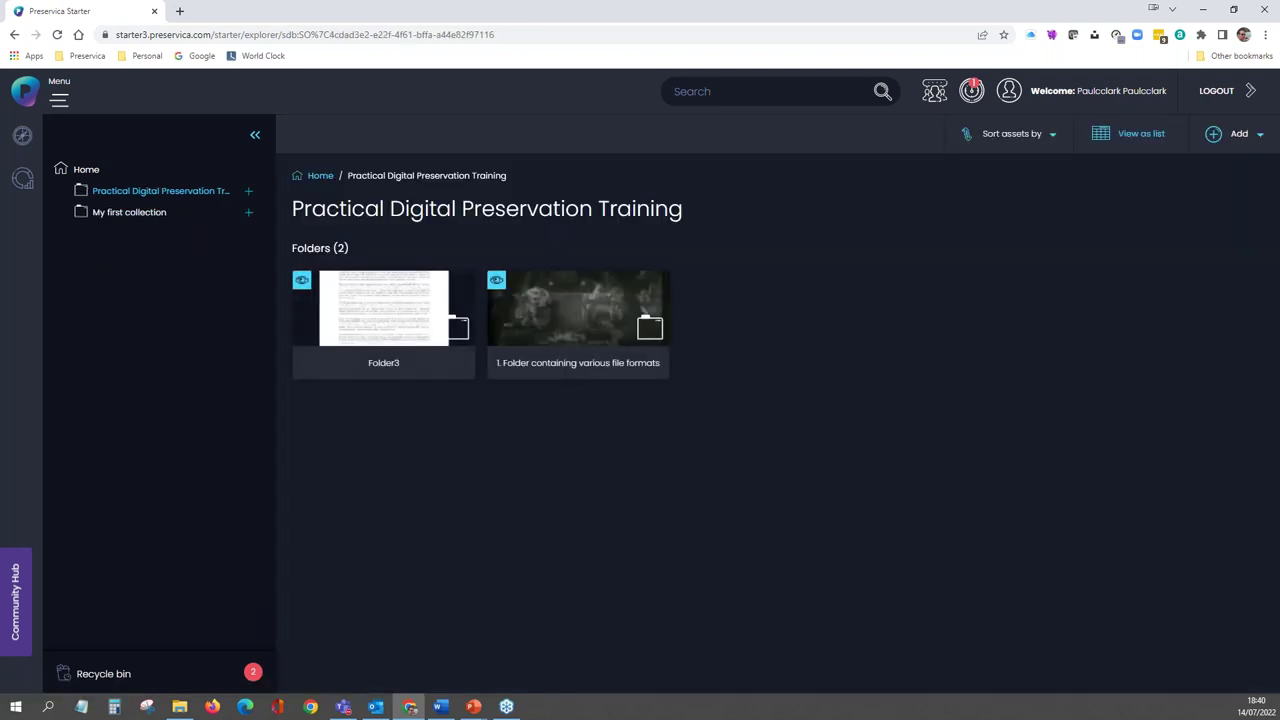
- Open Prepared DC Metadata.xlsx from the 3. Bulk Upload files and metadata folder in File Explorer
{"action": "key", "text": "super+e"}
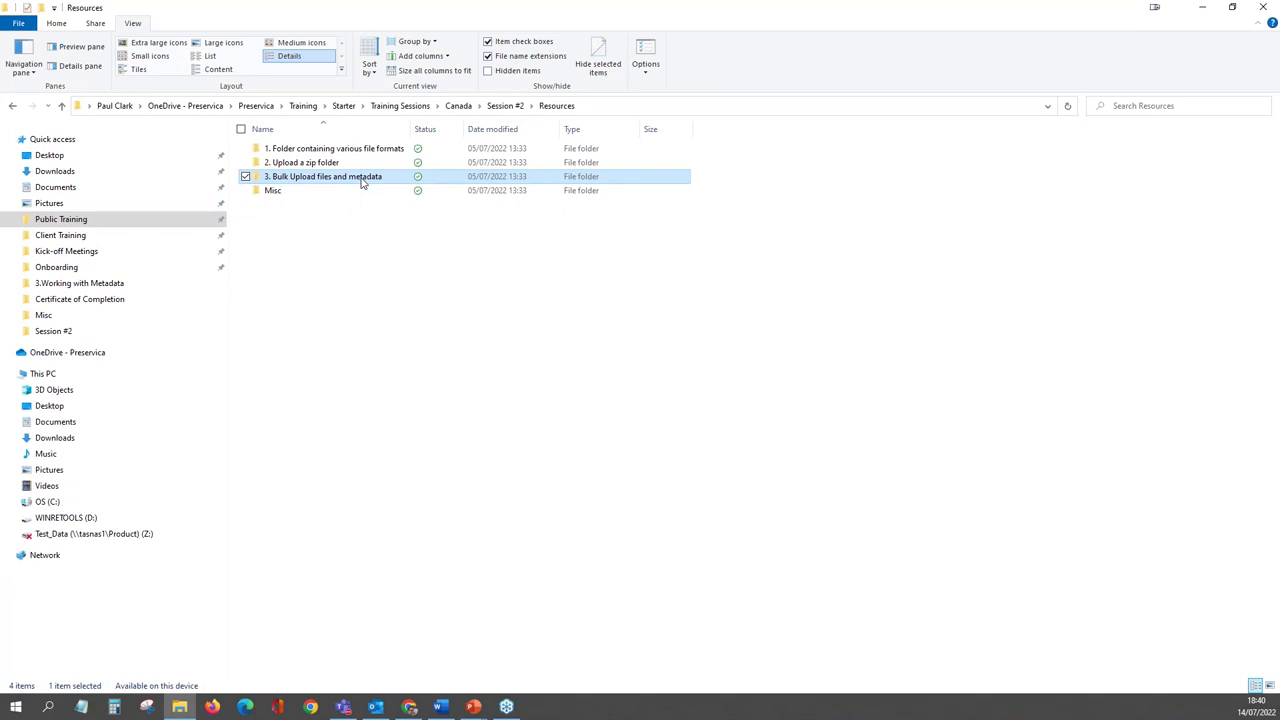
{"action": "double_click", "coordinate": [362, 181]}
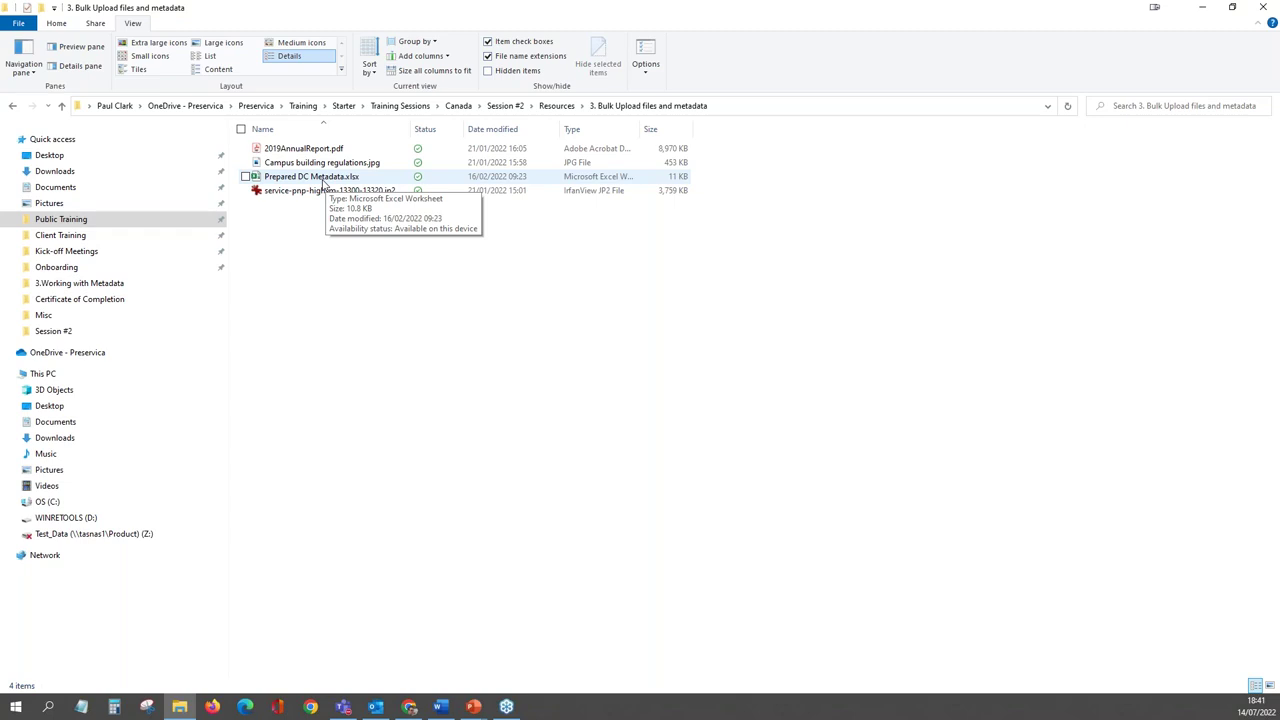
{"action": "left_click", "coordinate": [321, 177]}
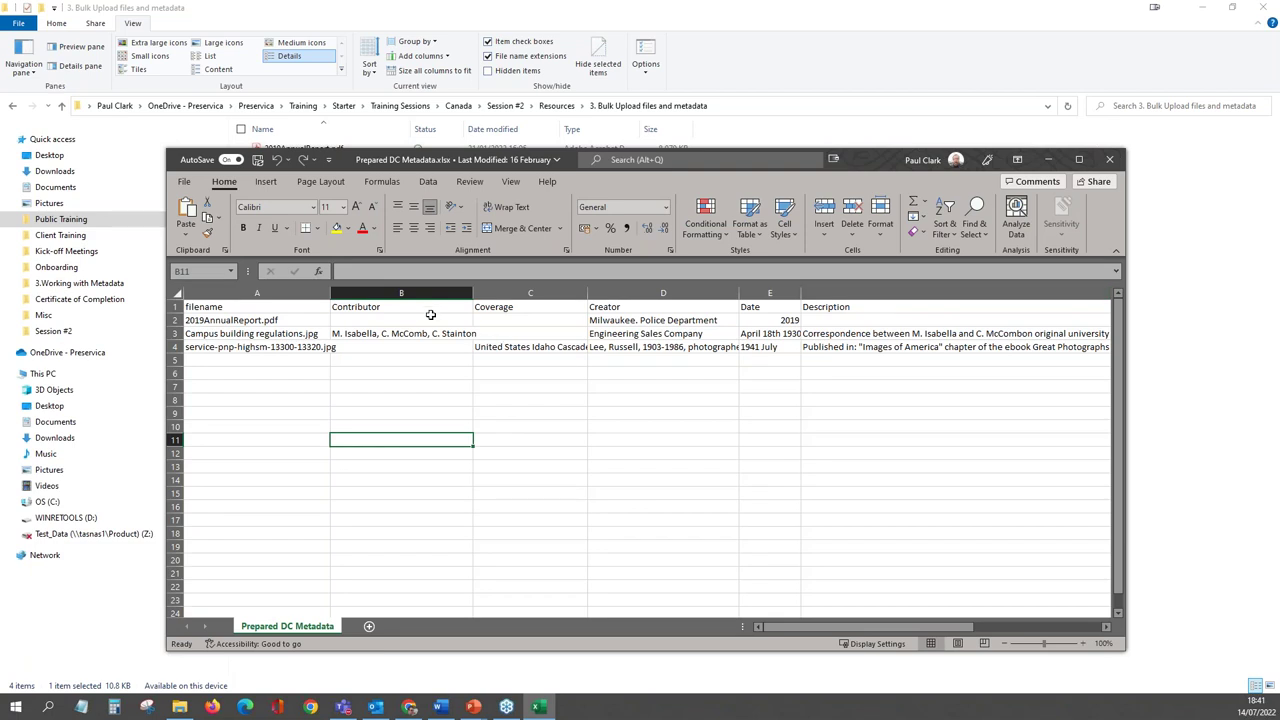
- Review the Prepared DC Metadata sheet's columns maximised, then return to the Bulk Upload folder in File Explorer
{"action": "left_click", "coordinate": [1082, 160]}
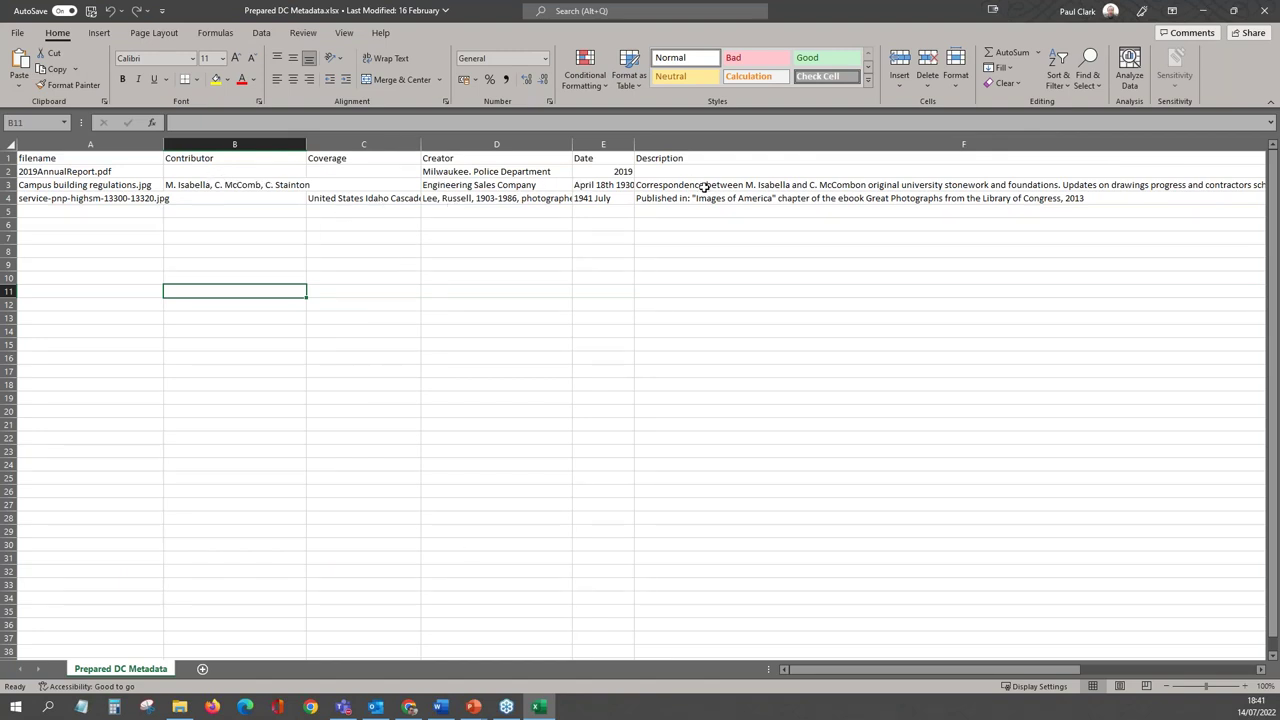
{"action": "left_click_drag", "start_coordinate": [958, 670], "coordinate": [945, 662]}
{"action": "left_click_drag", "start_coordinate": [953, 19], "coordinate": [156, 228]}
{"action": "left_click", "coordinate": [440, 7]}
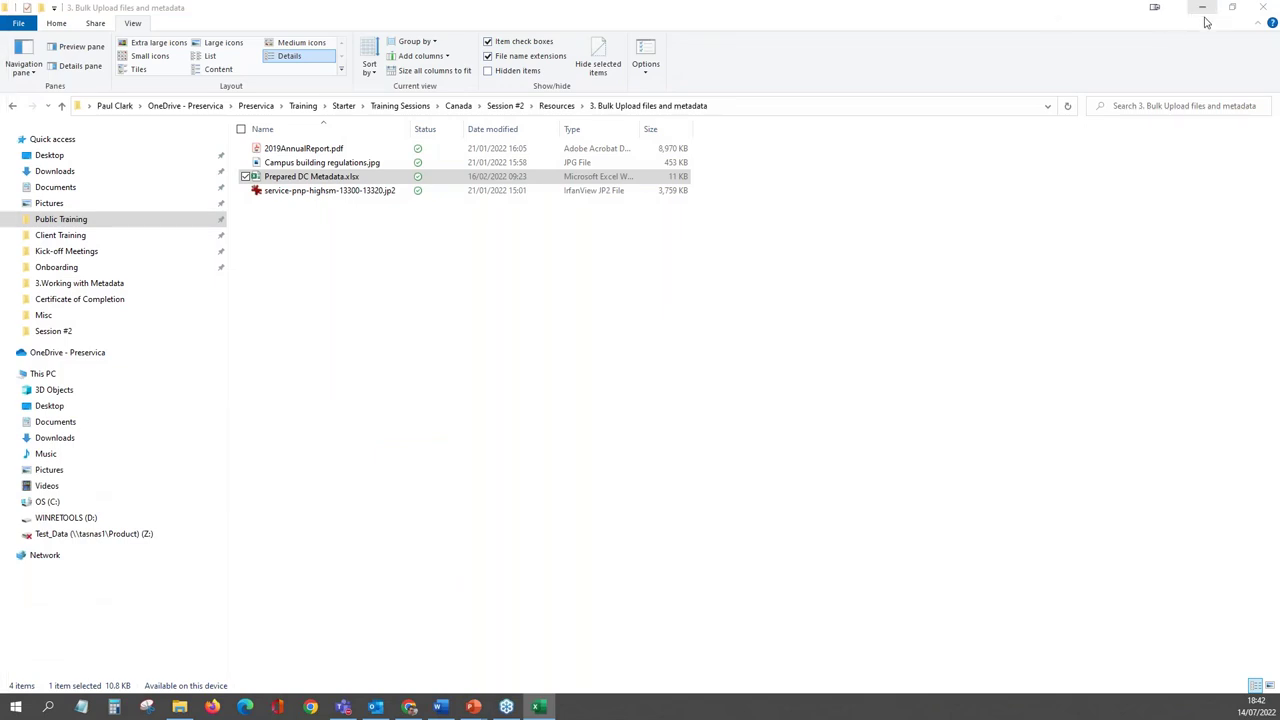
- Download the Dublin Core CSV template from the Preservica folder page's Add menu
{"action": "left_click_drag", "start_coordinate": [1095, 17], "coordinate": [0, 111]}
{"action": "left_click", "coordinate": [1194, 323]}
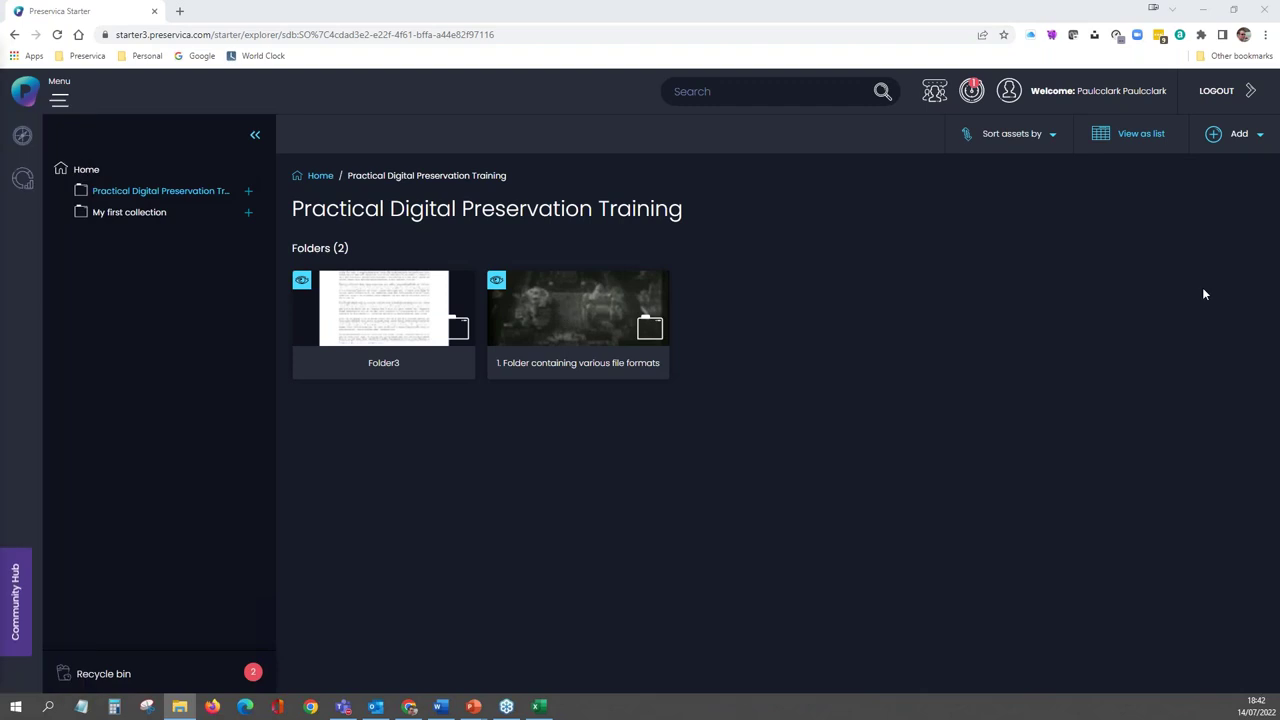
{"action": "left_click", "coordinate": [1260, 140]}
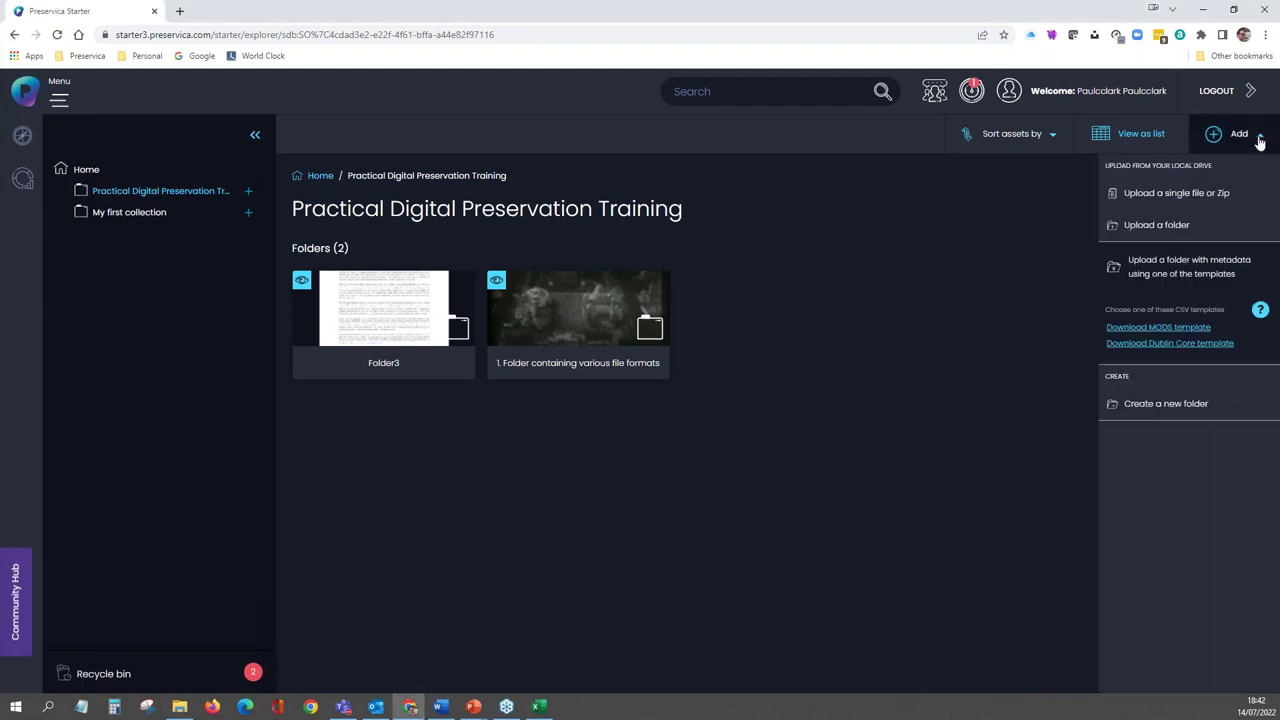
{"action": "left_click", "coordinate": [640, 496]}
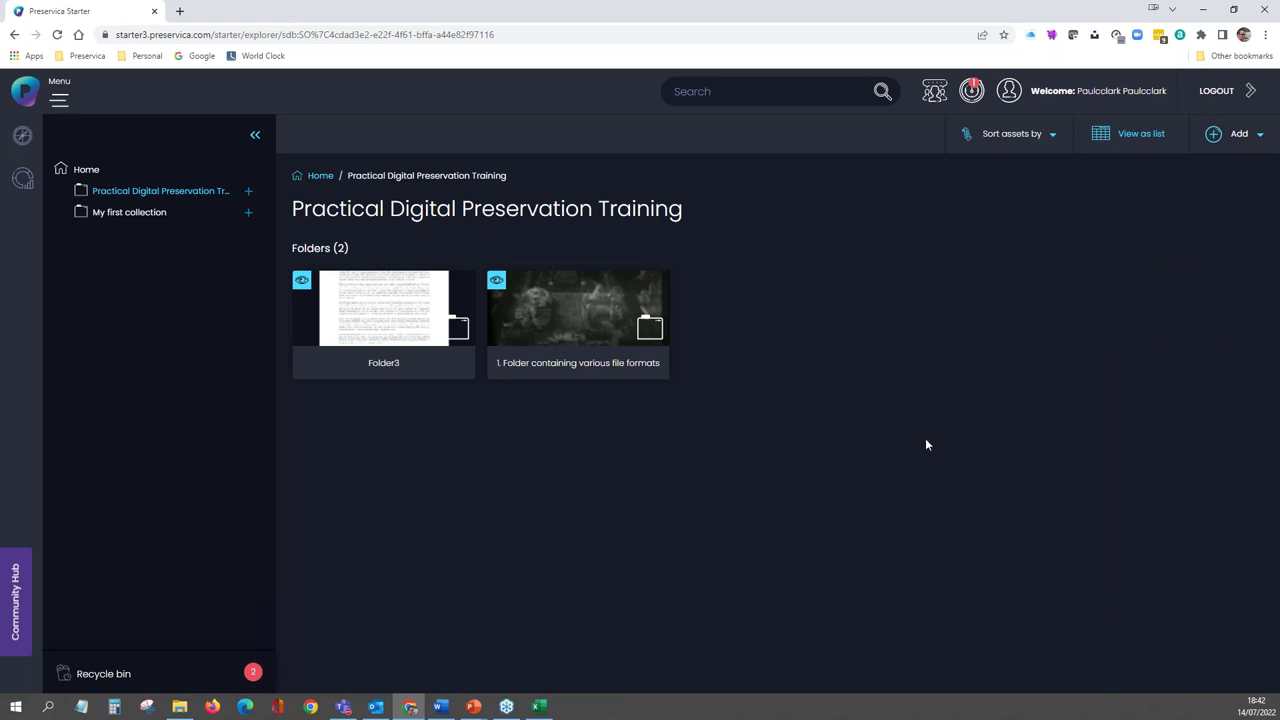
{"action": "left_click", "coordinate": [1259, 140]}
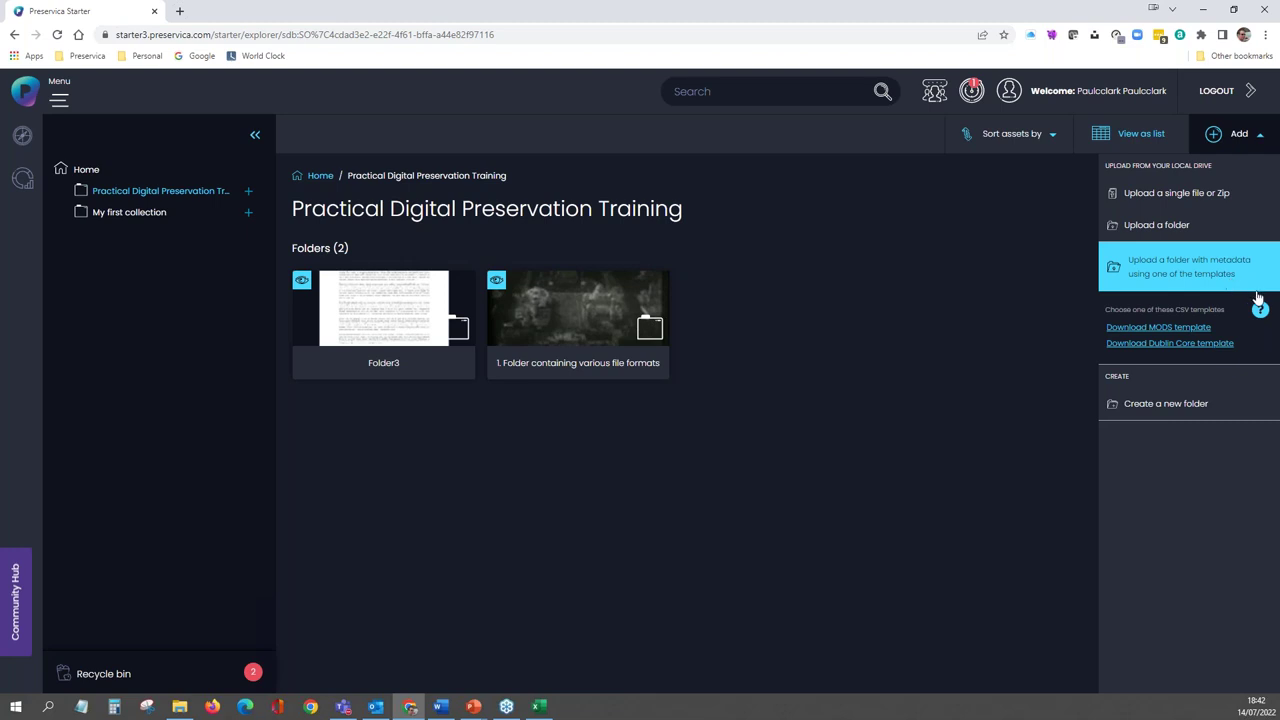
{"action": "mouse_move", "coordinate": [1260, 309]}
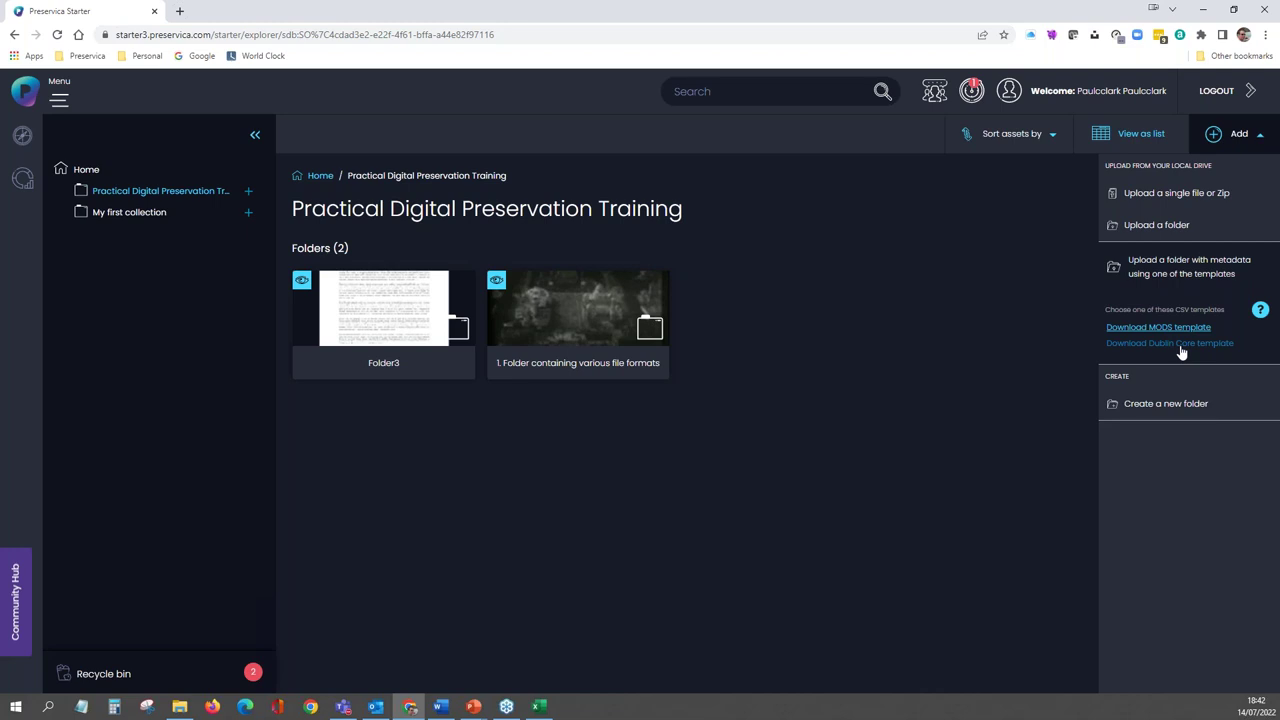
{"action": "left_click", "coordinate": [1181, 345]}
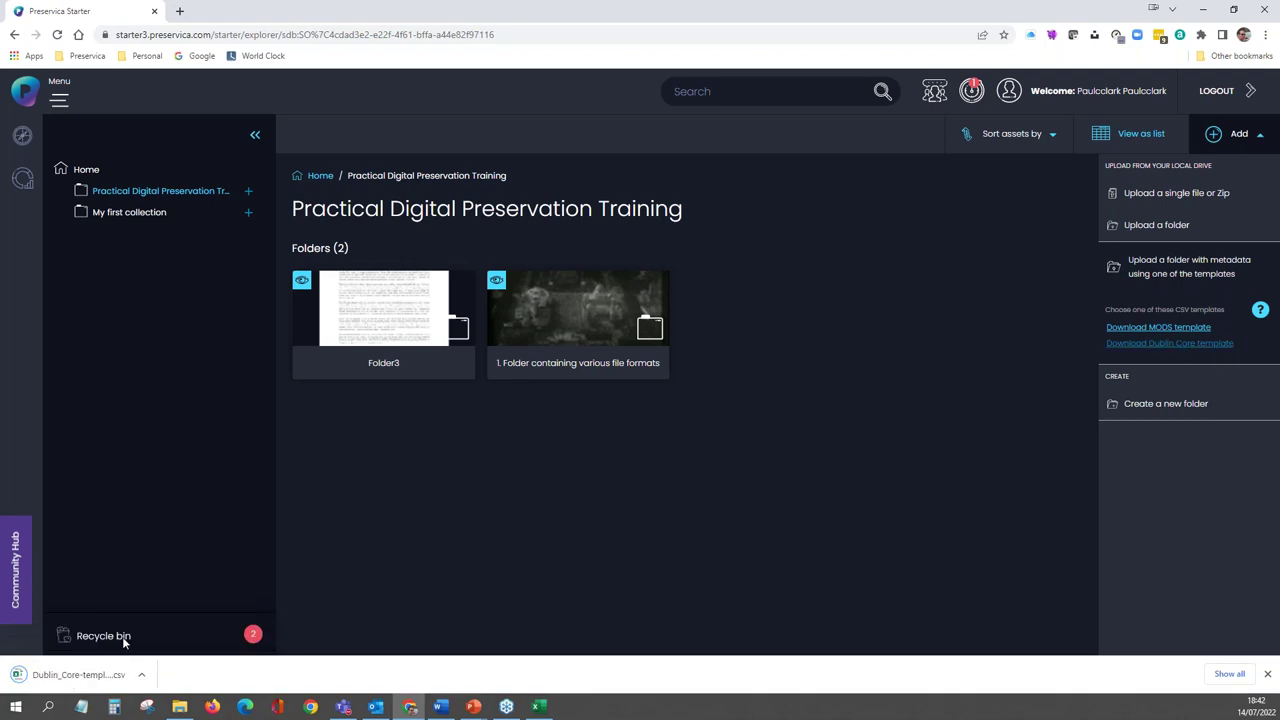
- Copy the downloaded Dublin_Core-template.csv from the Downloads folder
{"action": "left_click", "coordinate": [142, 676]}
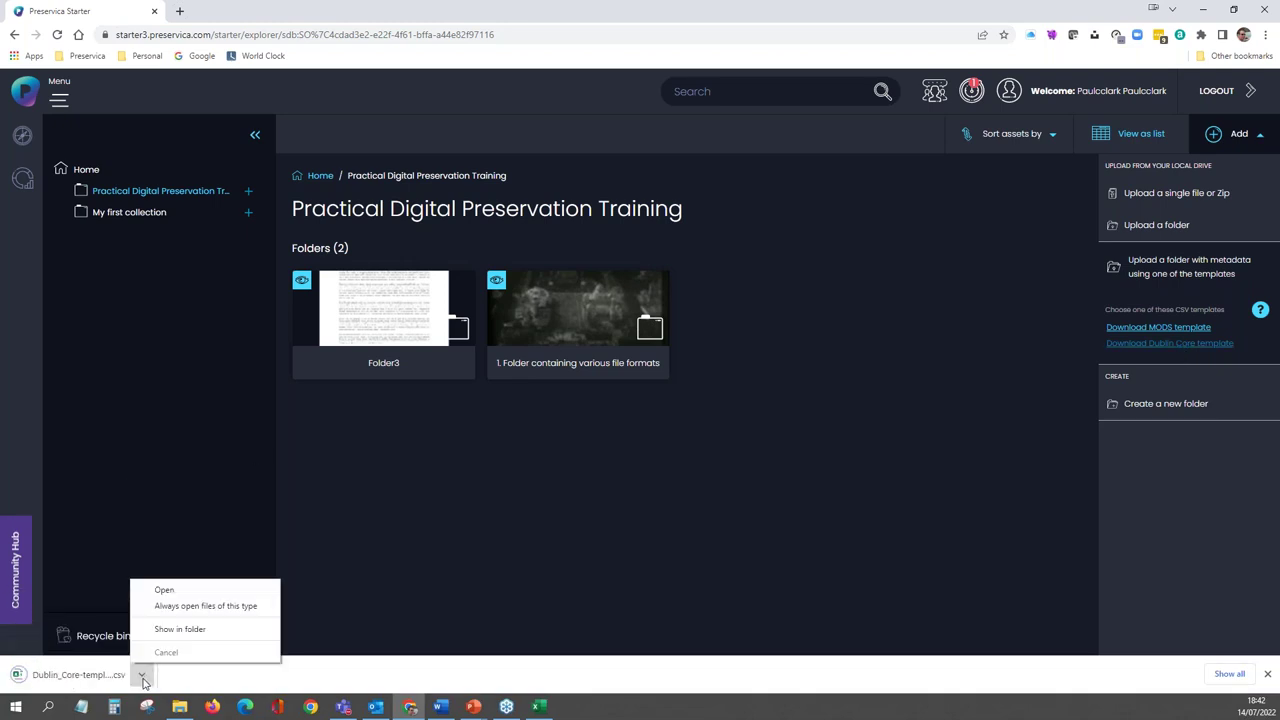
{"action": "left_click", "coordinate": [172, 630]}
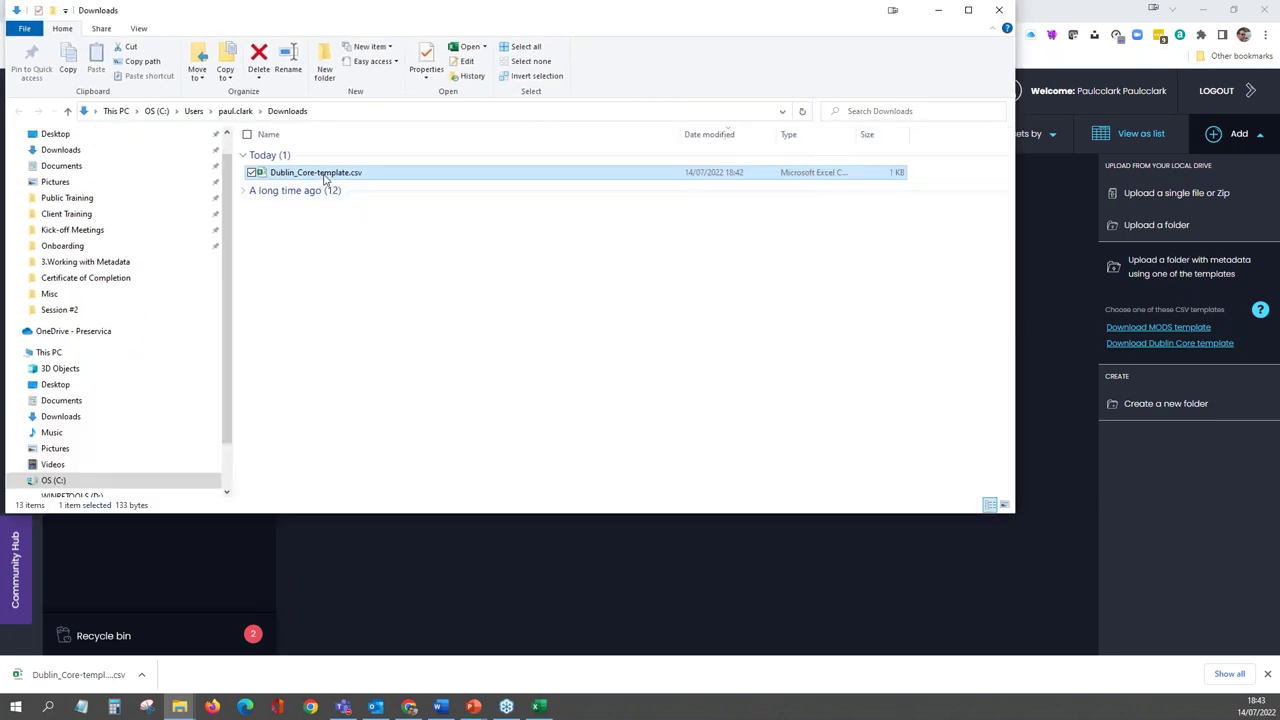
{"action": "right_click", "coordinate": [324, 178]}
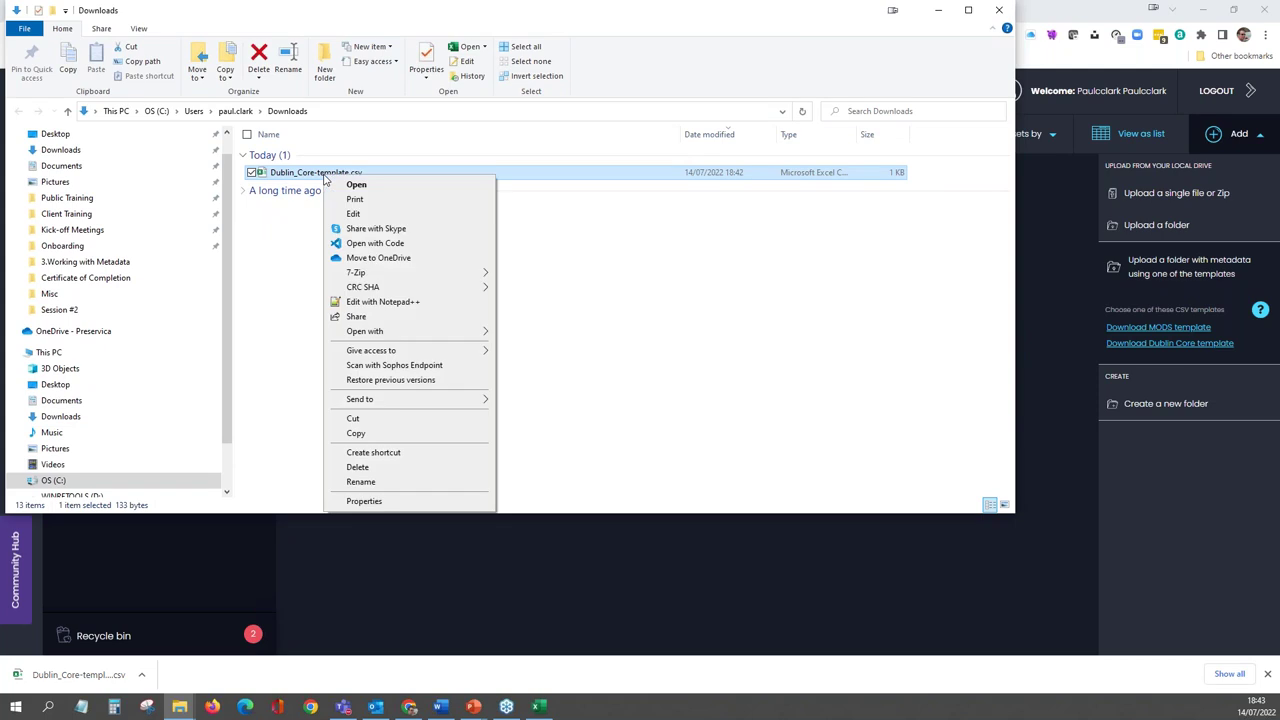
{"action": "left_click", "coordinate": [372, 433]}
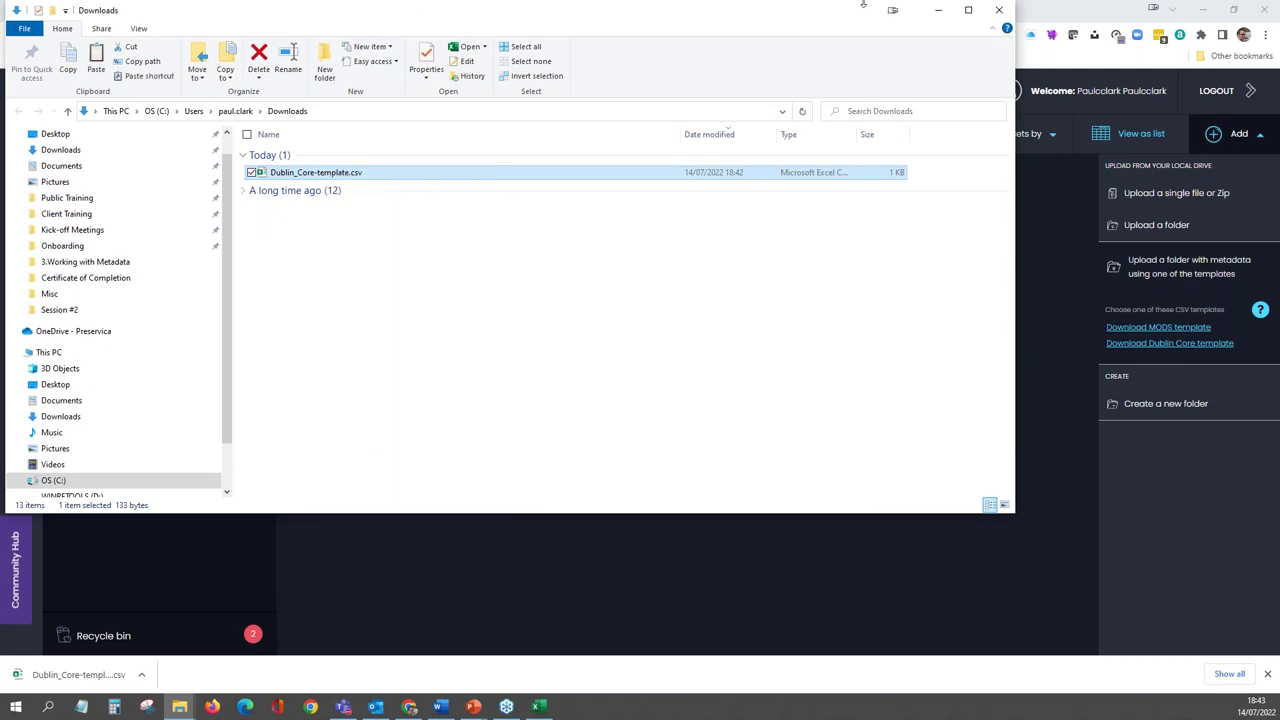
{"action": "left_click", "coordinate": [933, 12]}
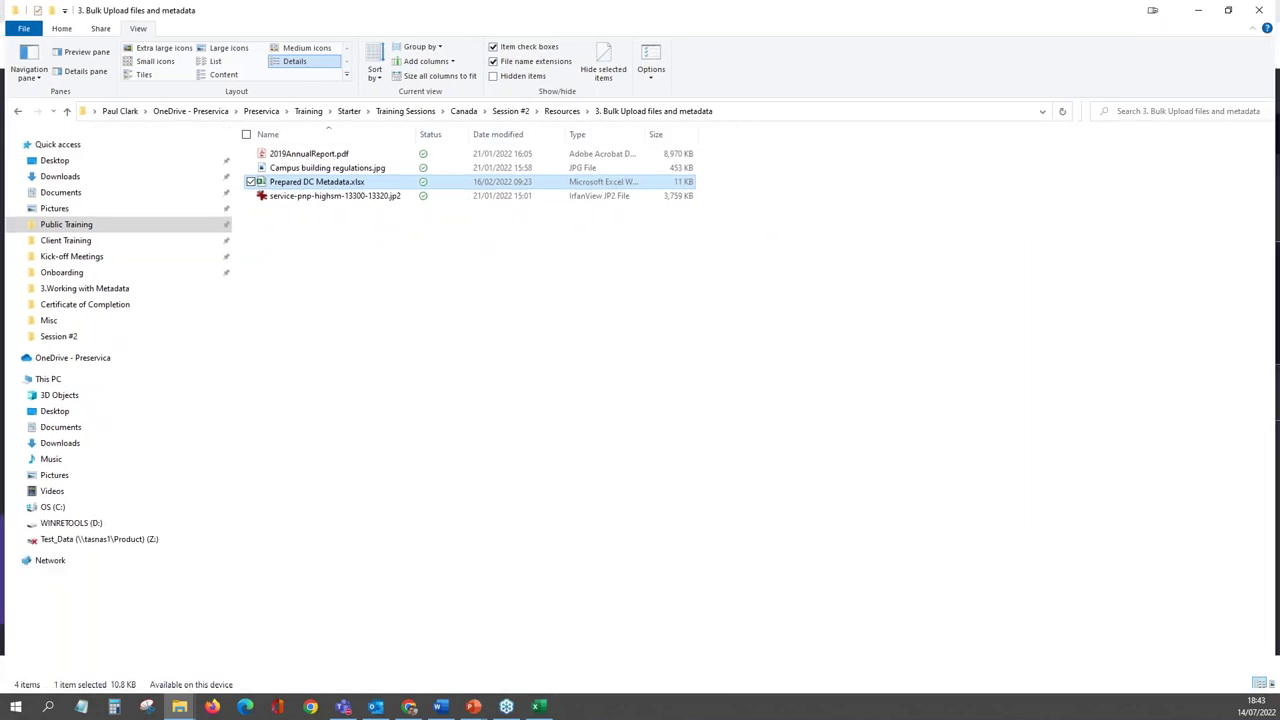
- Paste the template into the Bulk Upload folder, rename it 'BULK DC Metadata' and open it
{"action": "right_click", "coordinate": [331, 251]}
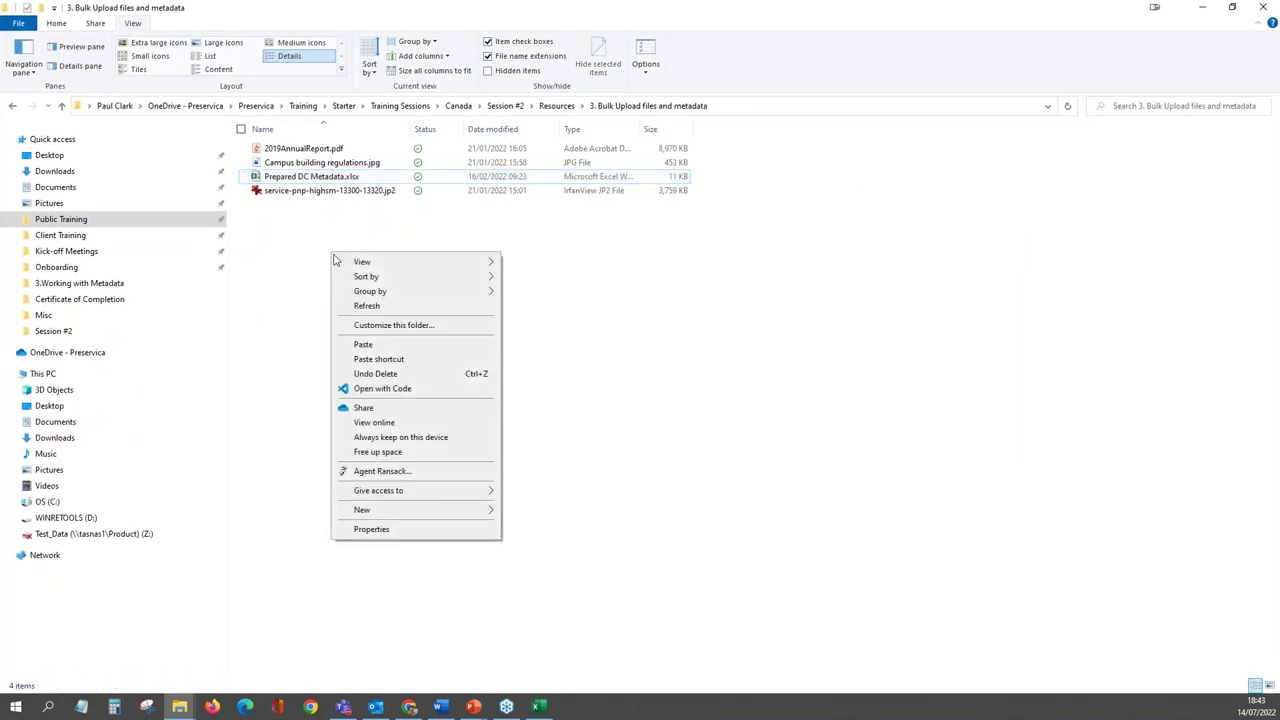
{"action": "left_click", "coordinate": [365, 345]}
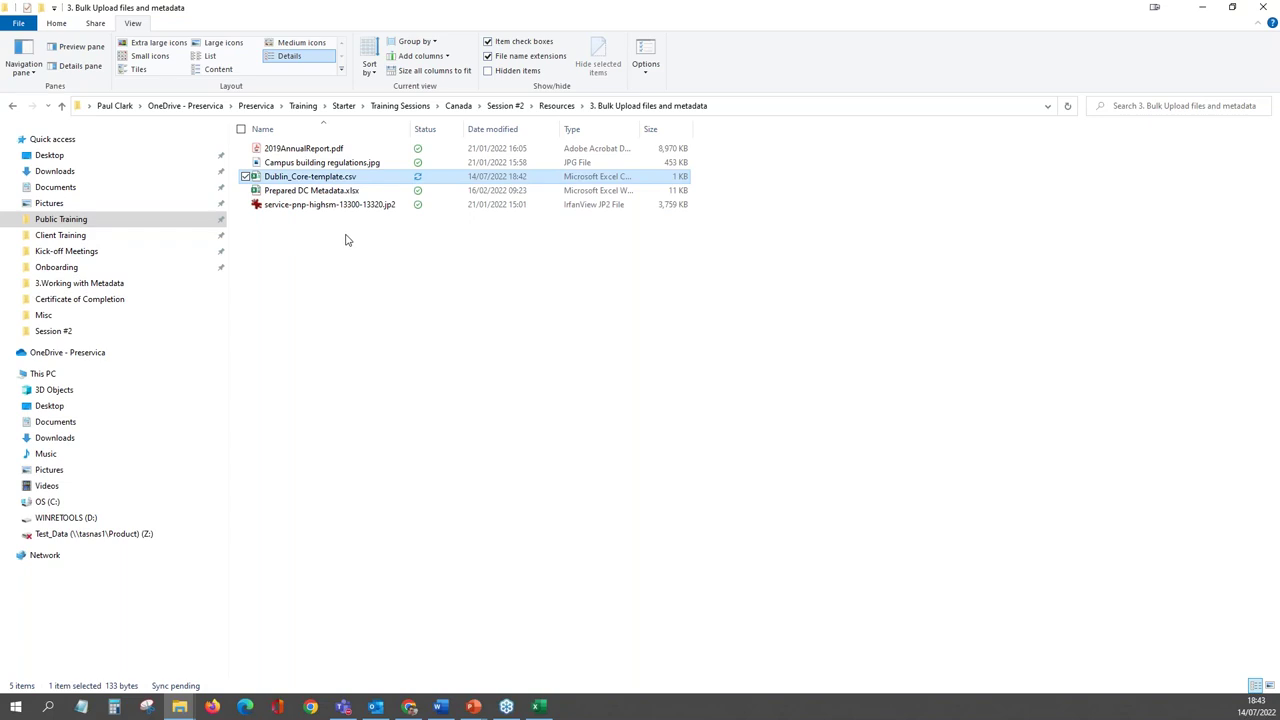
{"action": "right_click", "coordinate": [321, 176]}
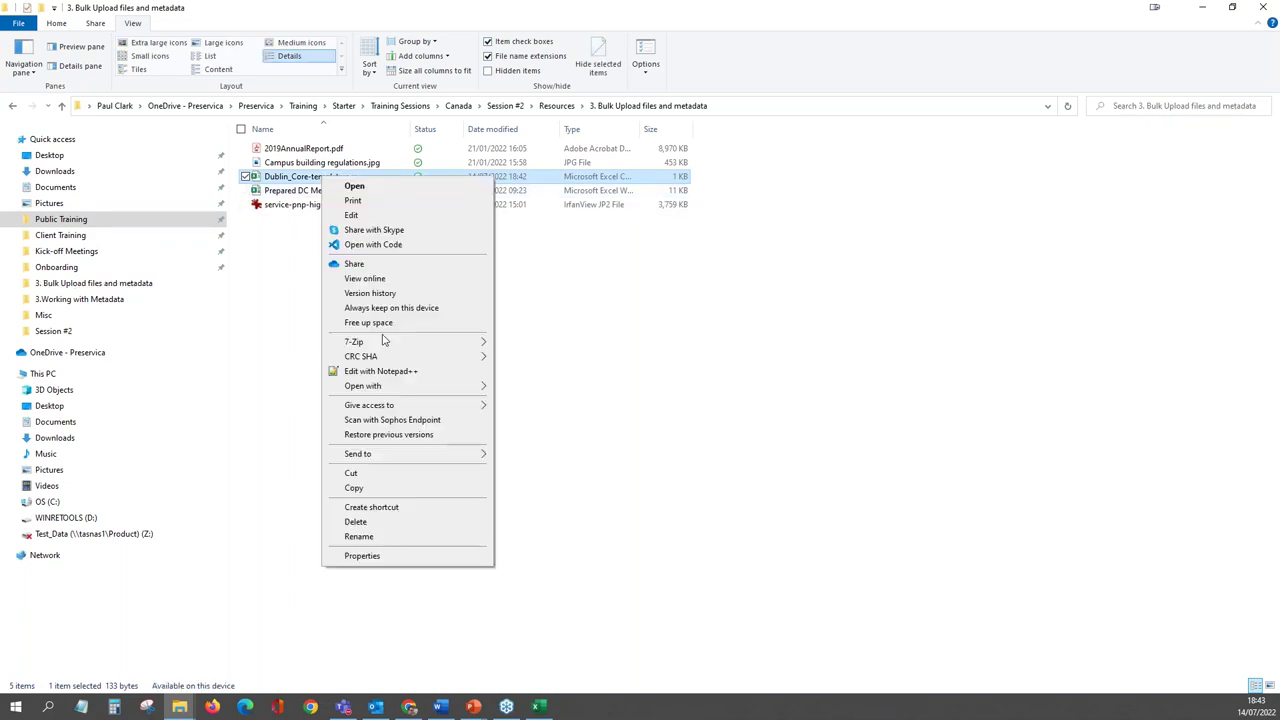
{"action": "left_click", "coordinate": [370, 536]}
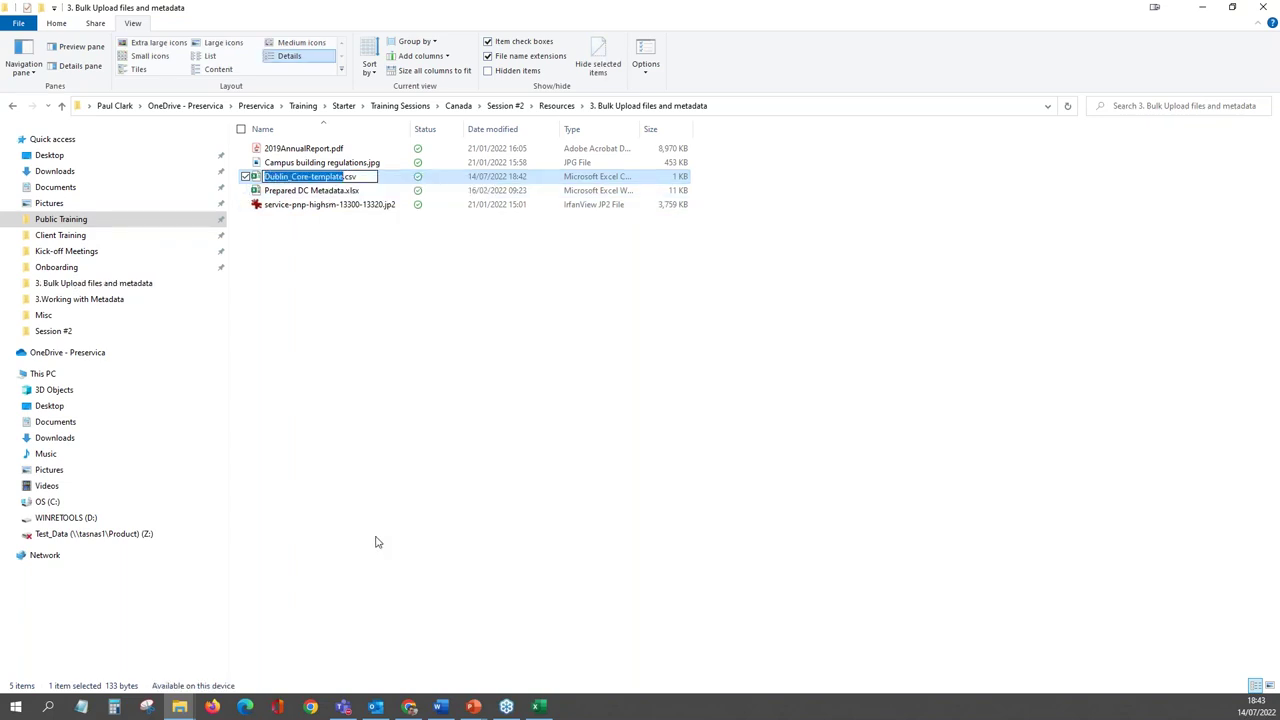
{"action": "type", "text": "BULK DC"}
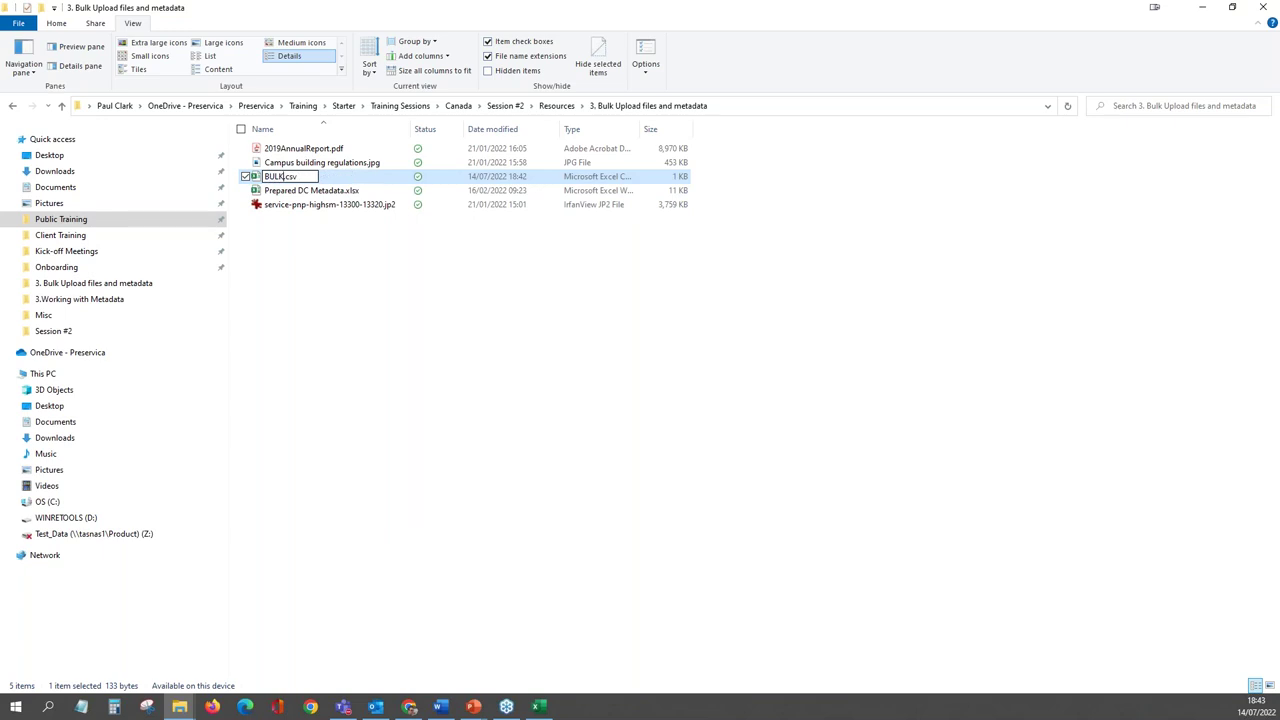
{"action": "type", "text": " Metadata"}
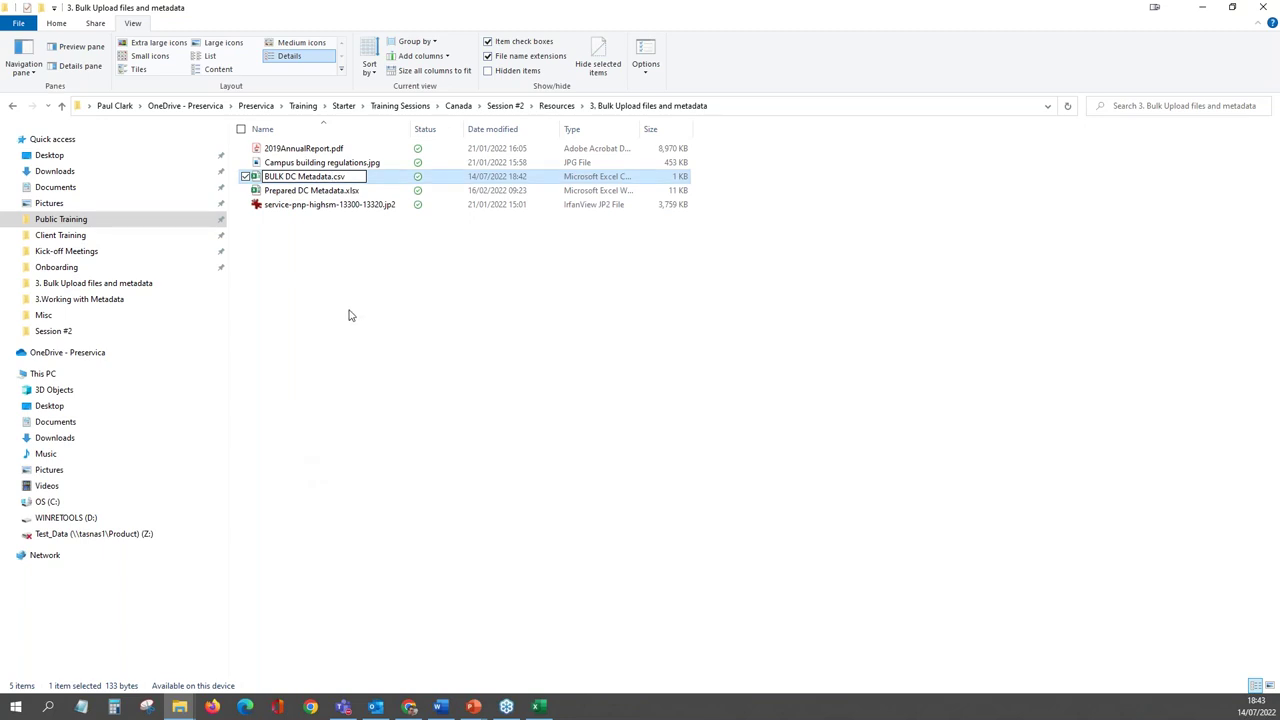
{"action": "key", "text": "Return"}
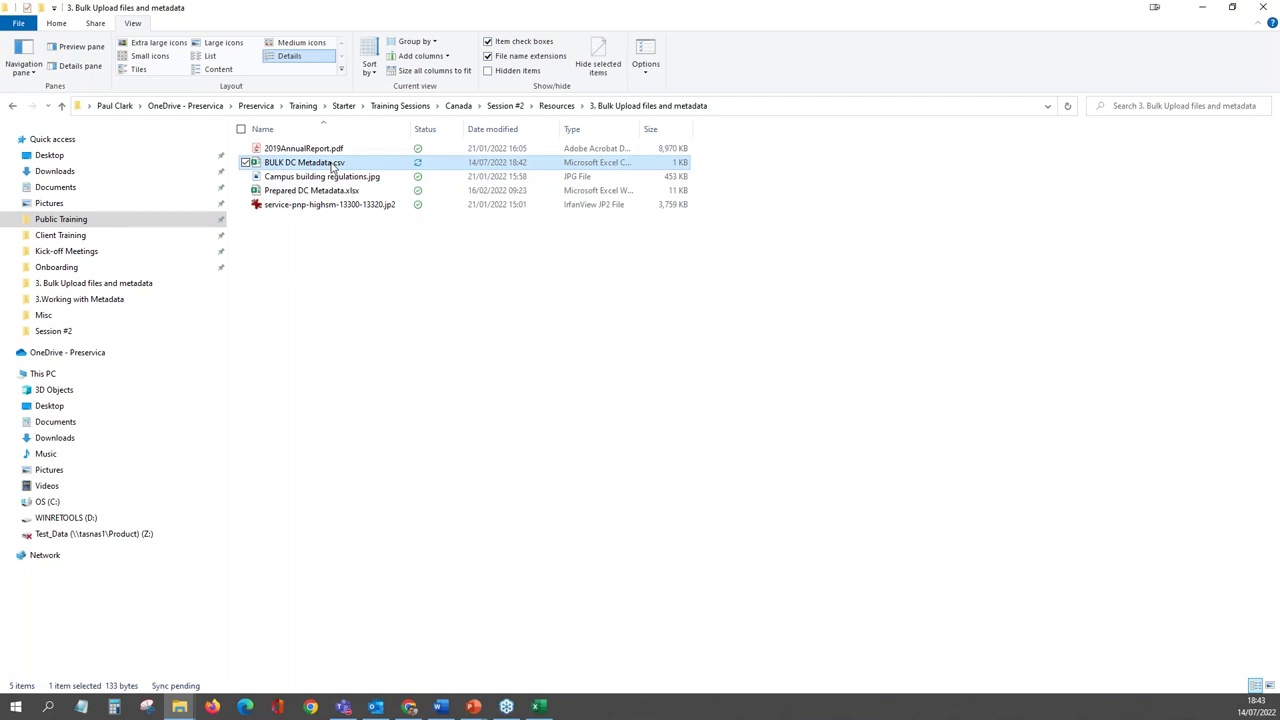
{"action": "double_click", "coordinate": [333, 167]}
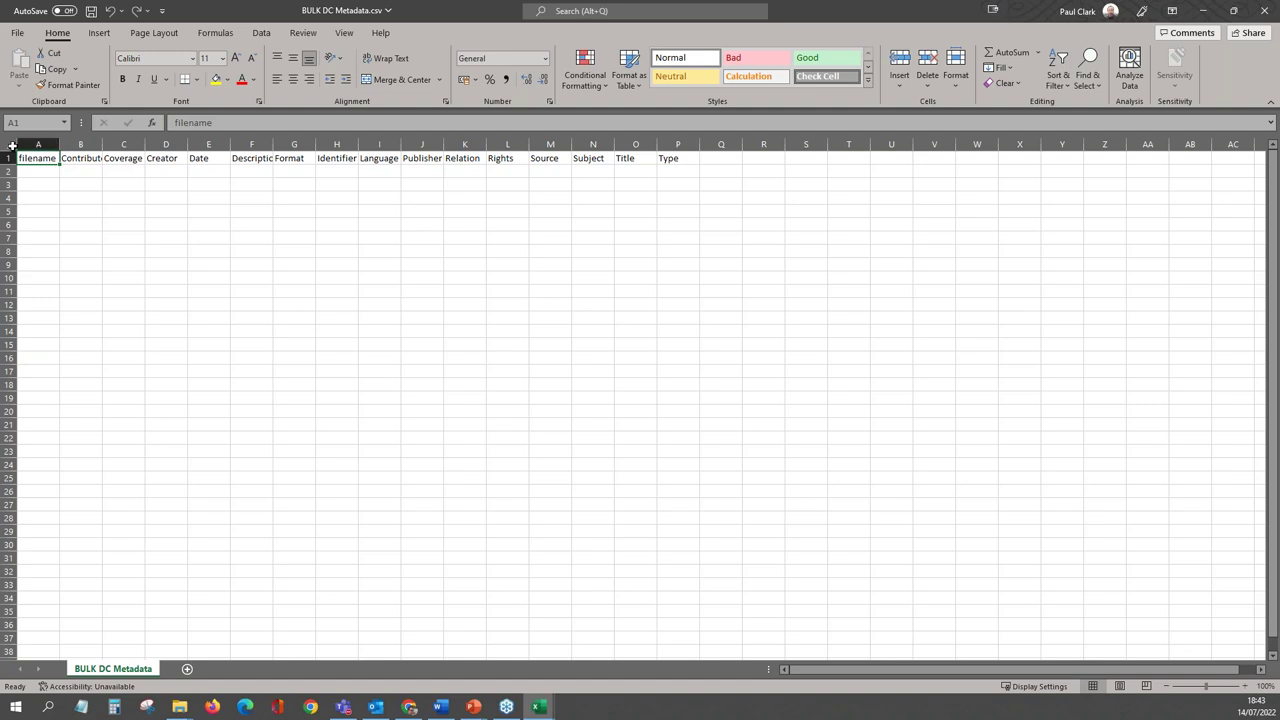
- AutoFit every column of BULK DC Metadata.csv to its header text
{"action": "left_click", "coordinate": [12, 146]}
{"action": "double_click", "coordinate": [58, 148]}
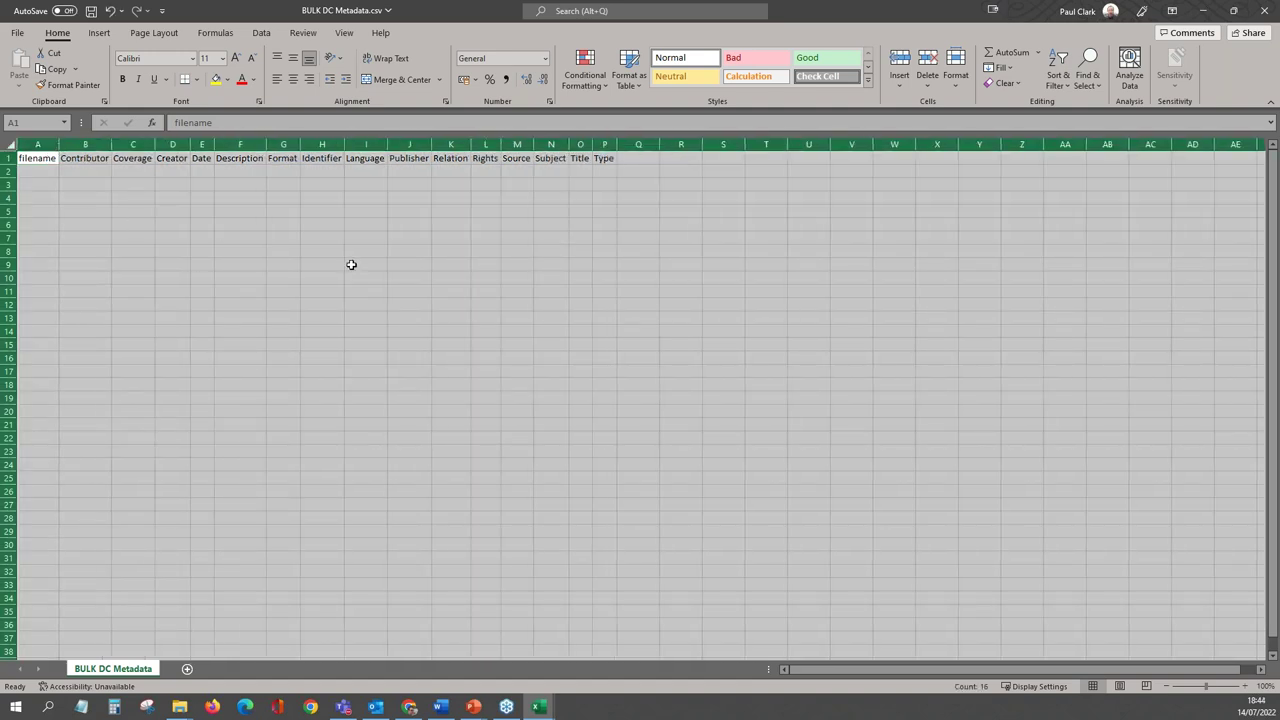
{"action": "left_click", "coordinate": [351, 264]}
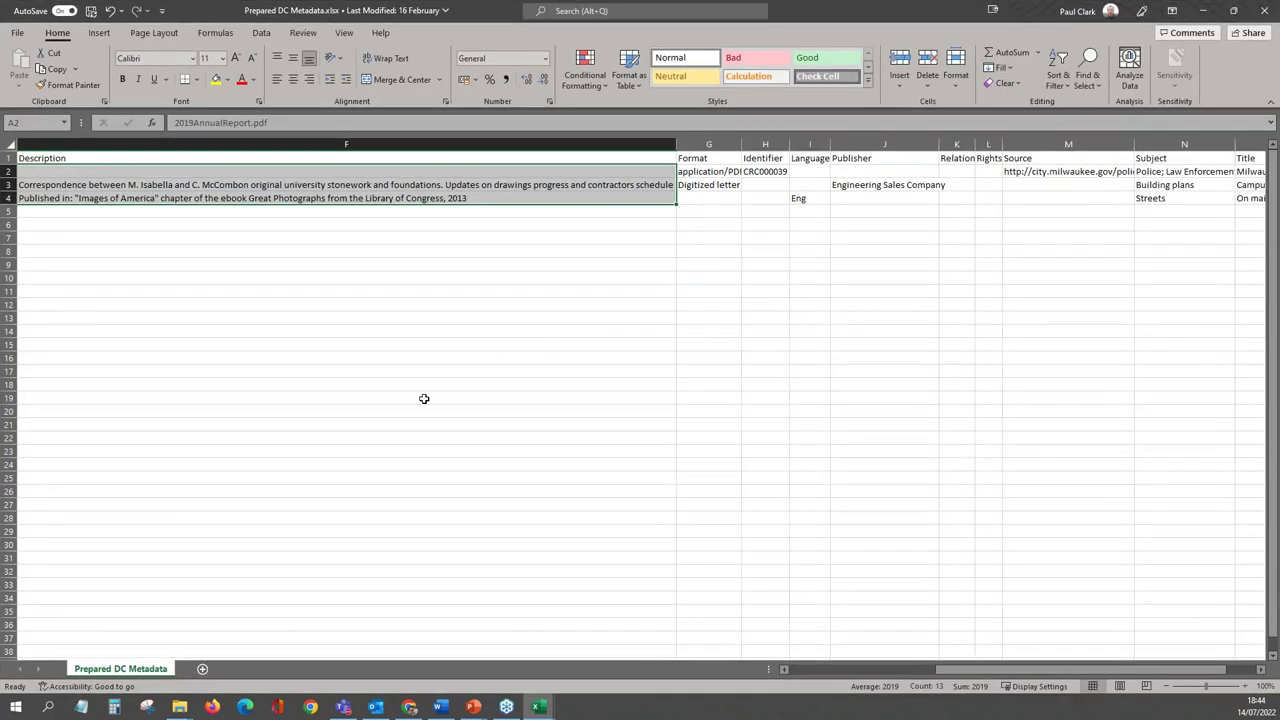
- Copy the three prepared metadata rows into BULK DC Metadata.csv starting at cell A2
{"action": "left_click", "coordinate": [802, 677]}
{"action": "left_click", "coordinate": [802, 677]}
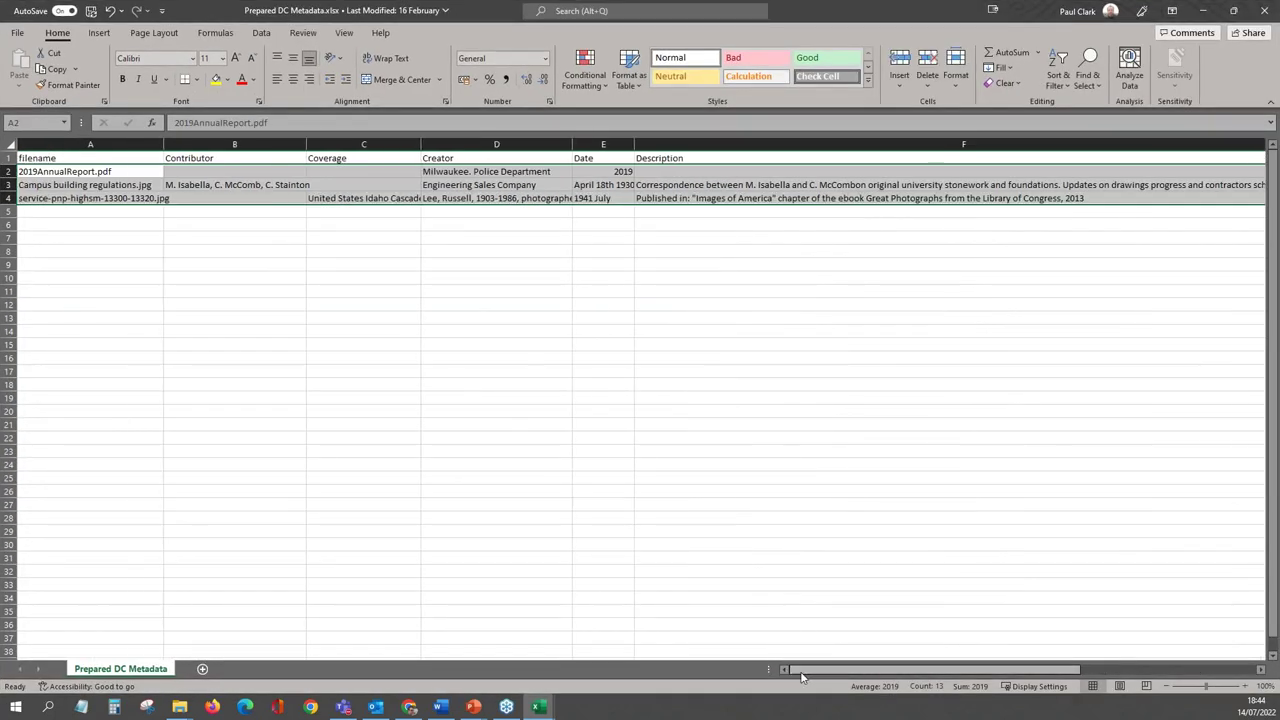
{"action": "left_click_drag", "start_coordinate": [262, 277], "coordinate": [262, 265]}
{"action": "left_click_drag", "start_coordinate": [115, 172], "coordinate": [789, 197]}
{"action": "key", "text": "ctrl+c"}
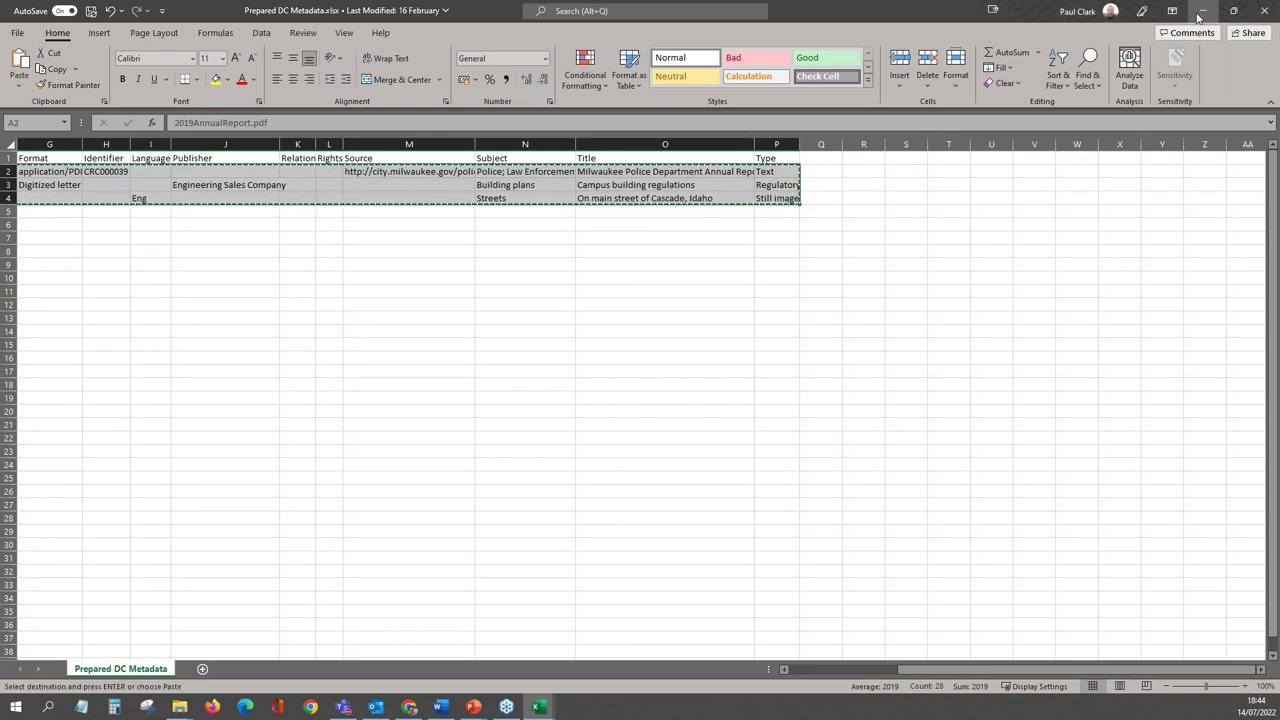
{"action": "left_click", "coordinate": [1201, 12]}
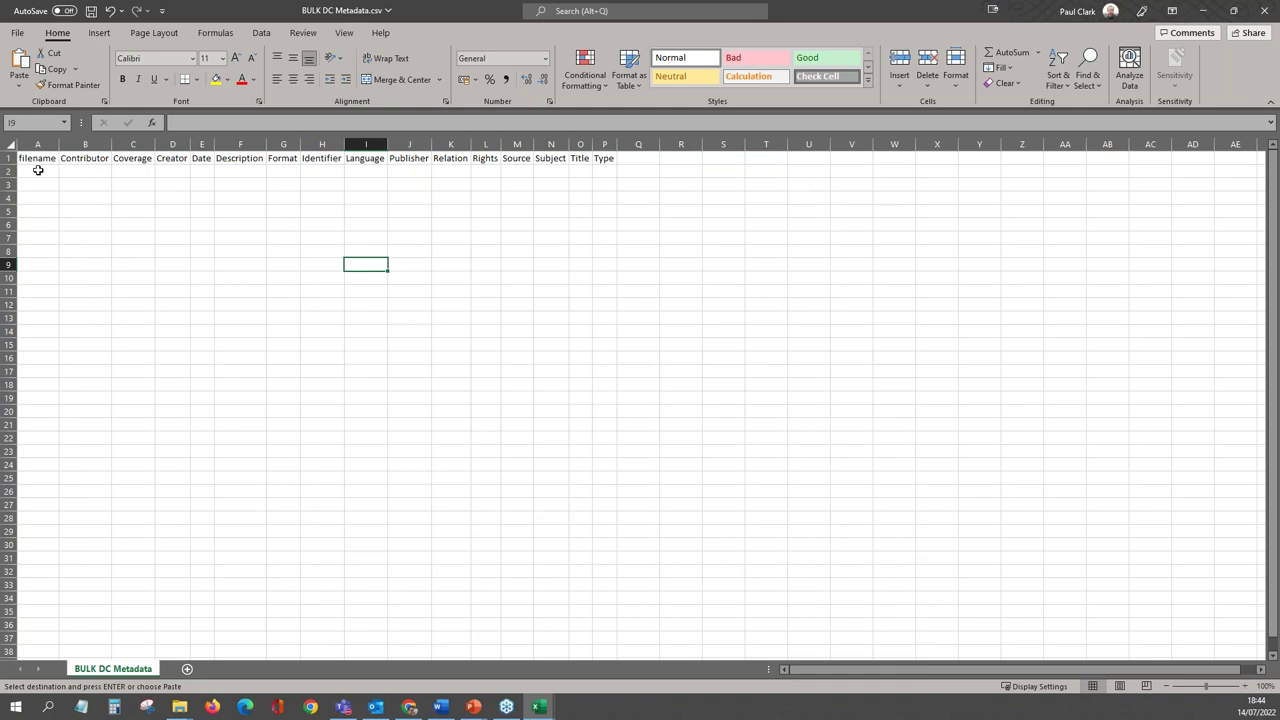
{"action": "left_click", "coordinate": [38, 170]}
{"action": "key", "text": "ctrl+v"}
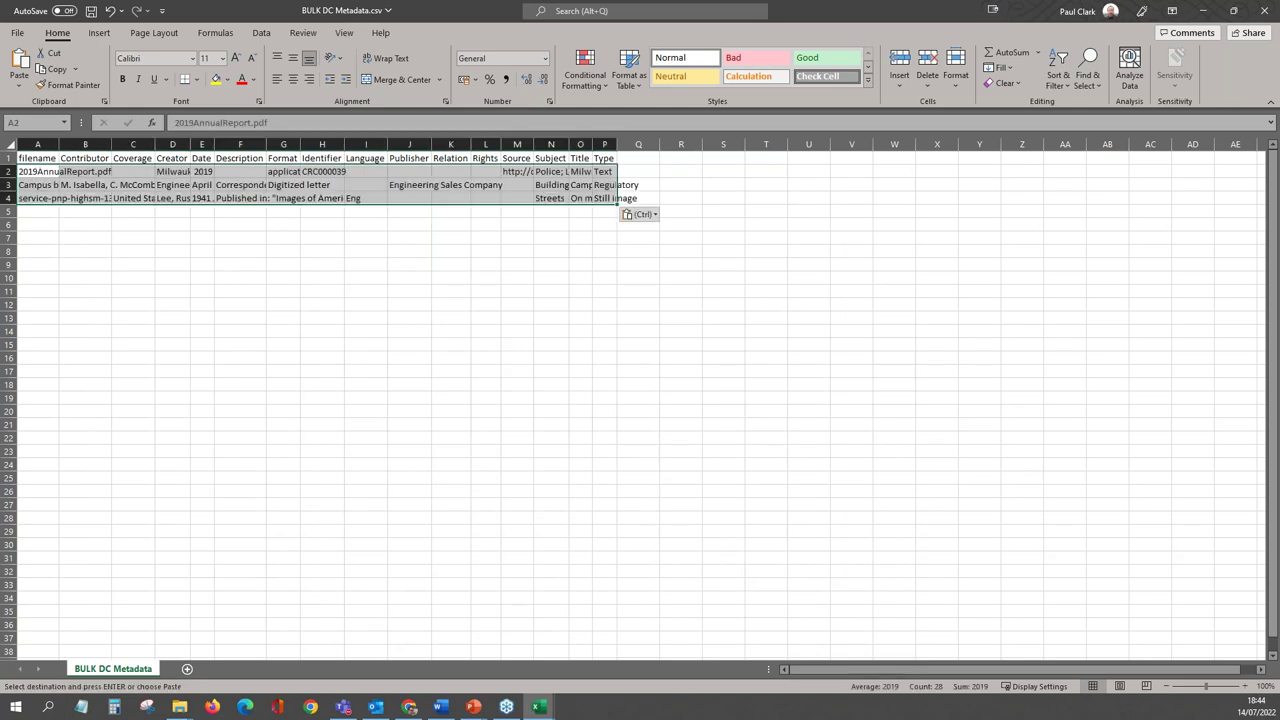
- AutoFit all columns to their contents, save BULK DC Metadata.csv and close it
{"action": "left_click", "coordinate": [10, 147]}
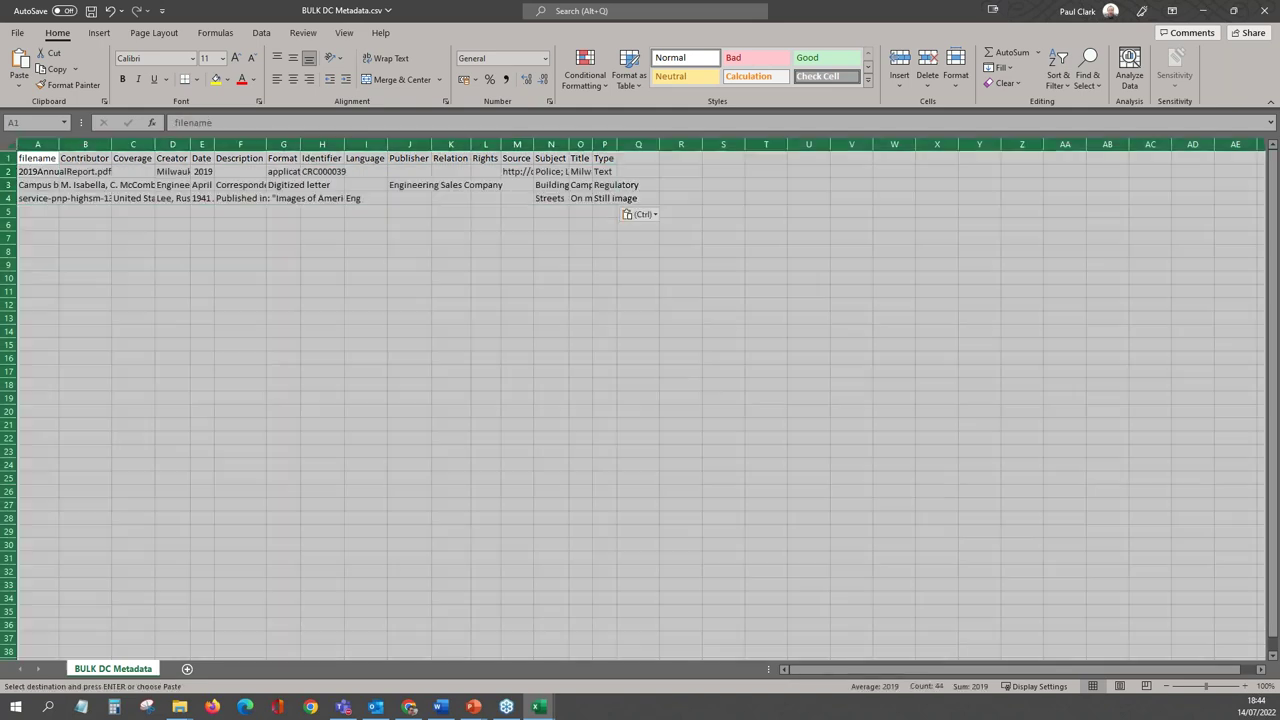
{"action": "double_click", "coordinate": [58, 147]}
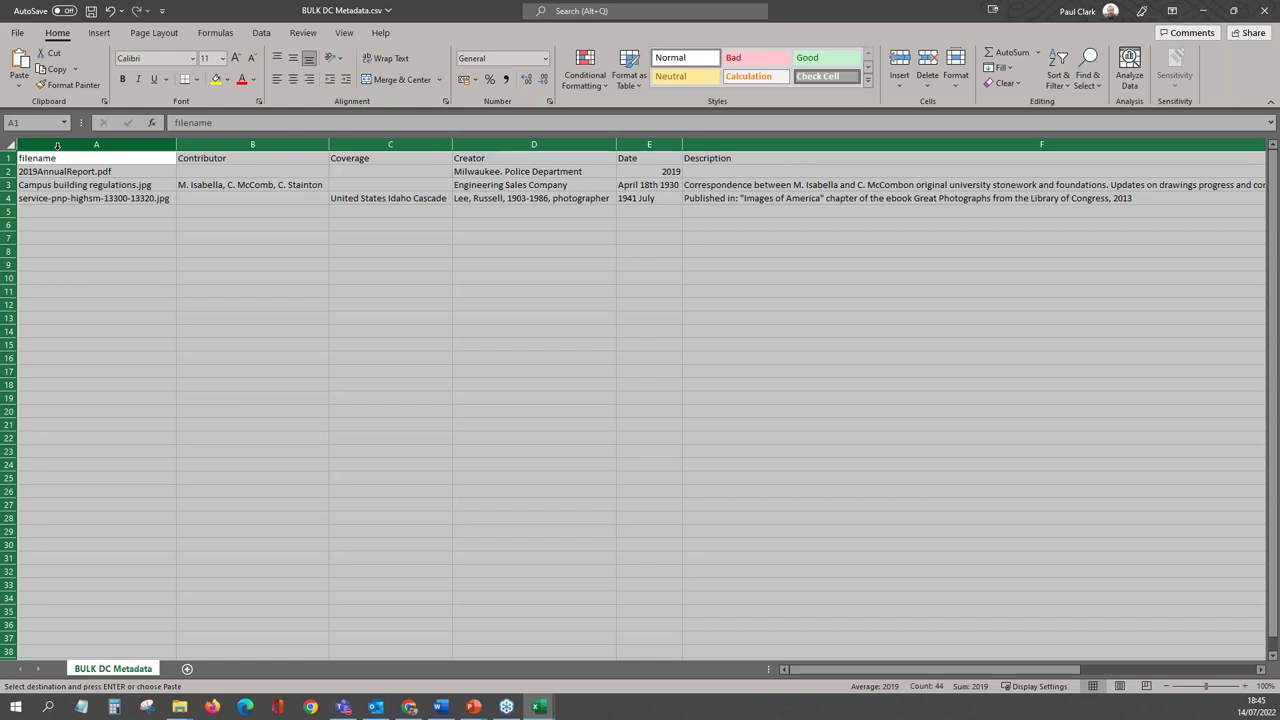
{"action": "left_click", "coordinate": [125, 240]}
{"action": "left_click_drag", "start_coordinate": [106, 173], "coordinate": [106, 199]}
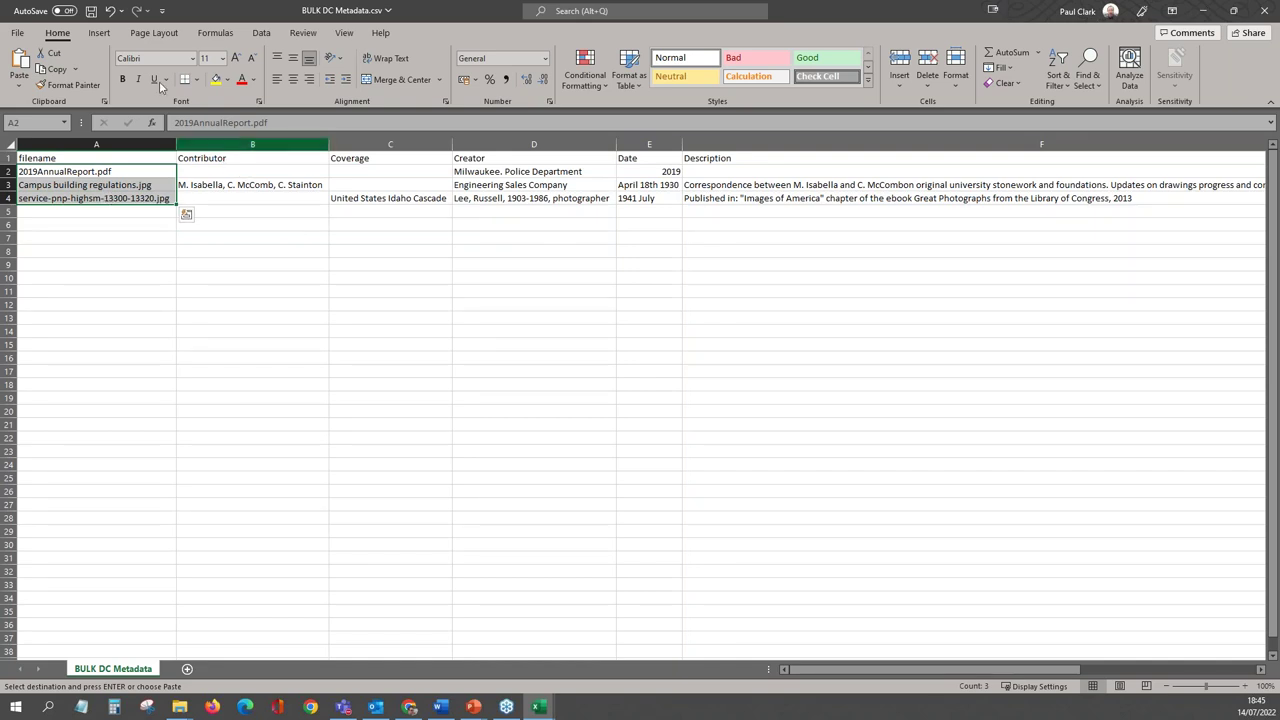
{"action": "left_click", "coordinate": [91, 11]}
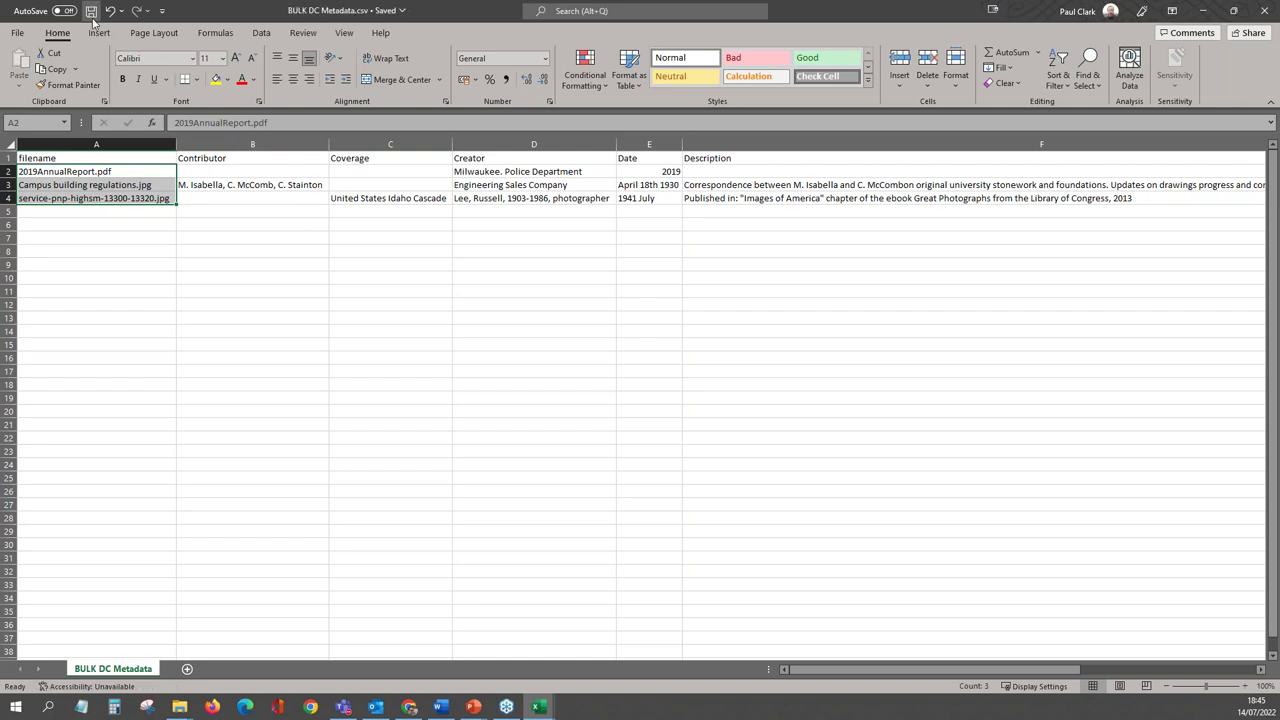
{"action": "left_click", "coordinate": [1263, 12]}
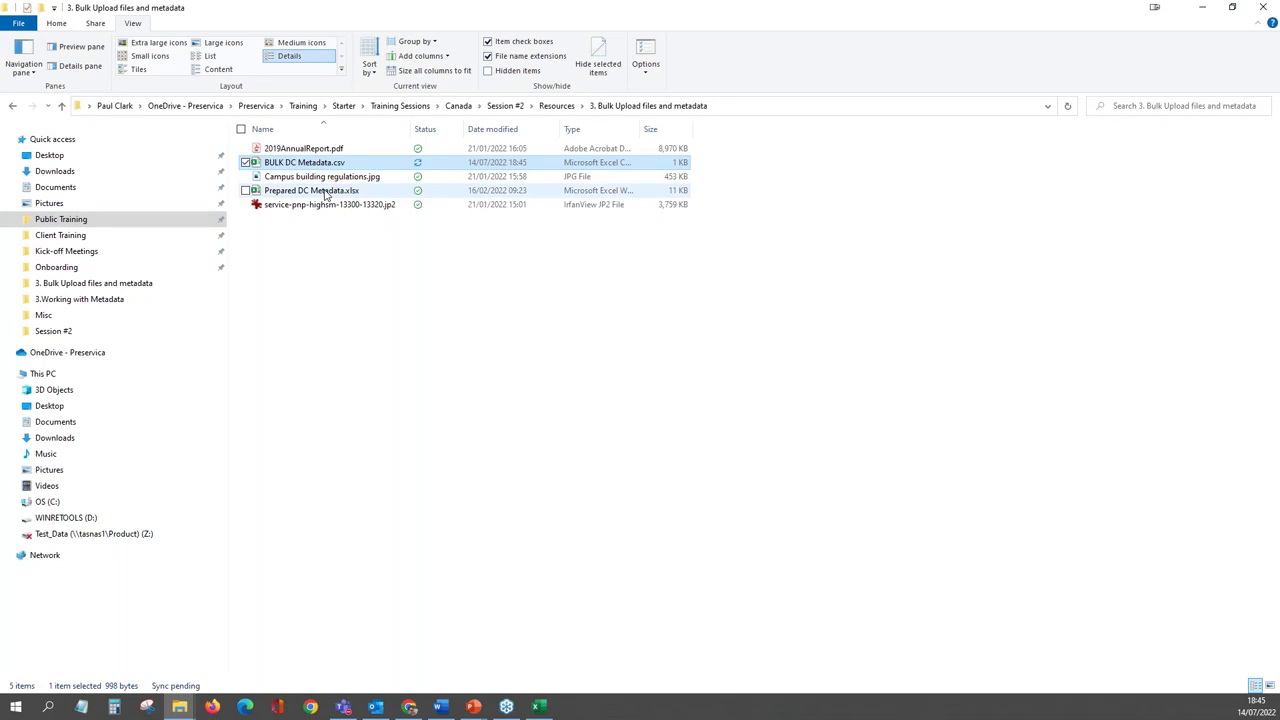
- Cut Prepared DC Metadata.xlsx and paste it into the Resources folder
{"action": "left_click", "coordinate": [325, 192]}
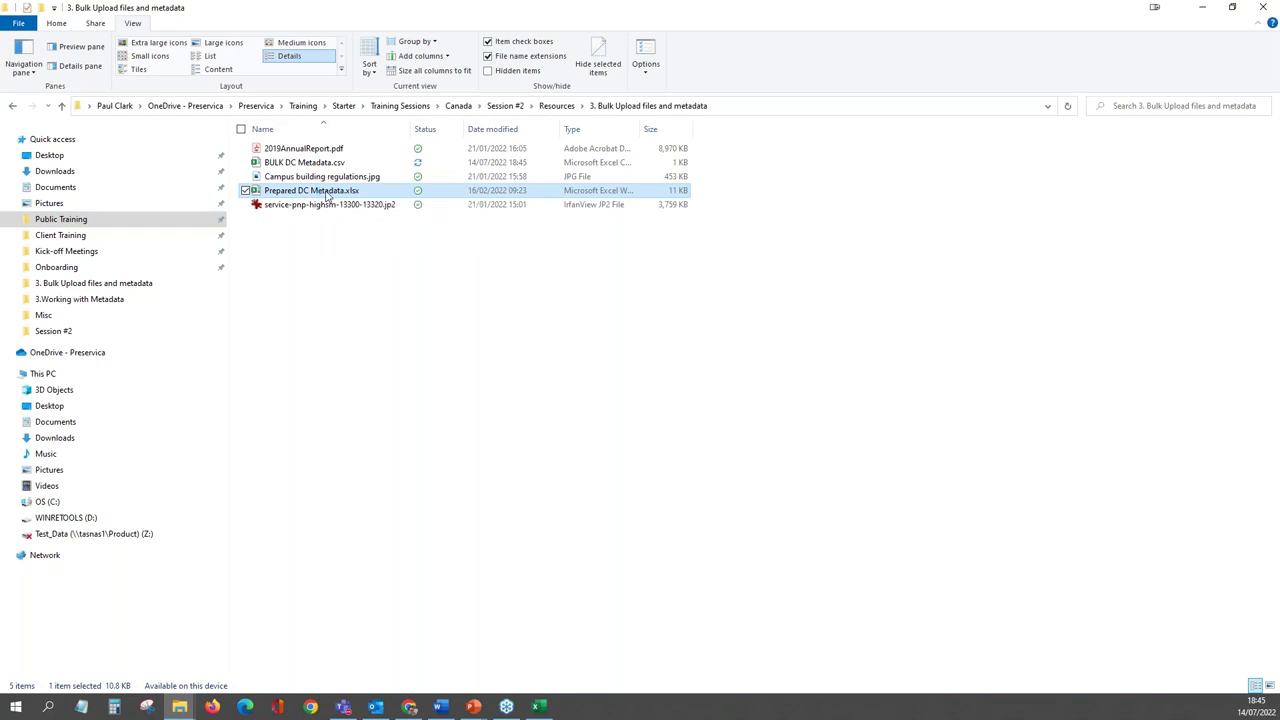
{"action": "right_click", "coordinate": [325, 191]}
{"action": "left_click", "coordinate": [390, 488]}
{"action": "left_click", "coordinate": [556, 105]}
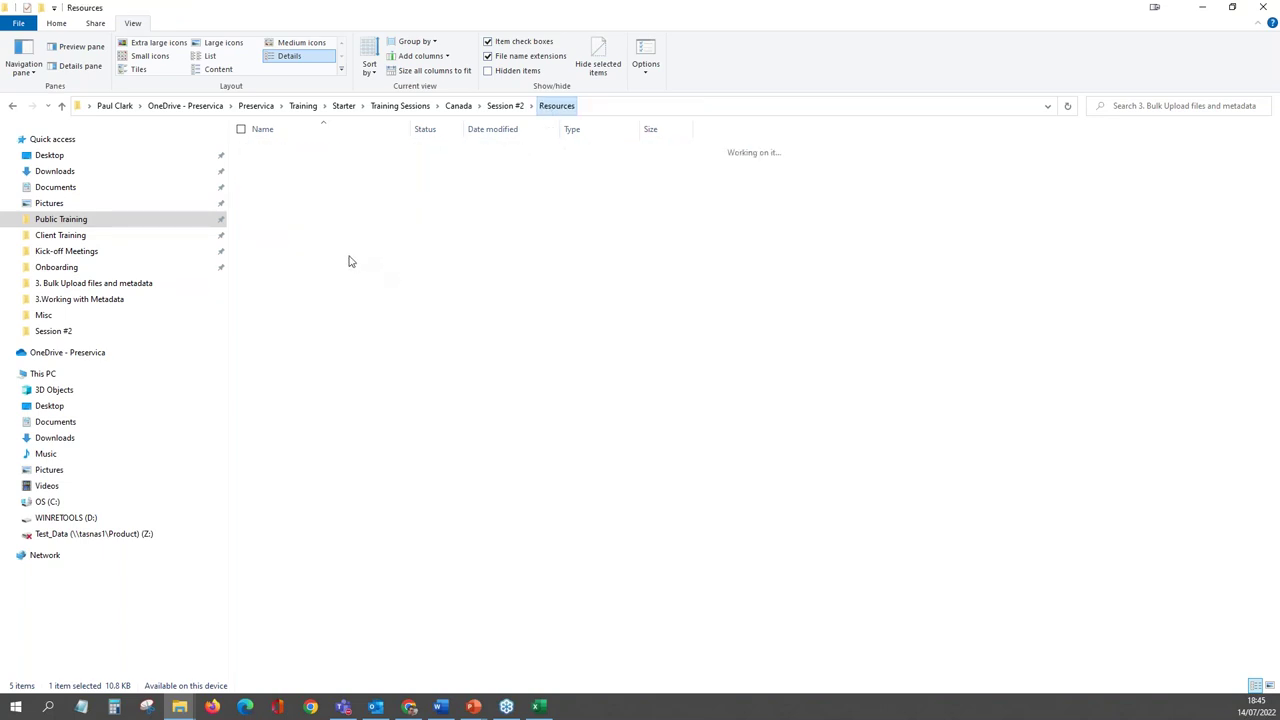
{"action": "right_click", "coordinate": [334, 285]}
{"action": "left_click", "coordinate": [385, 378]}
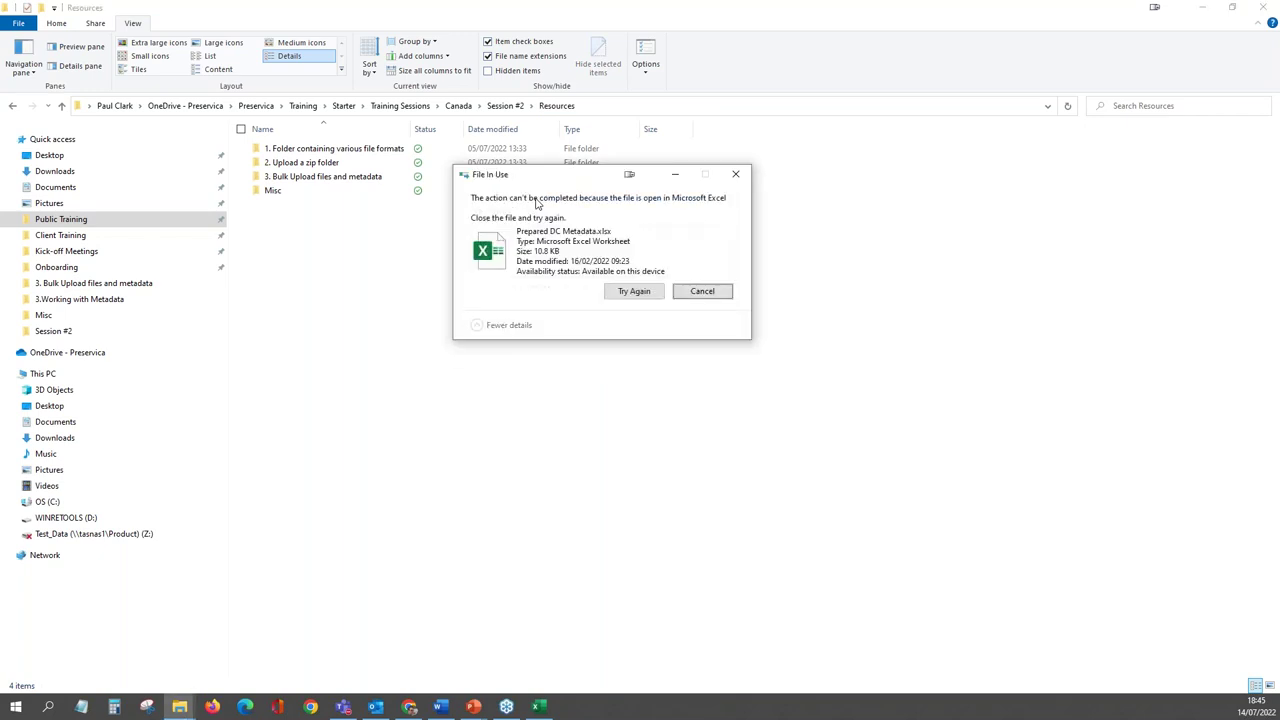
- Close the Prepared DC Metadata workbook to complete the move, then reopen the Bulk Upload folder
{"action": "left_click", "coordinate": [538, 706]}
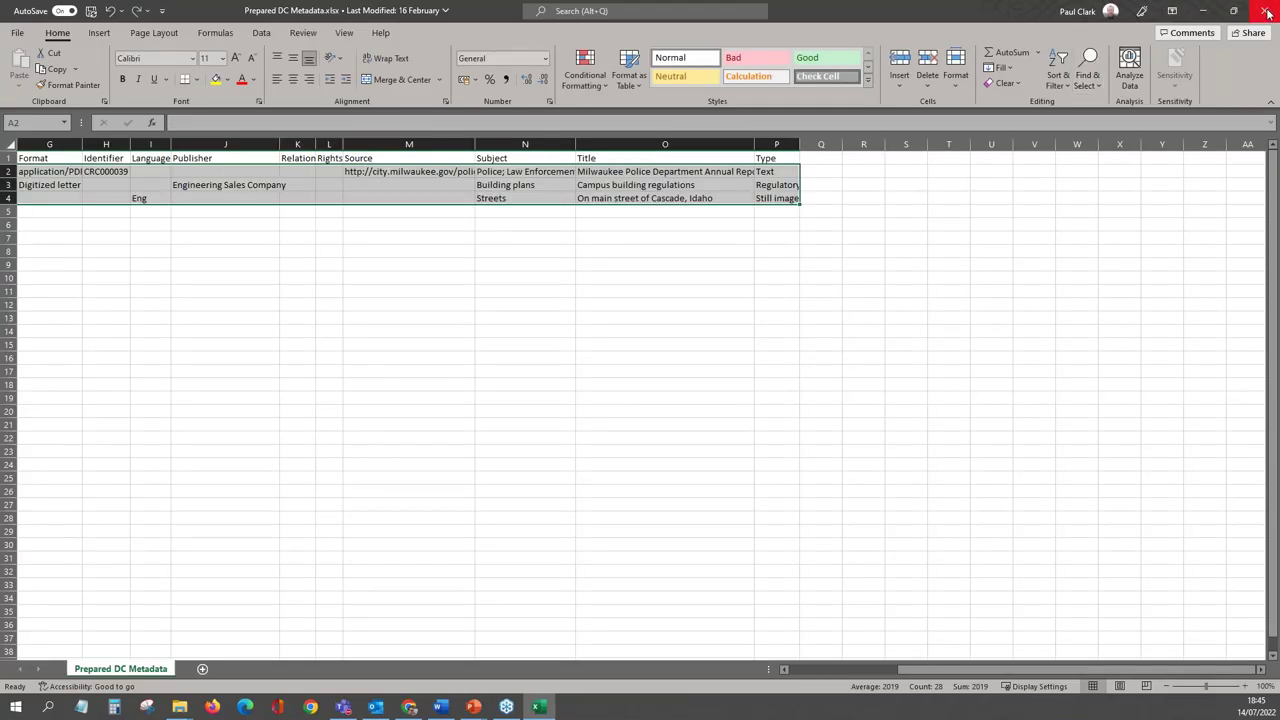
{"action": "left_click", "coordinate": [1268, 12]}
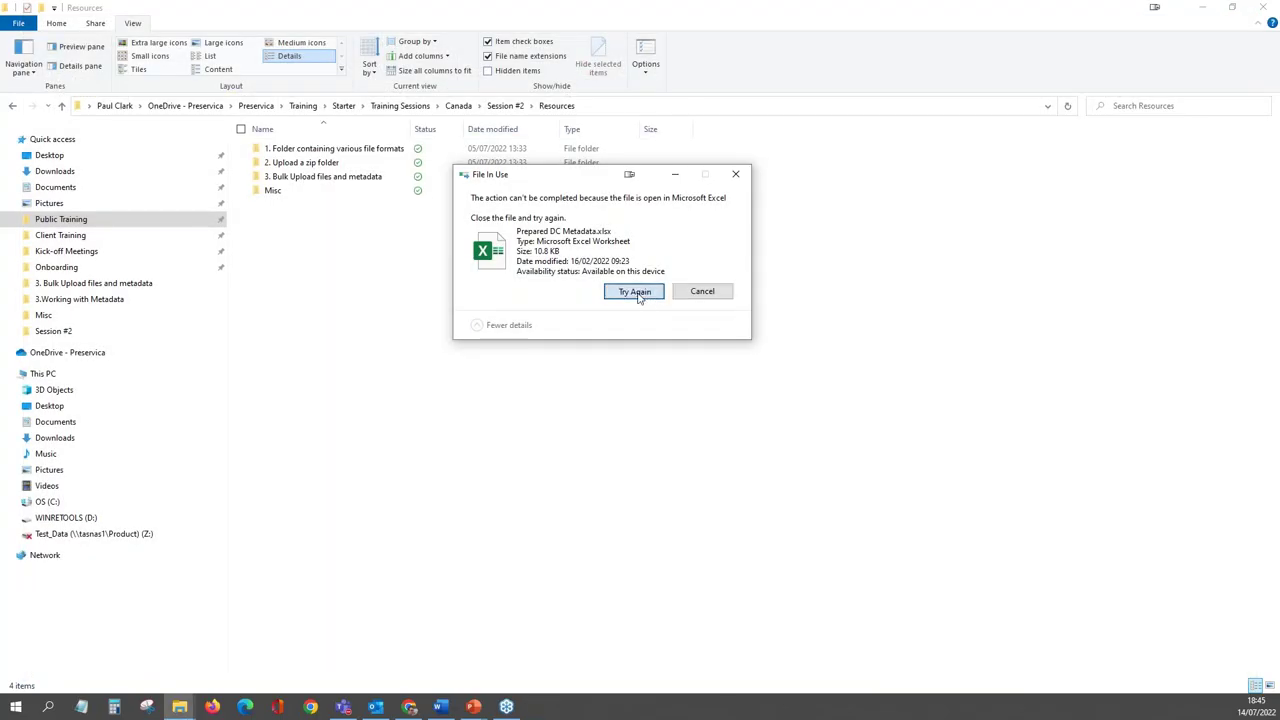
{"action": "left_click", "coordinate": [634, 291]}
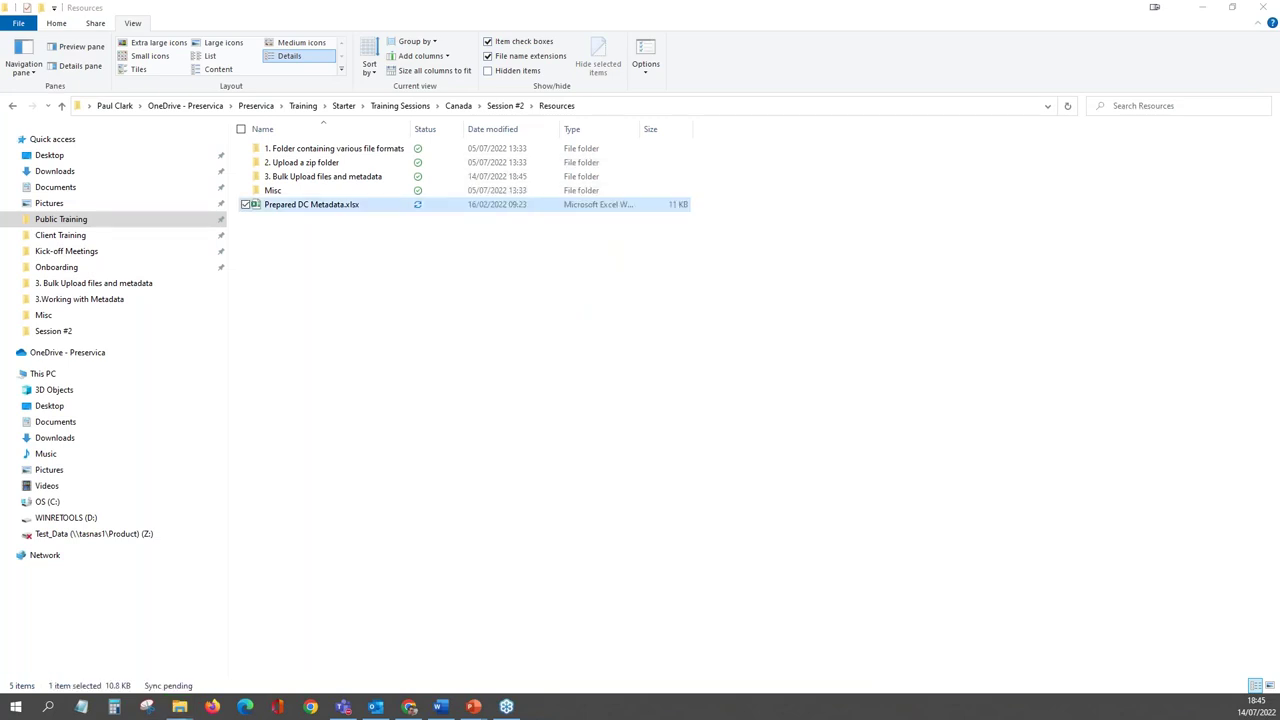
{"action": "left_click", "coordinate": [338, 177]}
{"action": "double_click", "coordinate": [338, 177]}
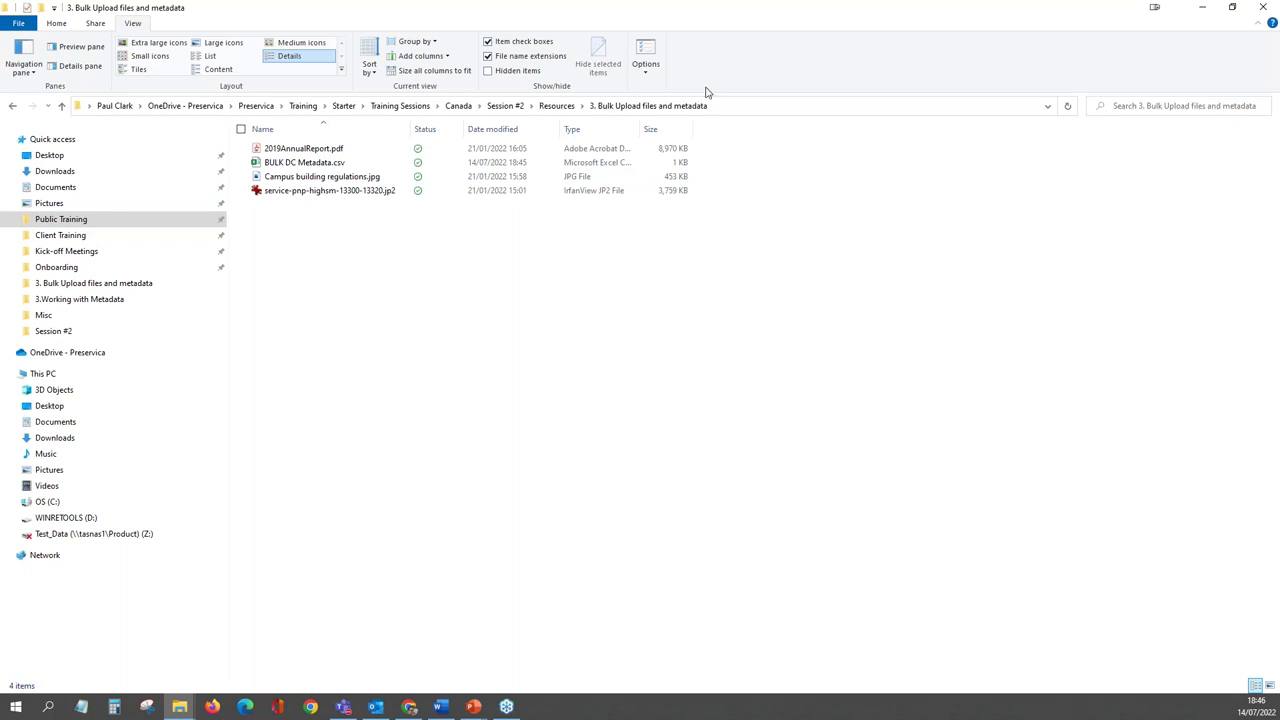
- Choose Resources > 3. Bulk Upload files and metadata as the folder to upload with metadata
{"action": "left_click_drag", "start_coordinate": [1040, 23], "coordinate": [0, 272]}
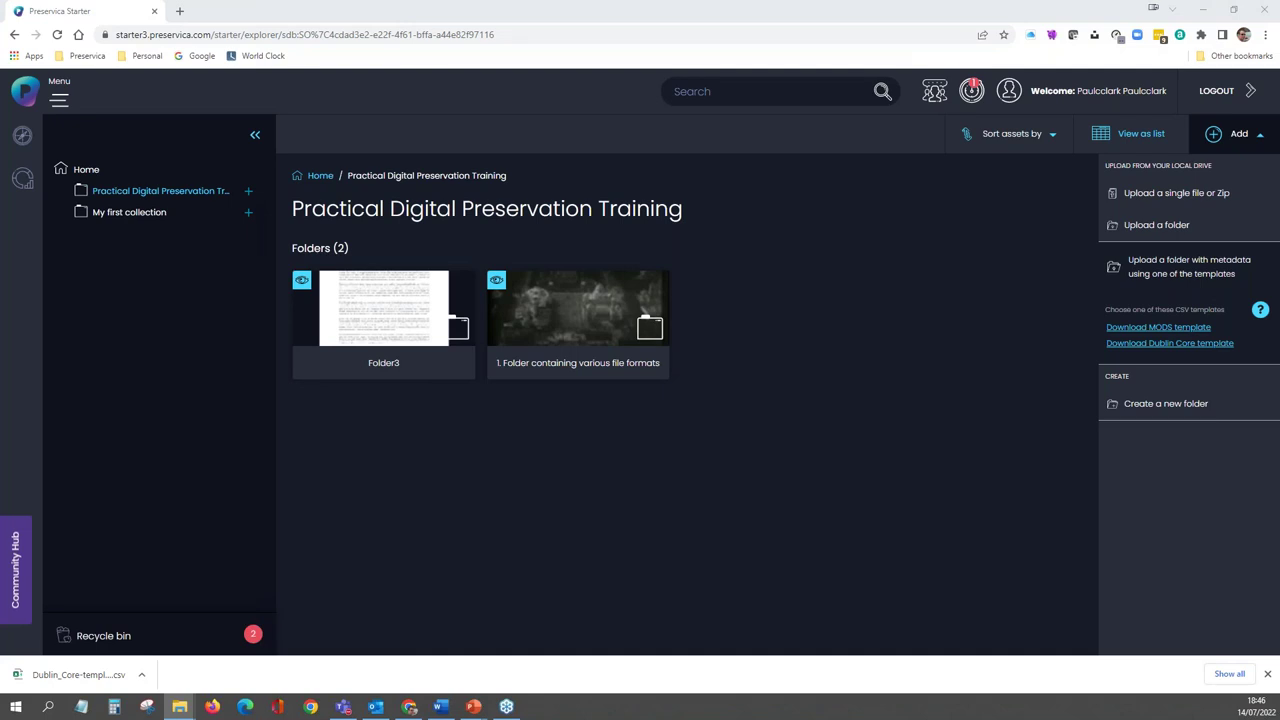
{"action": "left_click", "coordinate": [1167, 272]}
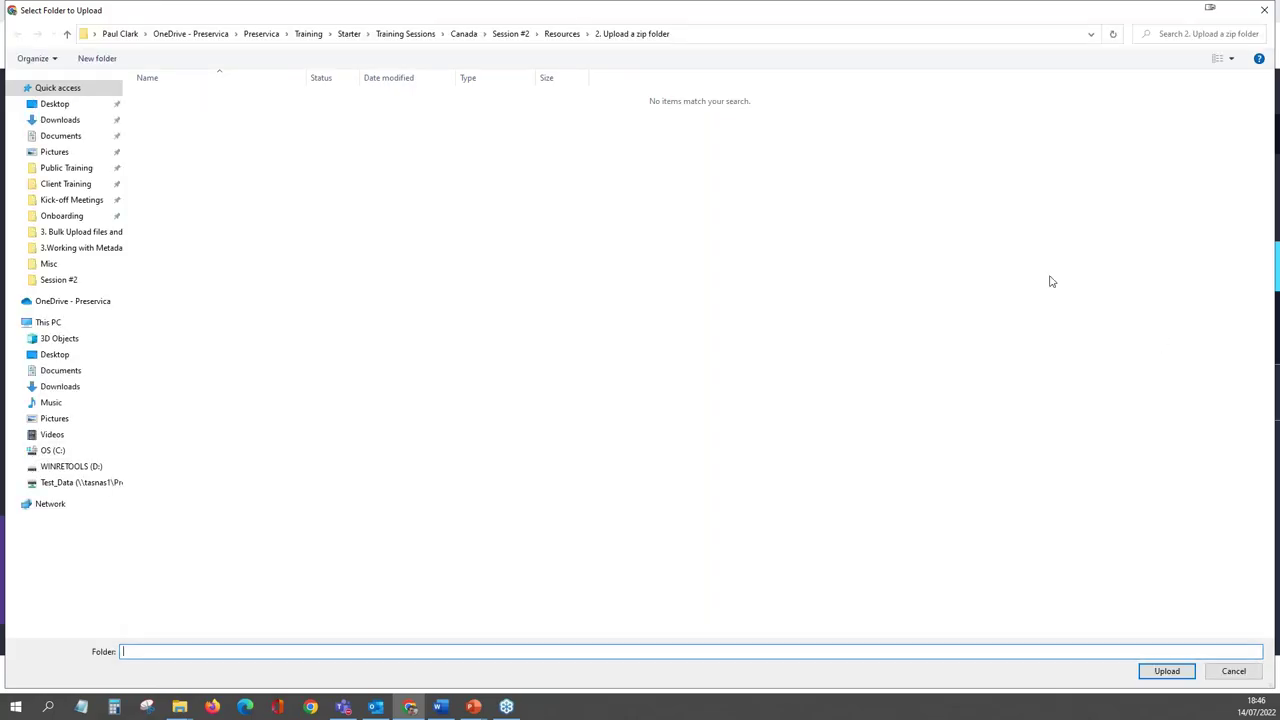
{"action": "left_click", "coordinate": [561, 34]}
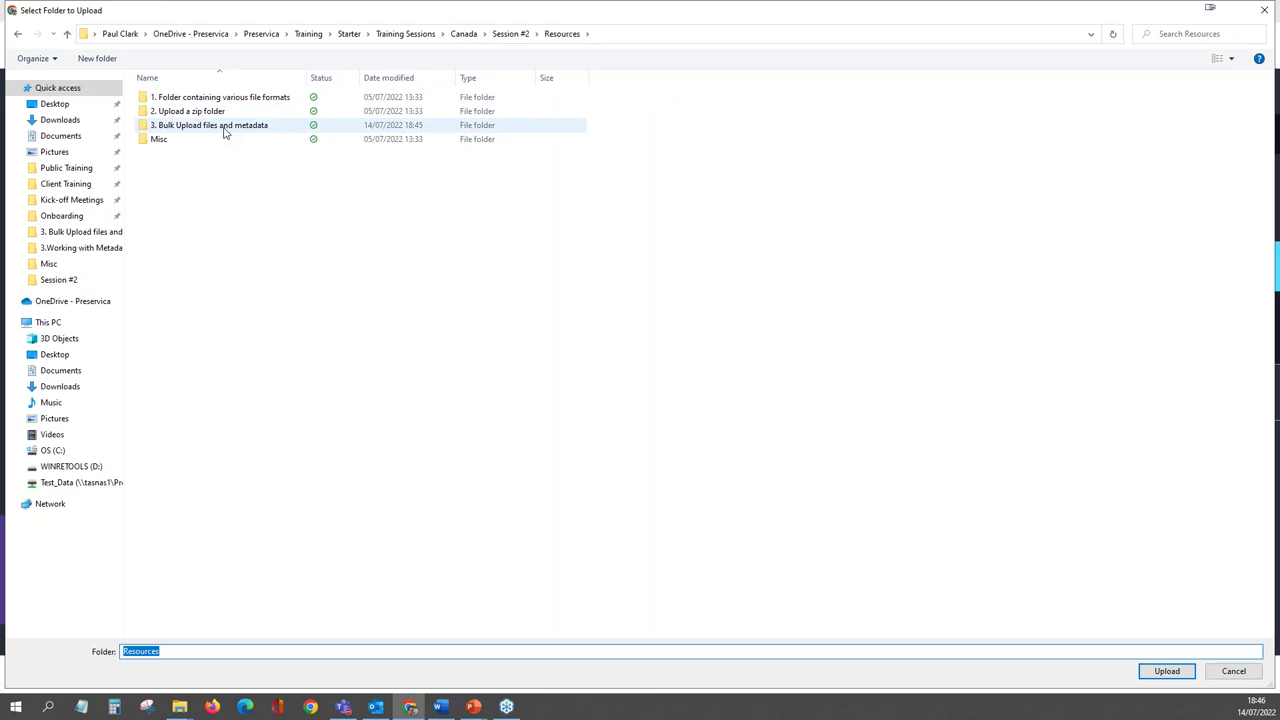
{"action": "left_click", "coordinate": [225, 133]}
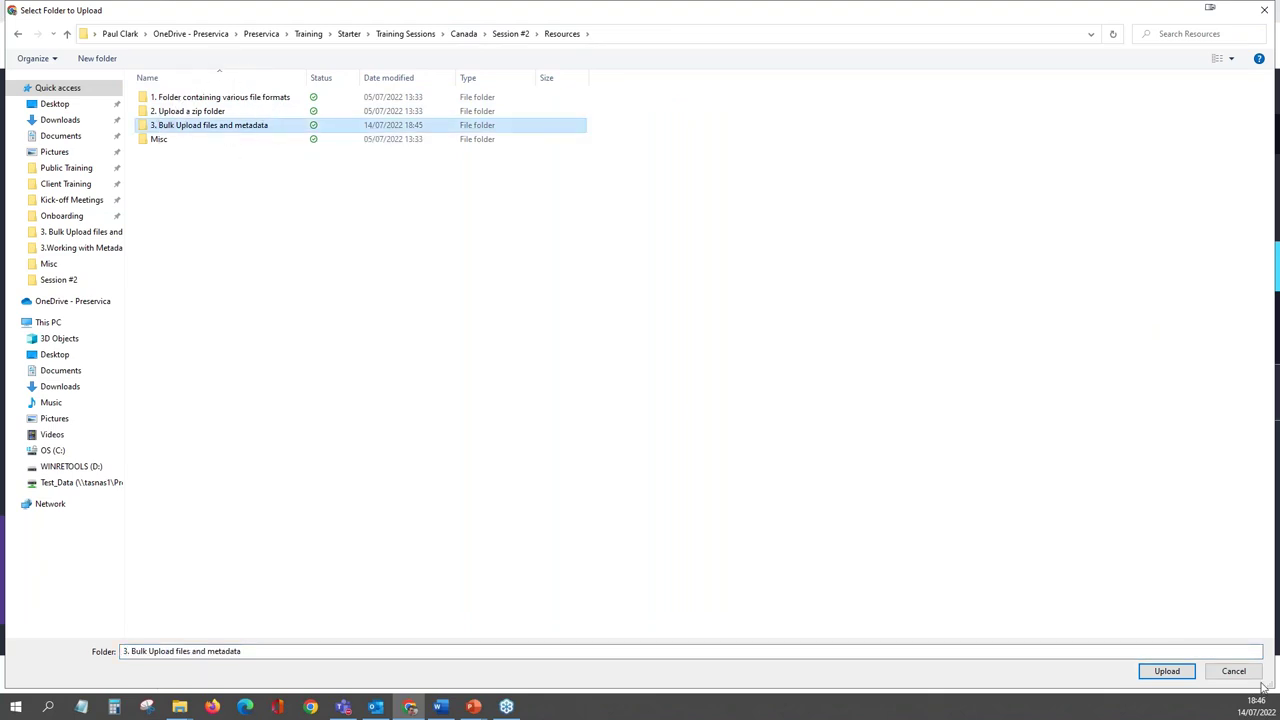
{"action": "left_click", "coordinate": [1167, 672]}
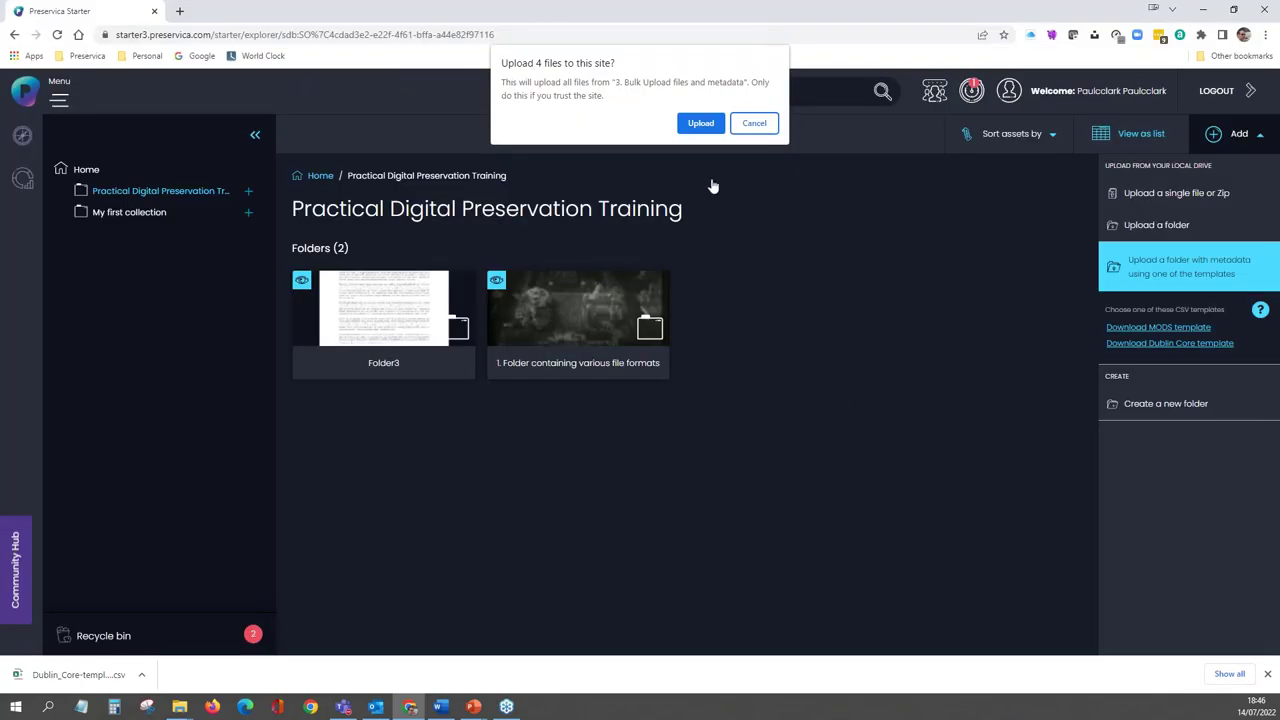
- Confirm the 4-file upload and set BULK DC Metadata.csv as comma-delimited Dublin core metadata
{"action": "left_click", "coordinate": [700, 124]}
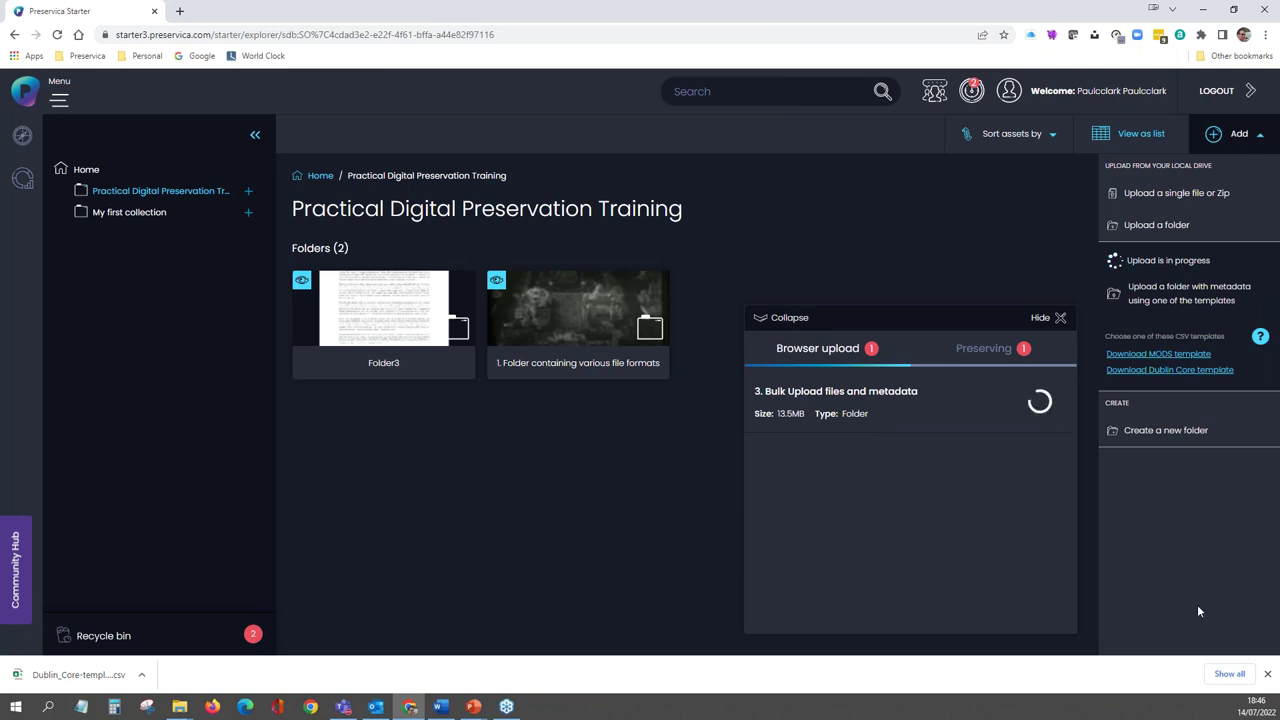
{"action": "left_click", "coordinate": [1268, 676]}
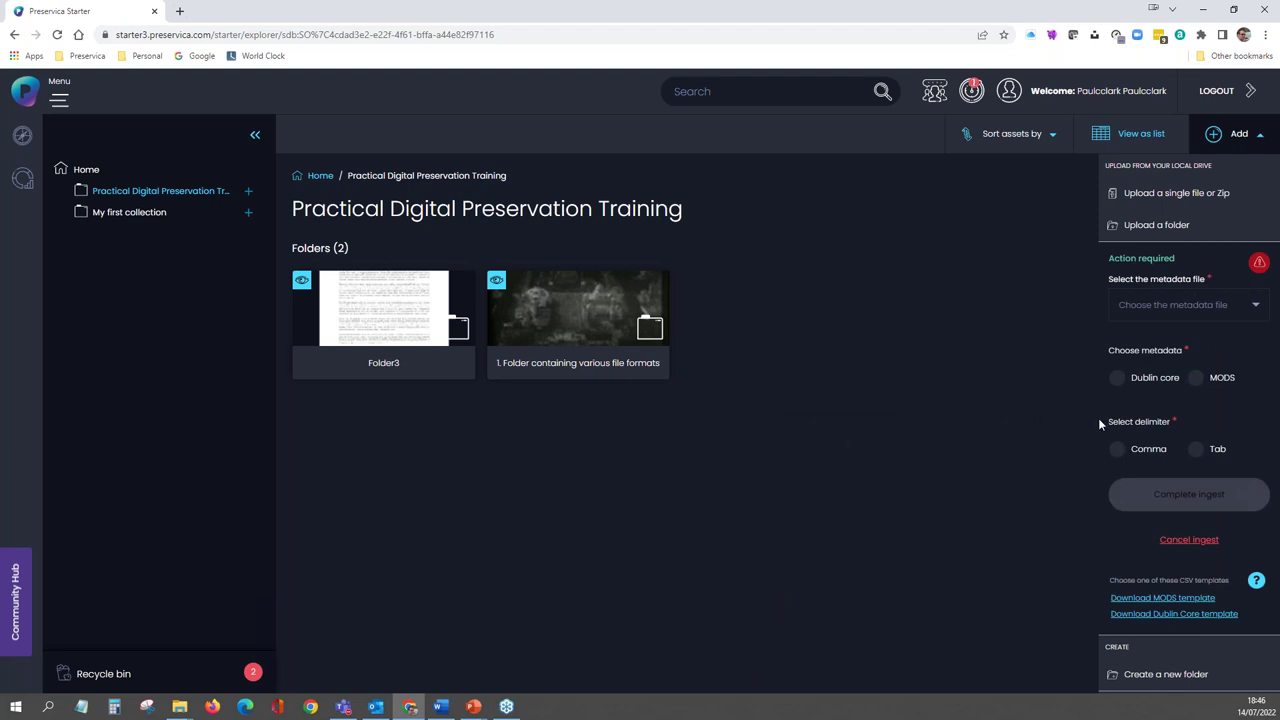
{"action": "left_click", "coordinate": [1151, 260]}
{"action": "left_click", "coordinate": [1257, 308]}
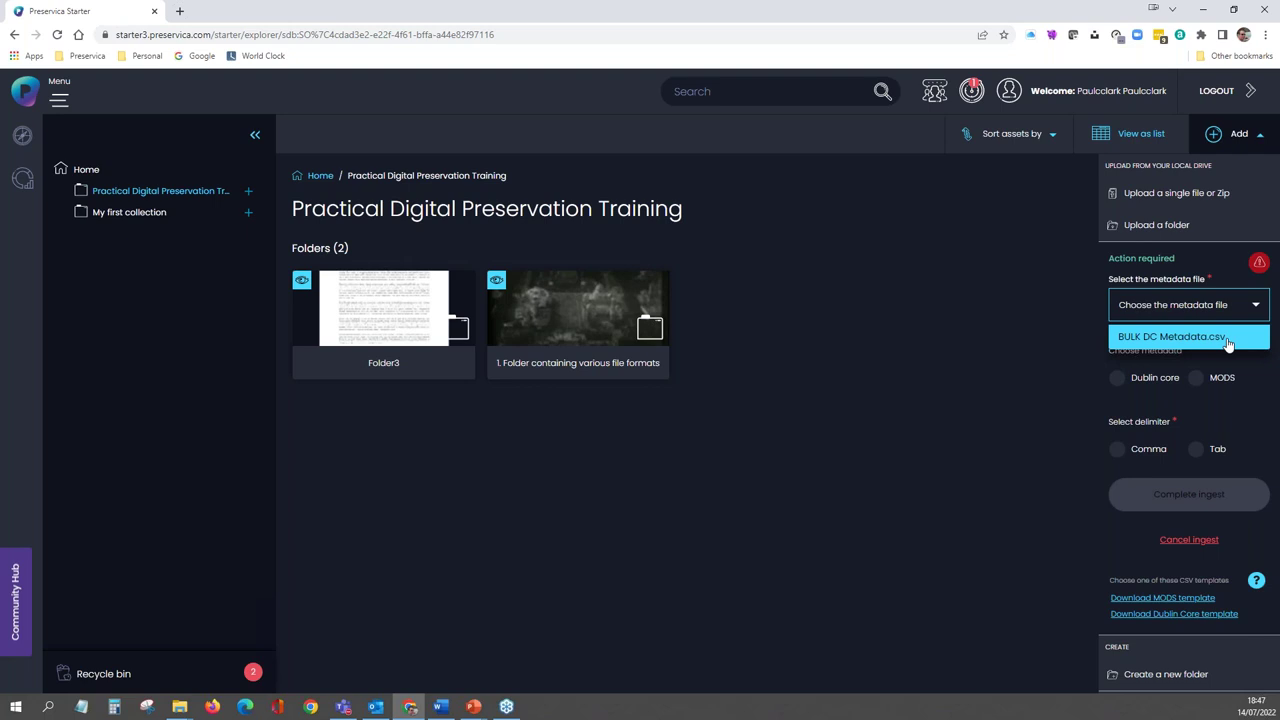
{"action": "left_click", "coordinate": [1228, 344]}
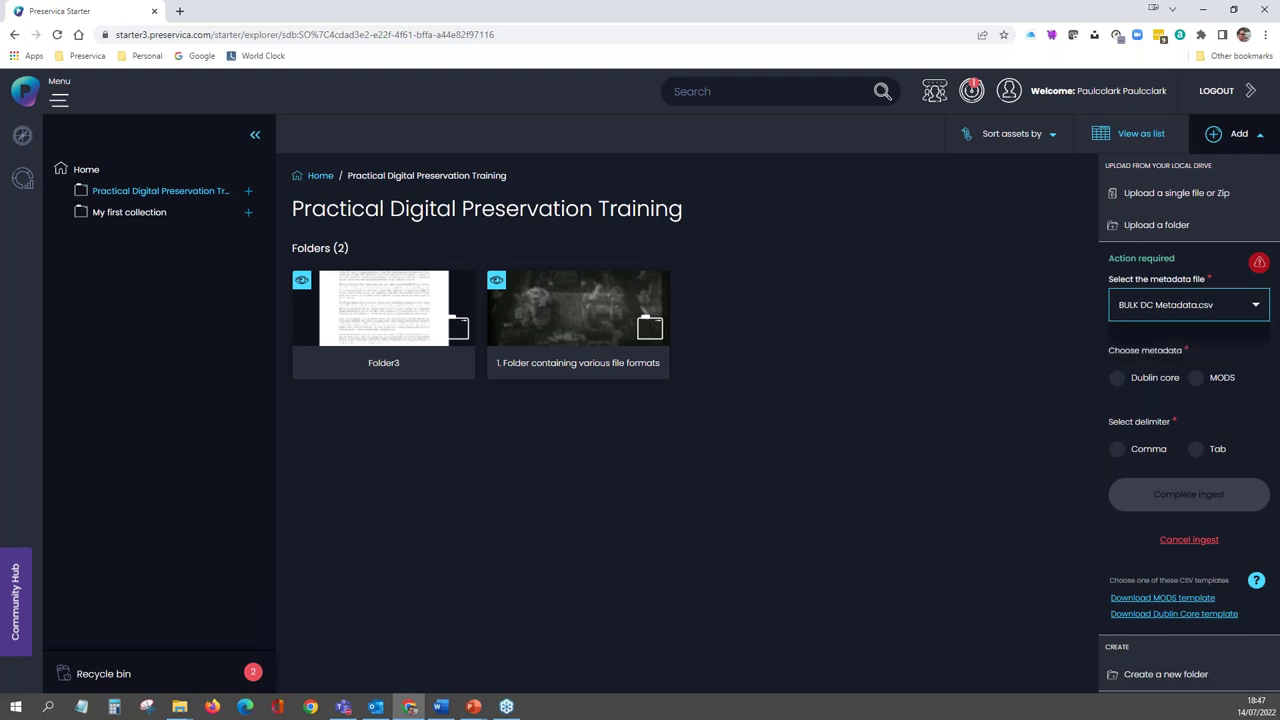
{"action": "left_click", "coordinate": [1118, 379]}
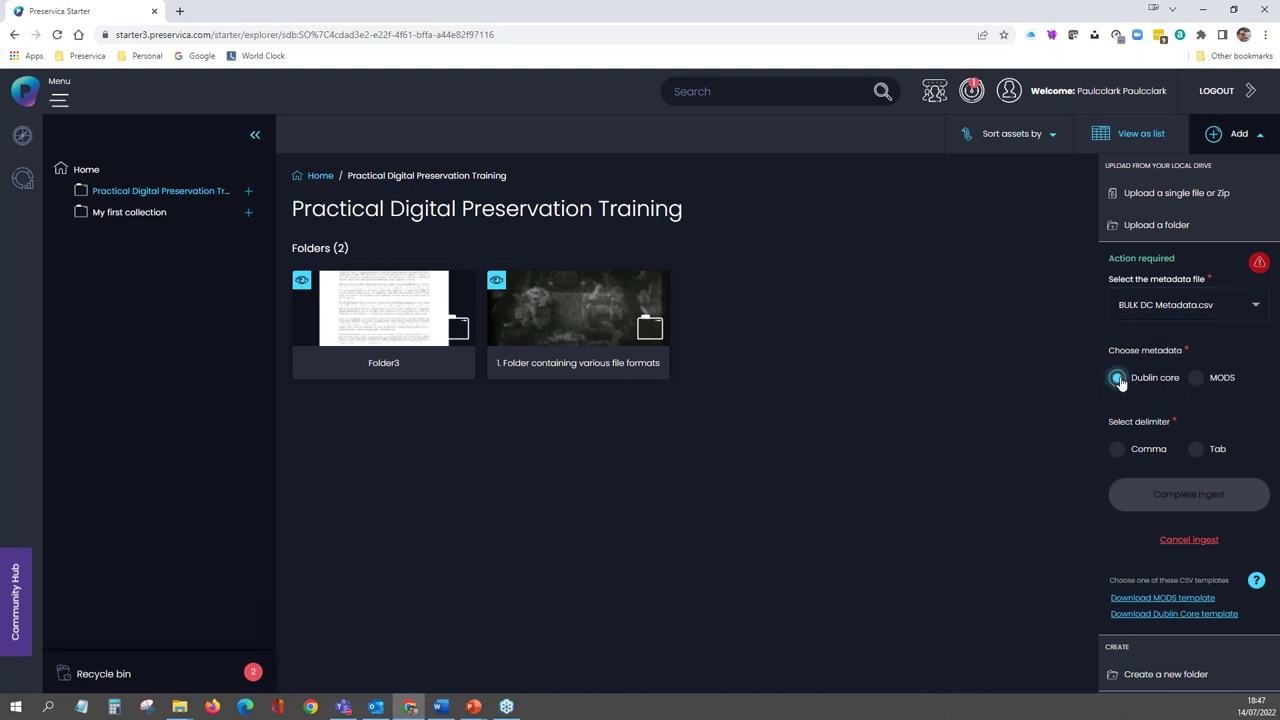
{"action": "left_click", "coordinate": [1117, 452]}
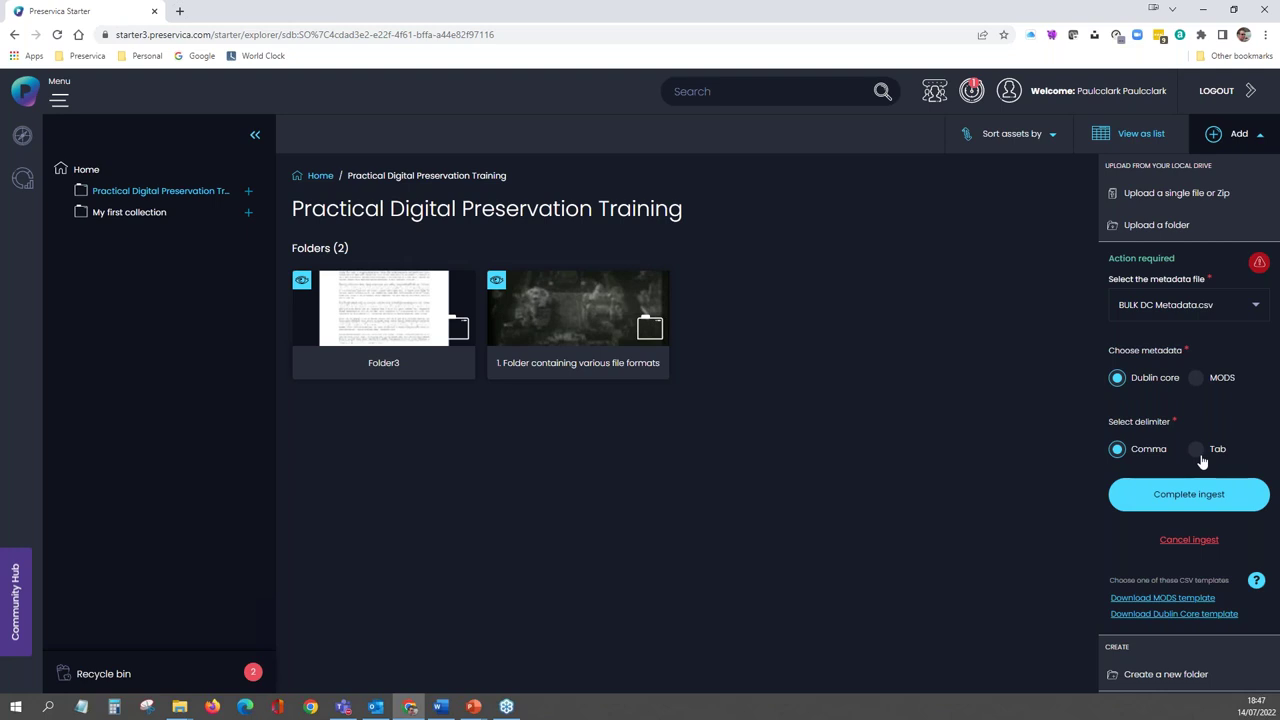
- Submit the ingest, which raises an Error with submission dialog
{"action": "left_click", "coordinate": [1168, 500]}
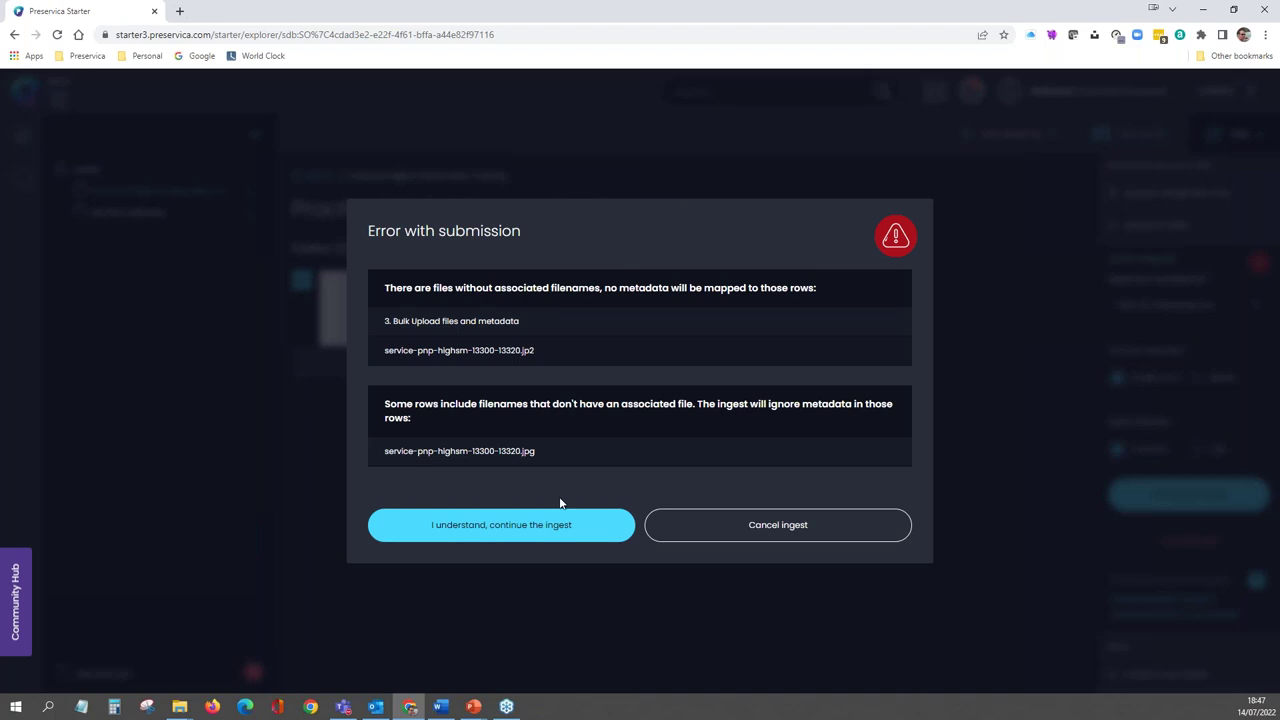
{"action": "left_click", "coordinate": [536, 530]}
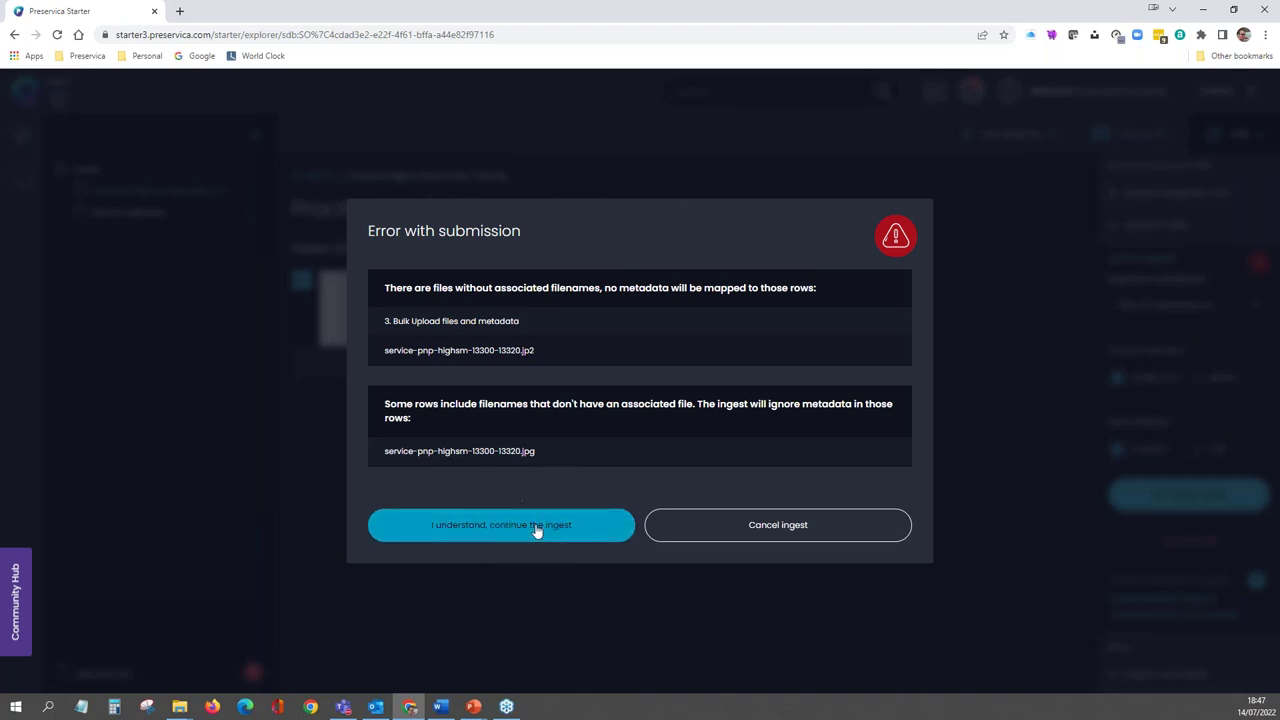
{"action": "left_click", "coordinate": [841, 514]}
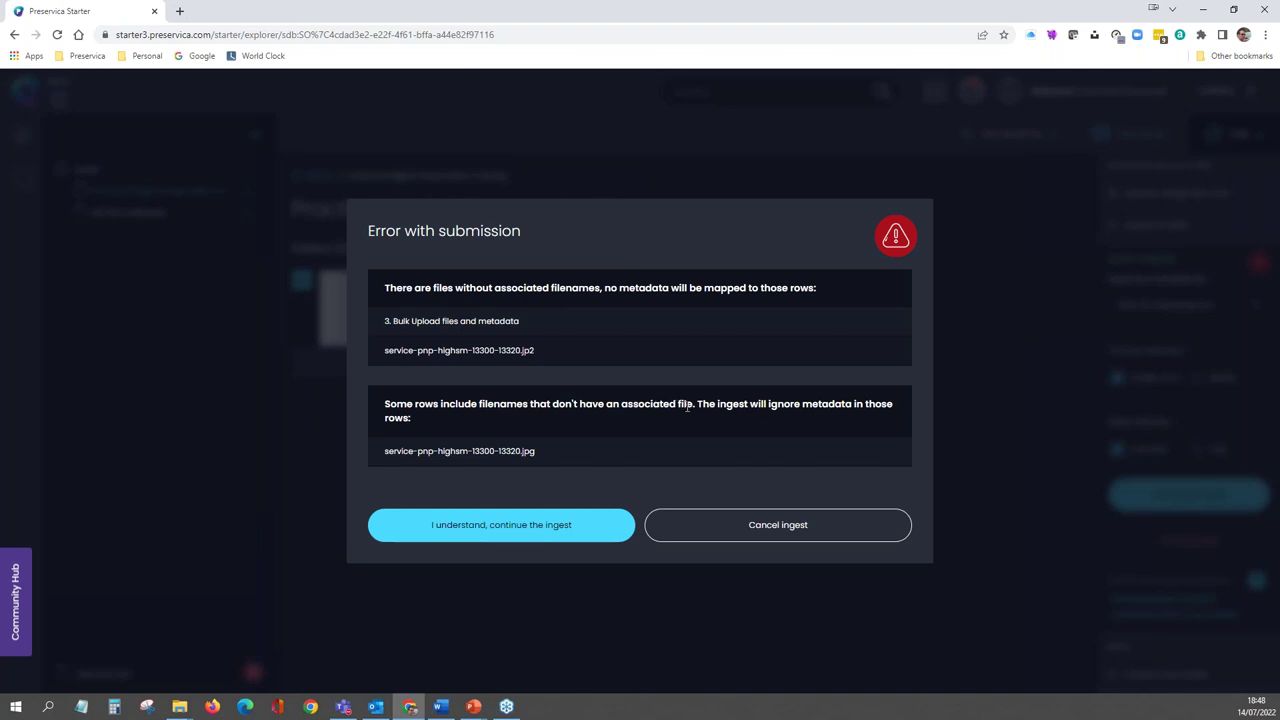
{"action": "left_click_drag", "start_coordinate": [524, 321], "coordinate": [382, 323]}
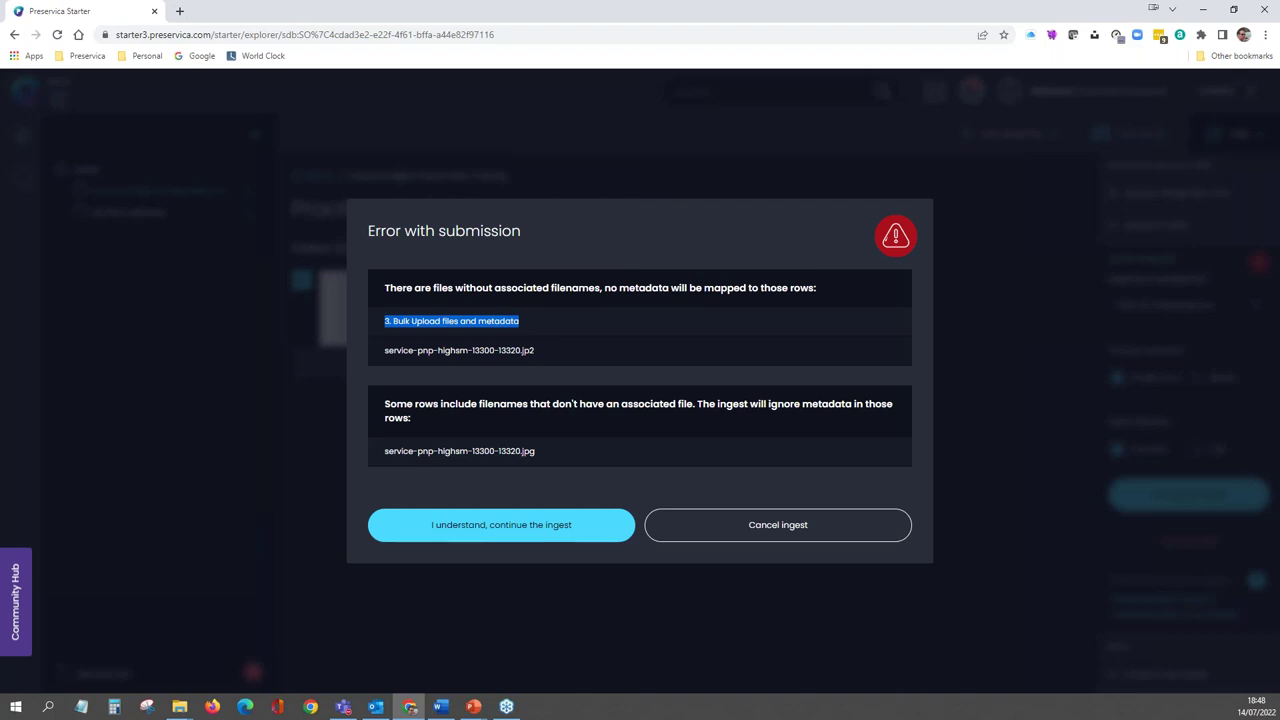
{"action": "left_click_drag", "start_coordinate": [390, 350], "coordinate": [532, 371]}
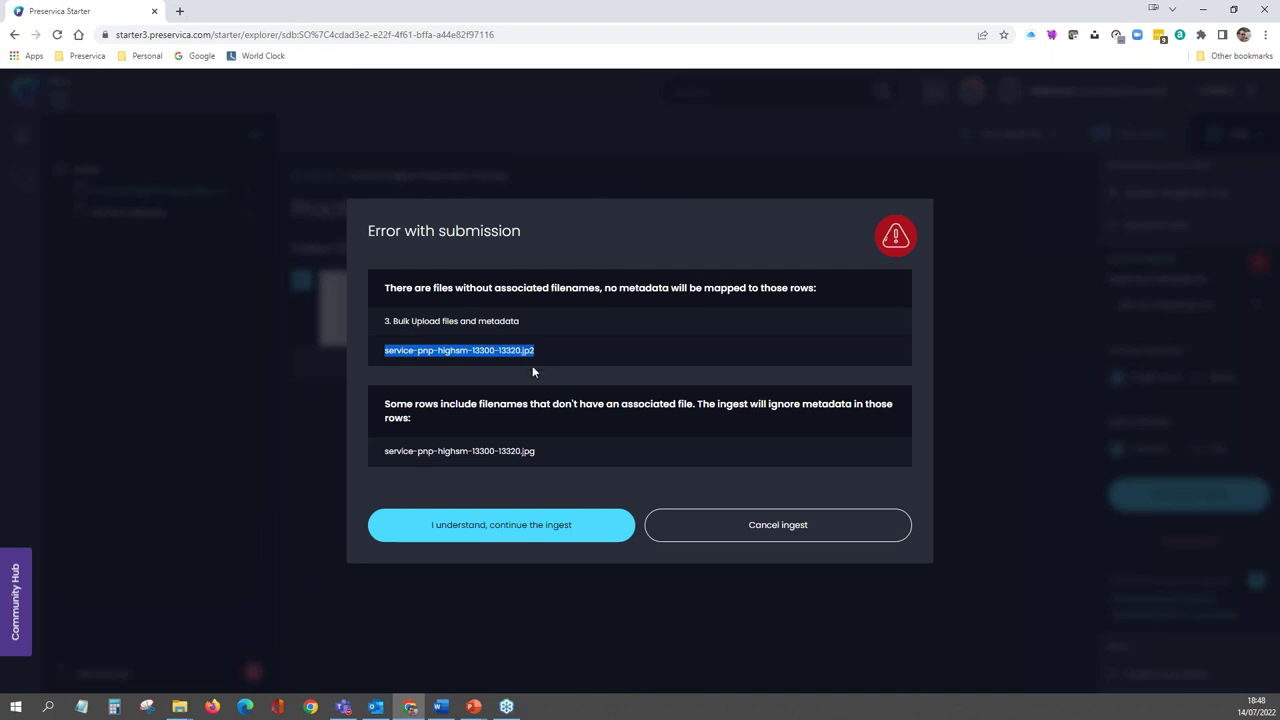
{"action": "left_click_drag", "start_coordinate": [385, 451], "coordinate": [525, 460]}
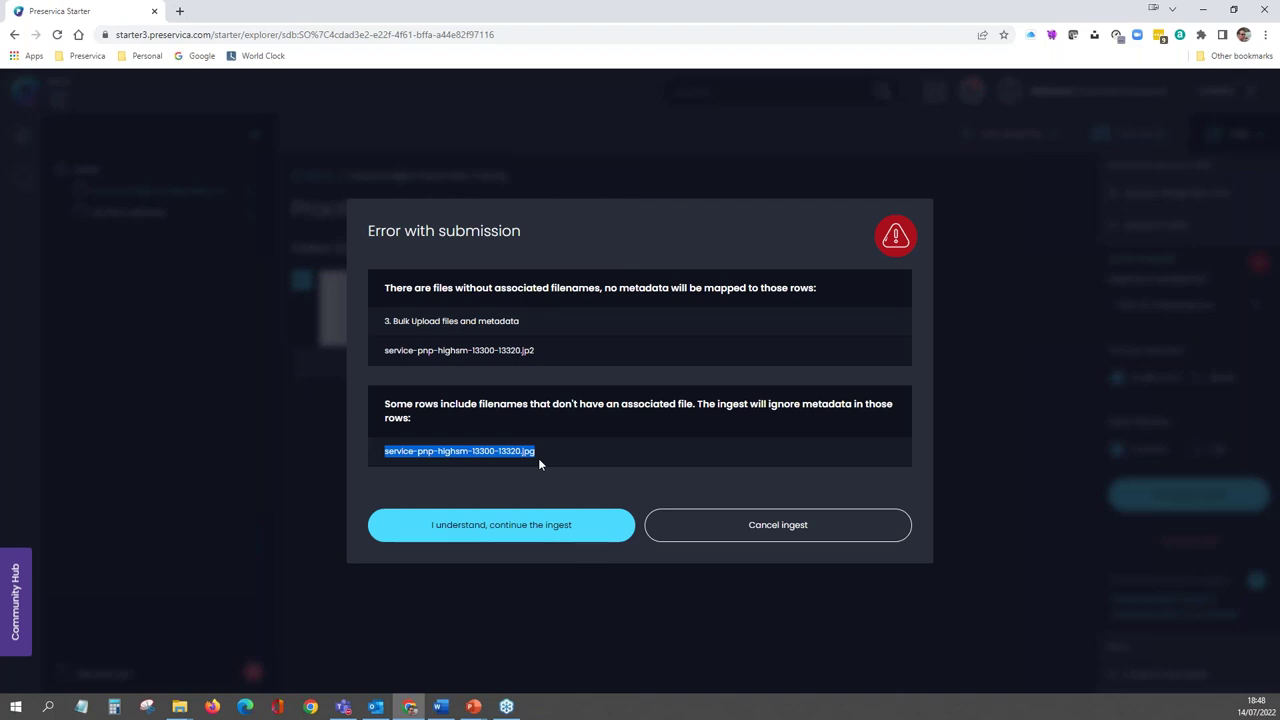
{"action": "left_click", "coordinate": [758, 530]}
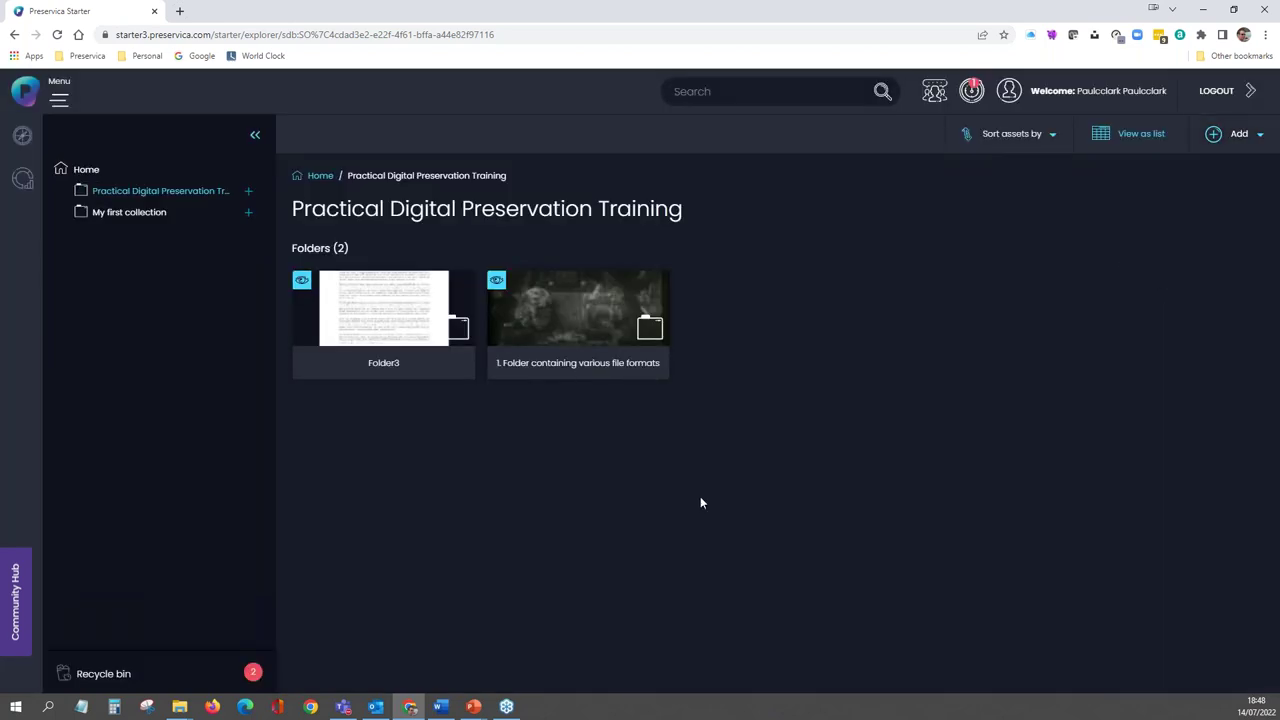
- Bring File Explorer forward and select BULK DC Metadata.csv in the 3. Bulk Upload folder
{"action": "key", "text": "super+e"}
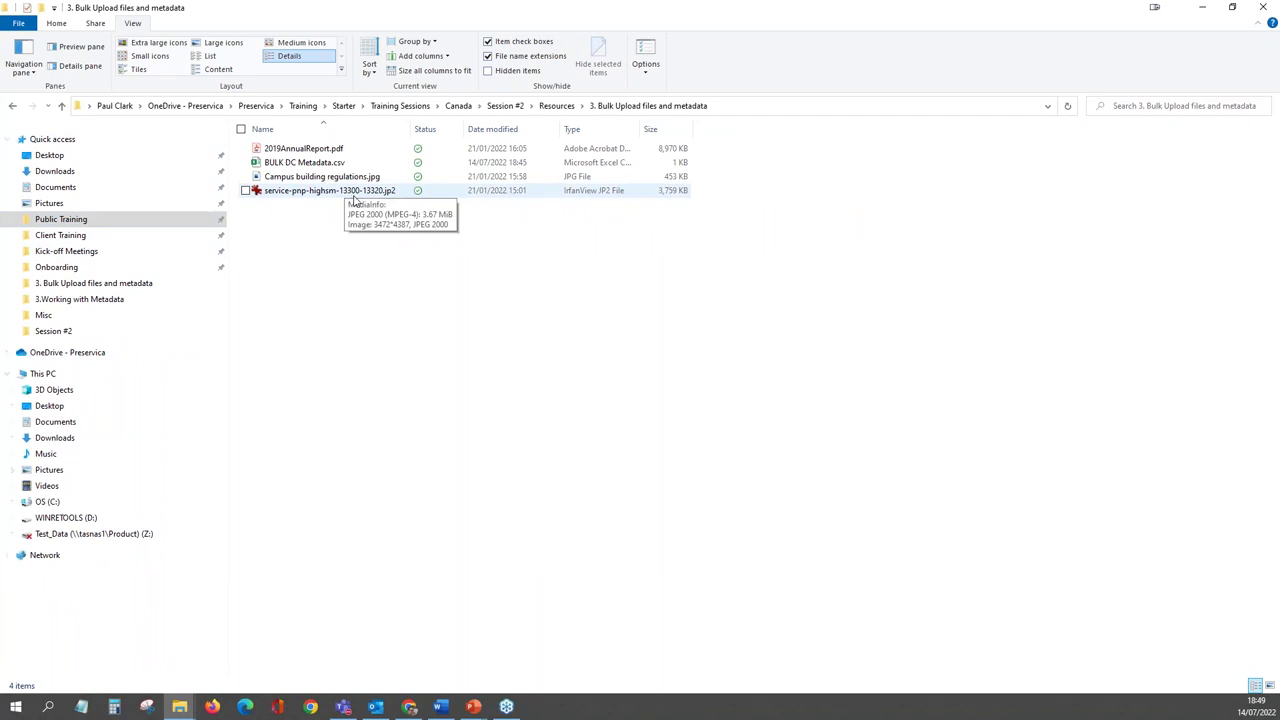
{"action": "left_click", "coordinate": [354, 194]}
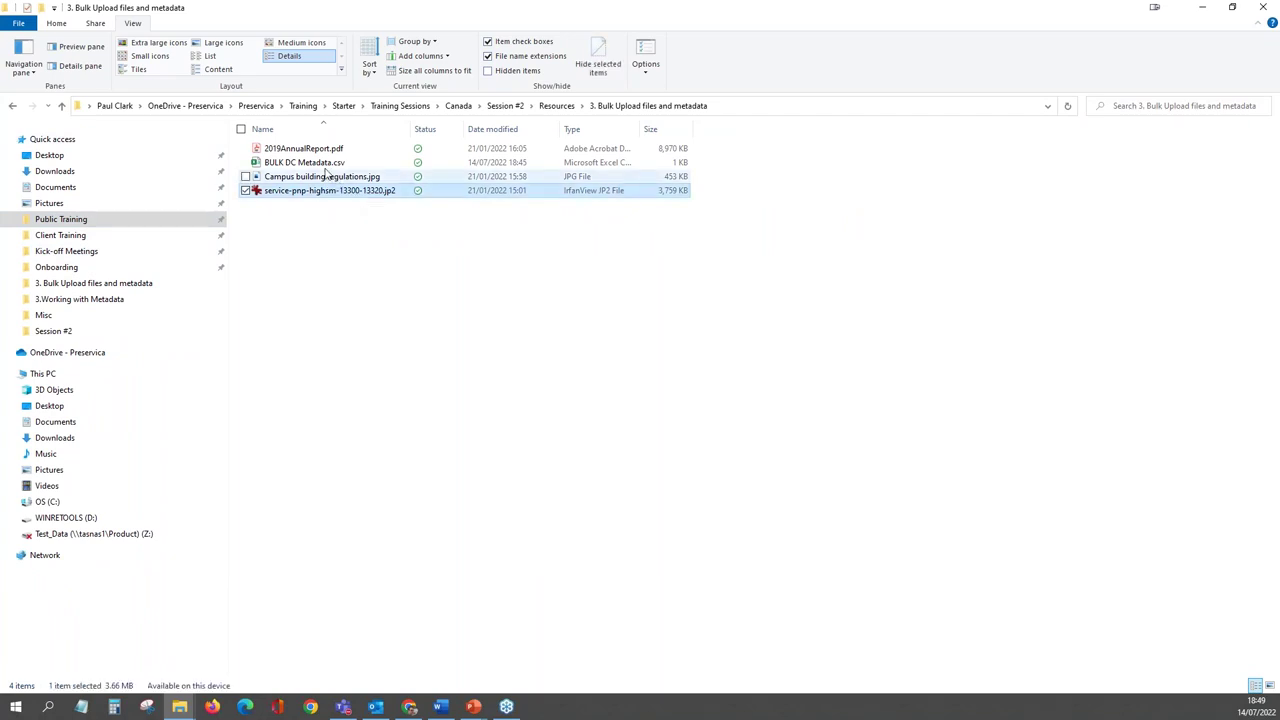
{"action": "left_click", "coordinate": [324, 165]}
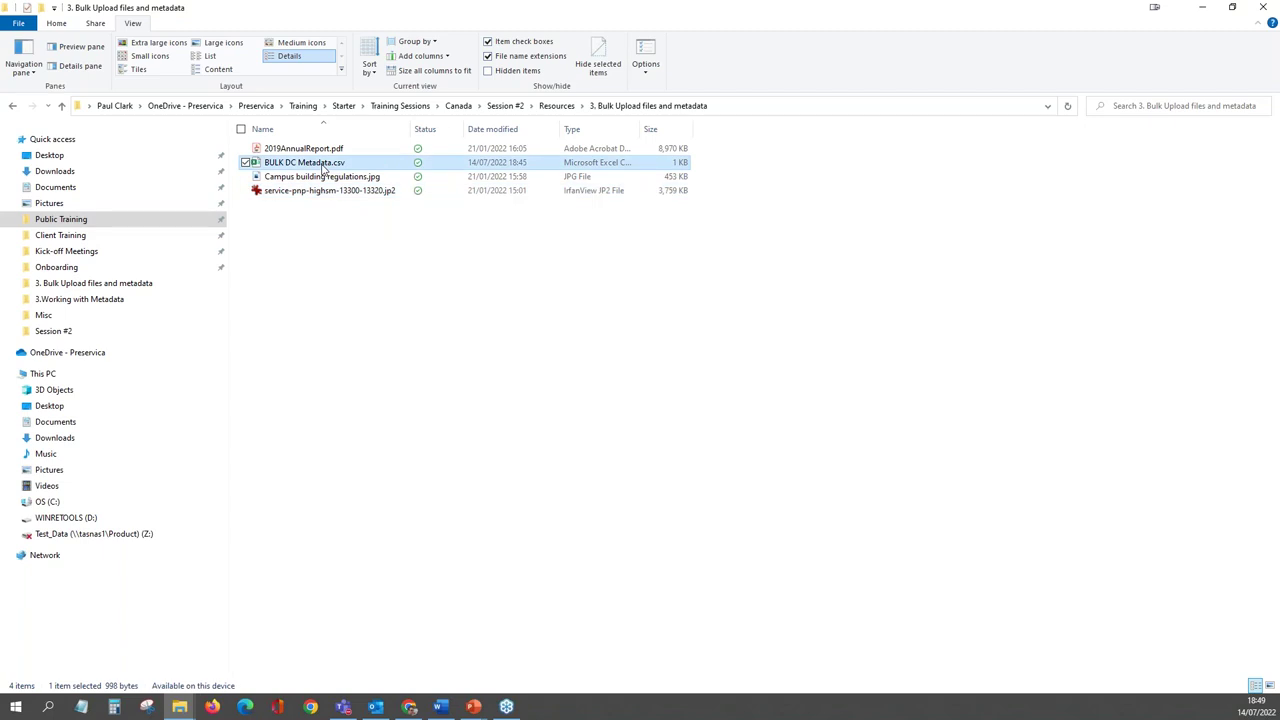
- Open BULK DC Metadata.csv in Excel and autofit all columns
{"action": "double_click", "coordinate": [324, 165]}
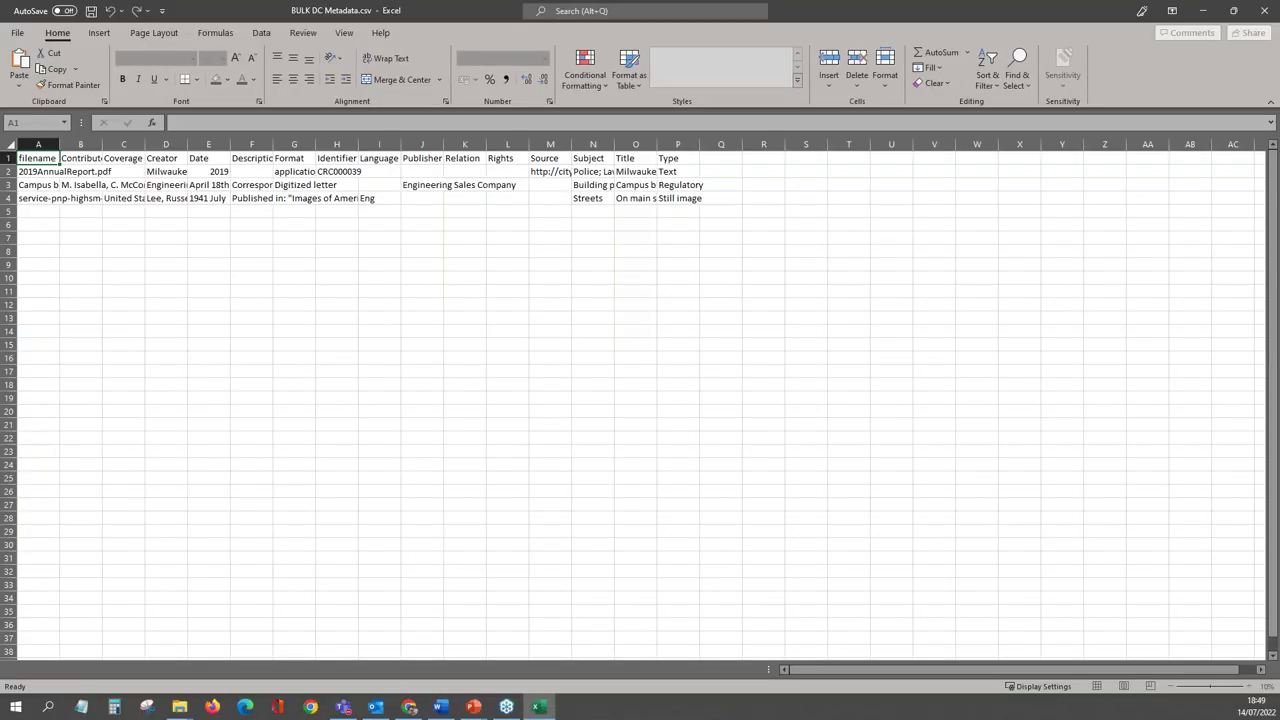
{"action": "left_click", "coordinate": [10, 146]}
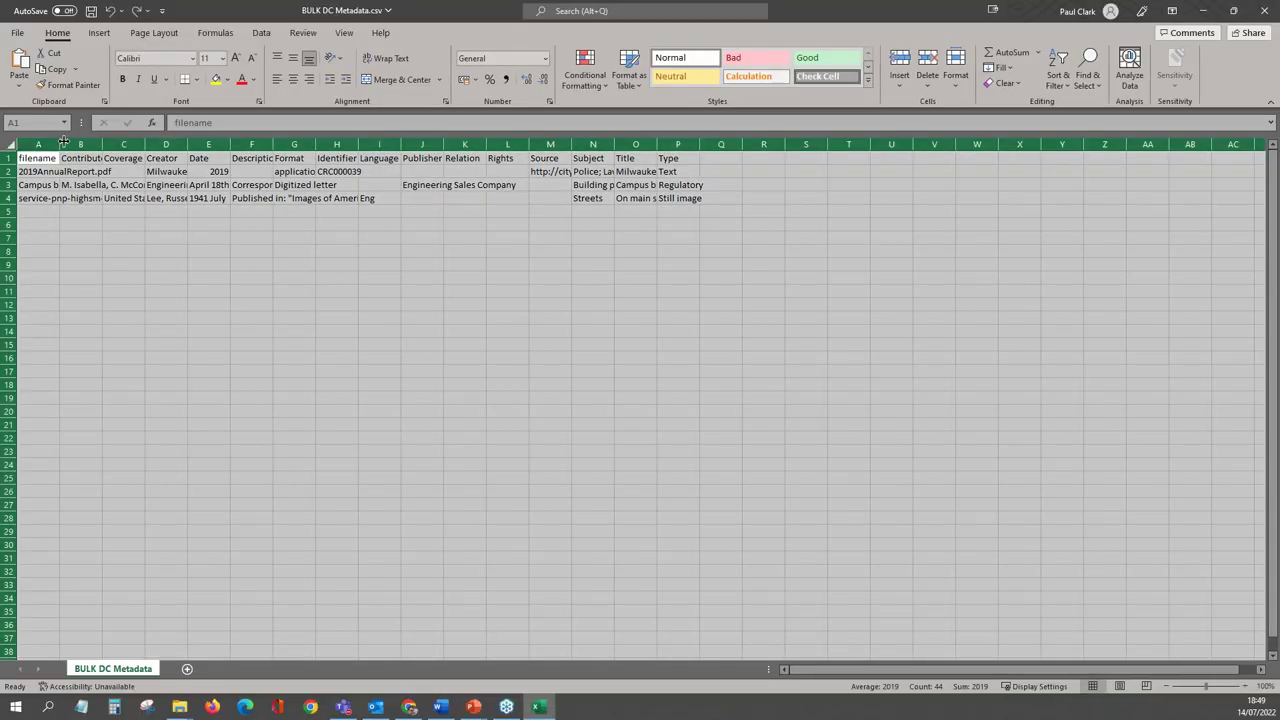
{"action": "double_click", "coordinate": [60, 145]}
- Change cell A4's extension to .jp2, then save and close the CSV
{"action": "left_click", "coordinate": [122, 200]}
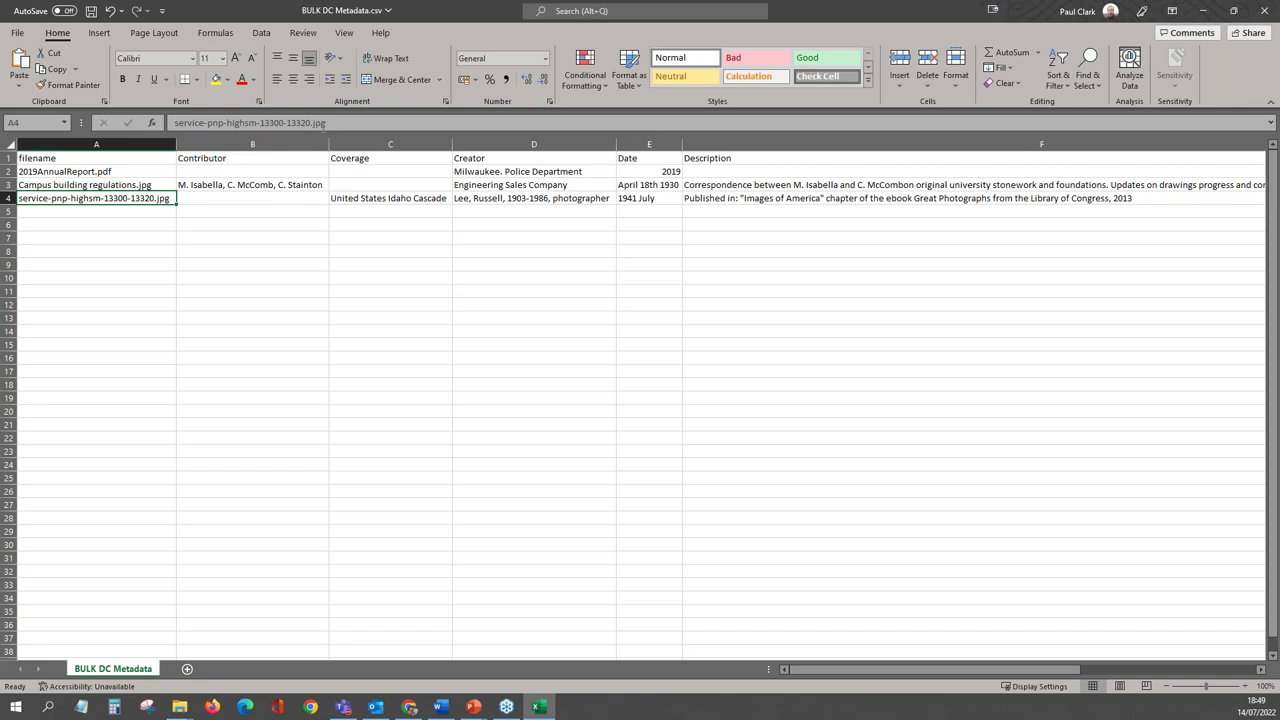
{"action": "left_click", "coordinate": [326, 123]}
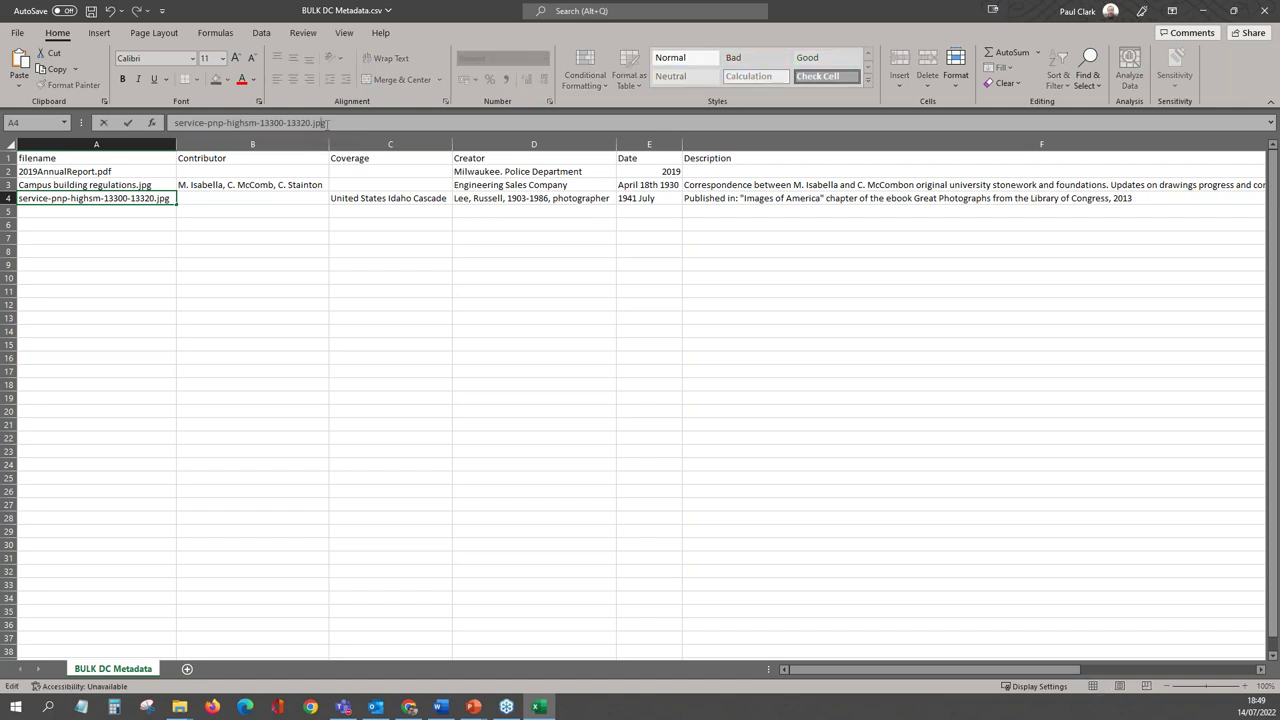
{"action": "key", "text": "BackSpace"}
{"action": "type", "text": "2"}
{"action": "left_click", "coordinate": [222, 263]}
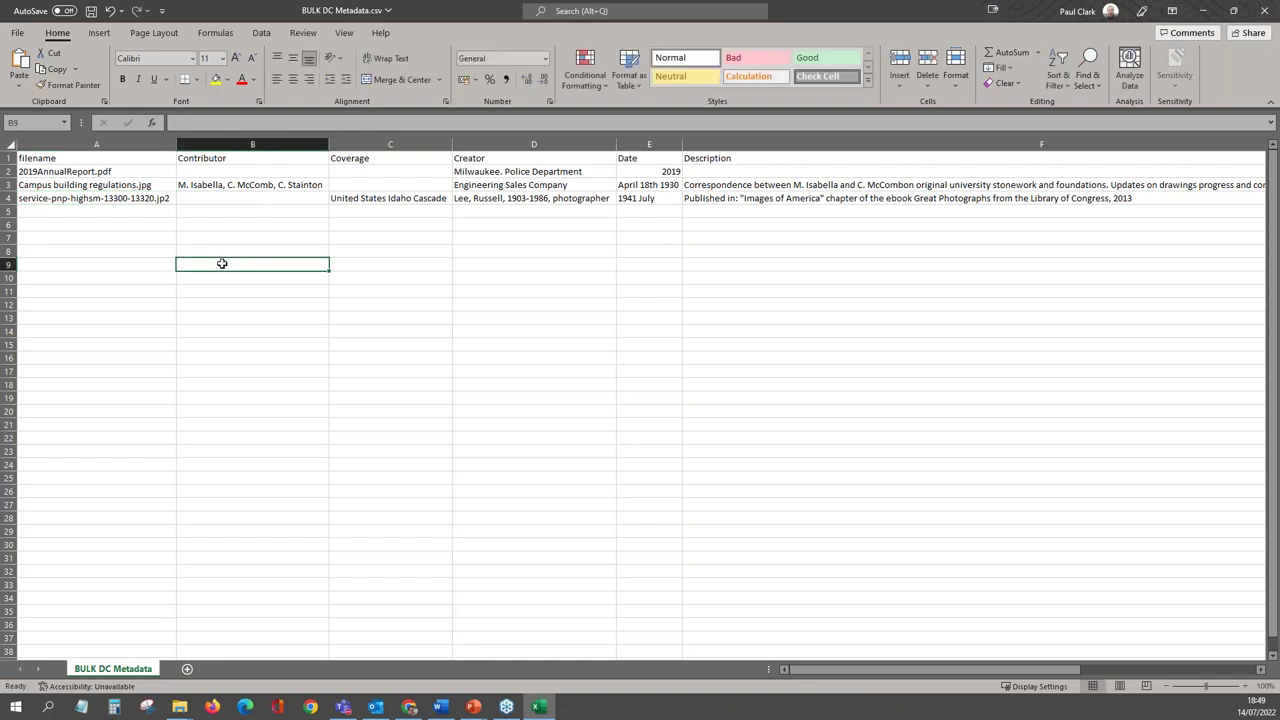
{"action": "left_click", "coordinate": [92, 13]}
{"action": "left_click", "coordinate": [1264, 10]}
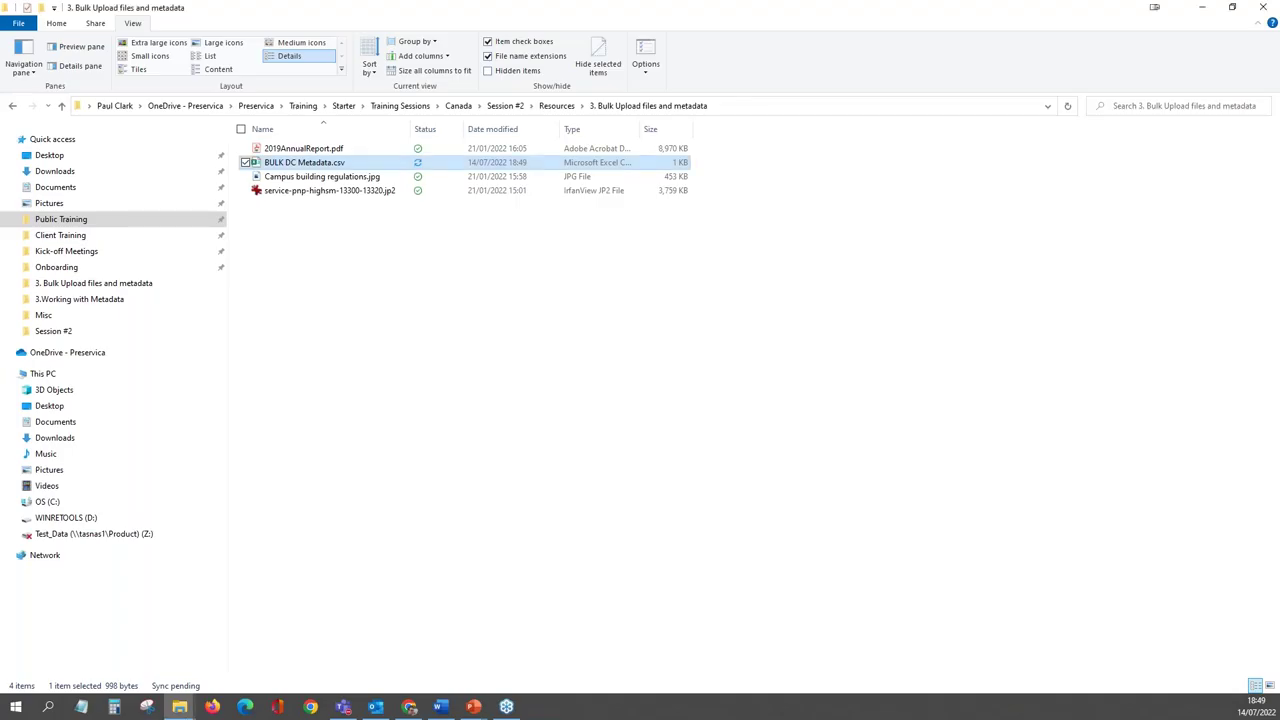
- Upload the 3. Bulk Upload files and metadata folder with Add > Upload a folder with metadata
{"action": "key", "text": "super+Down"}
{"action": "key", "text": "super+Down"}
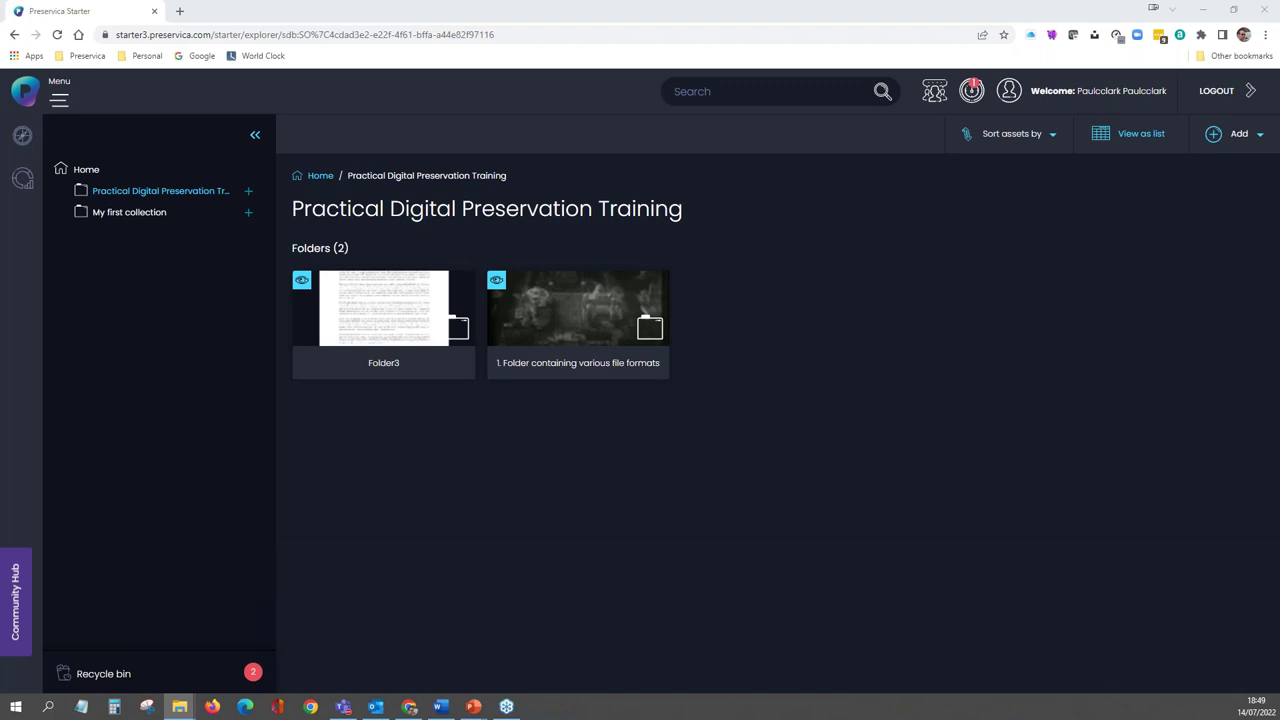
{"action": "left_click", "coordinate": [1255, 139]}
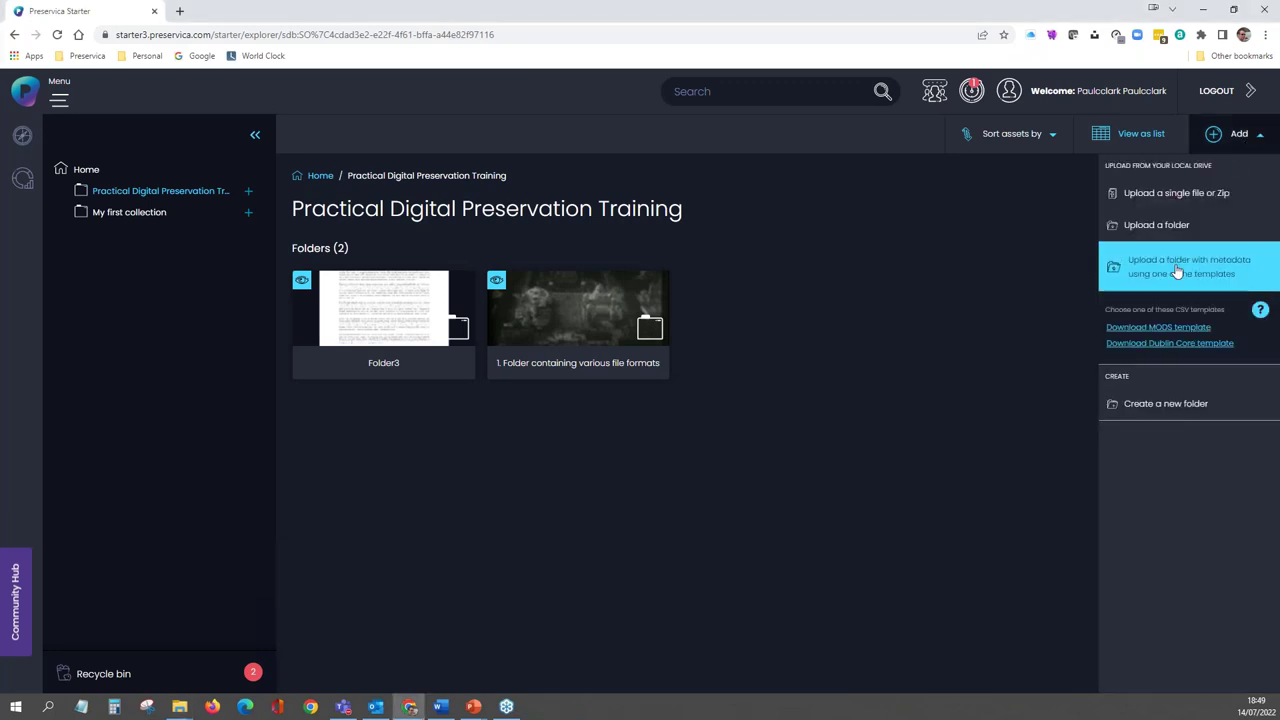
{"action": "left_click", "coordinate": [1178, 271]}
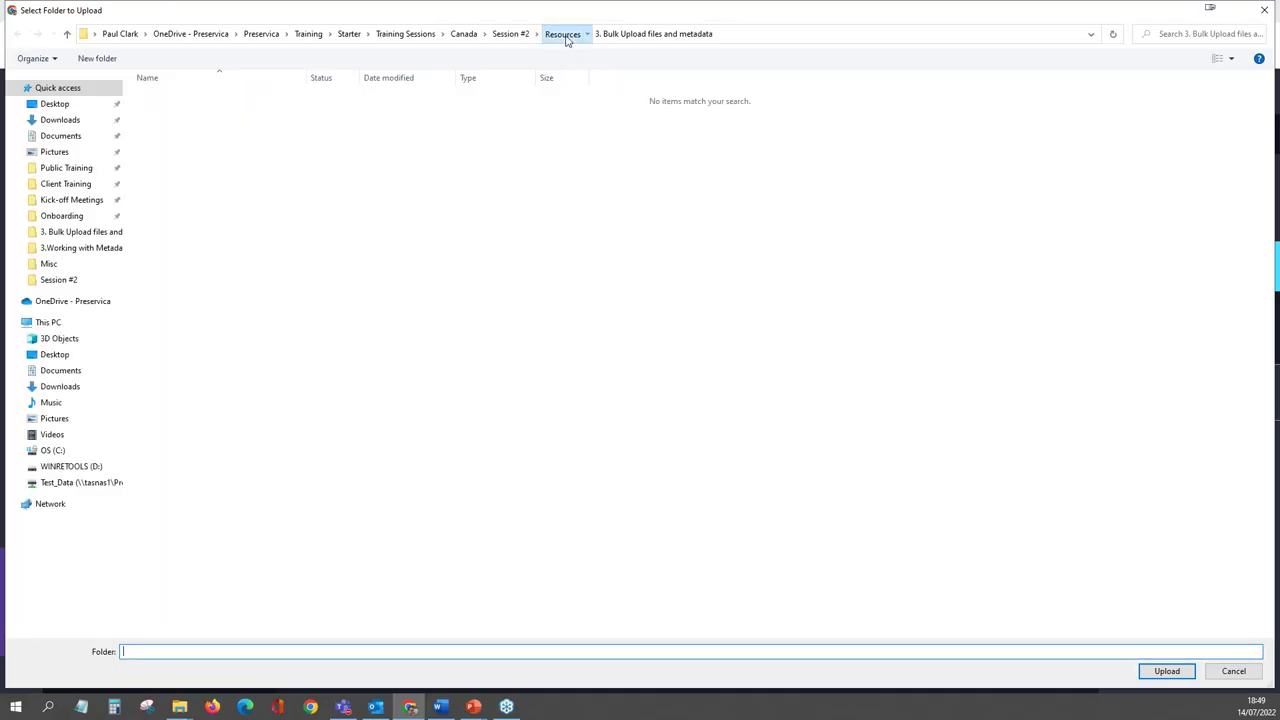
{"action": "left_click", "coordinate": [562, 33]}
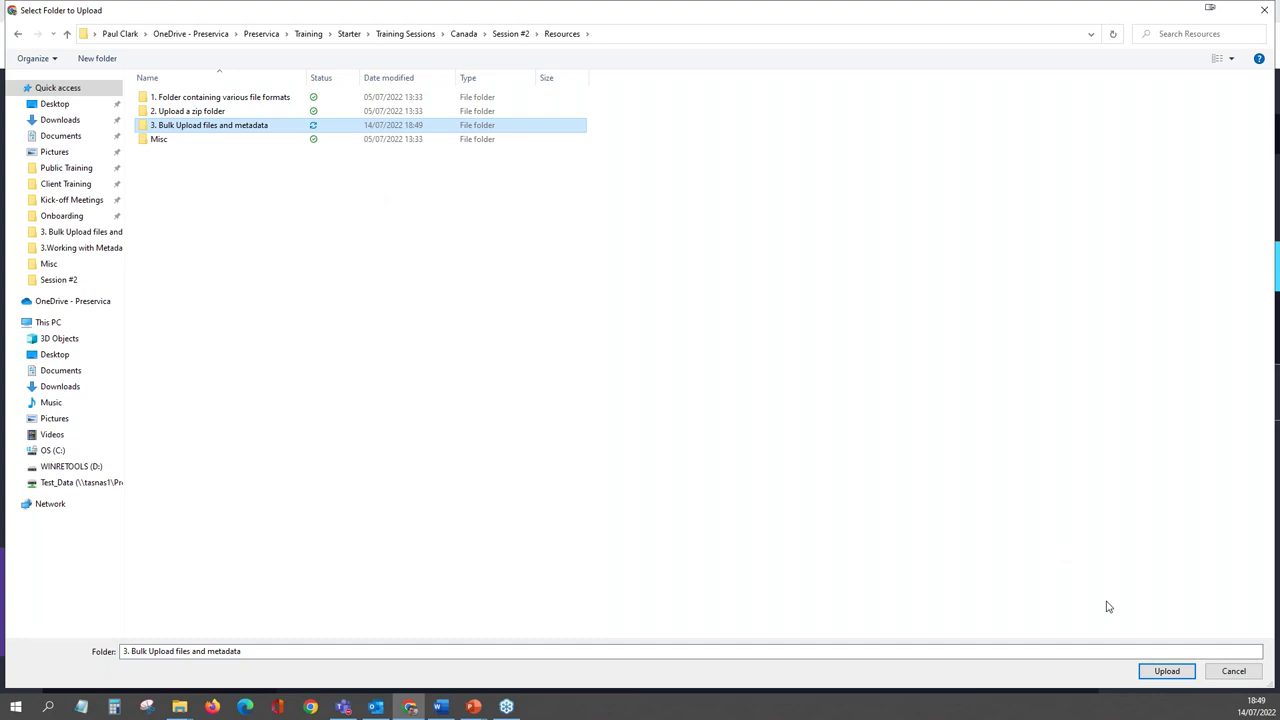
{"action": "left_click", "coordinate": [1166, 671]}
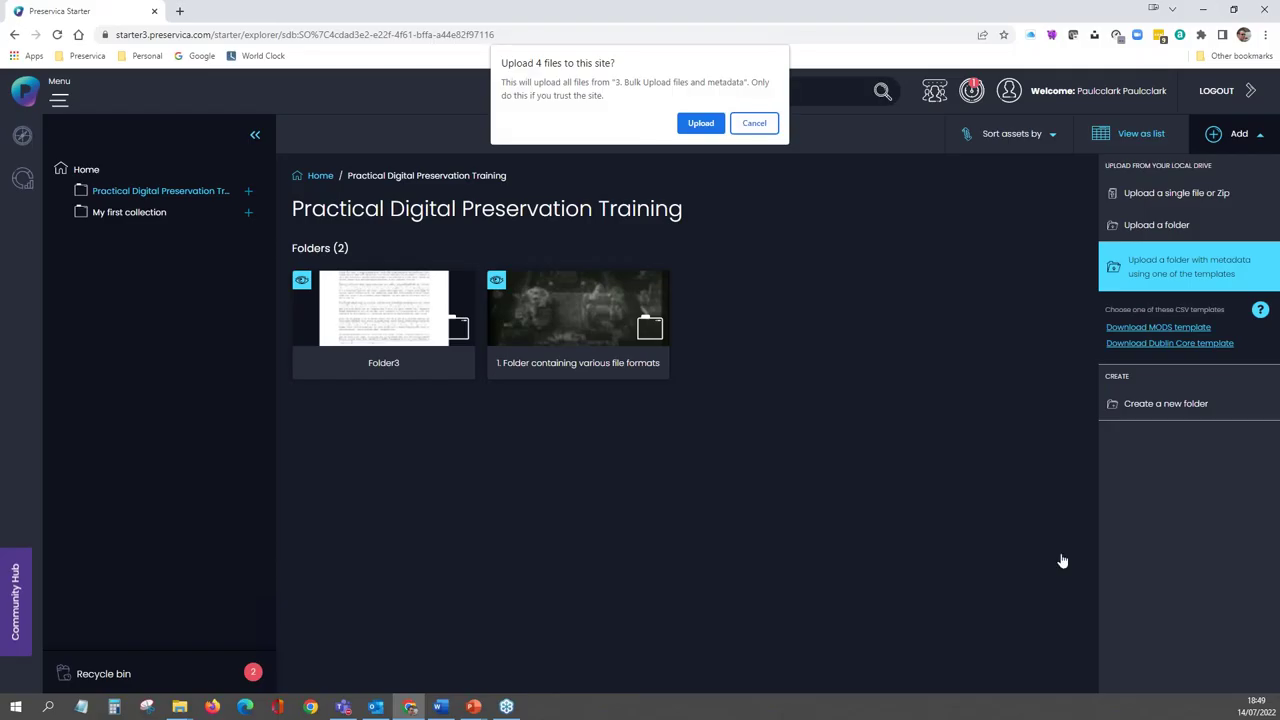
{"action": "left_click", "coordinate": [697, 126]}
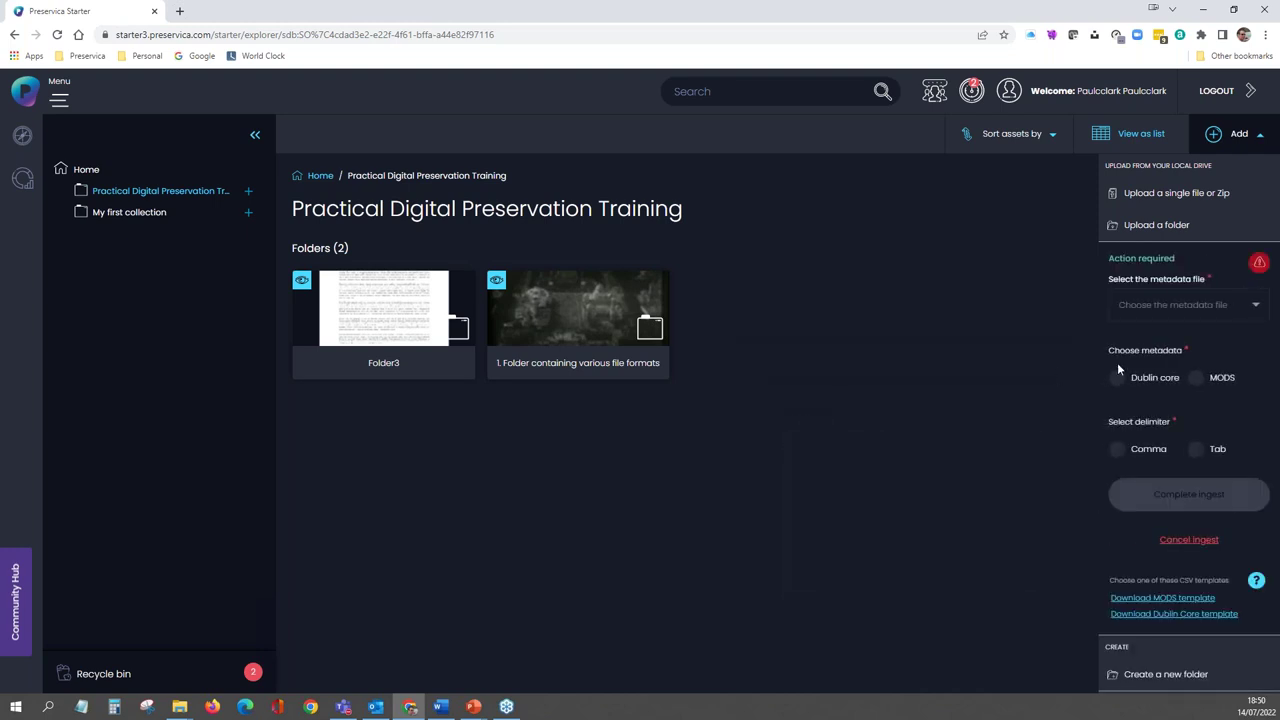
- Use BULK DC Metadata.csv as comma-delimited Dublin Core metadata and complete the ingest
{"action": "left_click", "coordinate": [1254, 306]}
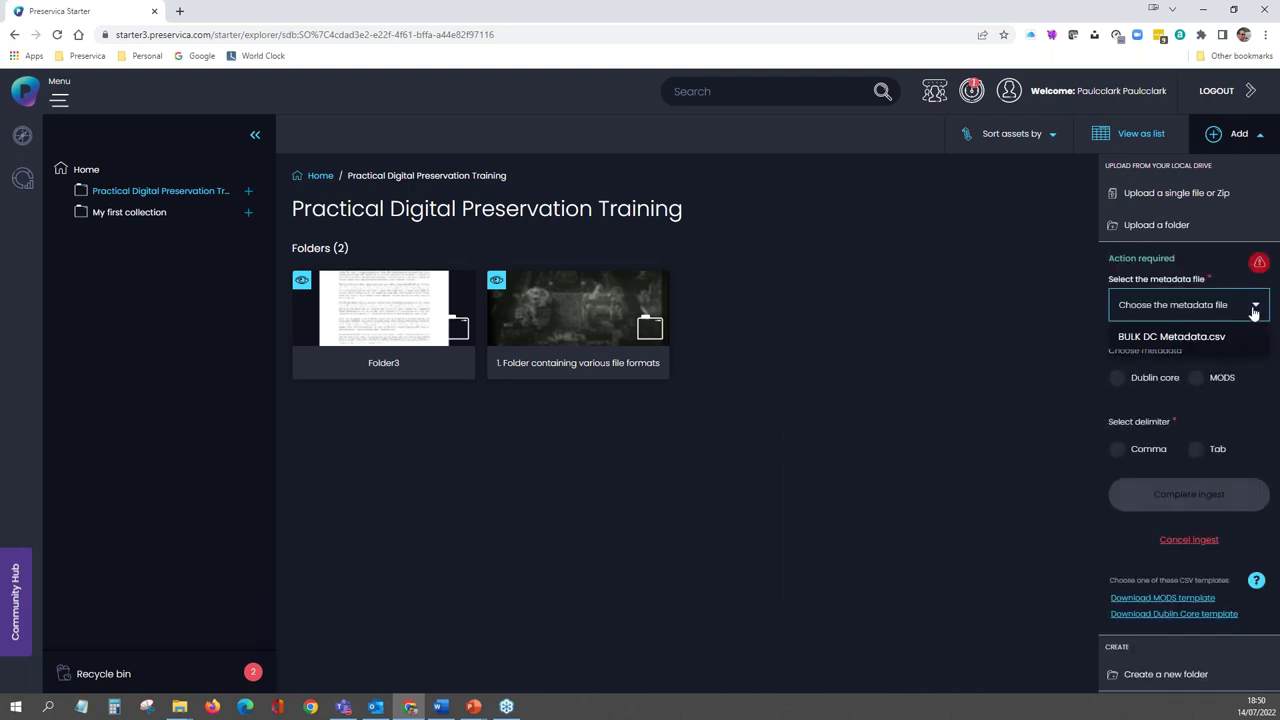
{"action": "left_click", "coordinate": [1205, 340]}
{"action": "left_click", "coordinate": [1124, 384]}
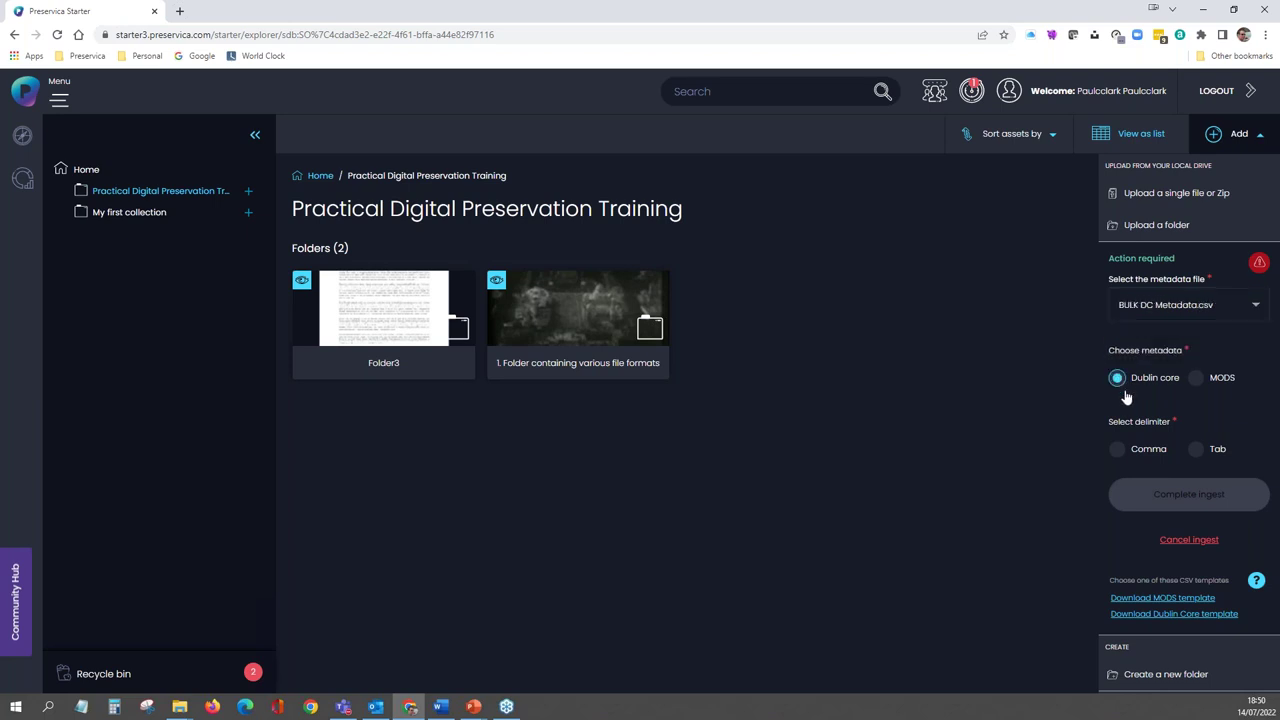
{"action": "left_click", "coordinate": [1115, 449]}
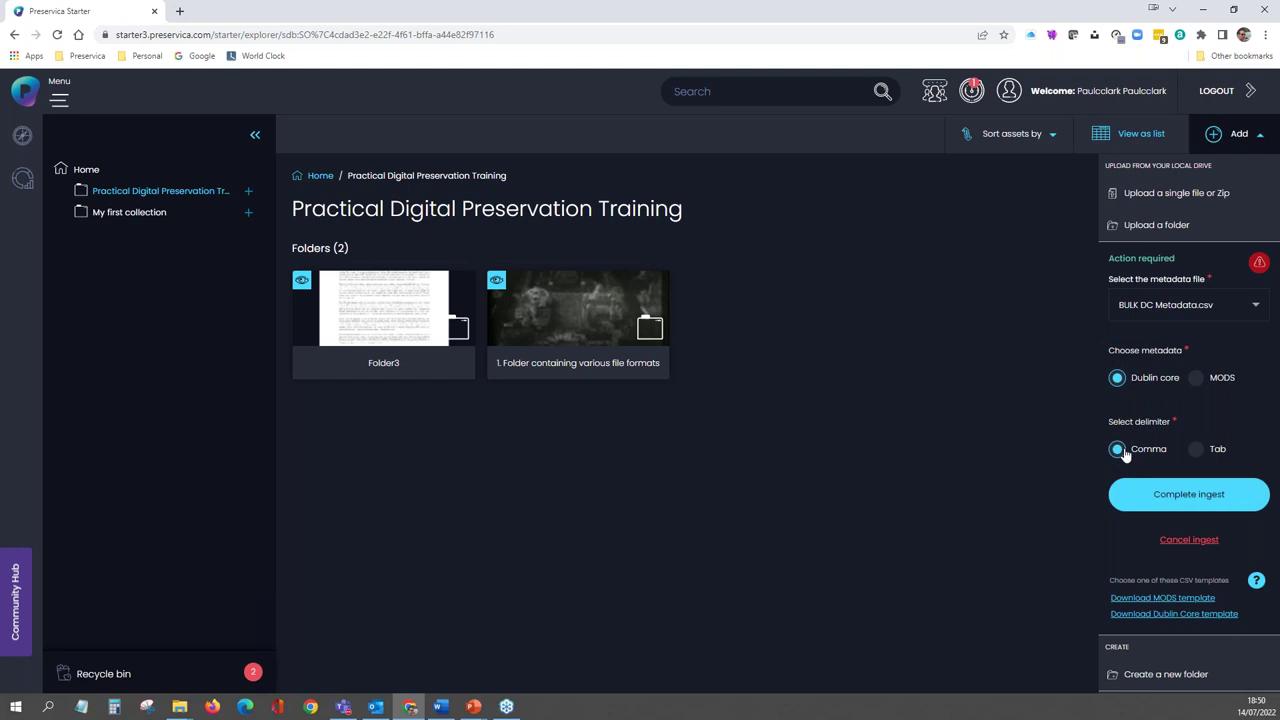
{"action": "left_click", "coordinate": [1176, 495]}
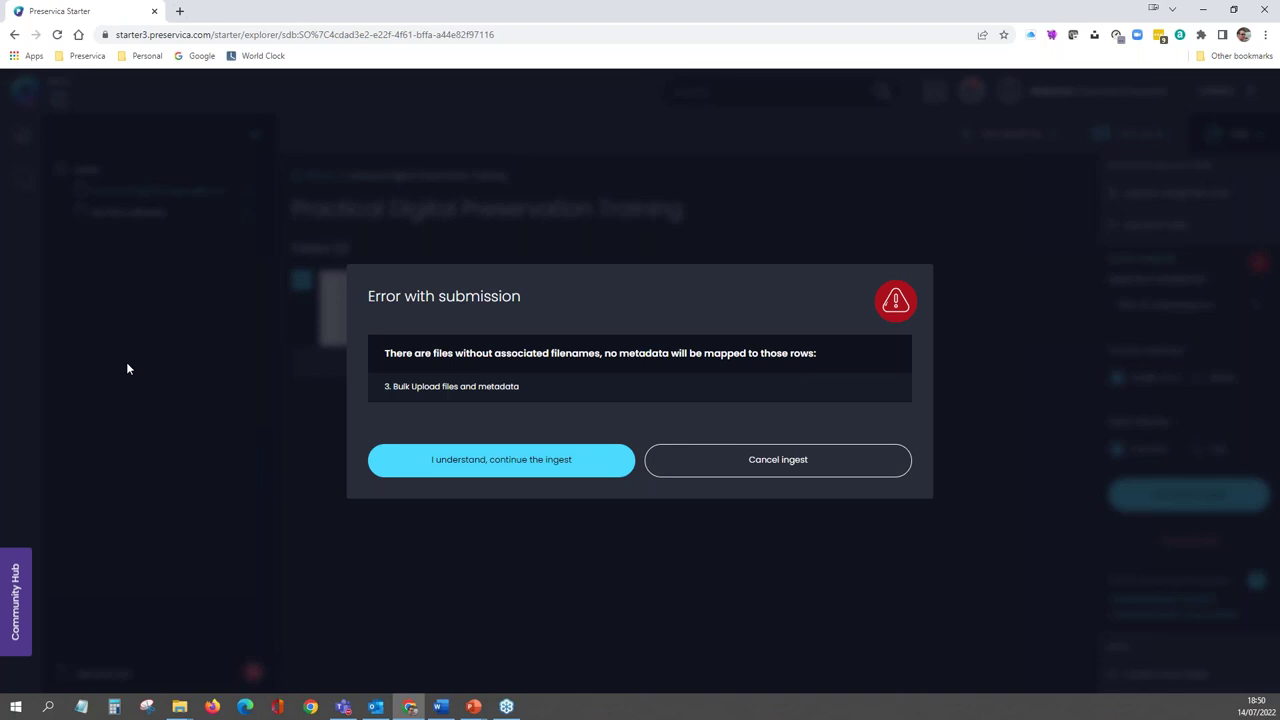
- Continue the ingest past the filename warning and clear the completed-ingest notices
{"action": "left_click", "coordinate": [489, 462]}
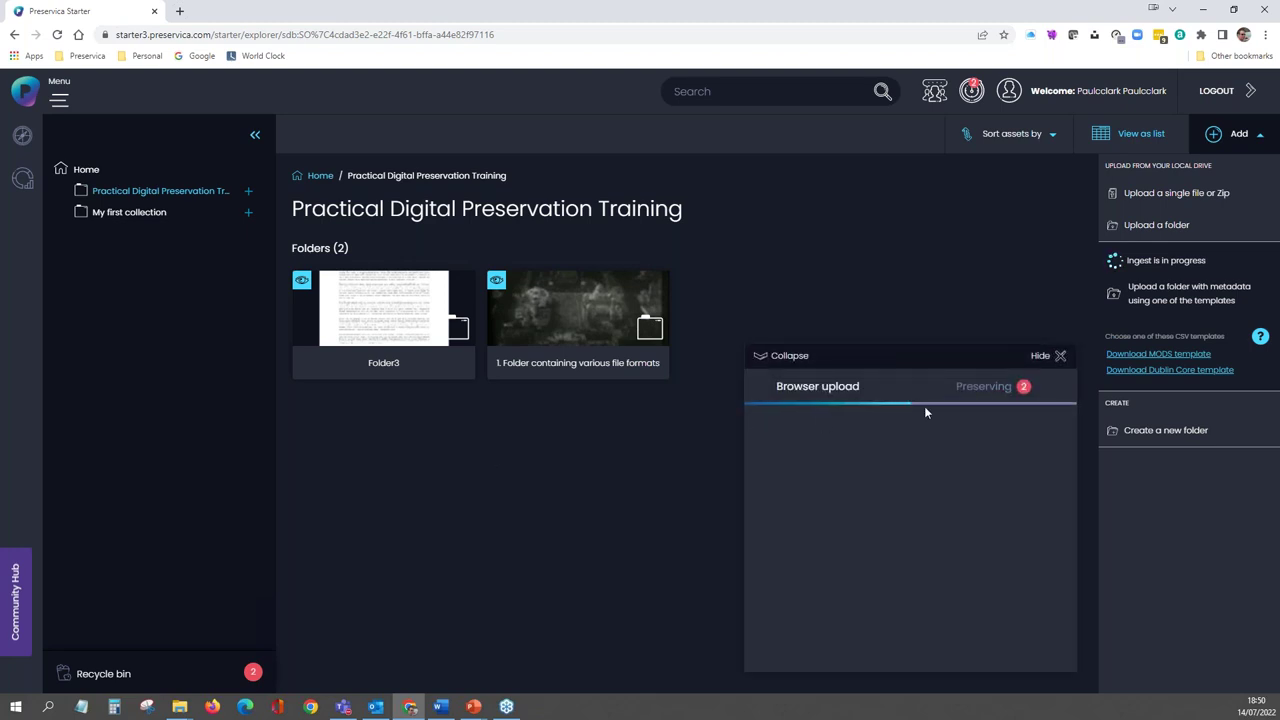
{"action": "left_click", "coordinate": [984, 388]}
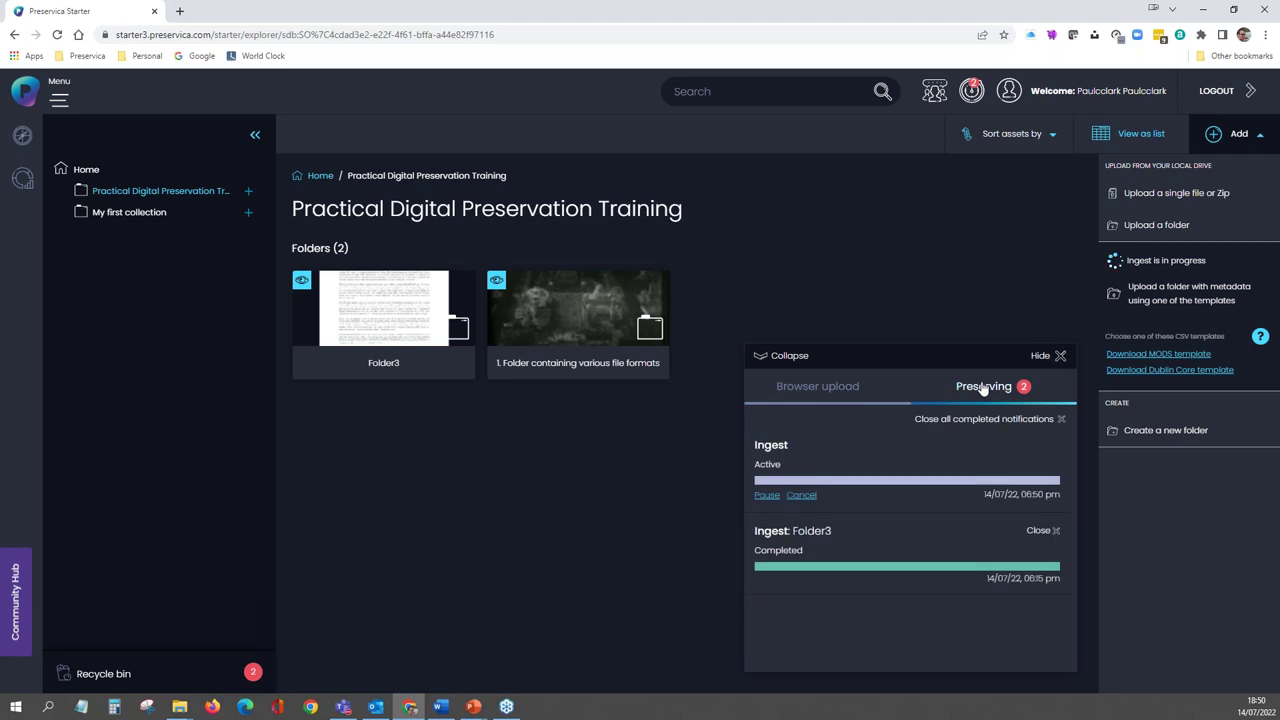
{"action": "left_click", "coordinate": [1045, 531]}
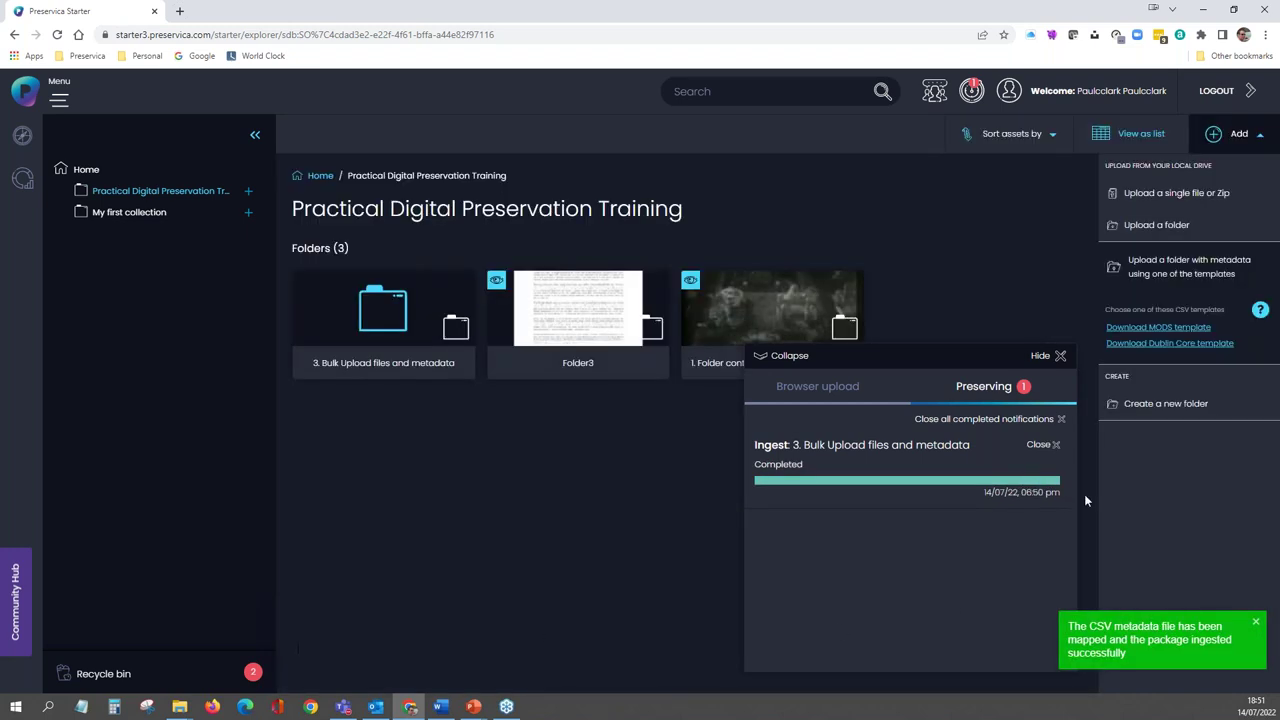
{"action": "left_click", "coordinate": [1045, 446]}
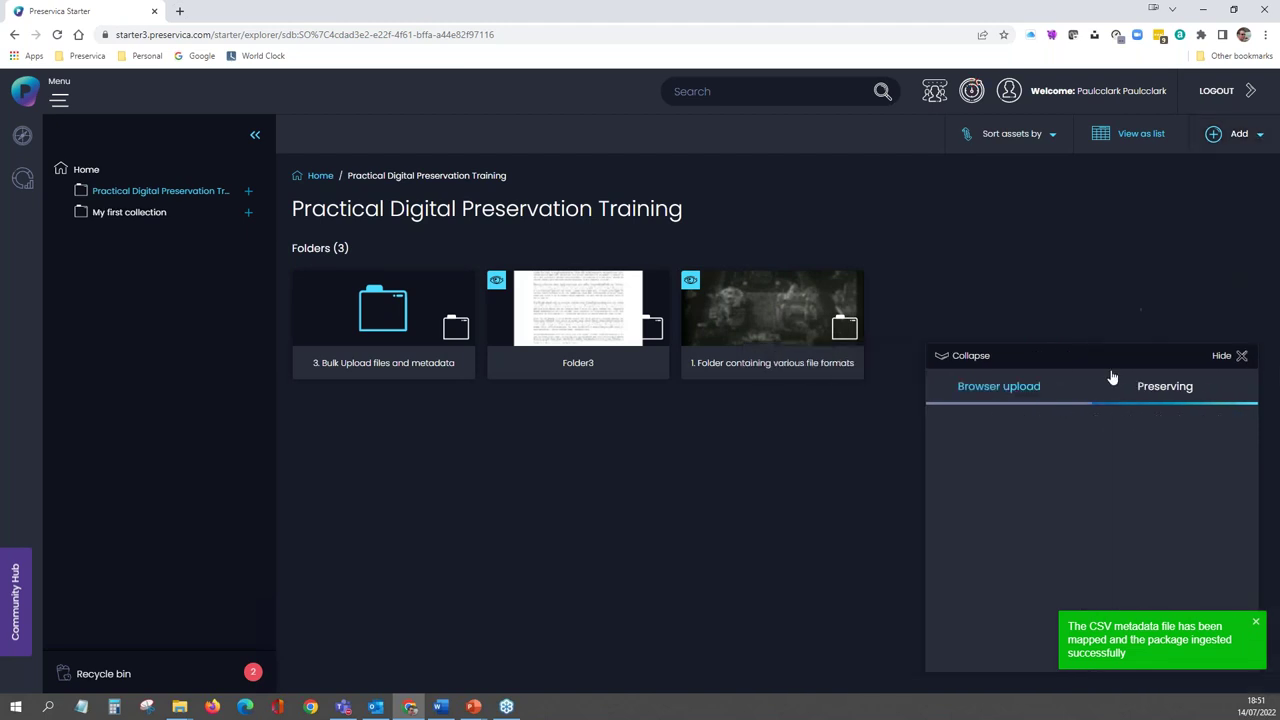
{"action": "left_click", "coordinate": [1246, 360]}
{"action": "left_click", "coordinate": [1255, 623]}
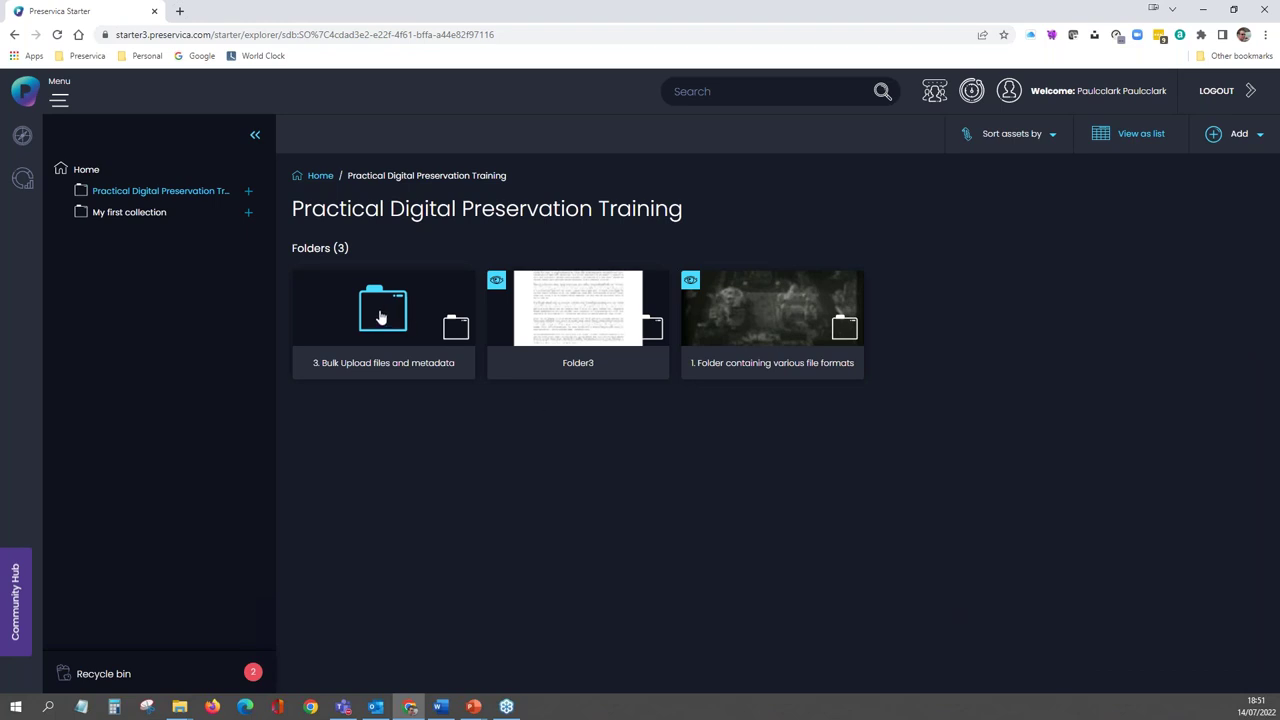
- Open the 3. Bulk Upload folder and confirm the campus asset's Dublin Core Date is April 18th 1930
{"action": "left_click", "coordinate": [380, 316]}
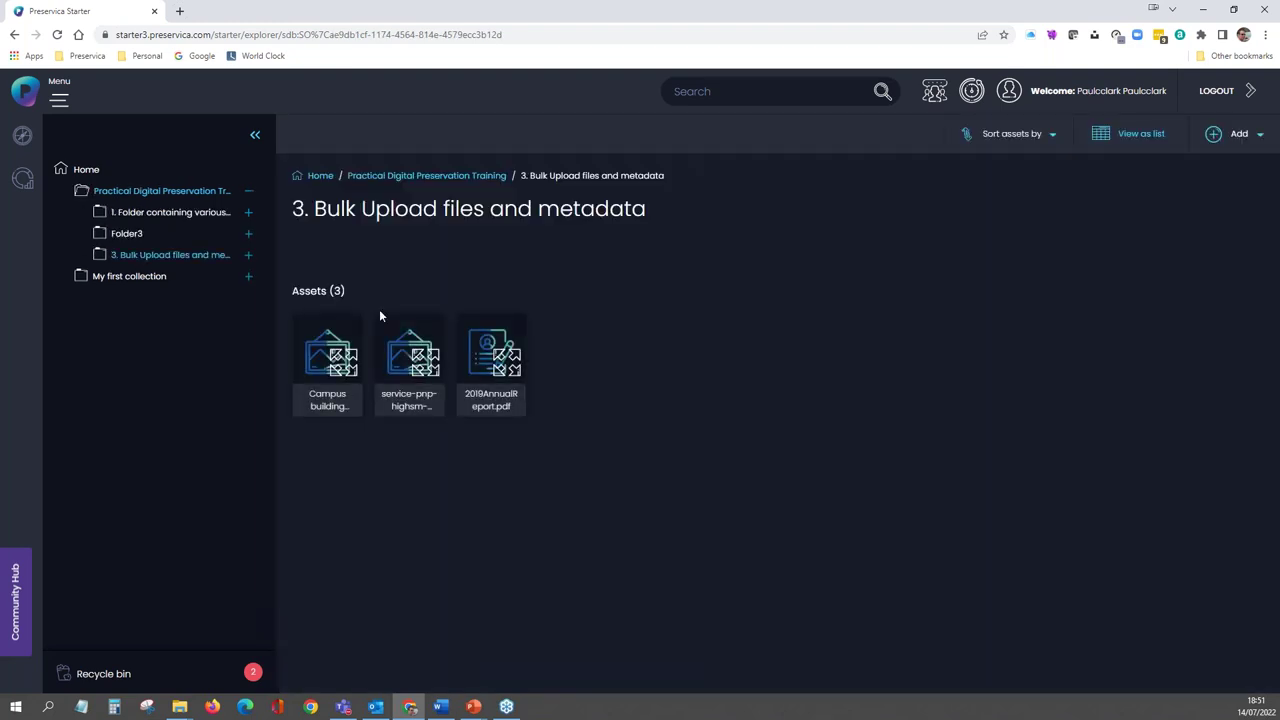
{"action": "left_click", "coordinate": [333, 370]}
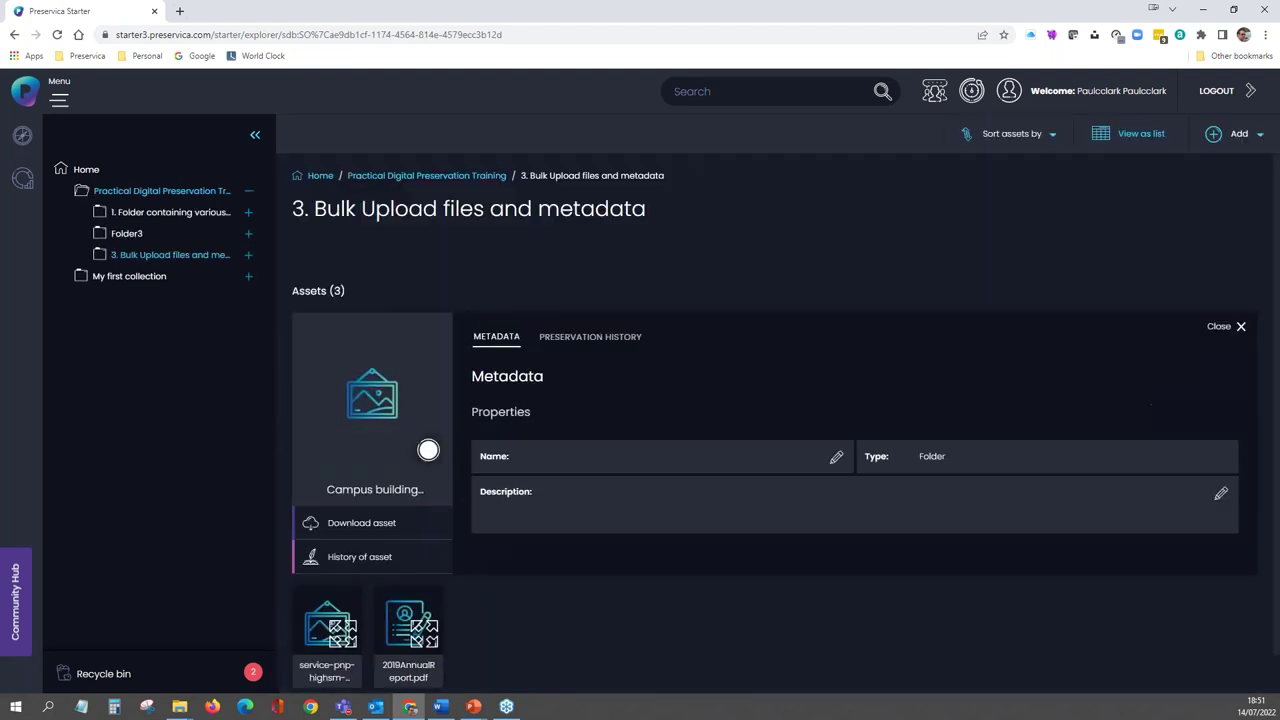
{"action": "scroll", "coordinate": [606, 484], "scroll_direction": "down", "scroll_amount": 2}
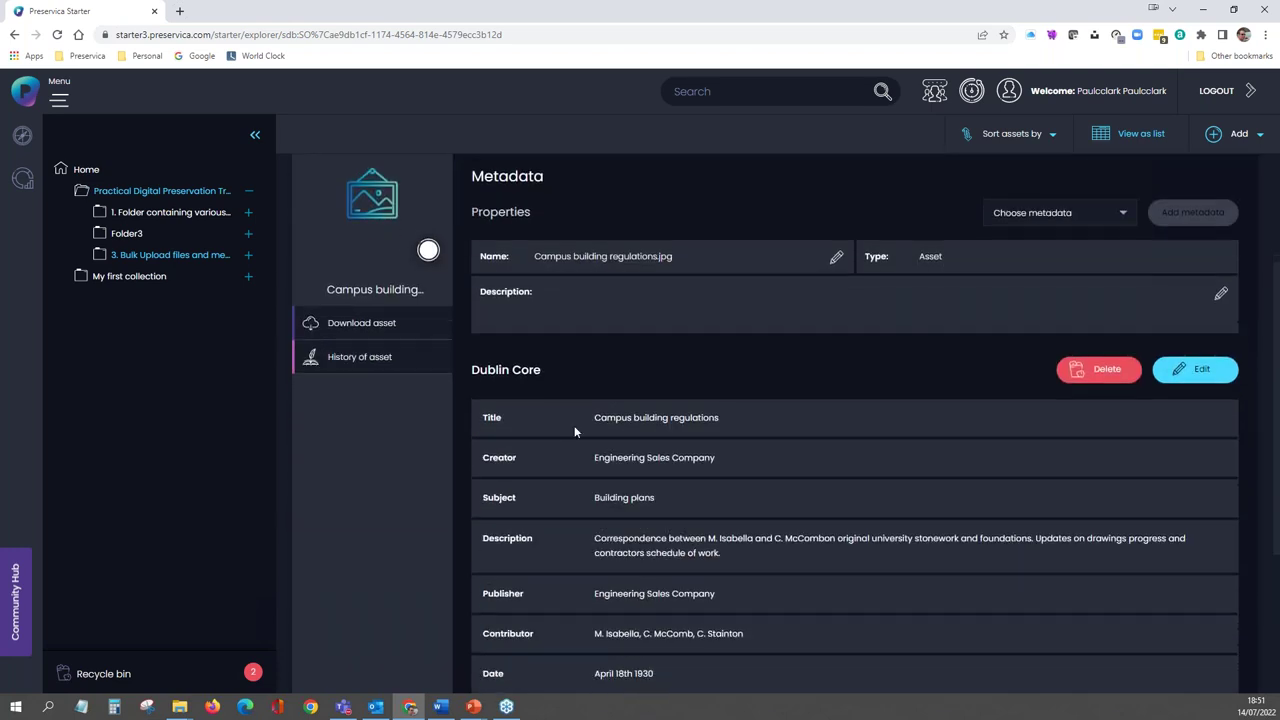
{"action": "left_click", "coordinate": [546, 374]}
{"action": "scroll", "coordinate": [594, 374], "scroll_direction": "down", "scroll_amount": 1}
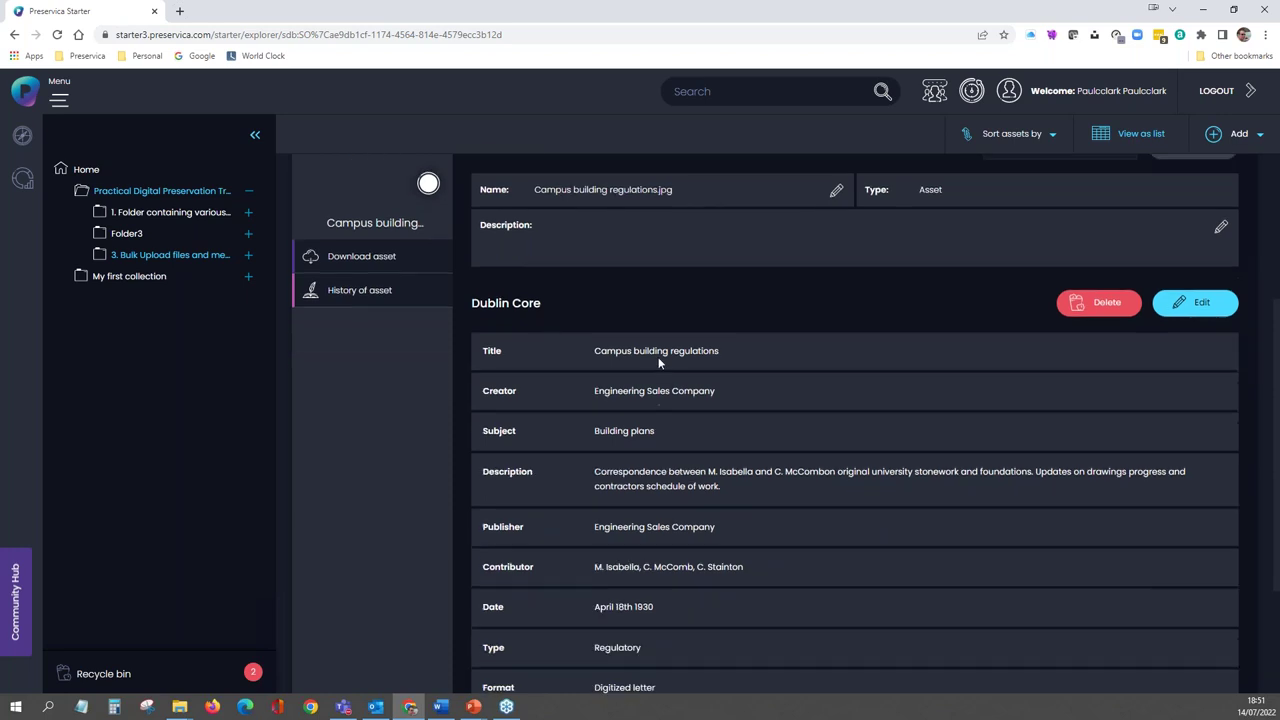
{"action": "scroll", "coordinate": [663, 355], "scroll_direction": "down", "scroll_amount": 1}
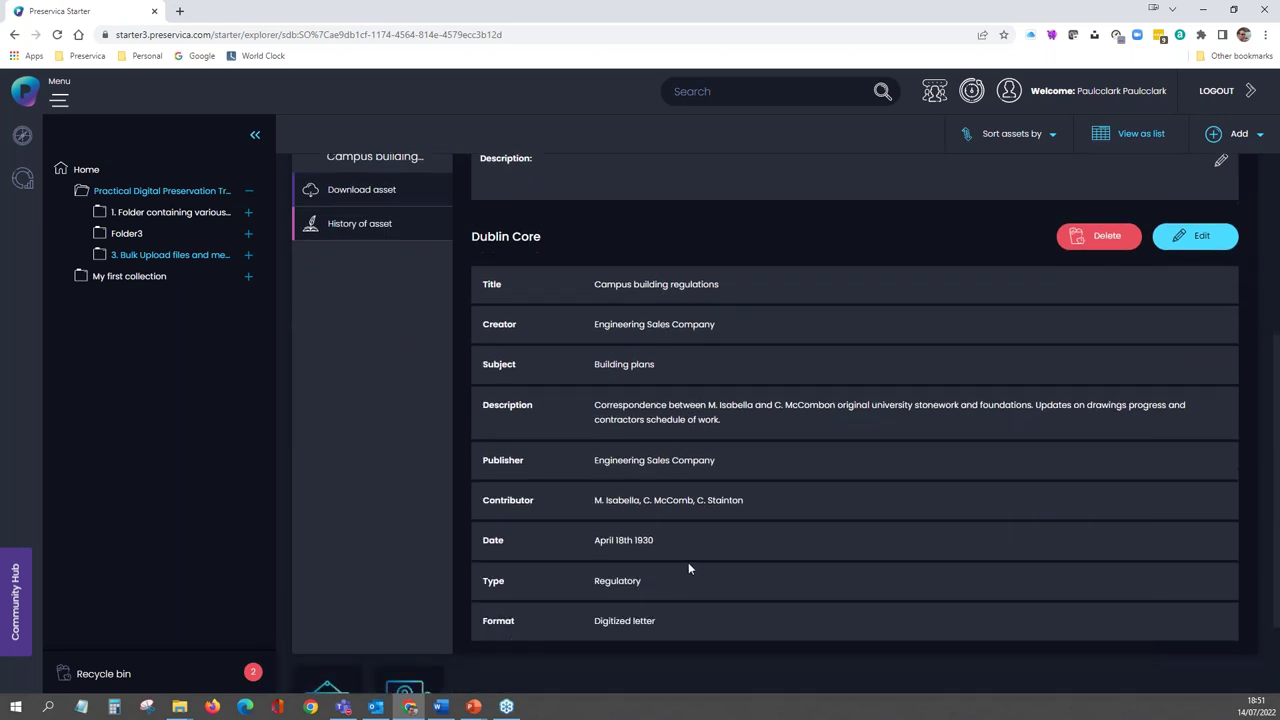
{"action": "scroll", "coordinate": [688, 562], "scroll_direction": "up", "scroll_amount": 3}
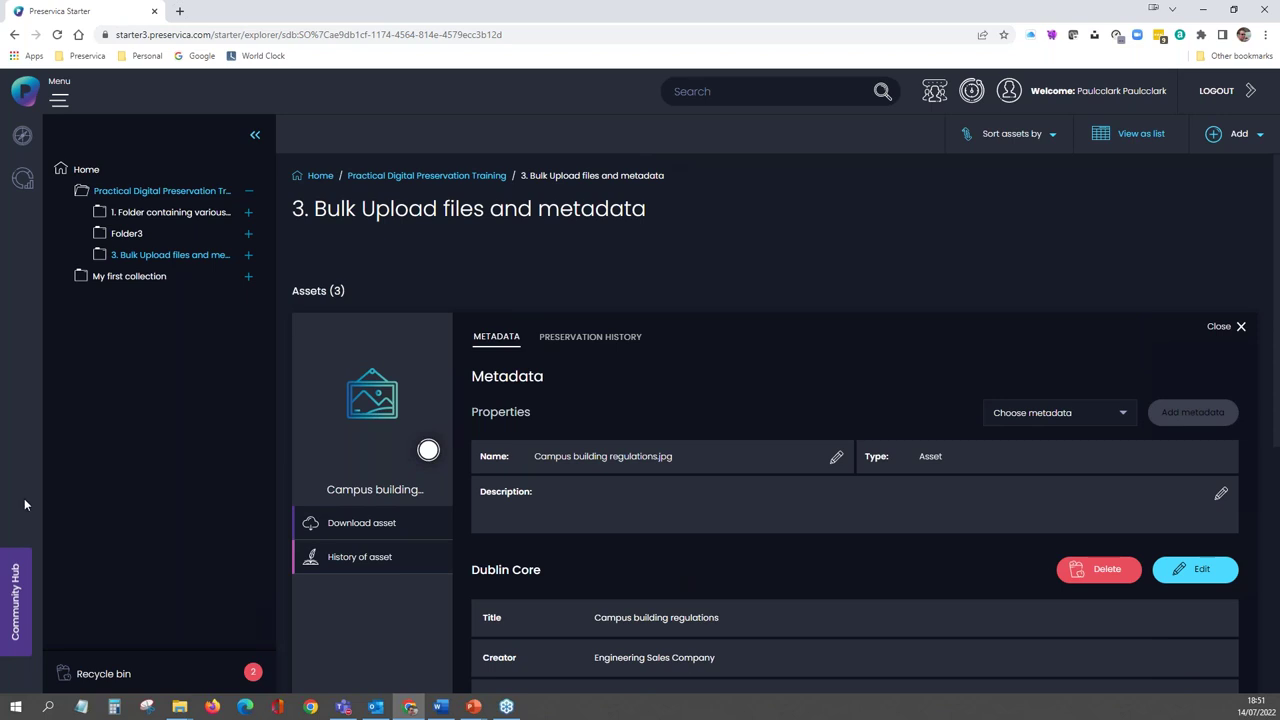
{"action": "left_click", "coordinate": [1236, 328]}
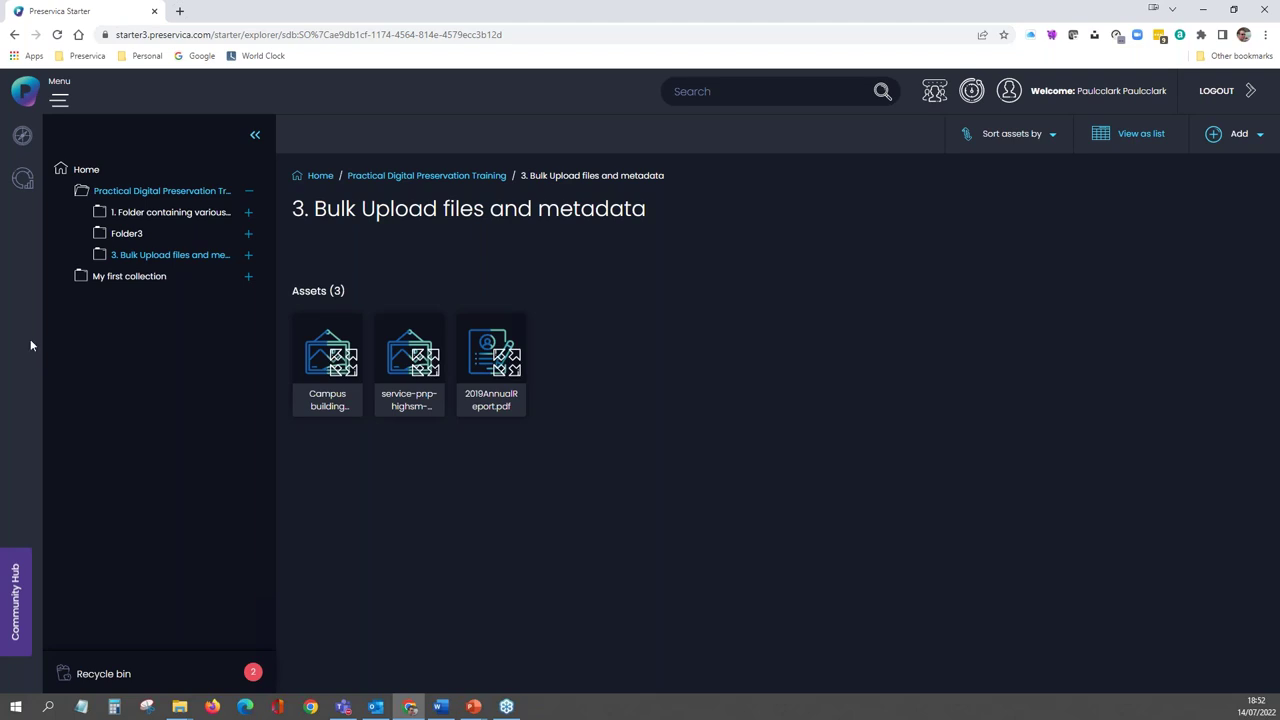
{"action": "left_click", "coordinate": [416, 175]}
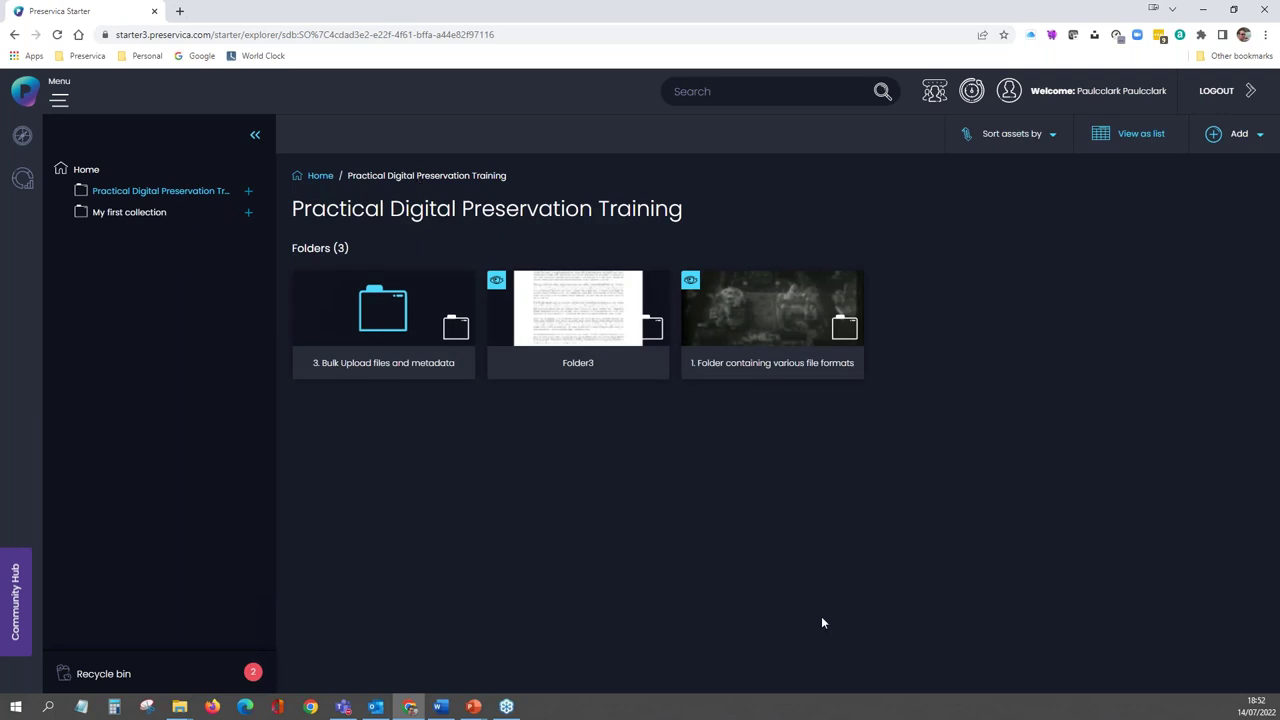
{"action": "left_click", "coordinate": [767, 318]}
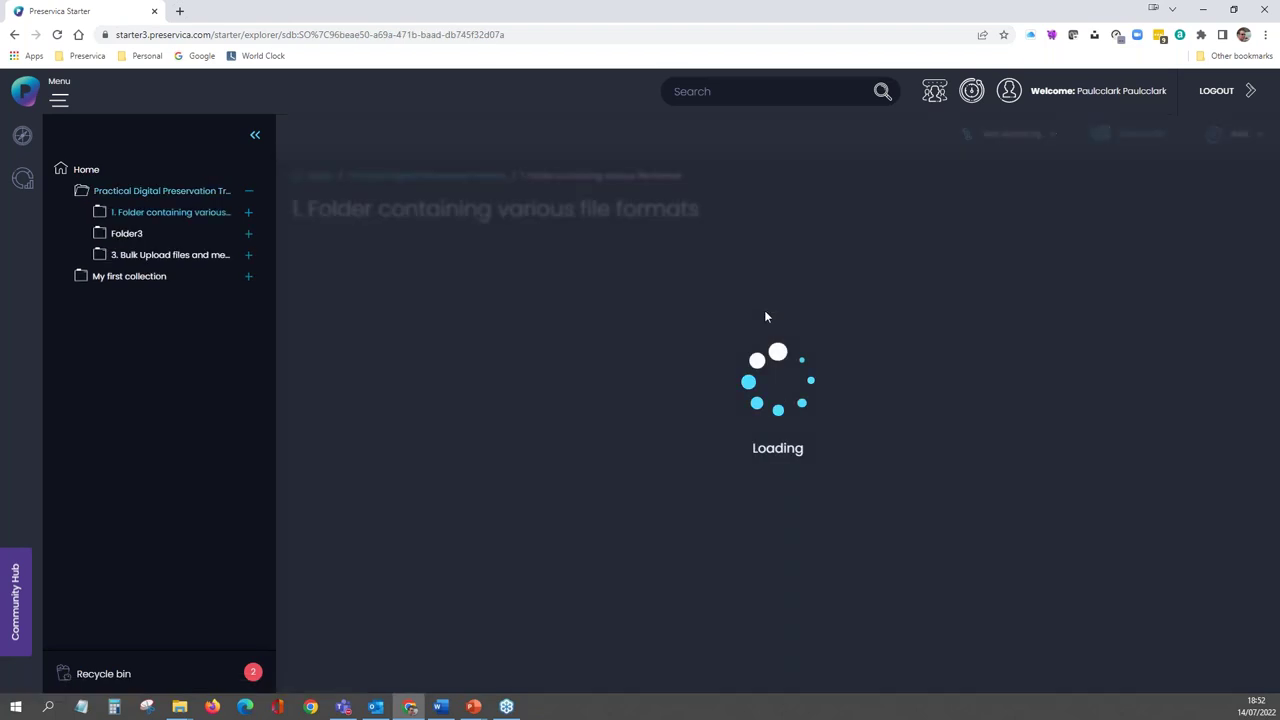
{"action": "left_click", "coordinate": [330, 355]}
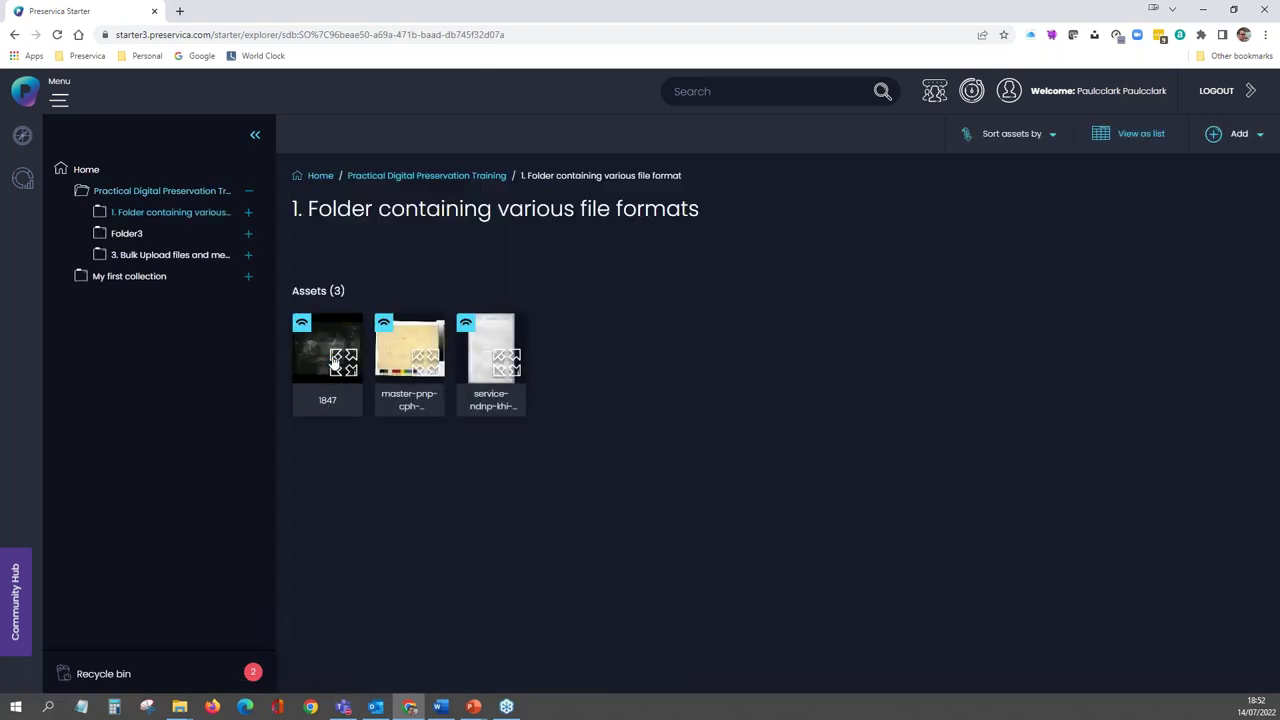
{"action": "left_click", "coordinate": [413, 360]}
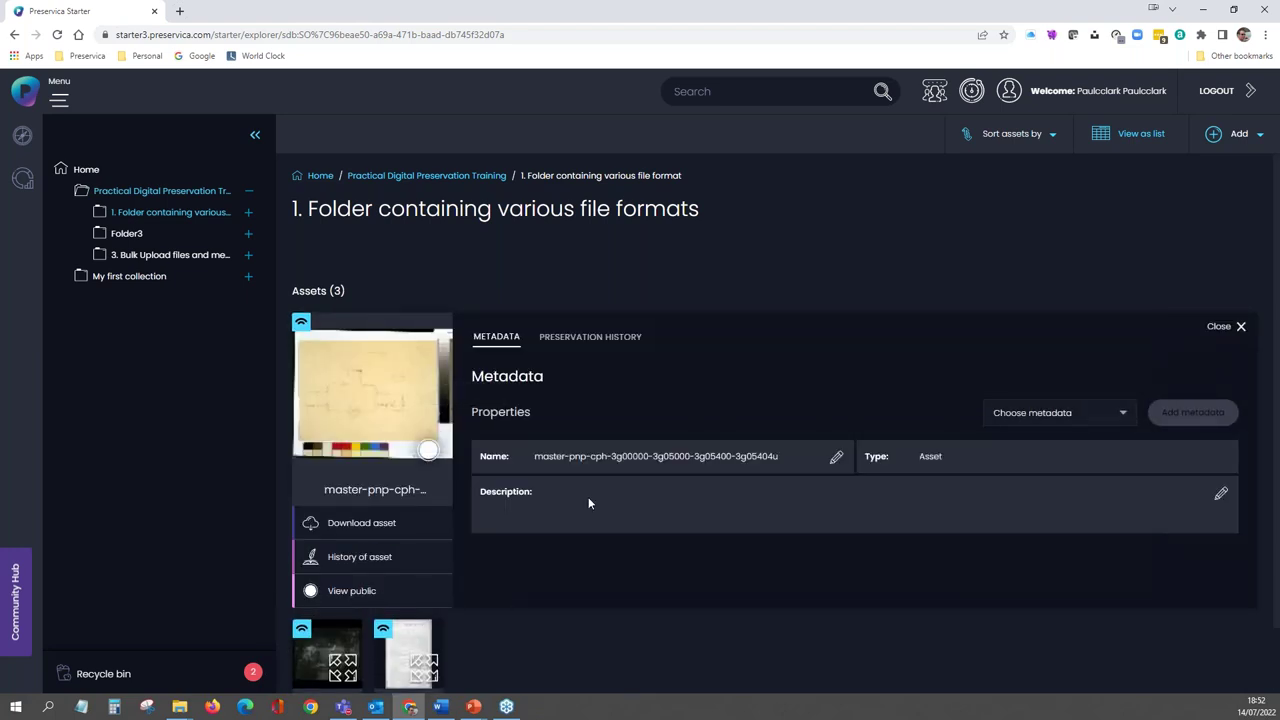
{"action": "left_click", "coordinate": [1216, 327]}
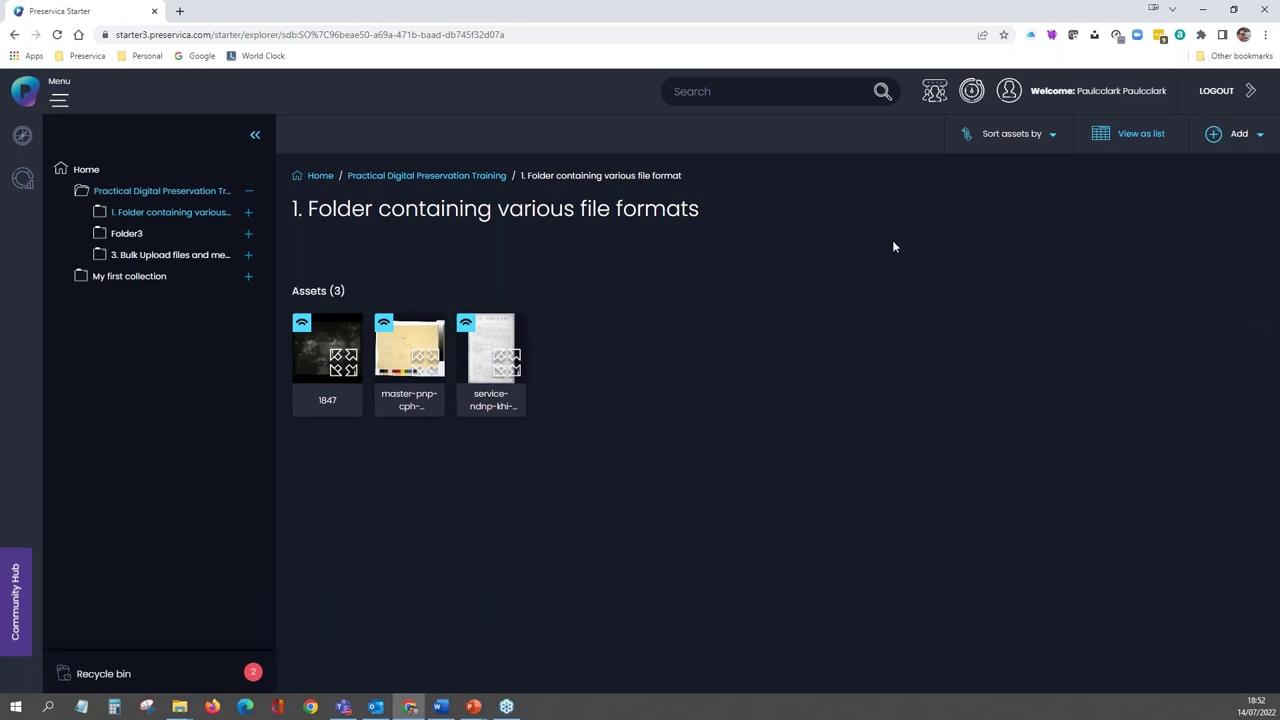
{"action": "left_click", "coordinate": [430, 175]}
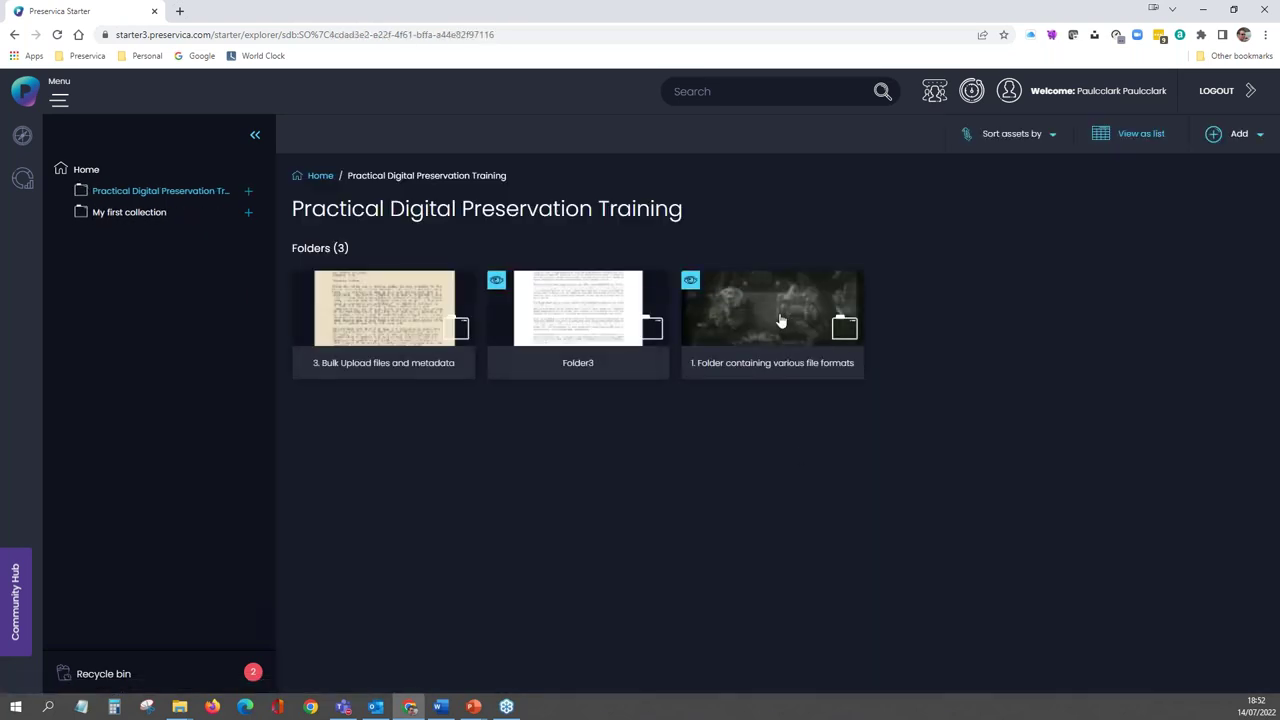
- Bulk add the Dublin Core template to 1. Folder containing various file formats
{"action": "right_click", "coordinate": [778, 316]}
{"action": "scroll", "coordinate": [829, 370], "scroll_direction": "down", "scroll_amount": 1}
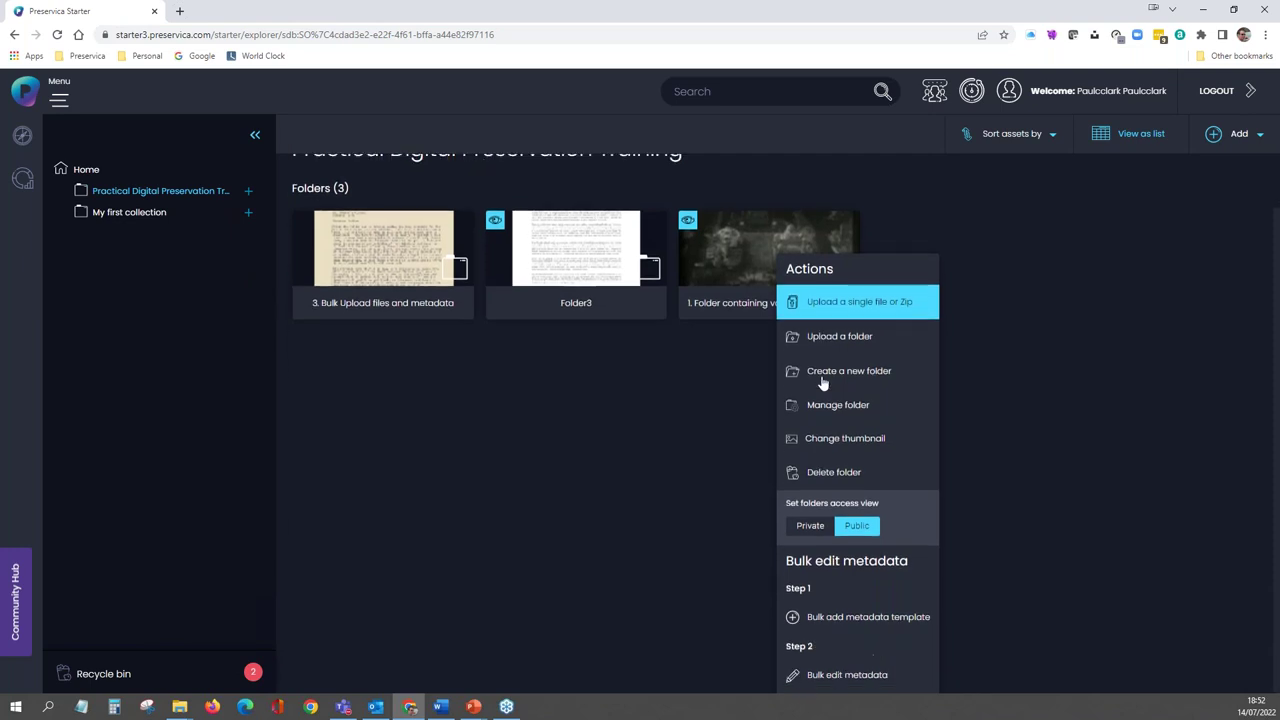
{"action": "left_click", "coordinate": [863, 567]}
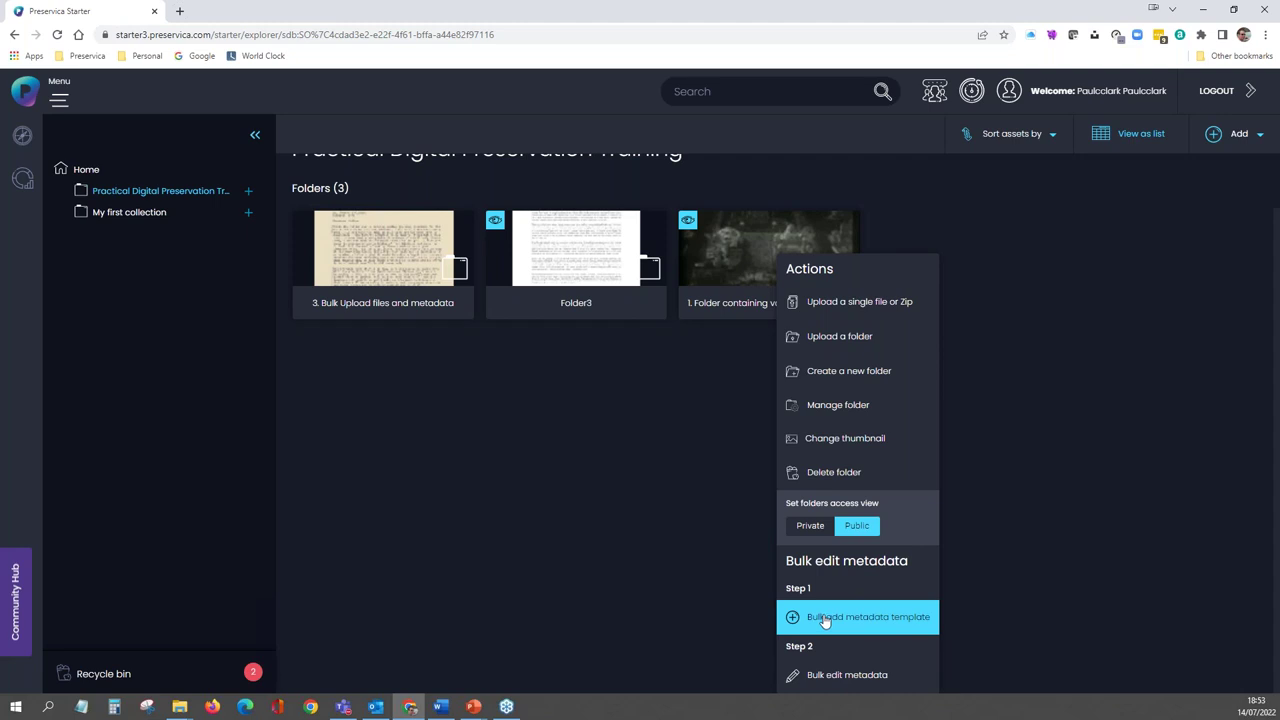
{"action": "left_click", "coordinate": [825, 621]}
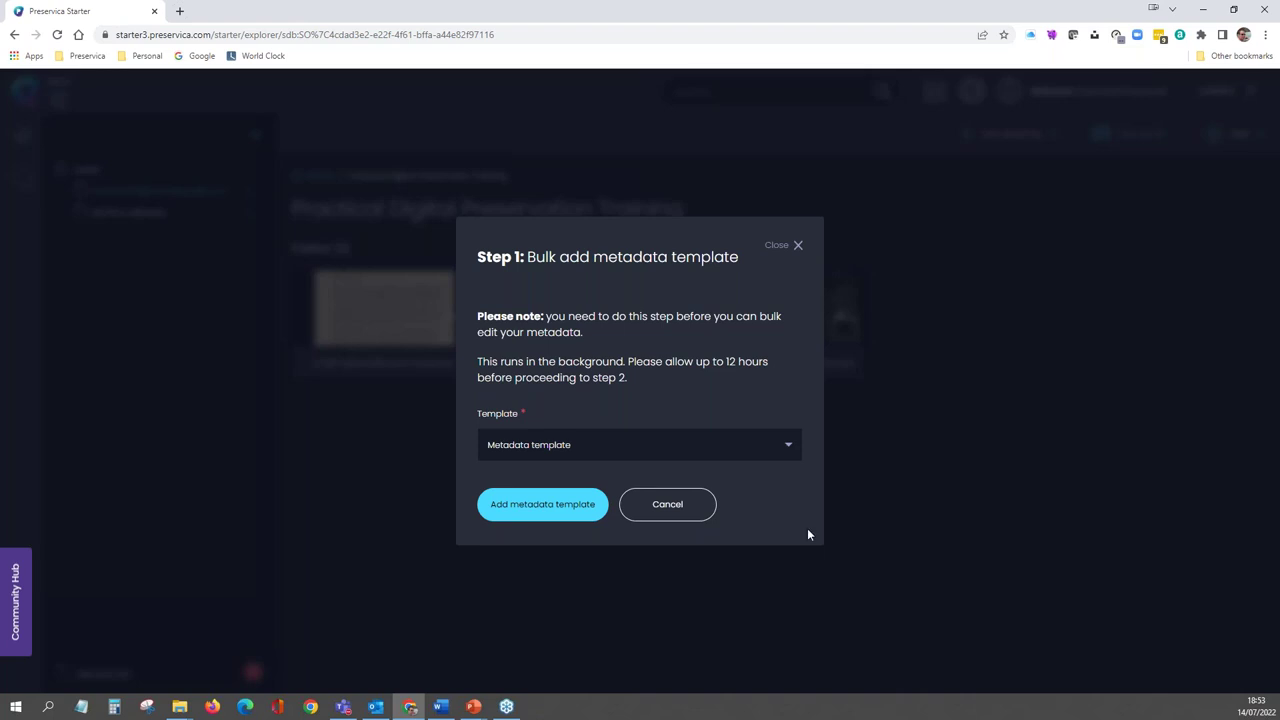
{"action": "left_click", "coordinate": [790, 454]}
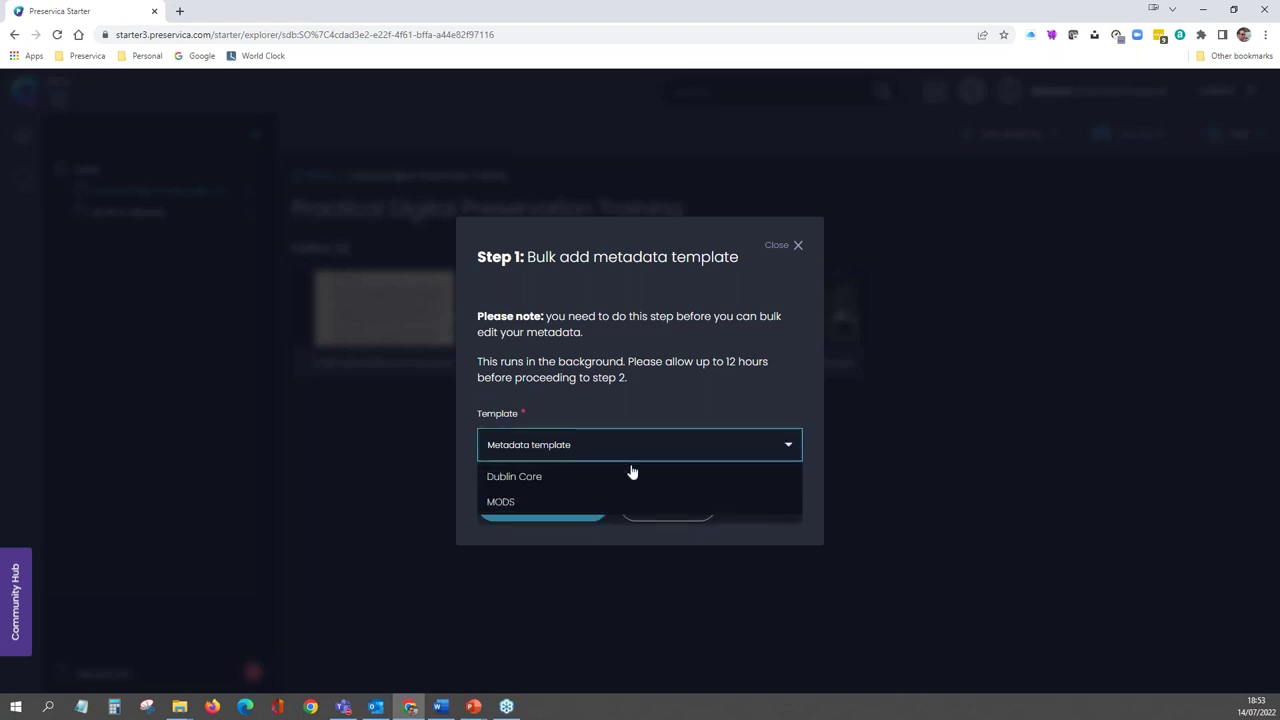
{"action": "left_click", "coordinate": [573, 478]}
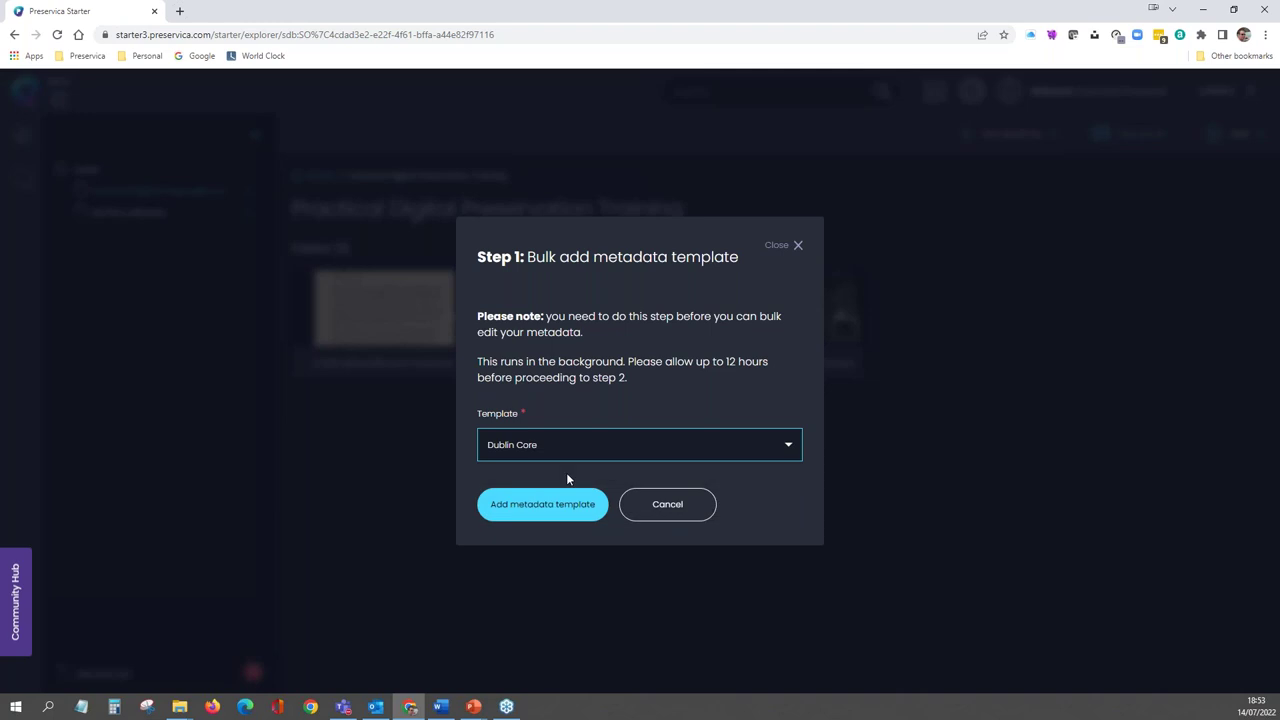
{"action": "left_click", "coordinate": [548, 512]}
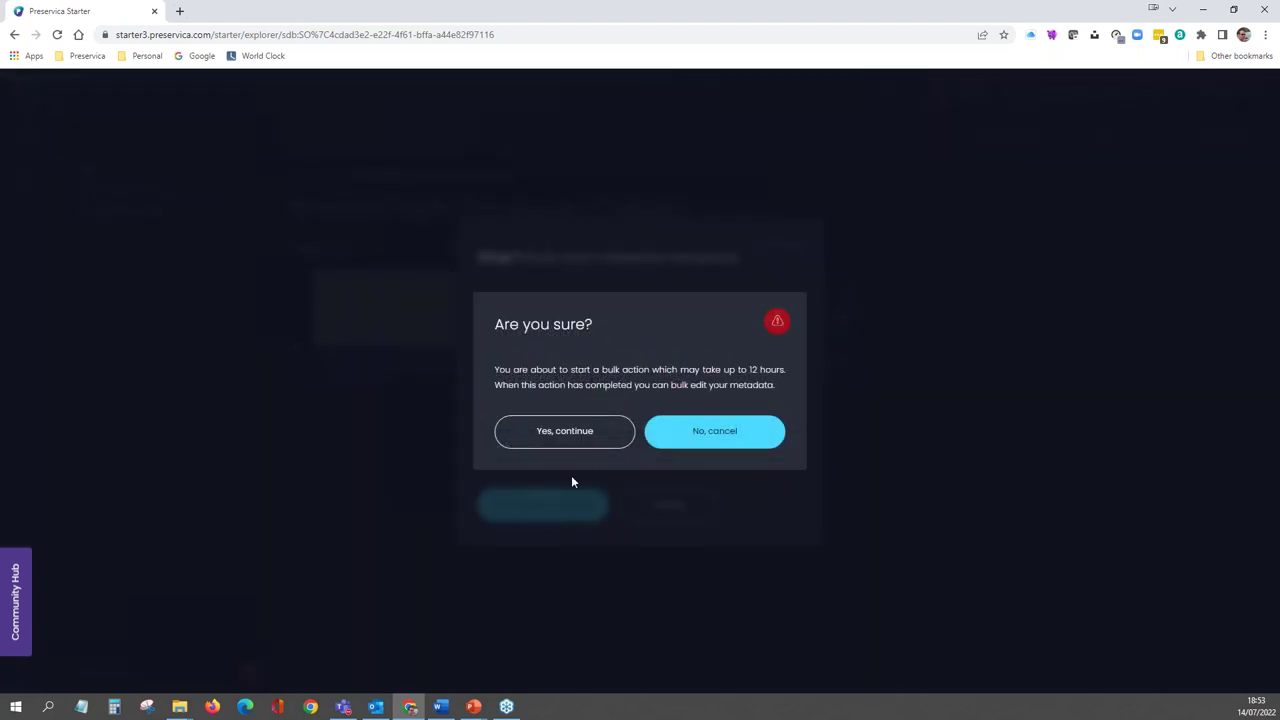
{"action": "left_click", "coordinate": [558, 438]}
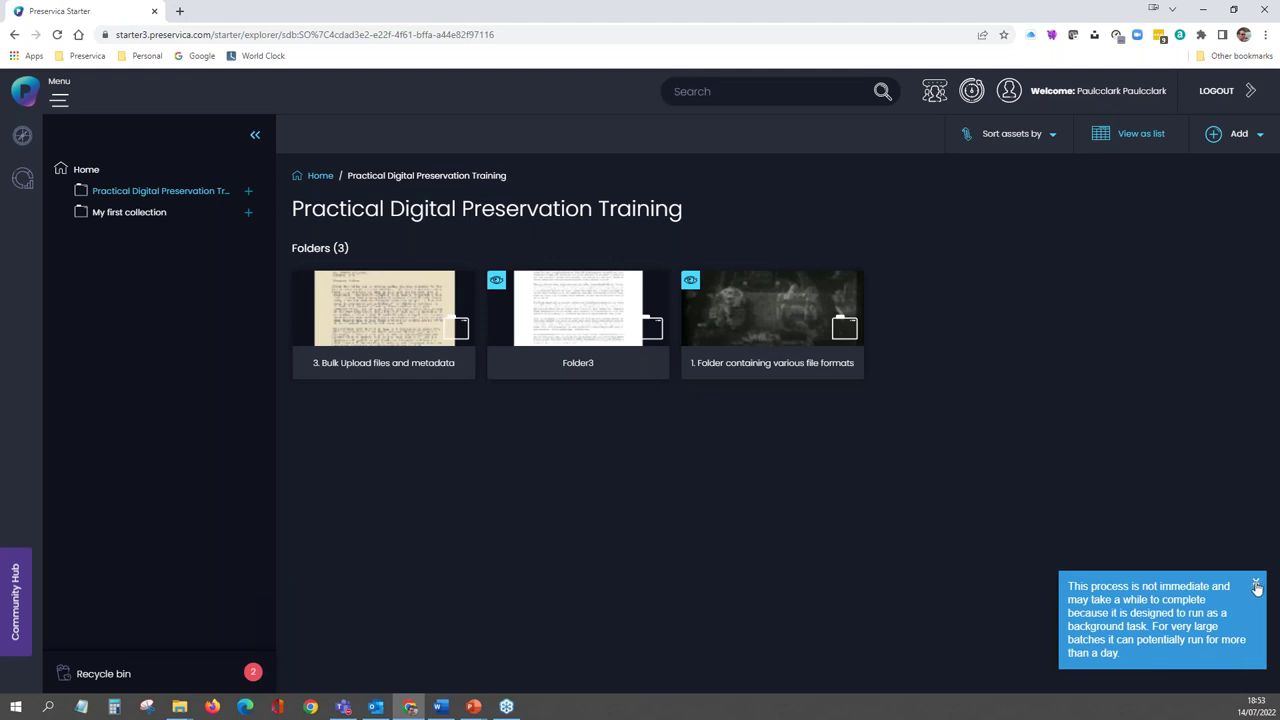
{"action": "left_click", "coordinate": [1256, 585]}
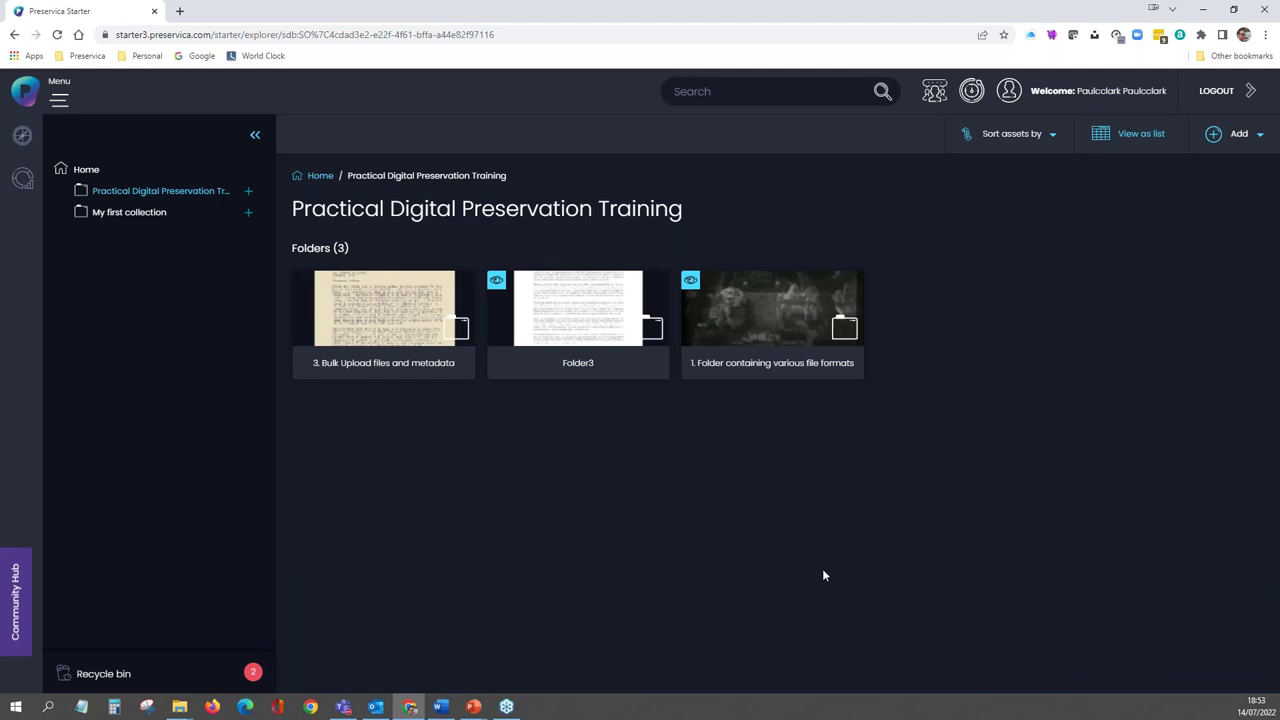
{"action": "left_click", "coordinate": [724, 316]}
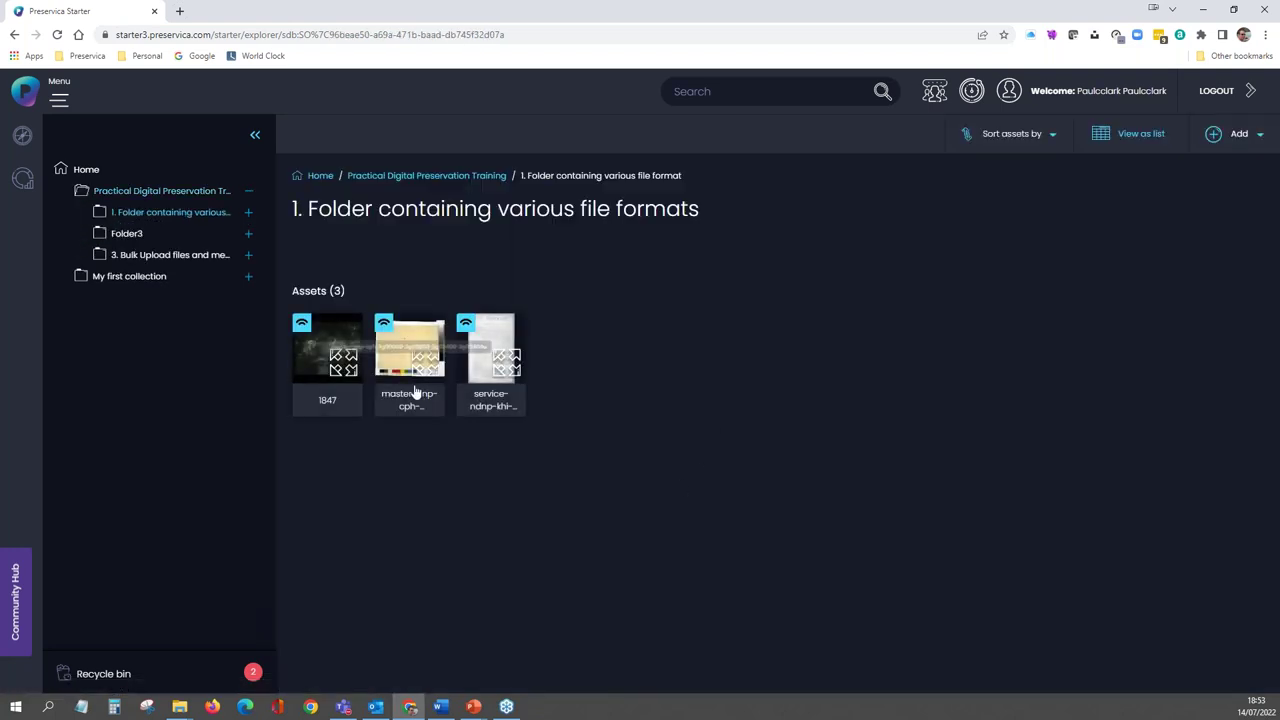
{"action": "left_click", "coordinate": [405, 366]}
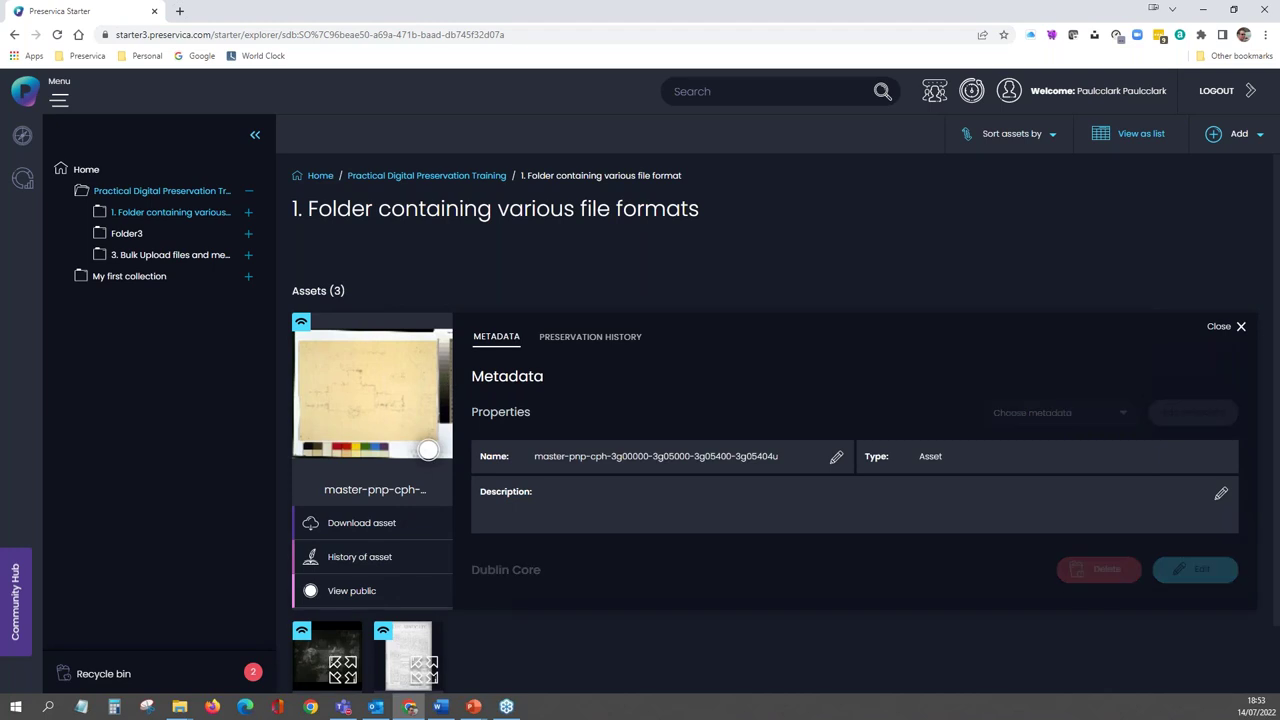
{"action": "scroll", "coordinate": [584, 419], "scroll_direction": "down", "scroll_amount": 1}
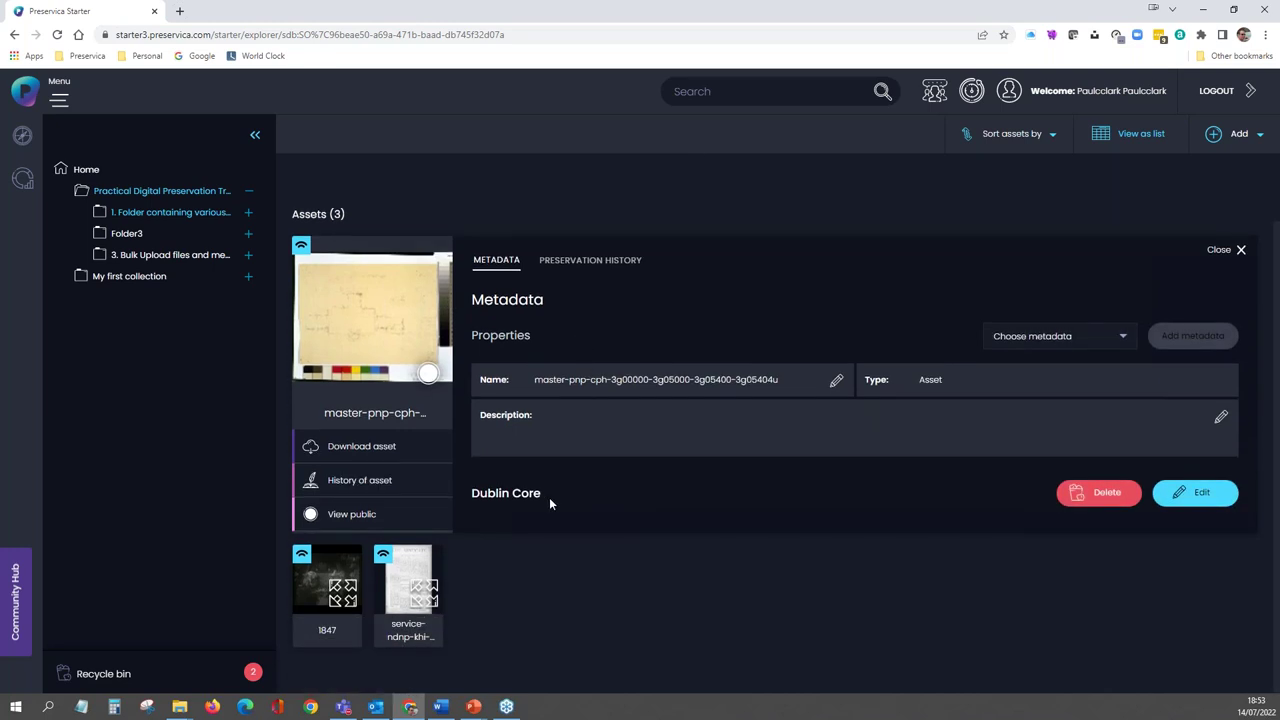
{"action": "left_click", "coordinate": [549, 497]}
{"action": "left_click", "coordinate": [1239, 250]}
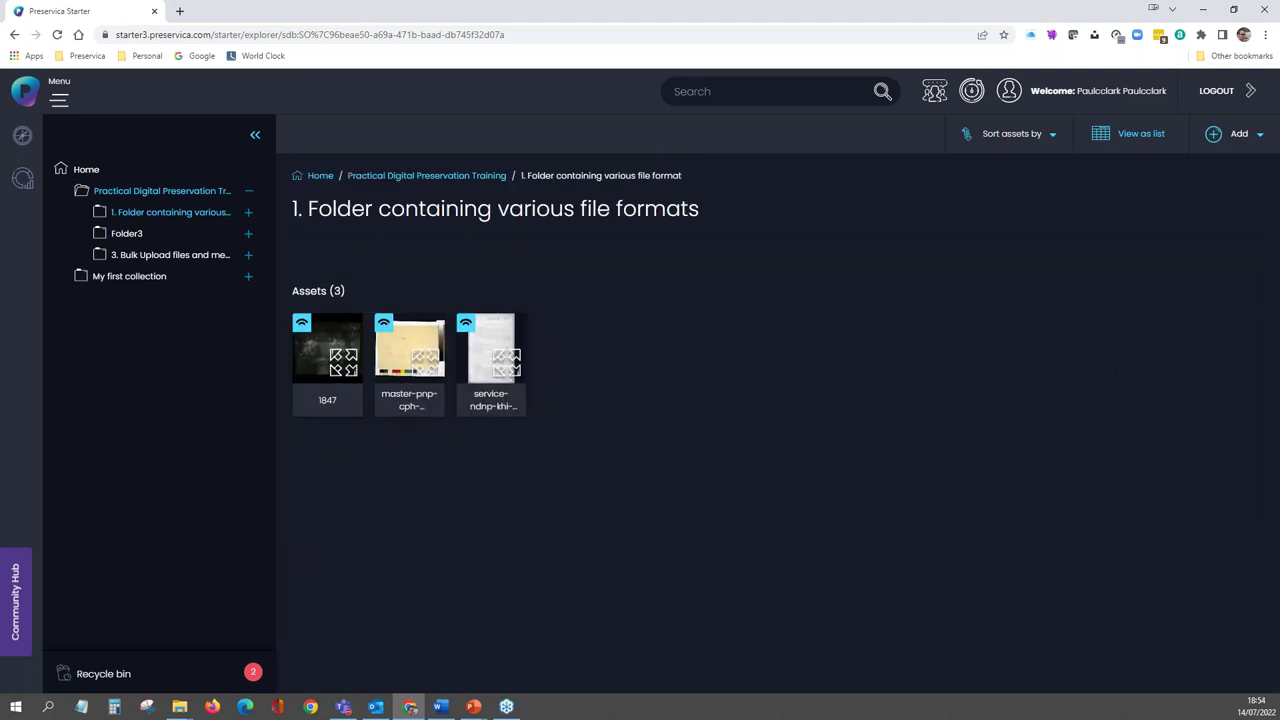
{"action": "left_click", "coordinate": [470, 175]}
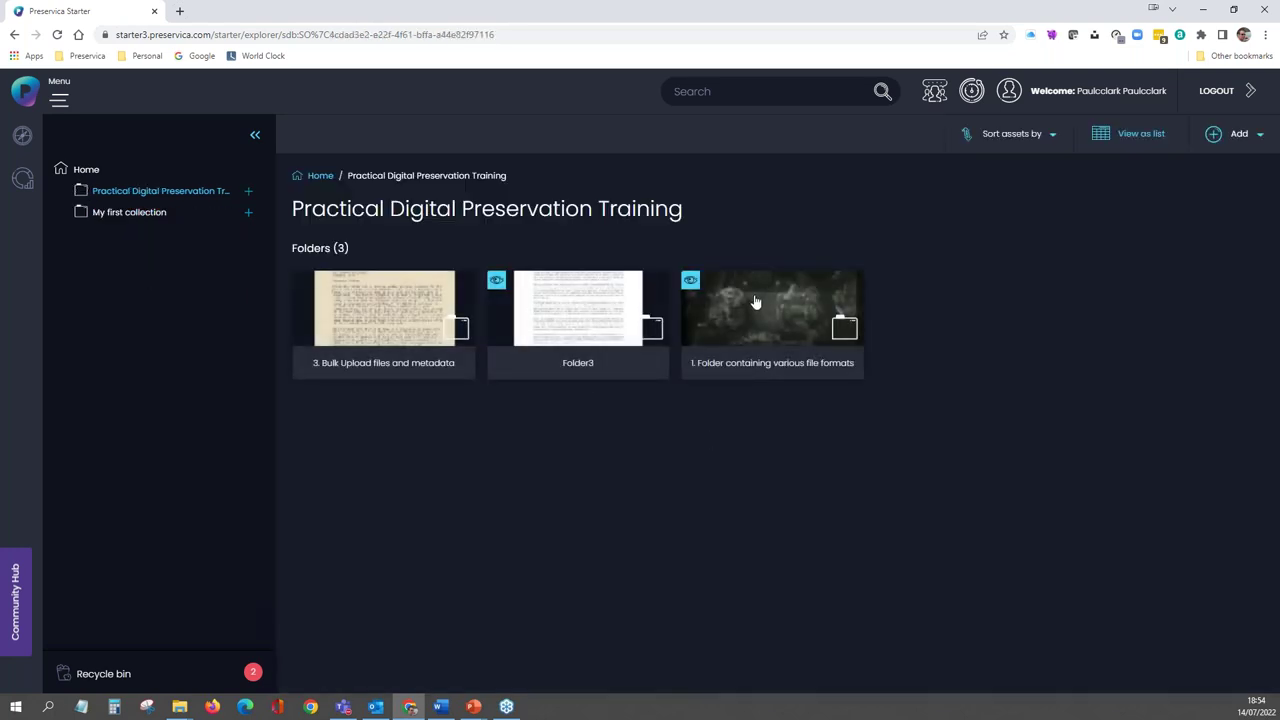
- Start Bulk edit metadata on the file formats folder, turning off the template reminder
{"action": "right_click", "coordinate": [753, 300]}
{"action": "scroll", "coordinate": [809, 481], "scroll_direction": "down", "scroll_amount": 1}
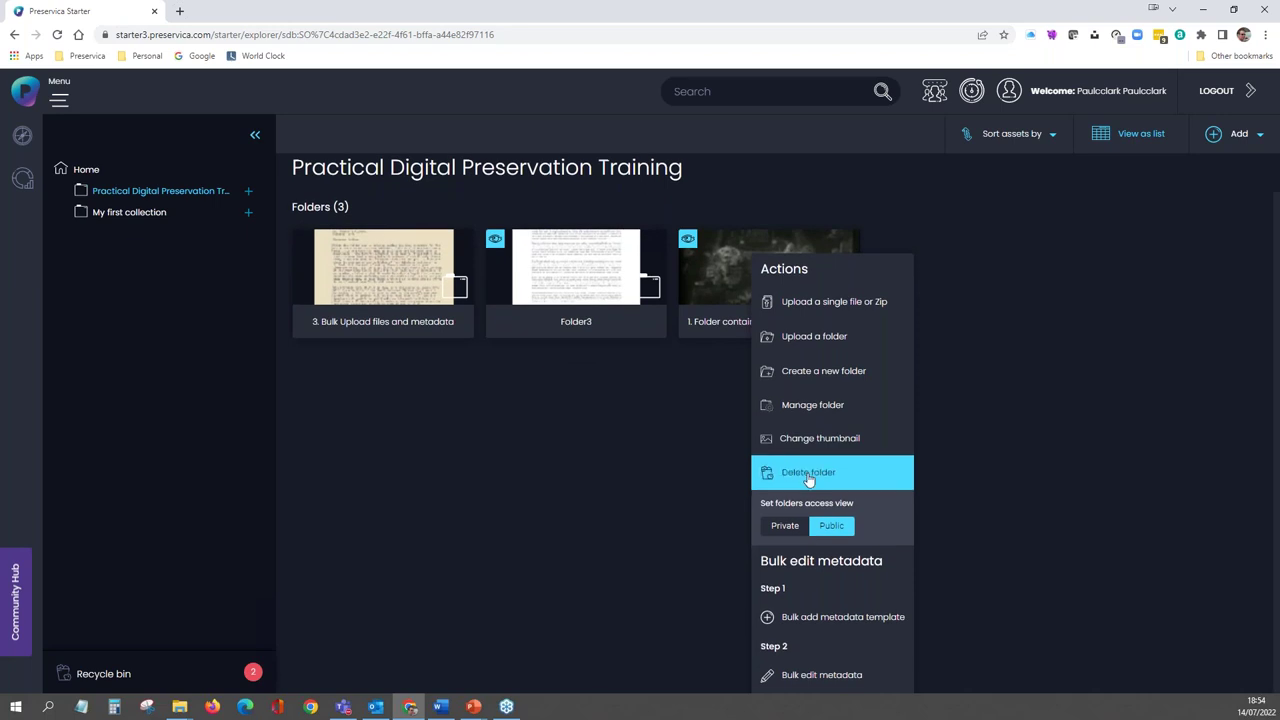
{"action": "left_click", "coordinate": [818, 680]}
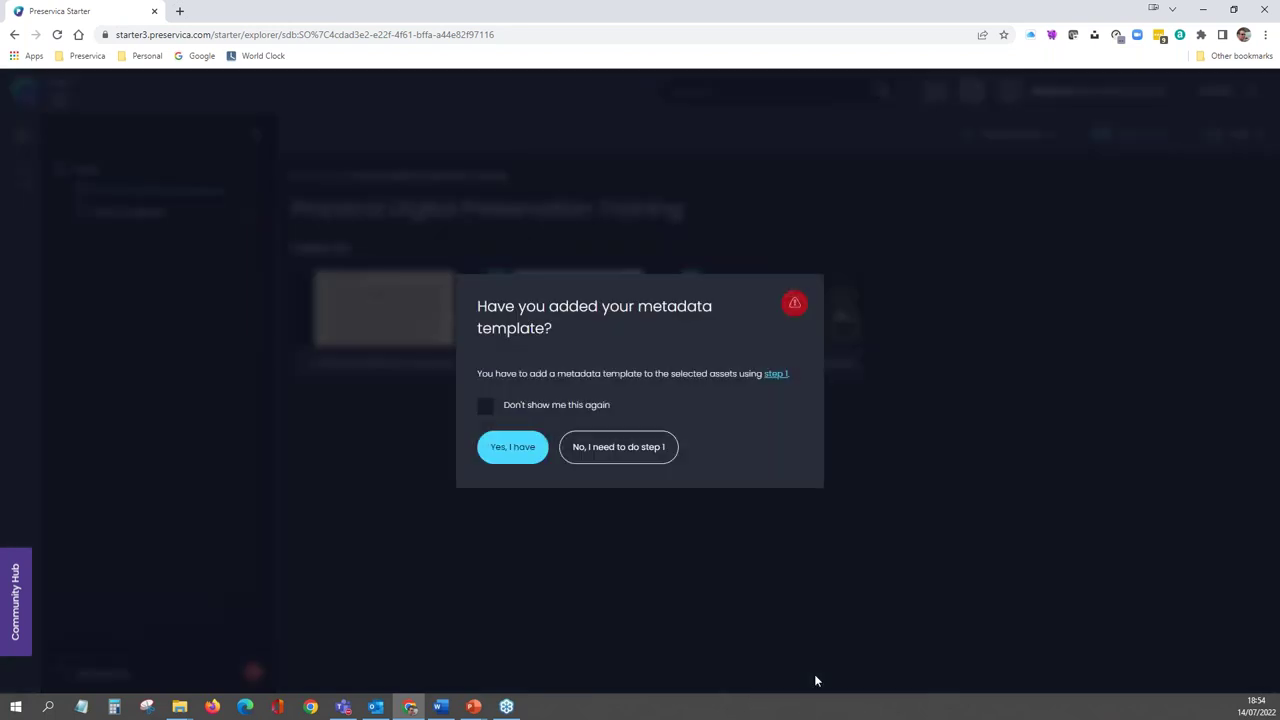
{"action": "left_click", "coordinate": [486, 406]}
{"action": "left_click", "coordinate": [502, 452]}
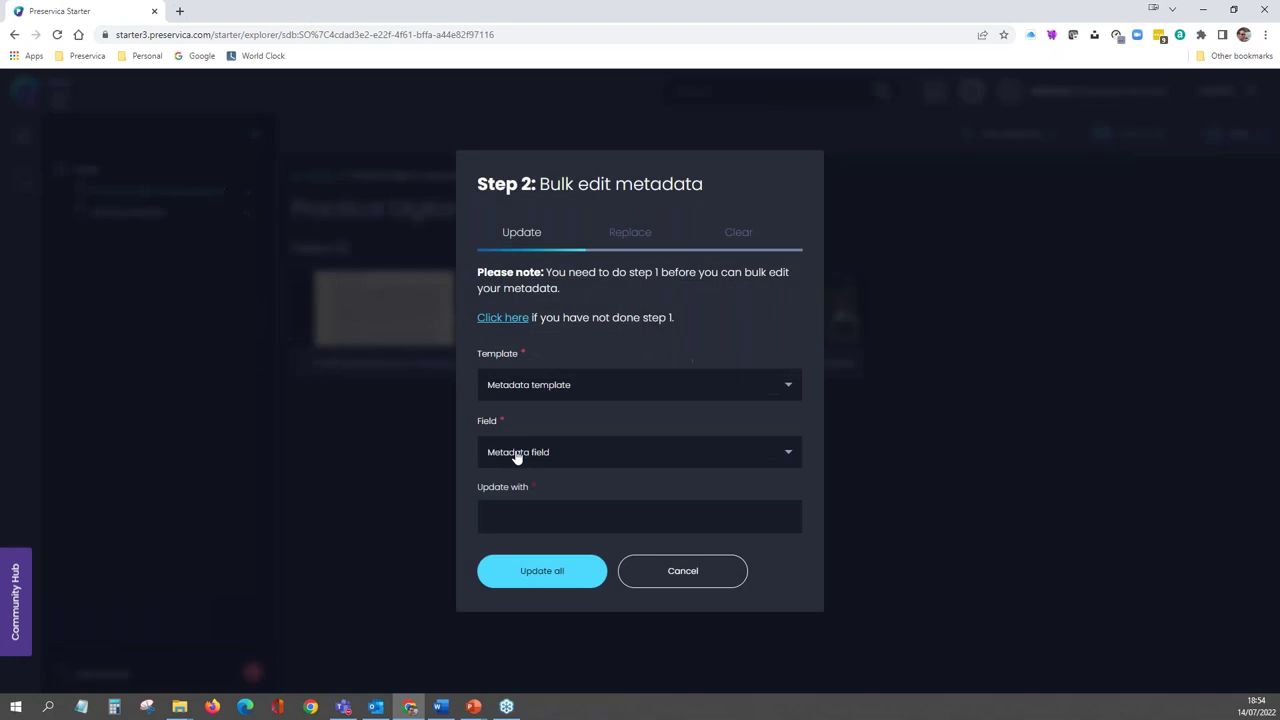
{"action": "left_click", "coordinate": [521, 235]}
{"action": "left_click", "coordinate": [735, 235]}
- Set the Dublin Core Date to 14th July 2022 on all assets, overwriting existing values
{"action": "left_click", "coordinate": [605, 388]}
{"action": "left_click", "coordinate": [547, 420]}
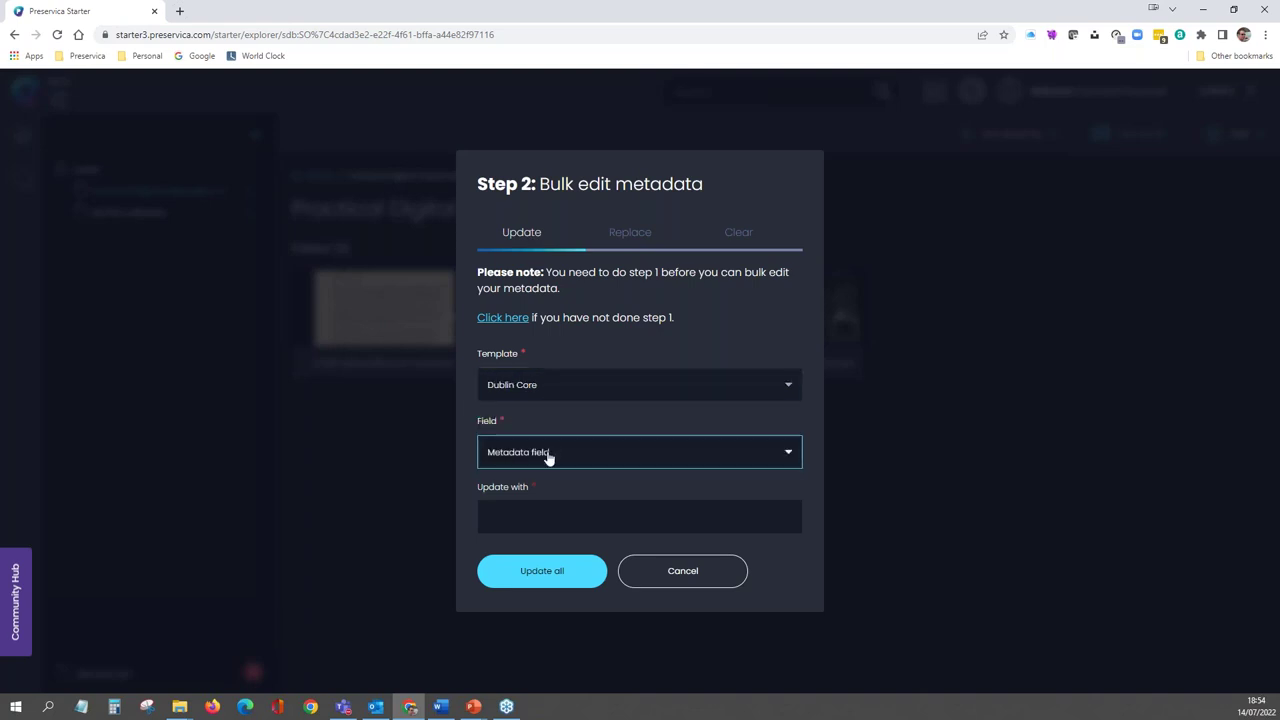
{"action": "left_click", "coordinate": [548, 456]}
{"action": "left_click", "coordinate": [520, 560]}
{"action": "left_click", "coordinate": [553, 515]}
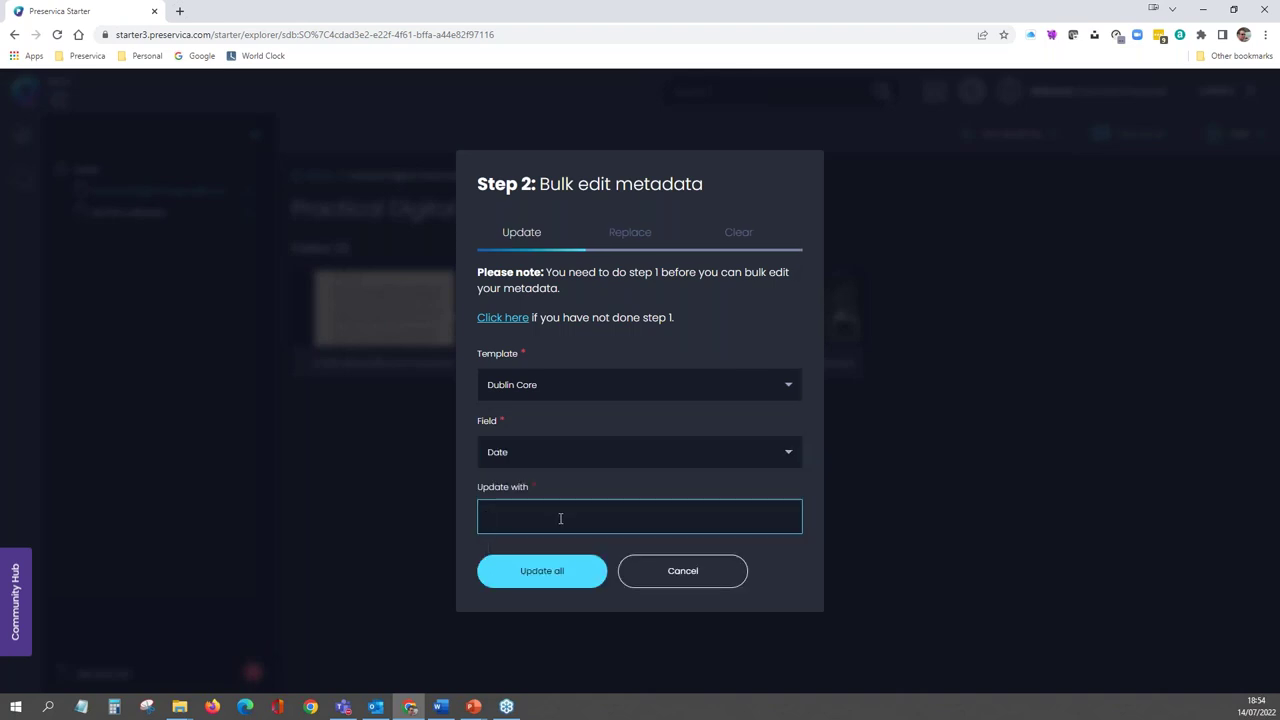
{"action": "type", "text": "14th July 2022"}
{"action": "left_click", "coordinate": [547, 574]}
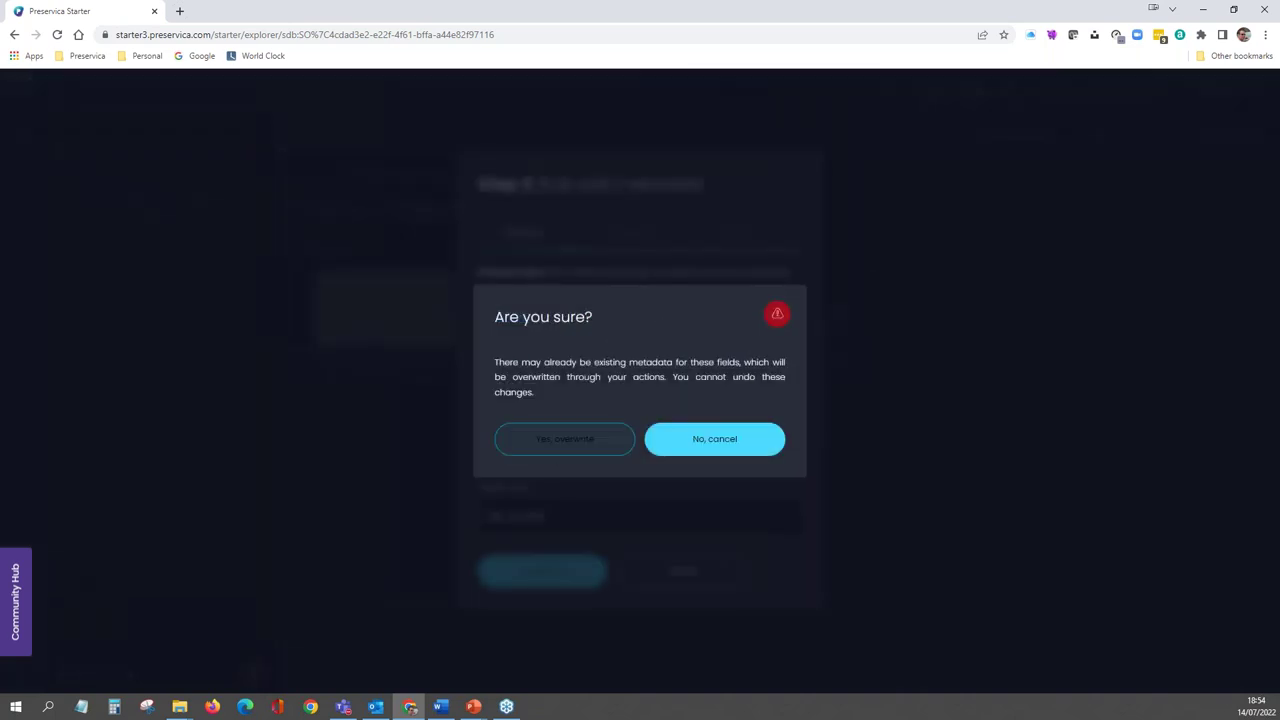
{"action": "left_click", "coordinate": [563, 449]}
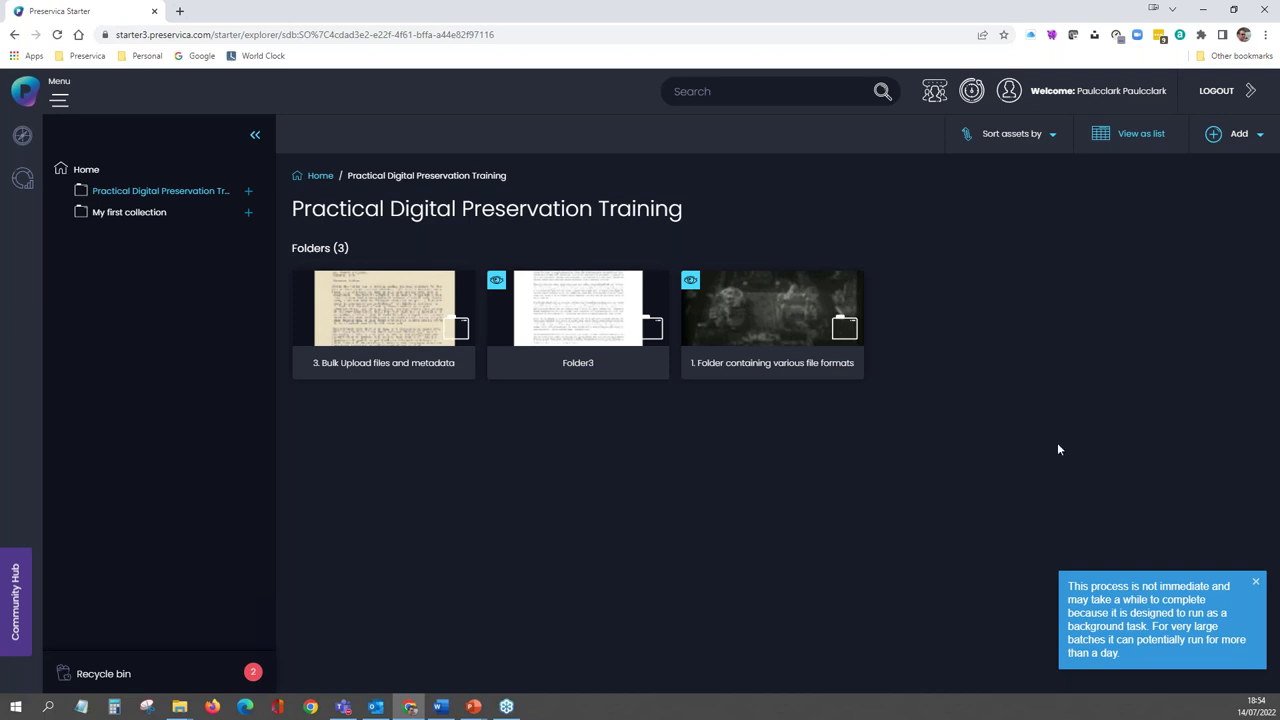
- Check that the master-pnp asset's Dublin Core Date reads 14th July 2022, then return to the collection
{"action": "left_click", "coordinate": [1256, 587]}
{"action": "left_click", "coordinate": [729, 316]}
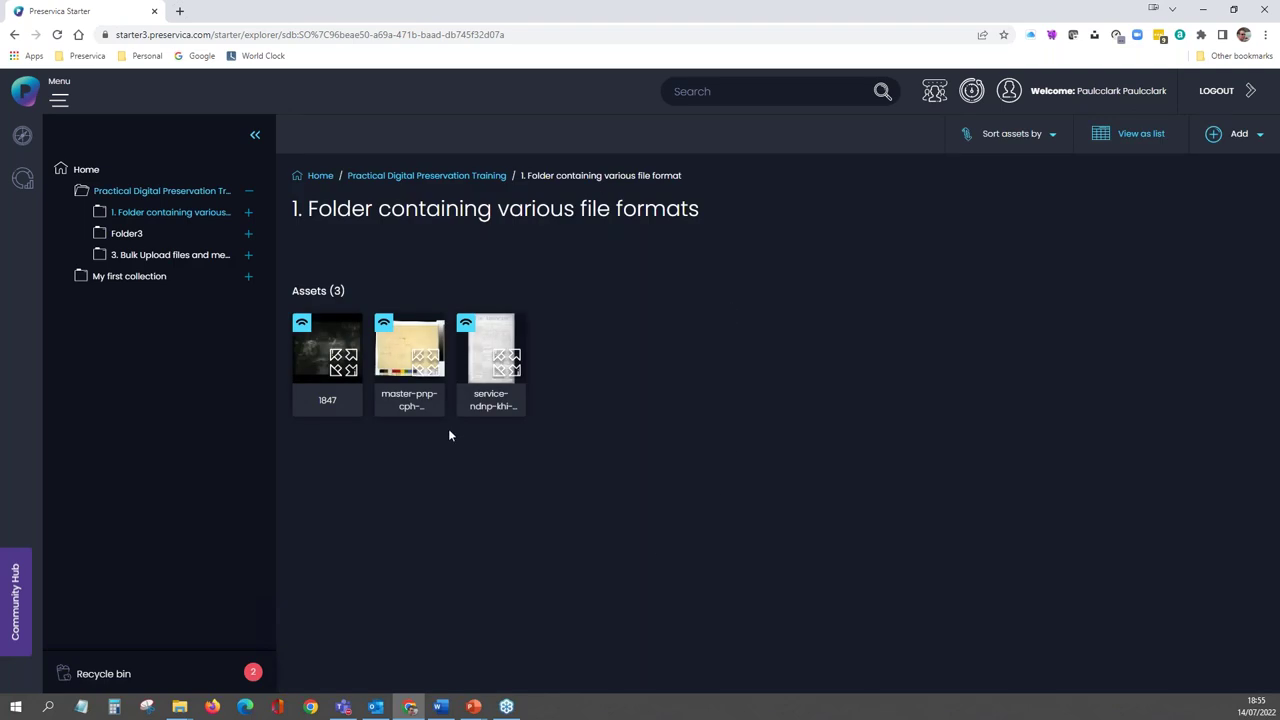
{"action": "left_click", "coordinate": [405, 362]}
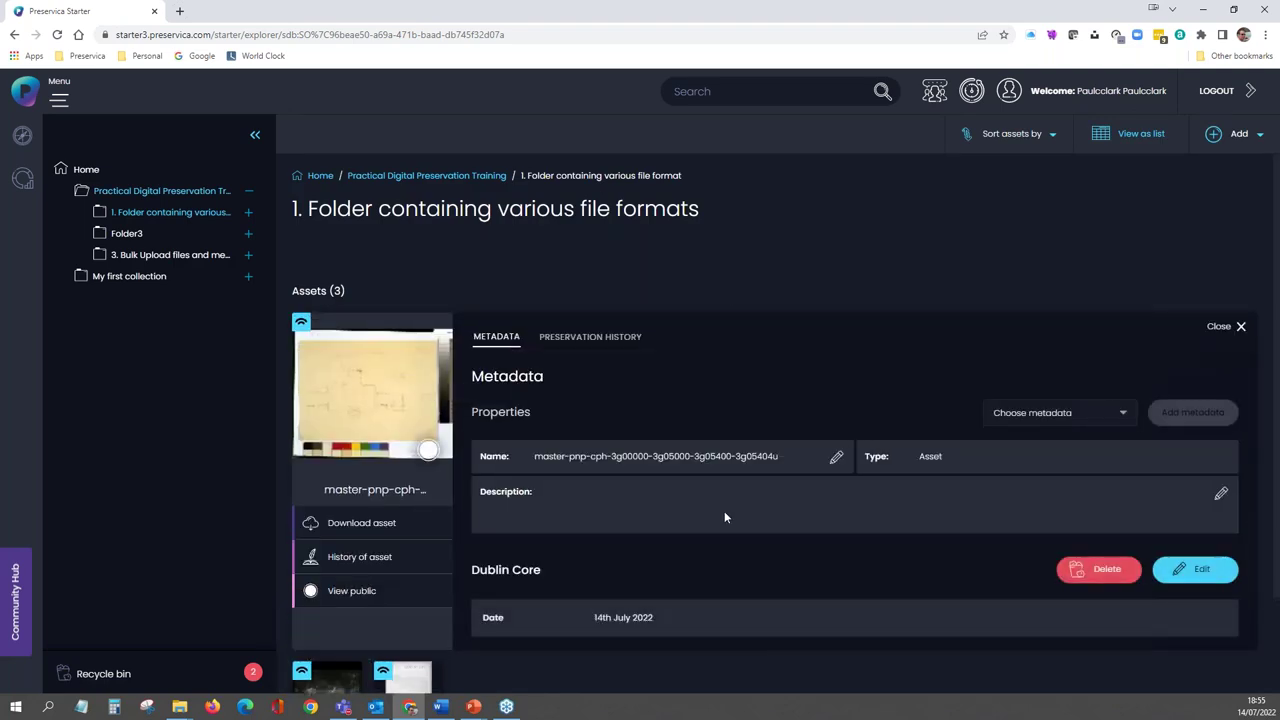
{"action": "scroll", "coordinate": [723, 513], "scroll_direction": "down", "scroll_amount": 2}
{"action": "left_click", "coordinate": [657, 507]}
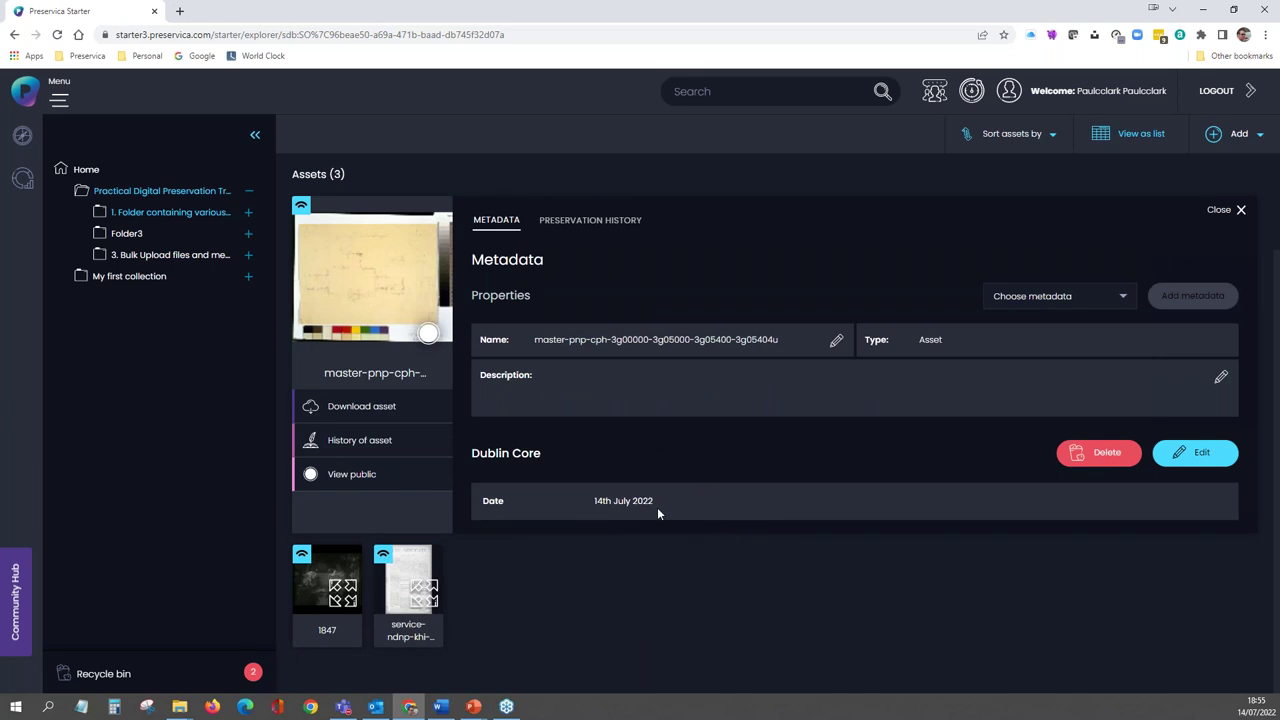
{"action": "scroll", "coordinate": [657, 507], "scroll_direction": "up", "scroll_amount": 2}
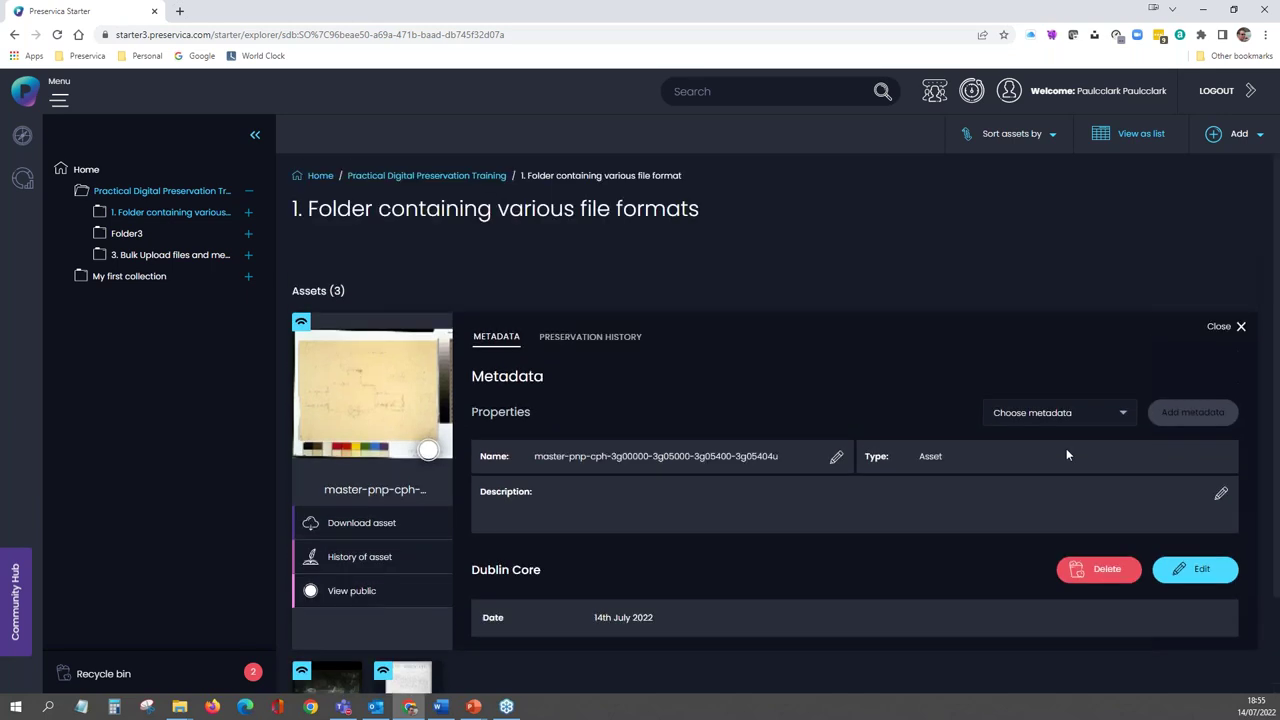
{"action": "left_click", "coordinate": [1240, 327]}
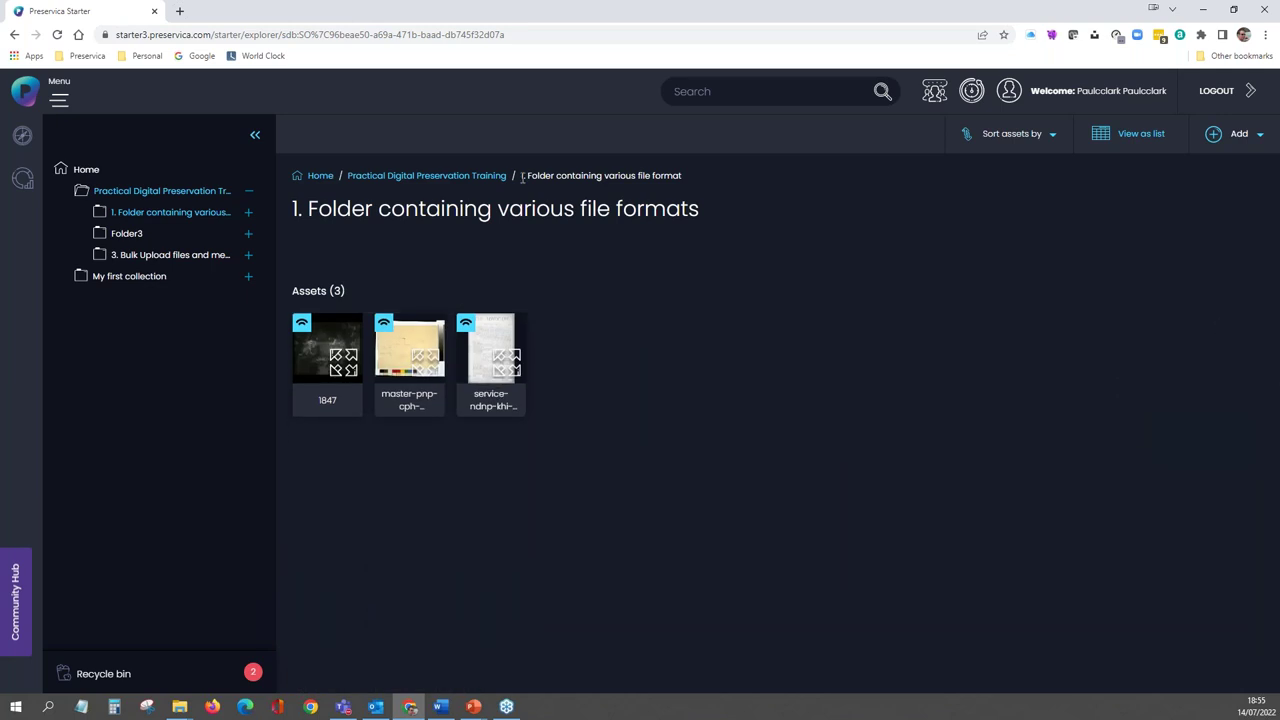
{"action": "left_click", "coordinate": [443, 178]}
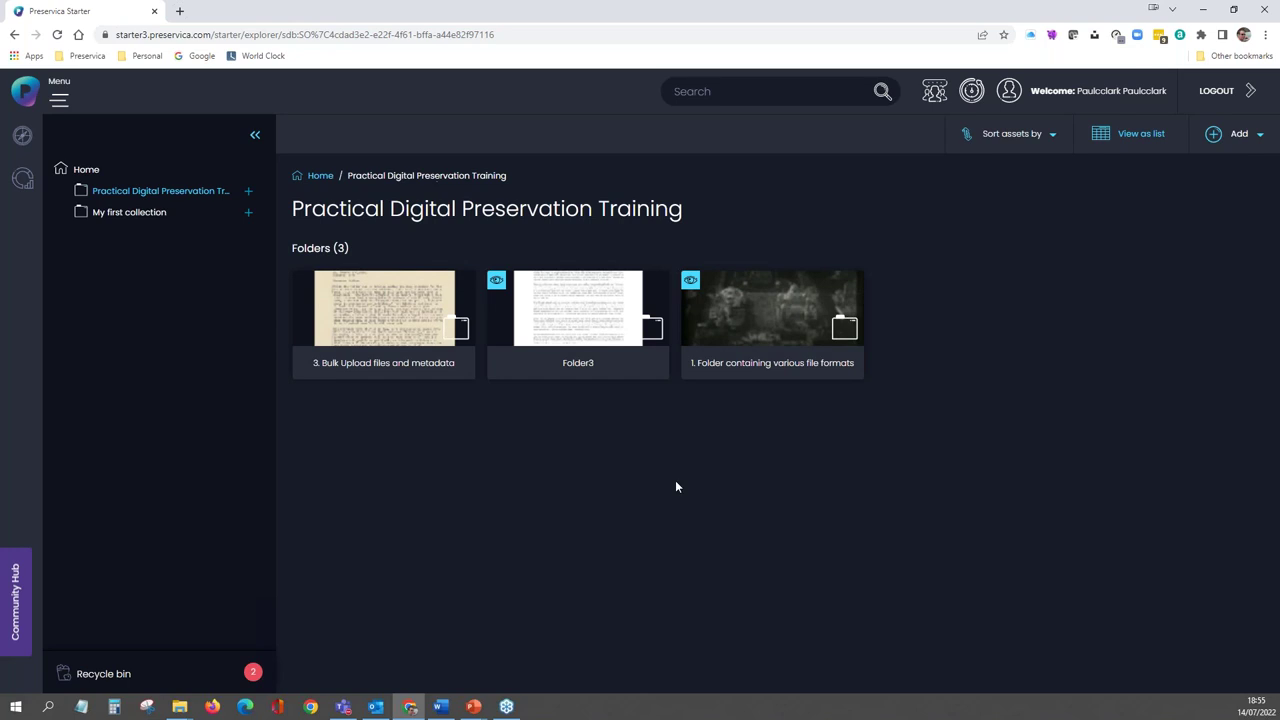
- Open the folder's bulk metadata Replace tab targeting the Dublin Core Date field
{"action": "right_click", "coordinate": [751, 322]}
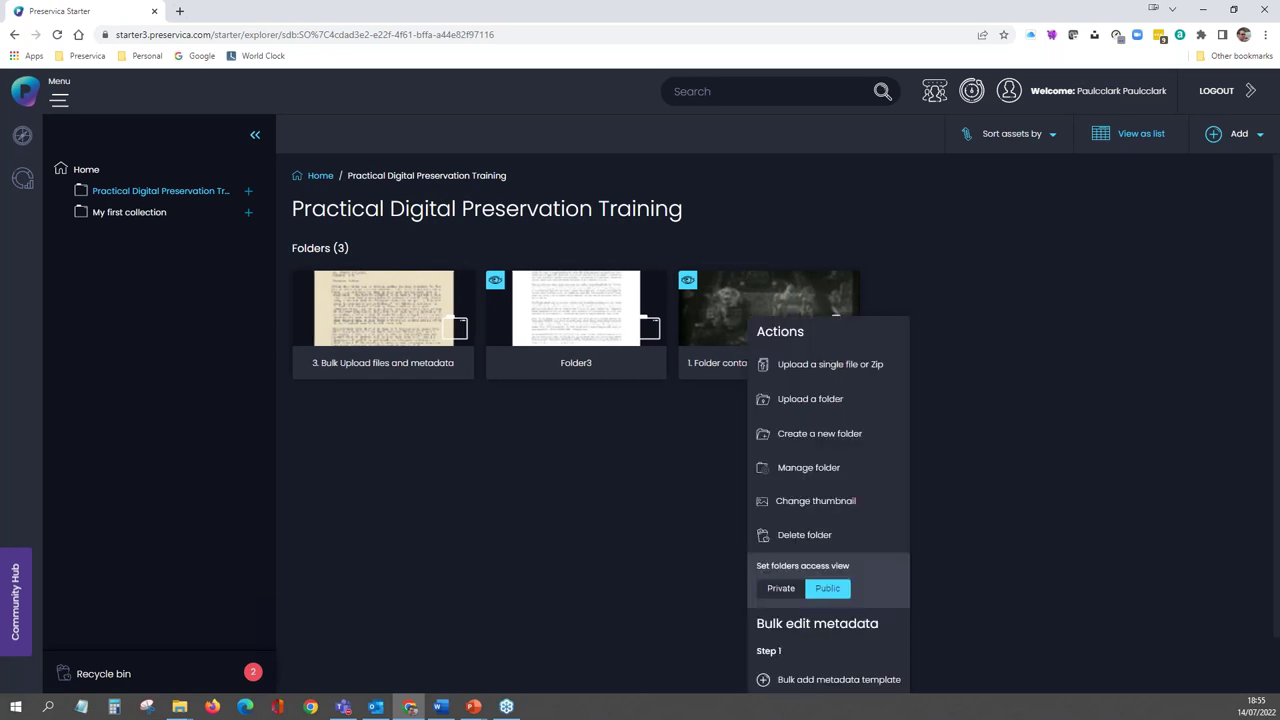
{"action": "scroll", "coordinate": [800, 560], "scroll_direction": "down", "scroll_amount": 1}
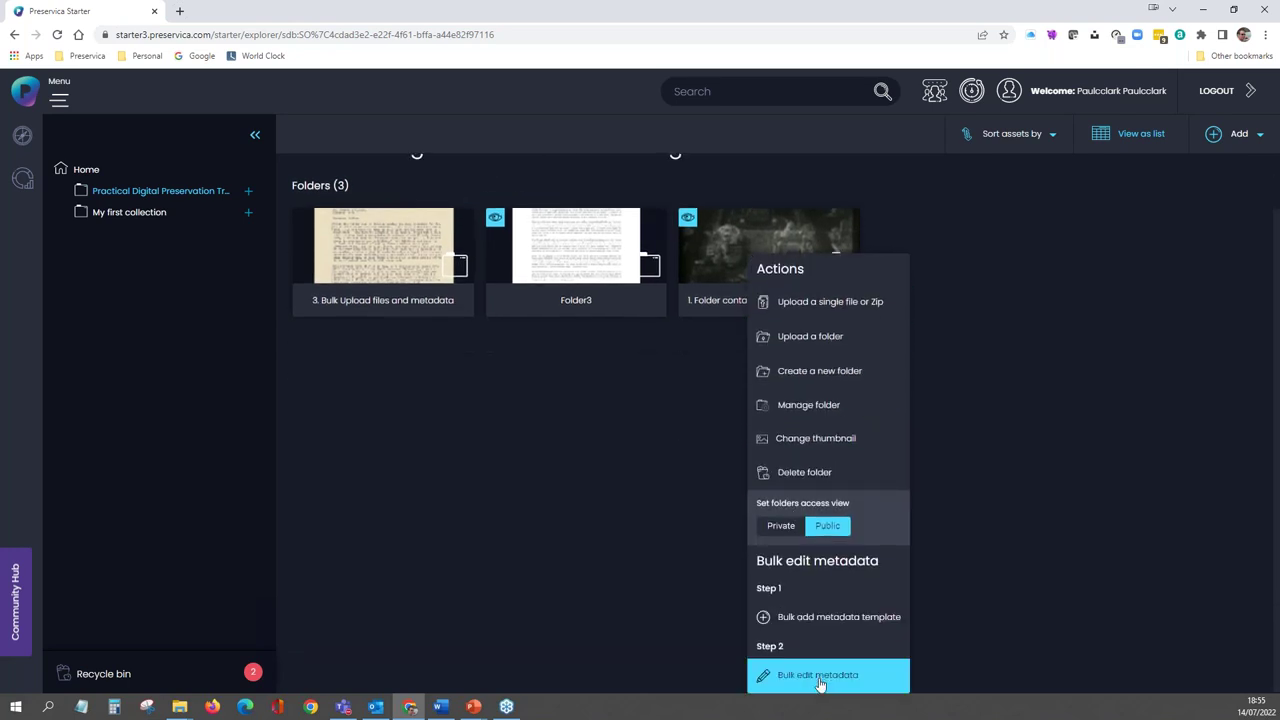
{"action": "left_click", "coordinate": [821, 677]}
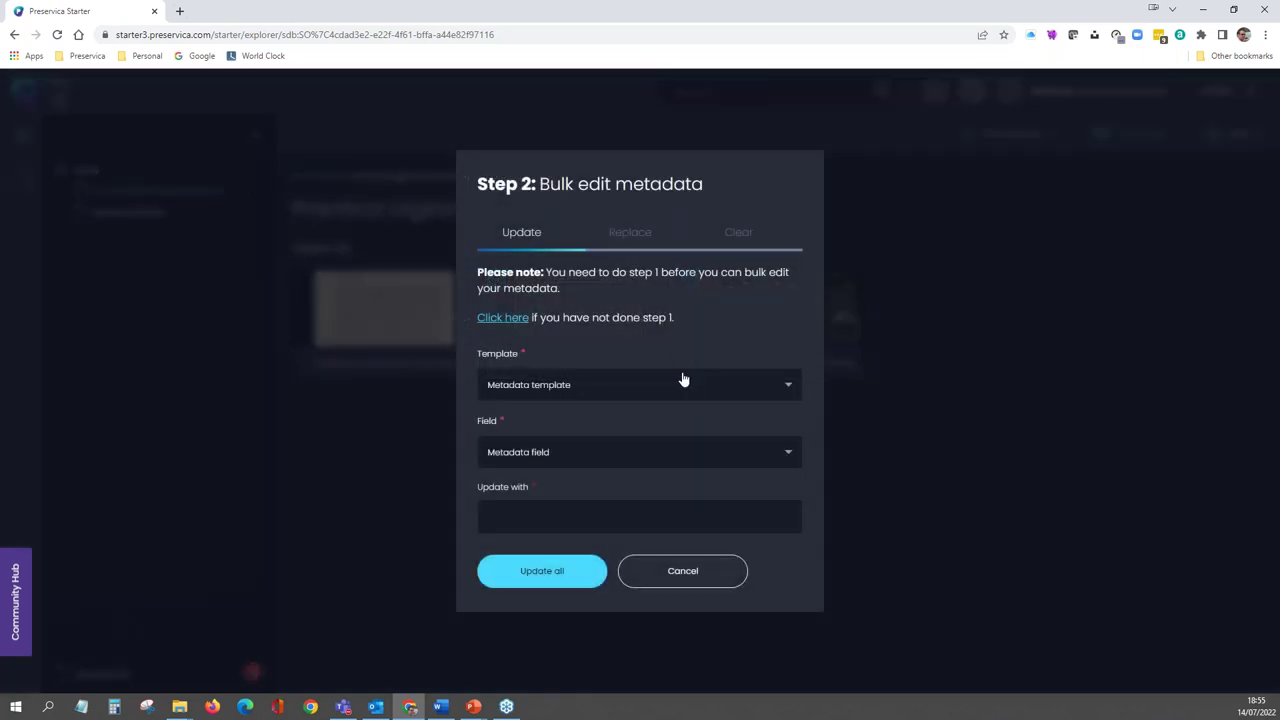
{"action": "left_click", "coordinate": [637, 244]}
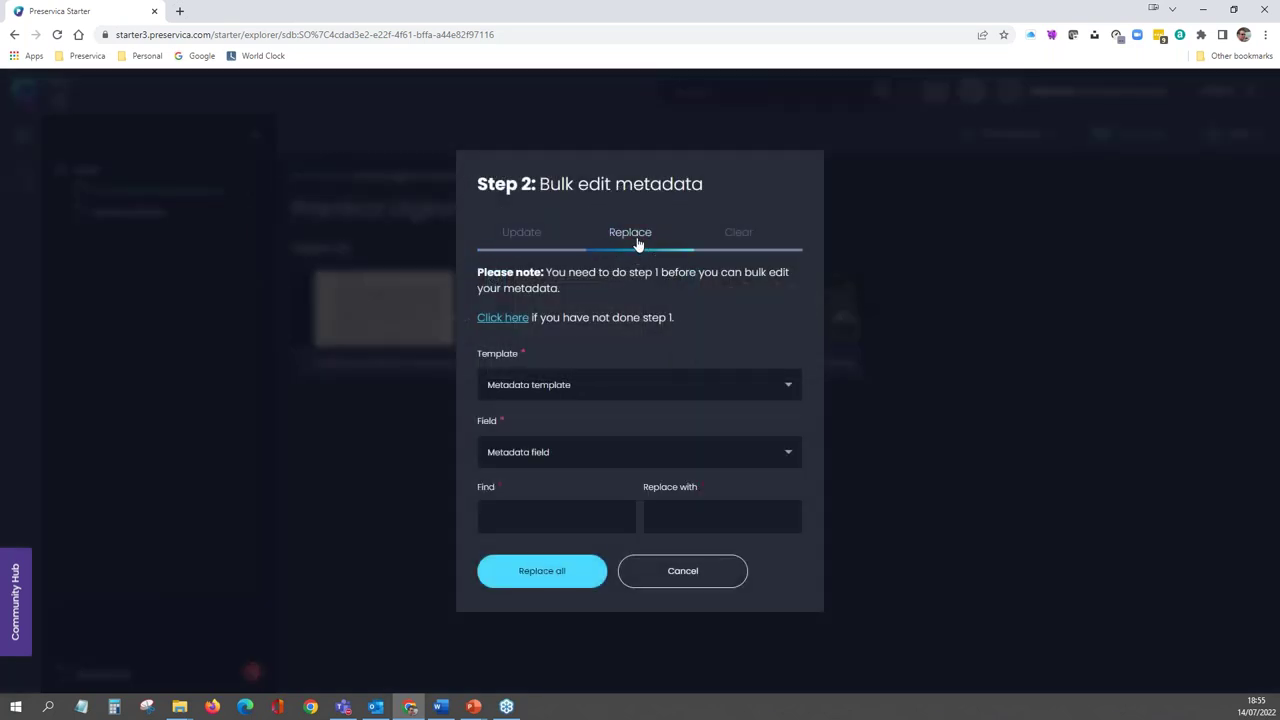
{"action": "left_click", "coordinate": [784, 386]}
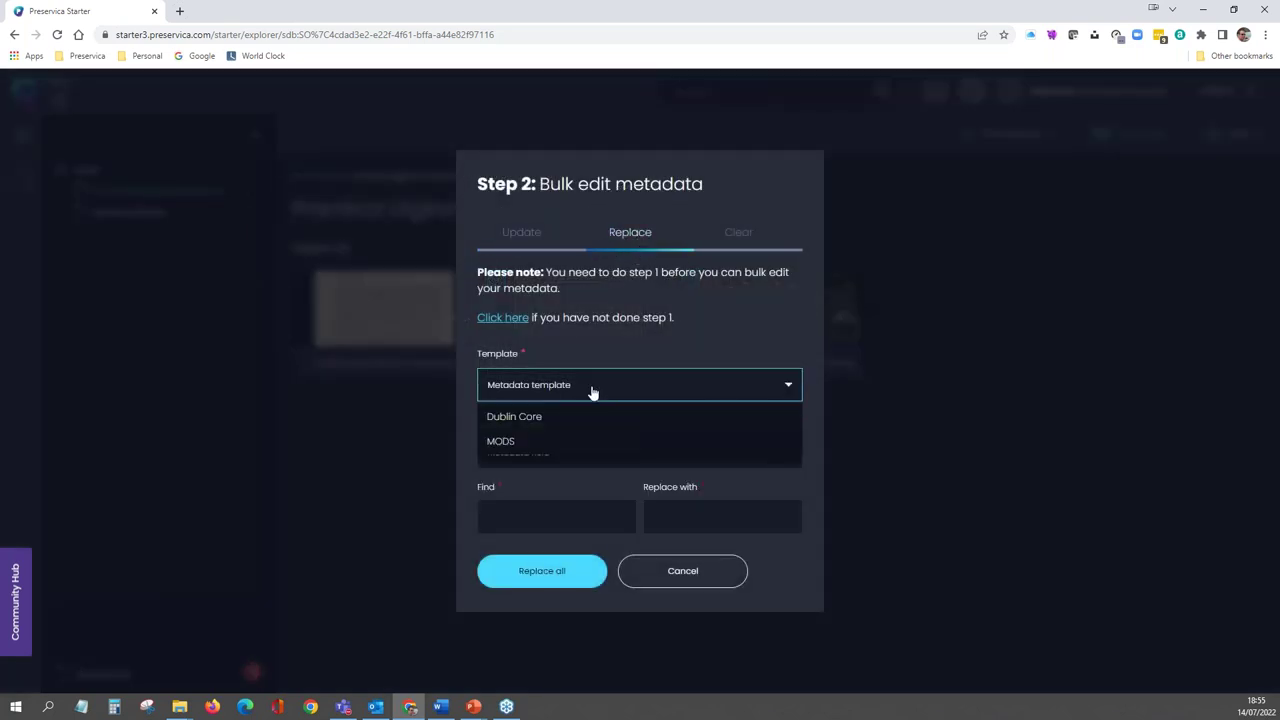
{"action": "left_click", "coordinate": [558, 417]}
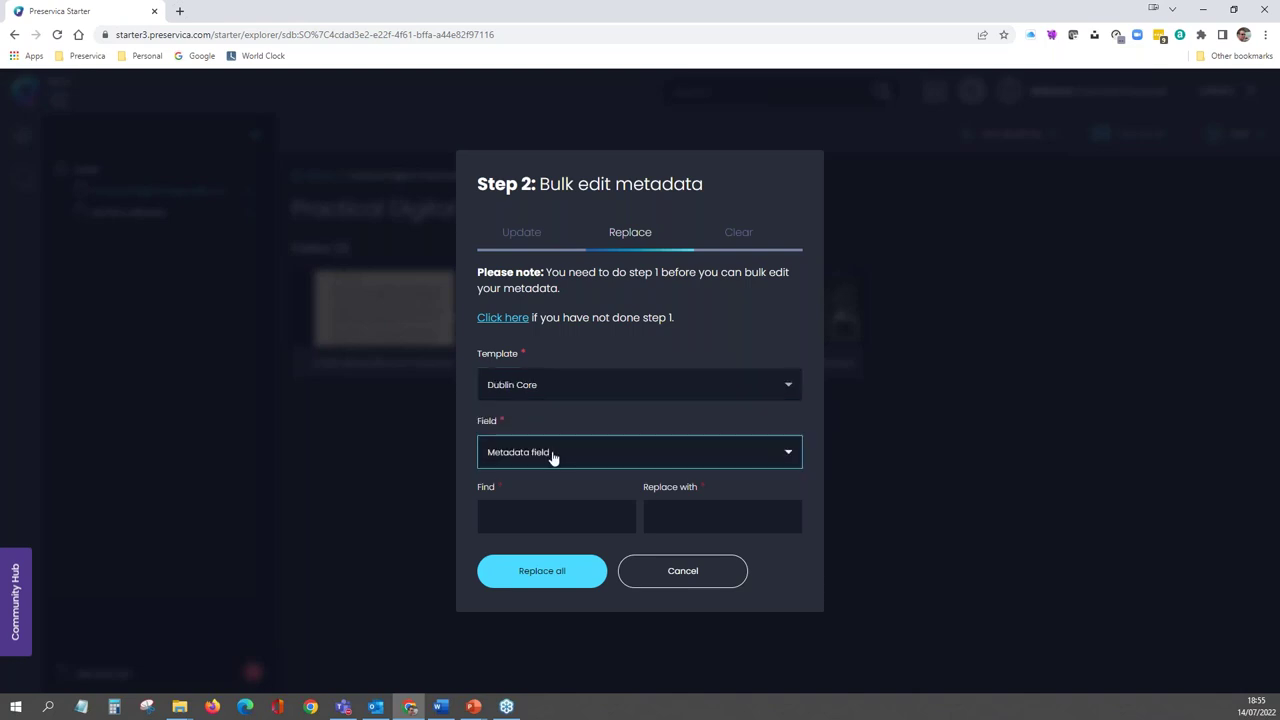
{"action": "left_click", "coordinate": [553, 456]}
{"action": "left_click", "coordinate": [514, 562]}
- Replace Date '14th July 2022' with '13th July 2022' on all assets, confirming the overwrite
{"action": "left_click", "coordinate": [519, 522]}
{"action": "type", "text": "14th July 2022"}
{"action": "left_click_drag", "start_coordinate": [558, 517], "coordinate": [452, 502]}
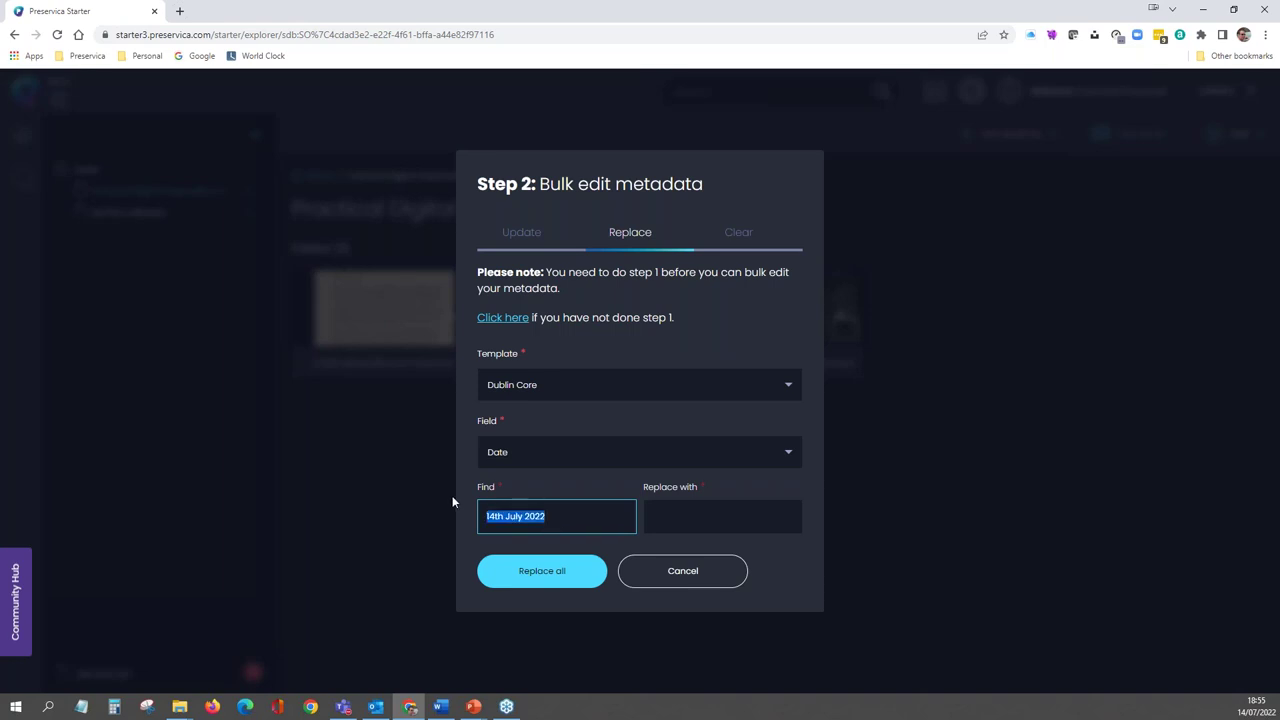
{"action": "key", "text": "ctrl+c"}
{"action": "left_click", "coordinate": [740, 514]}
{"action": "key", "text": "ctrl+v"}
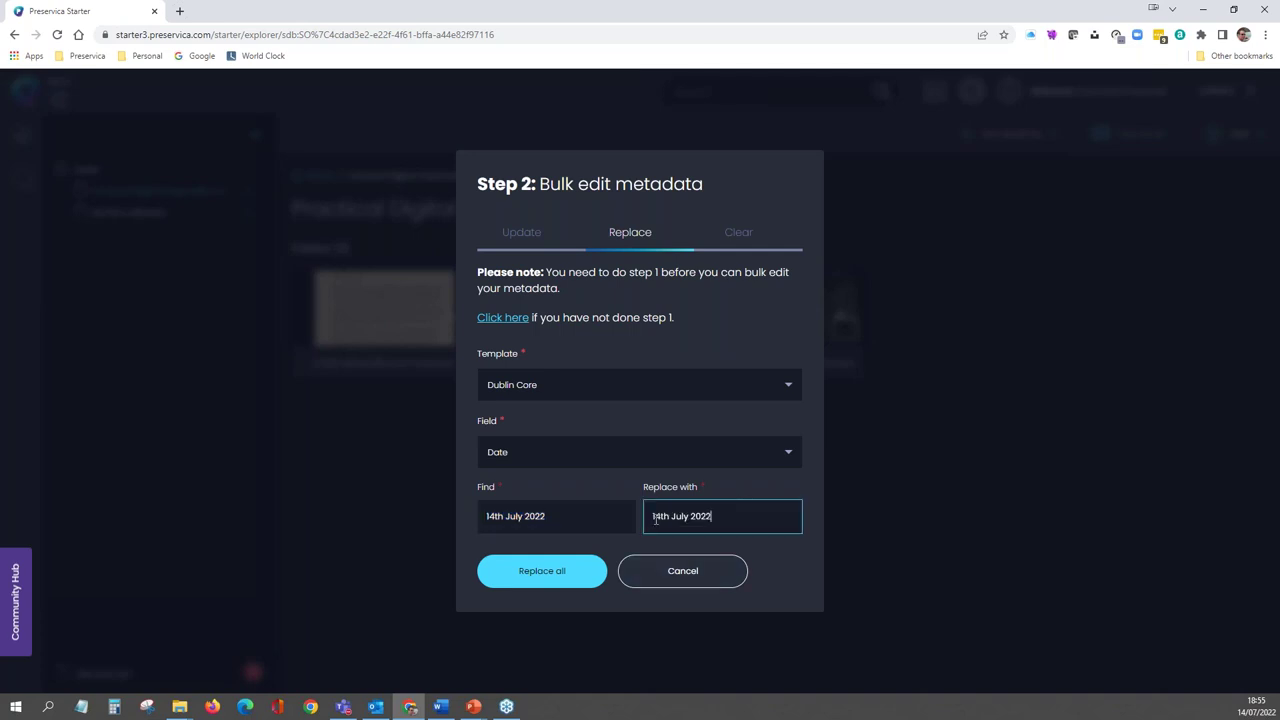
{"action": "key", "text": "Left"}
{"action": "key", "text": "Left"}
{"action": "key", "text": "Left"}
{"action": "key", "text": "Left"}
{"action": "key", "text": "Left"}
{"action": "key", "text": "Left"}
{"action": "key", "text": "Left"}
{"action": "key", "text": "Left"}
{"action": "key", "text": "Left"}
{"action": "key", "text": "Left"}
{"action": "key", "text": "Left"}
{"action": "key", "text": "Left"}
{"action": "key", "text": "BackSpace"}
{"action": "type", "text": "3"}
{"action": "left_click", "coordinate": [540, 575]}
{"action": "left_click", "coordinate": [551, 443]}
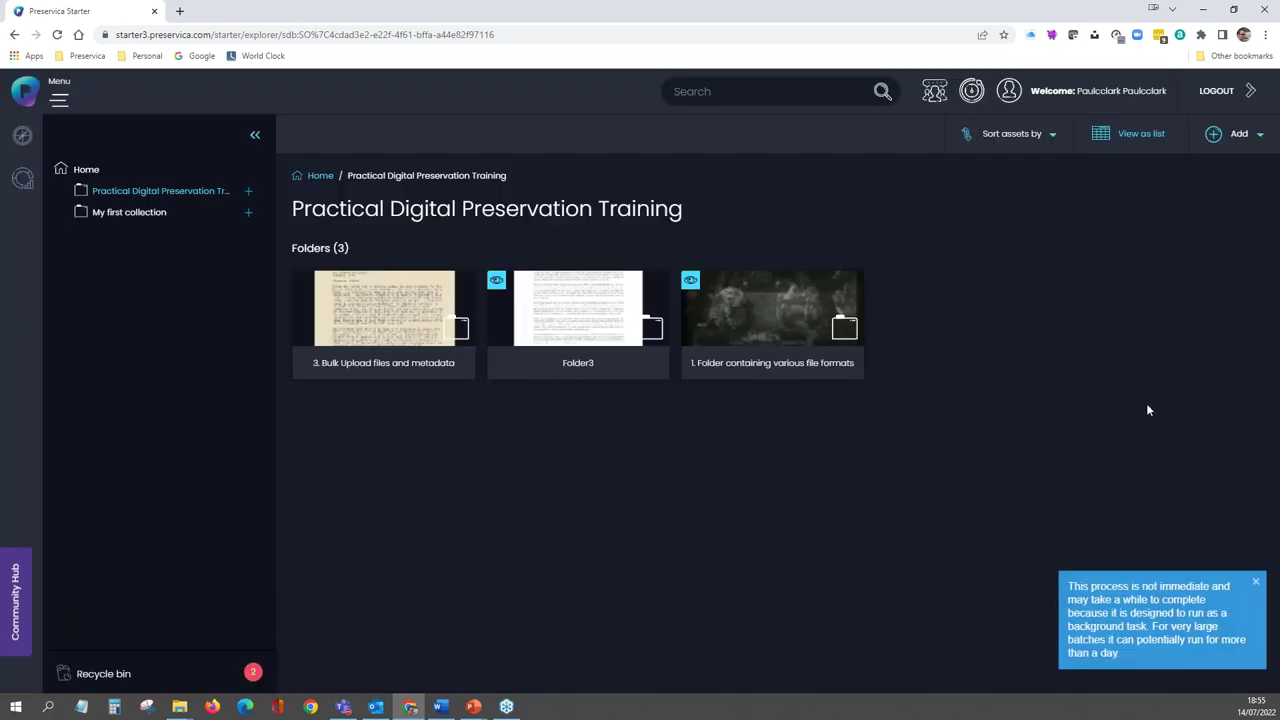
- Check that the master-pnp asset's Dublin Core Date reads 13th July 2022, then return to the training collection
{"action": "left_click", "coordinate": [1257, 587]}
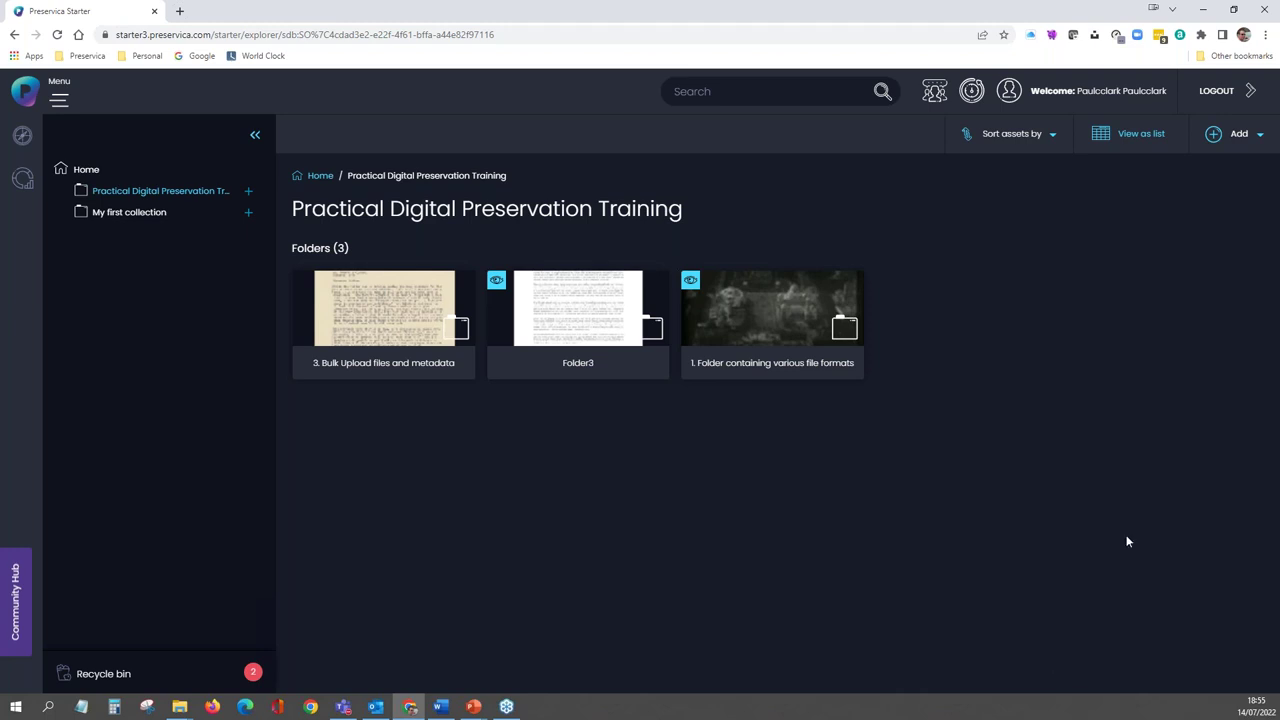
{"action": "left_click", "coordinate": [754, 310]}
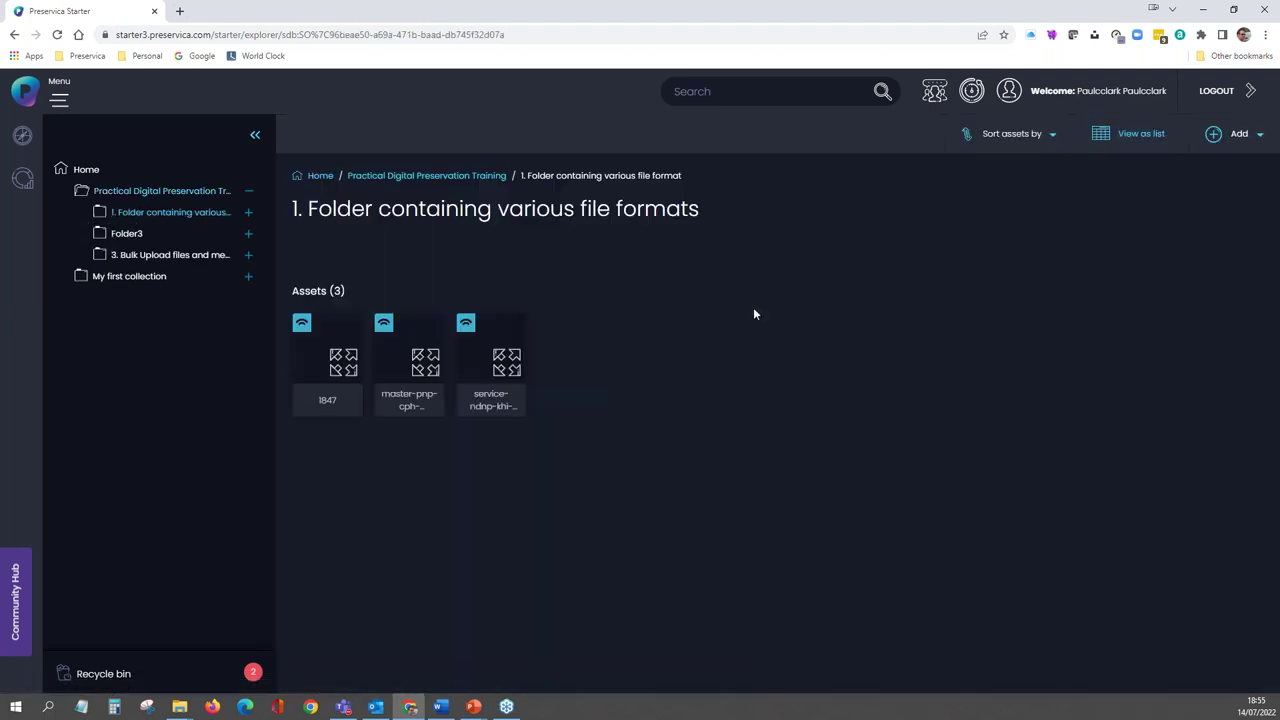
{"action": "left_click", "coordinate": [410, 350]}
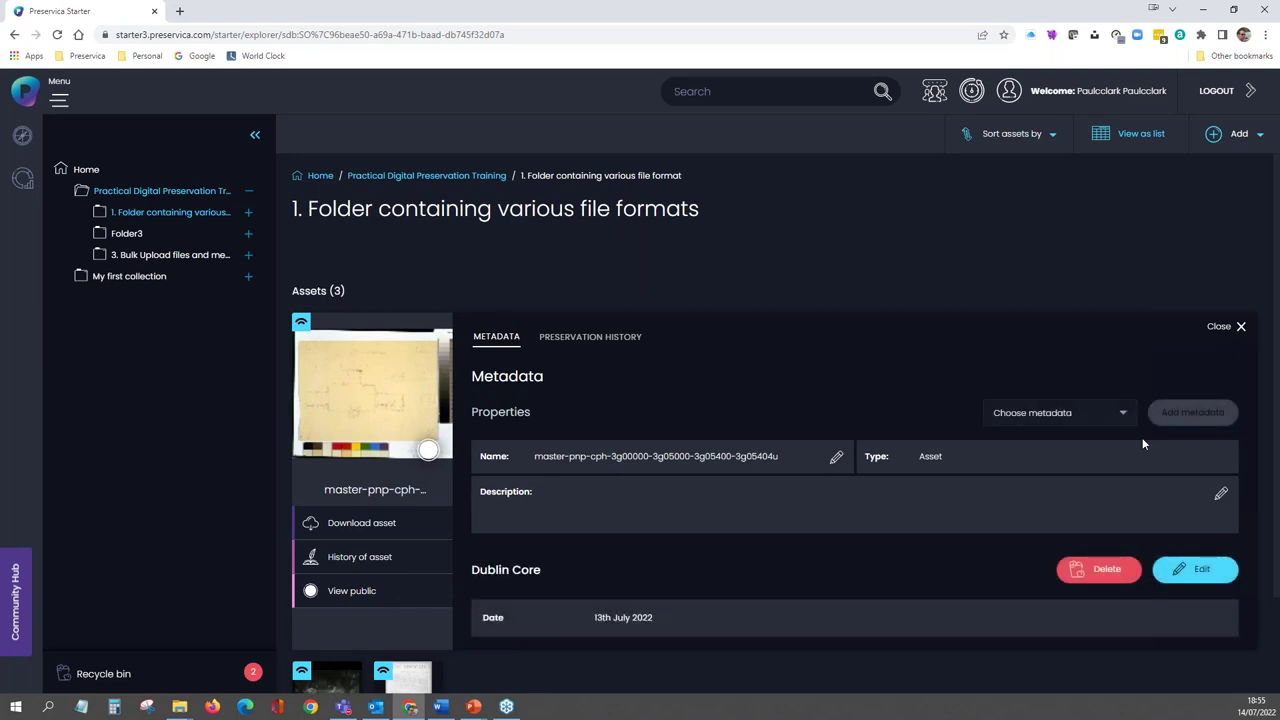
{"action": "left_click", "coordinate": [1222, 330]}
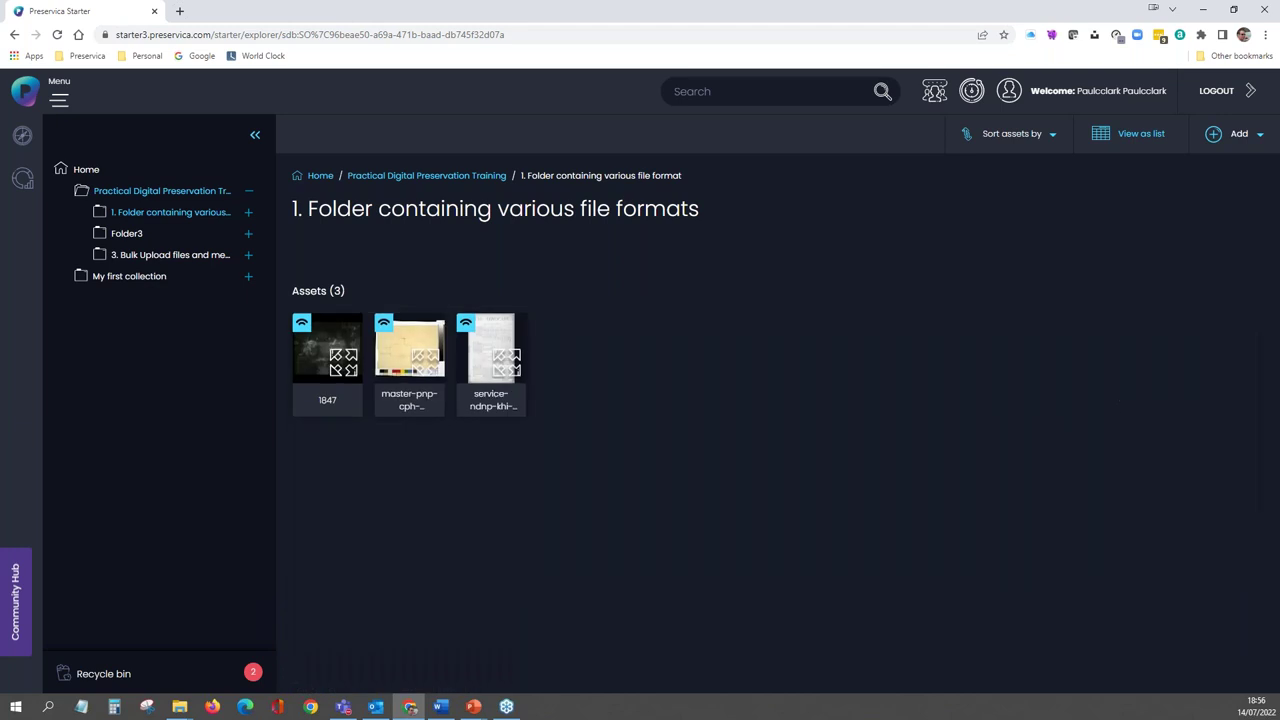
{"action": "left_click", "coordinate": [430, 177]}
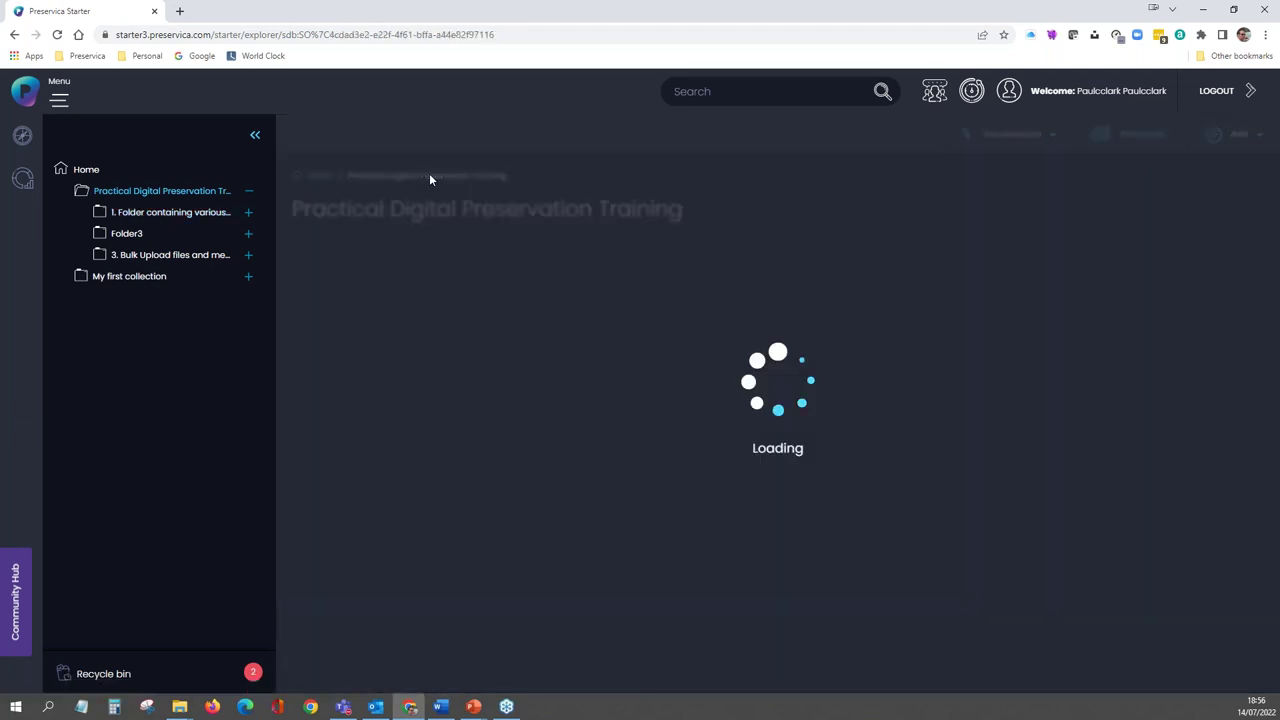
- Bulk-clear the Dublin Core Date field on all assets in the file formats folder, confirming the overwrite
{"action": "right_click", "coordinate": [767, 308]}
{"action": "scroll", "coordinate": [835, 530], "scroll_direction": "down", "scroll_amount": 1}
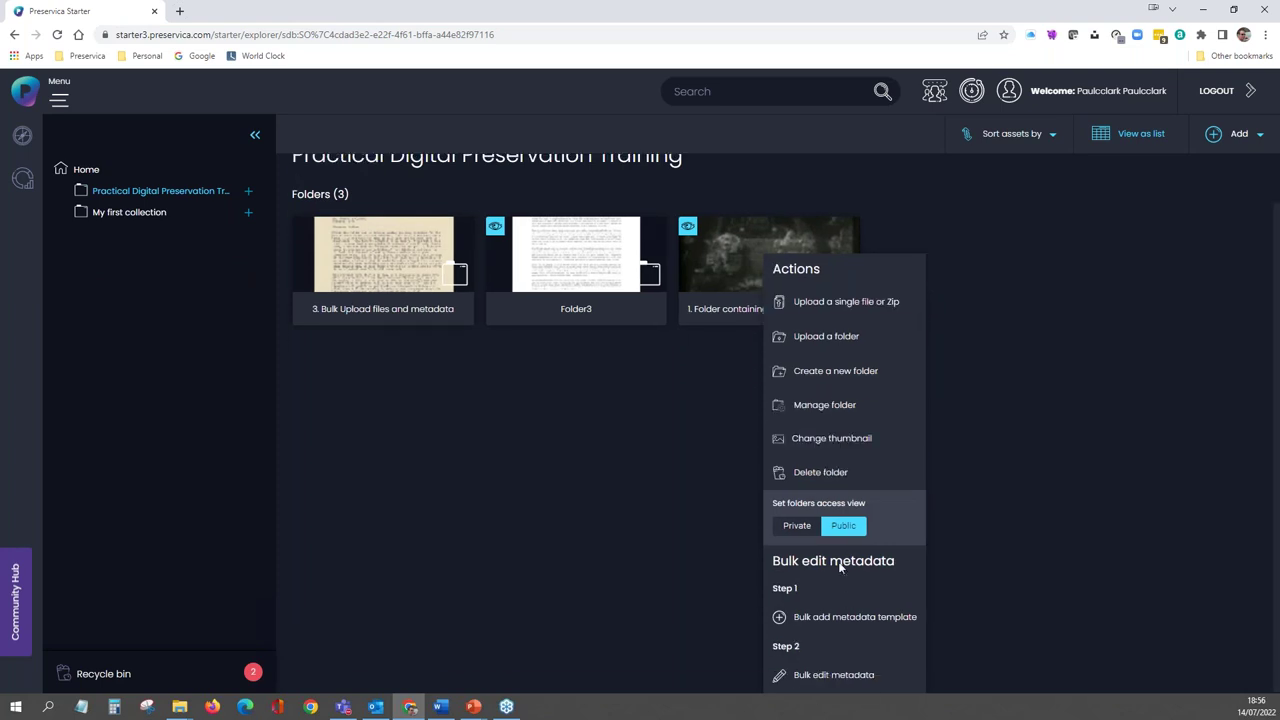
{"action": "left_click", "coordinate": [845, 677]}
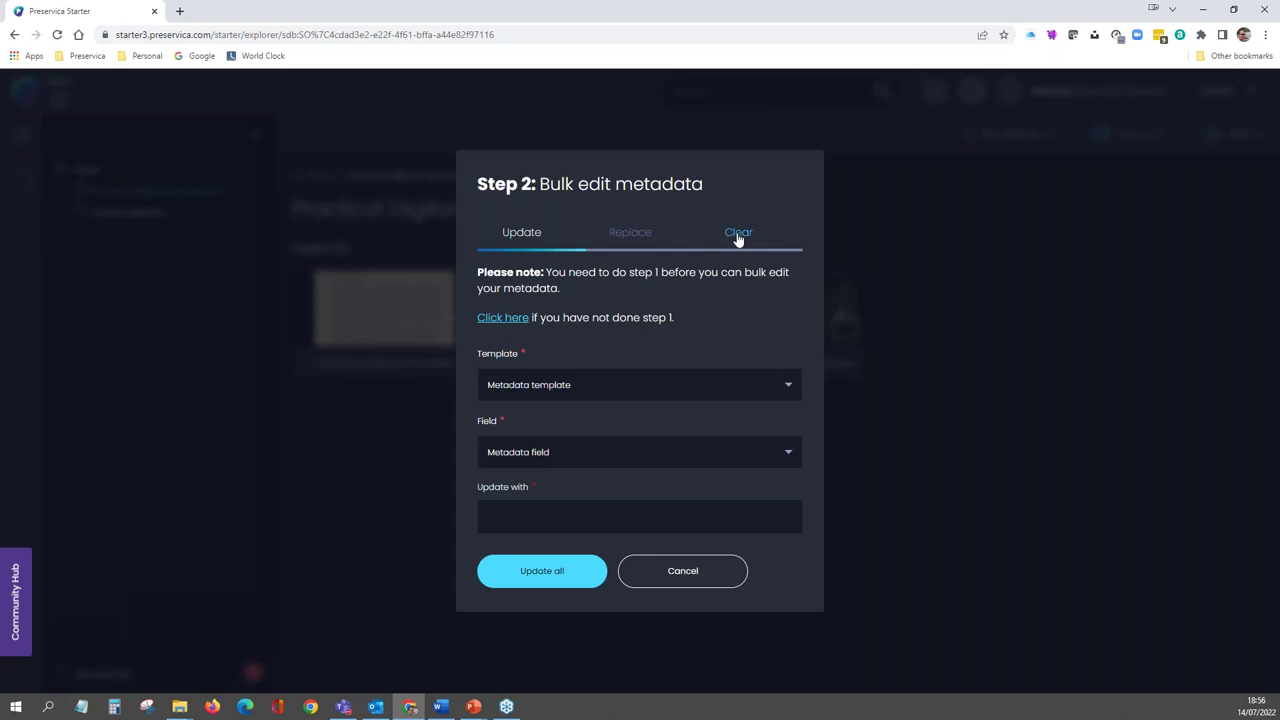
{"action": "left_click", "coordinate": [738, 235]}
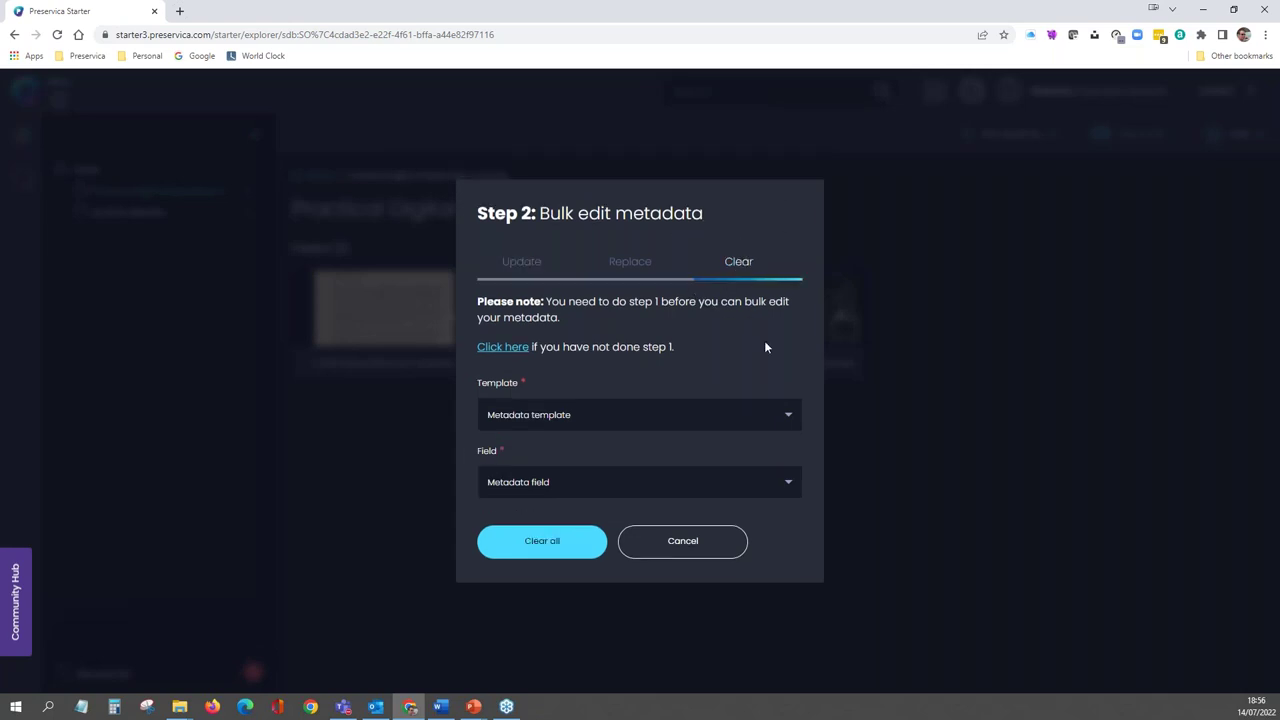
{"action": "left_click", "coordinate": [789, 419]}
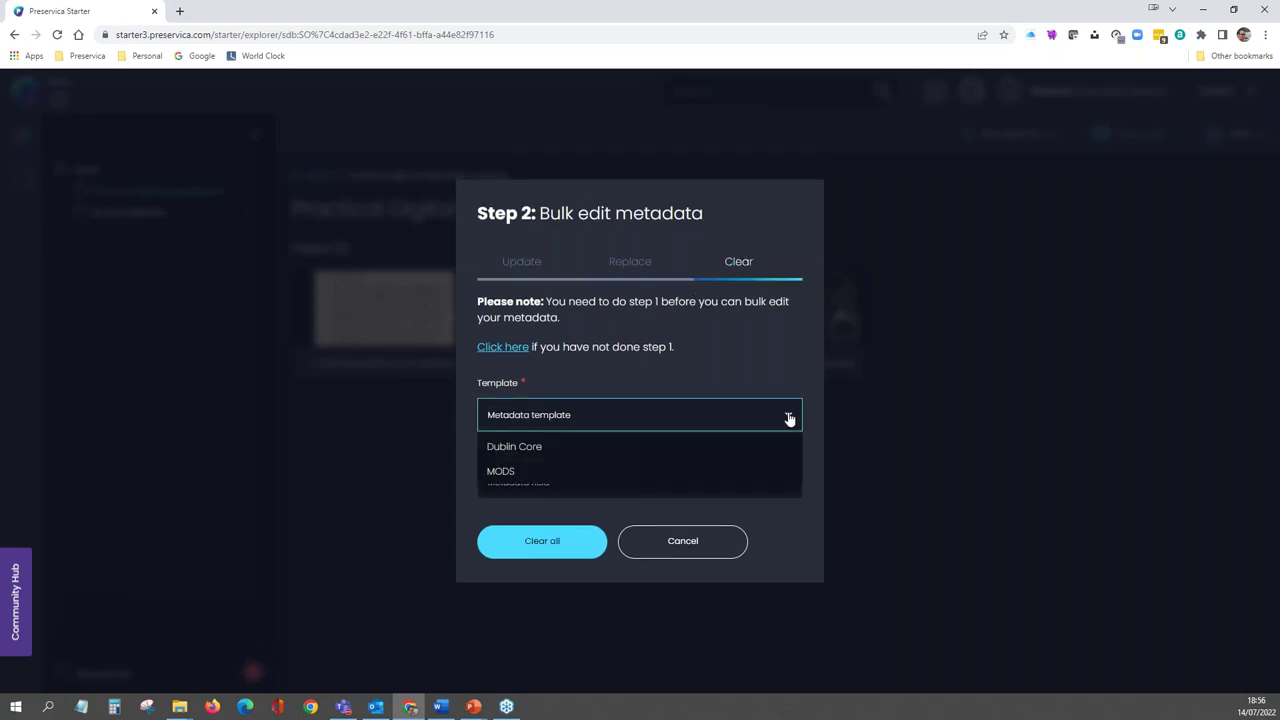
{"action": "left_click", "coordinate": [568, 452]}
{"action": "left_click", "coordinate": [571, 486]}
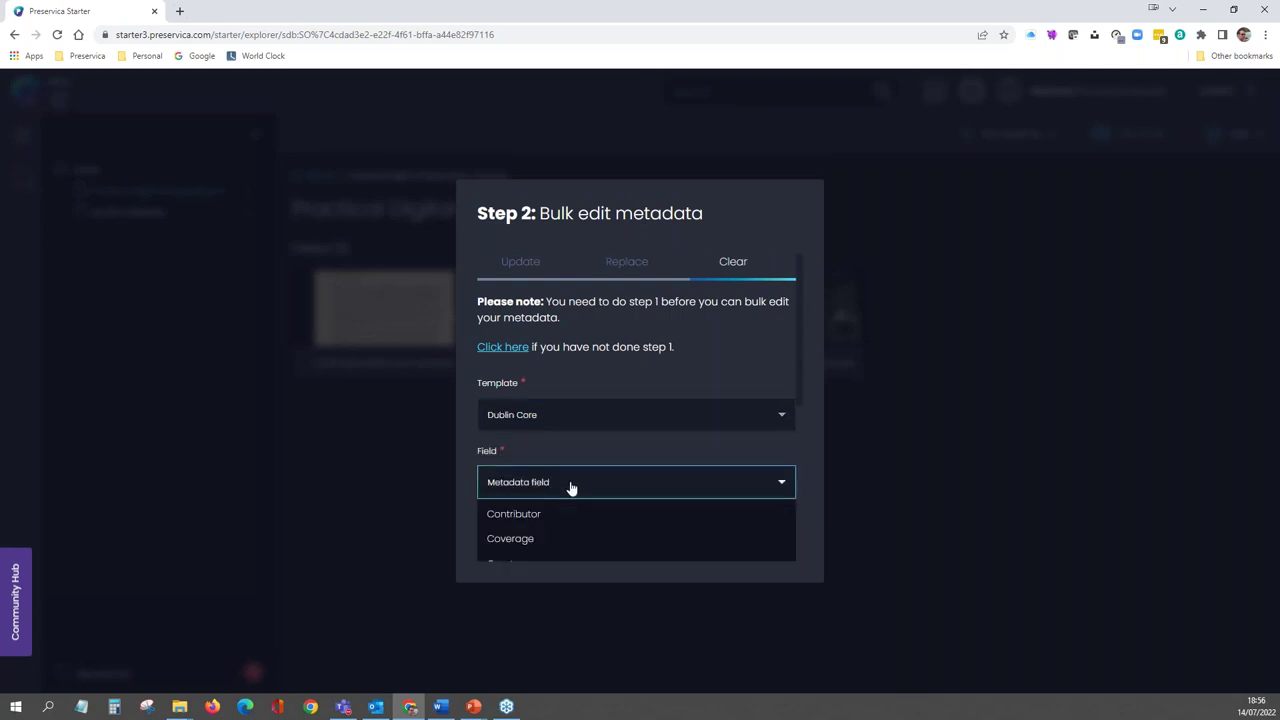
{"action": "left_click", "coordinate": [529, 460]}
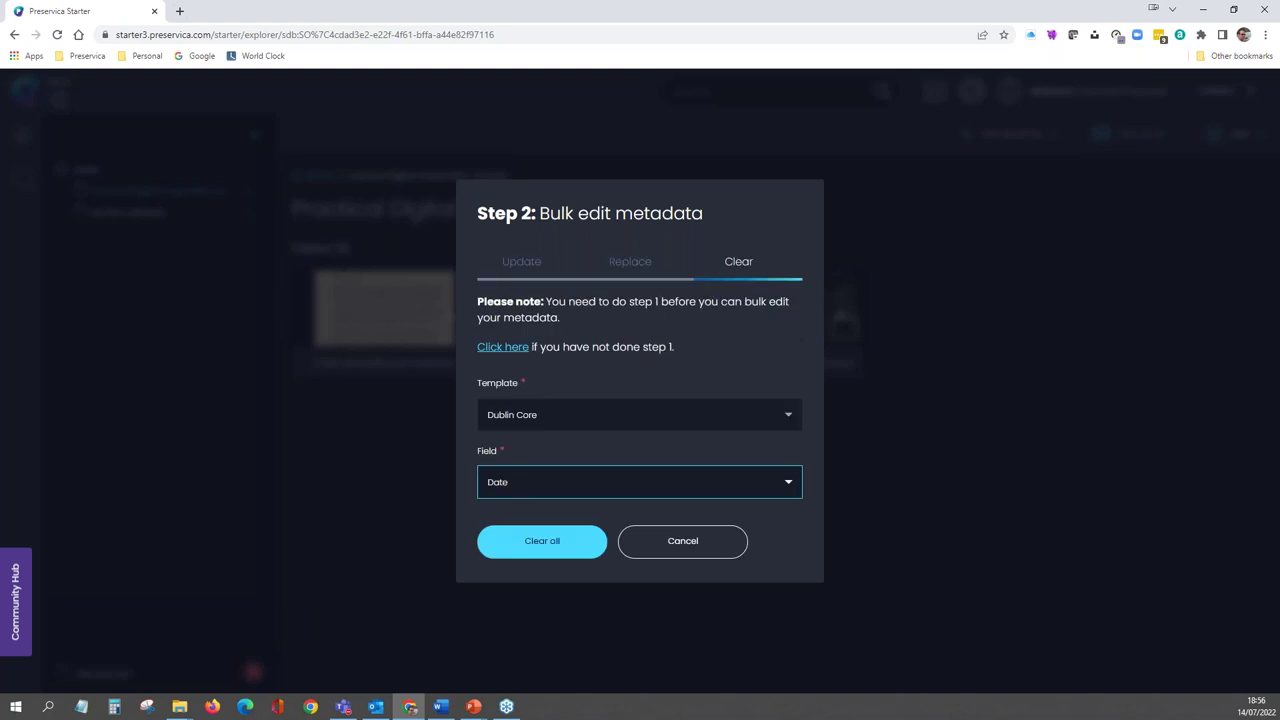
{"action": "left_click", "coordinate": [557, 546]}
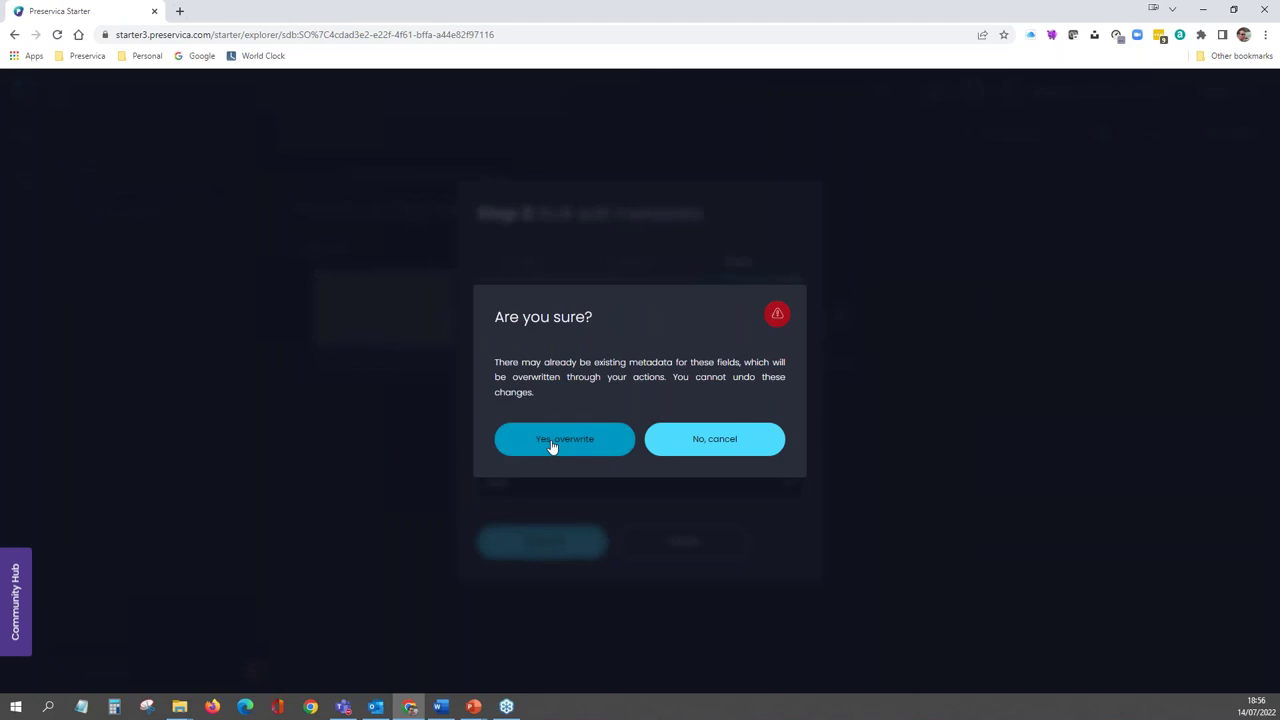
{"action": "left_click", "coordinate": [553, 442]}
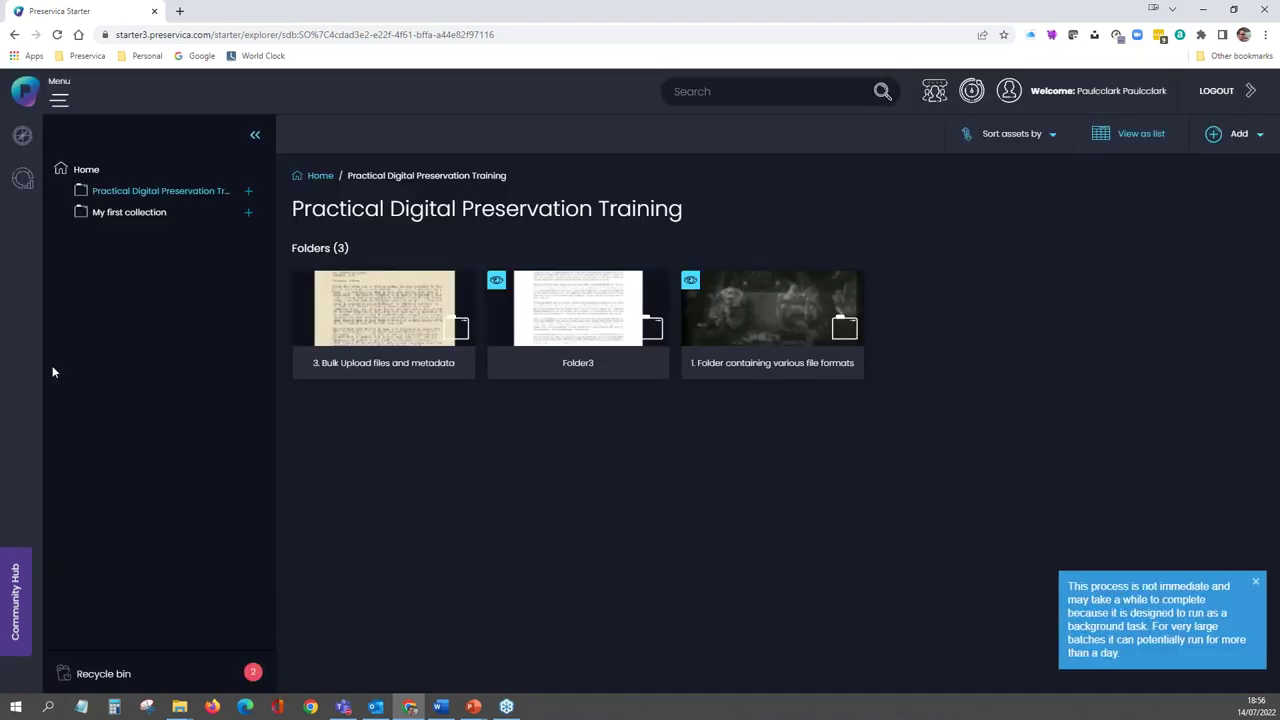
- Confirm the master-pnp asset's Dublin Core metadata shows no Date value, then close the panel
{"action": "left_click", "coordinate": [1256, 582]}
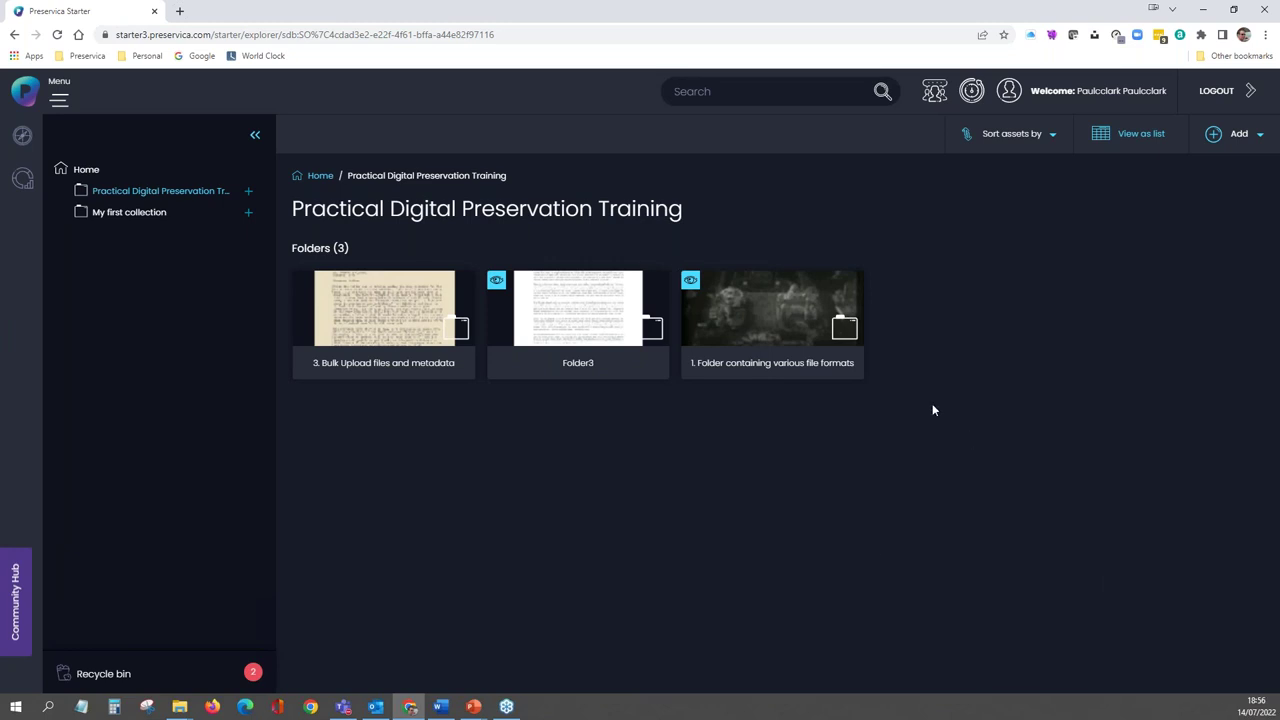
{"action": "left_click", "coordinate": [776, 316]}
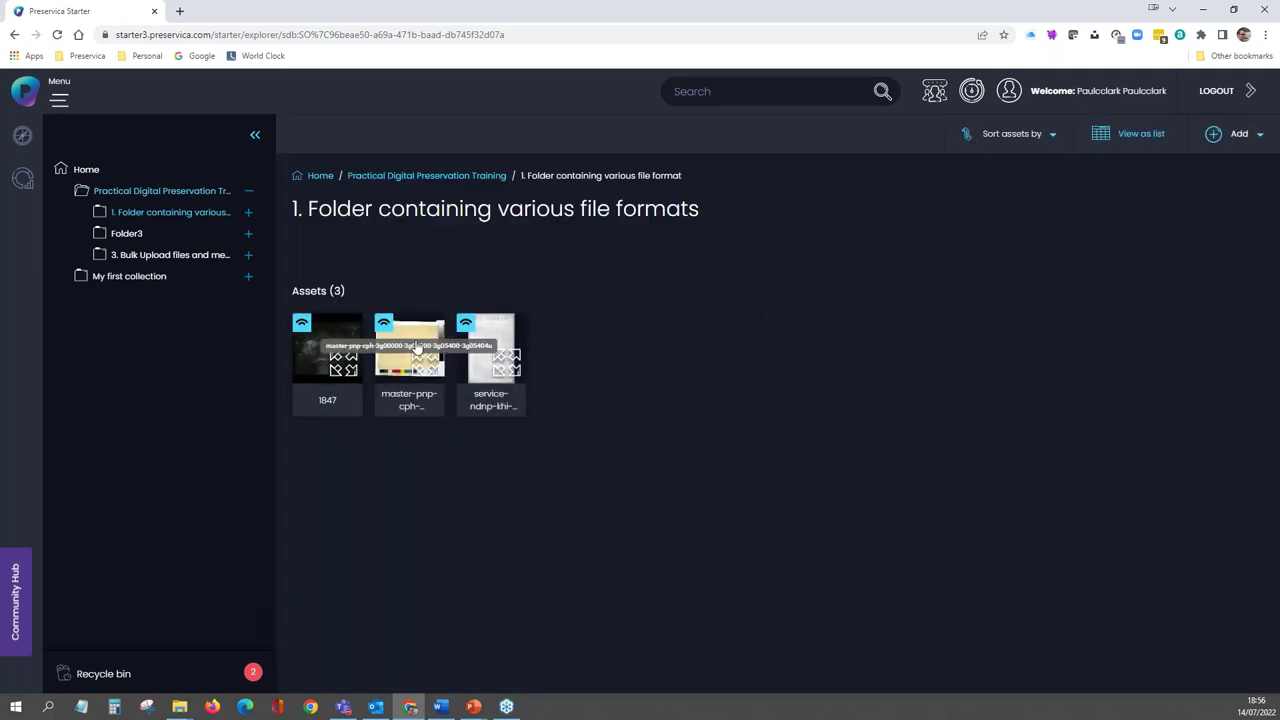
{"action": "left_click", "coordinate": [409, 352]}
{"action": "scroll", "coordinate": [593, 490], "scroll_direction": "down", "scroll_amount": 1}
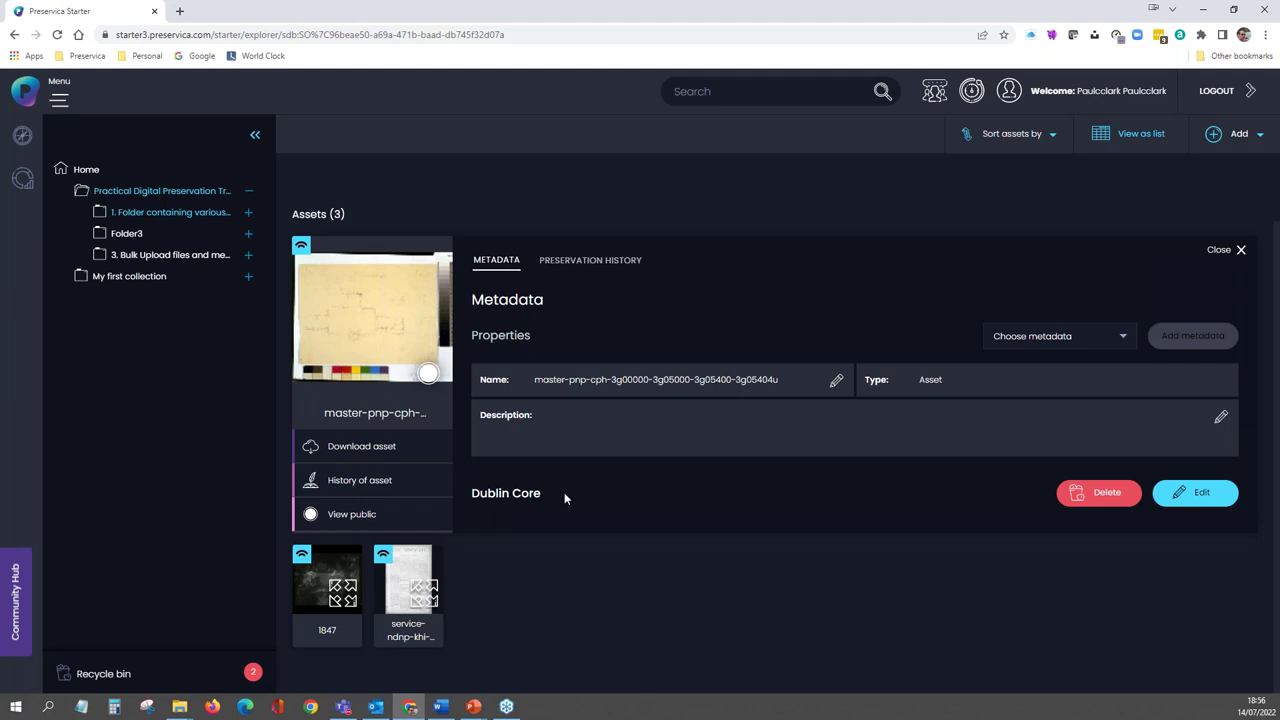
{"action": "left_click", "coordinate": [1203, 259]}
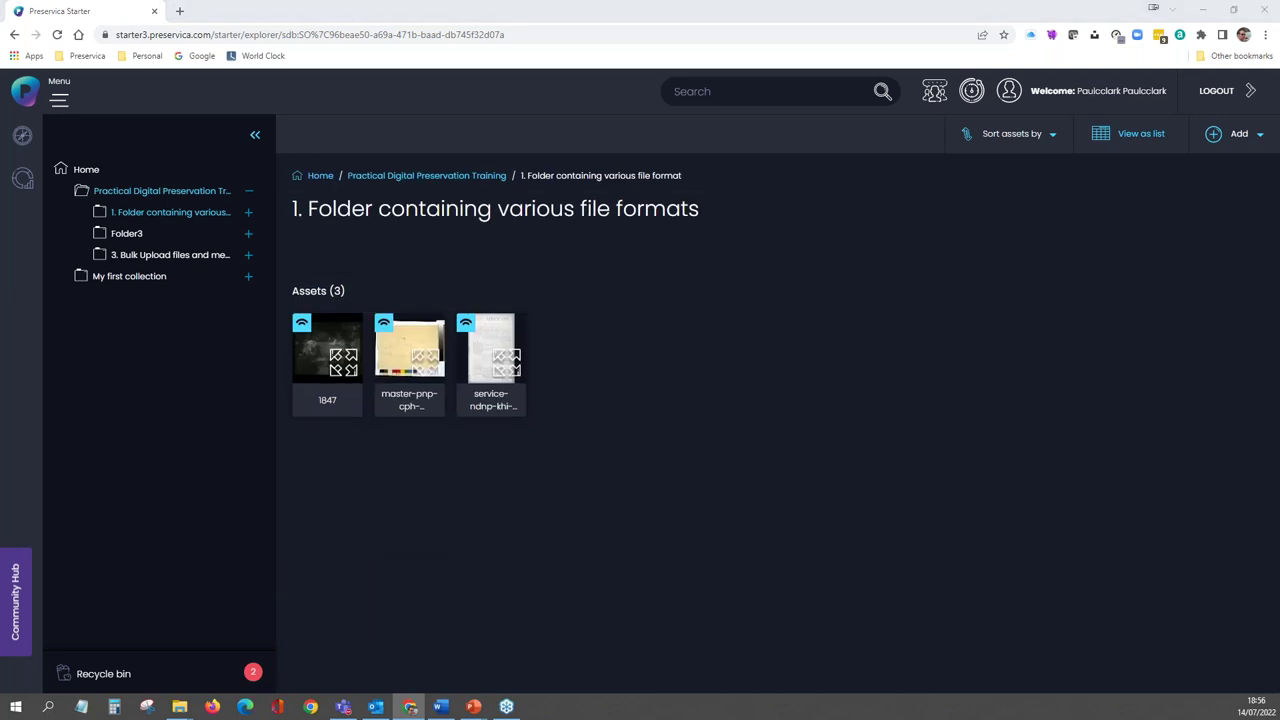